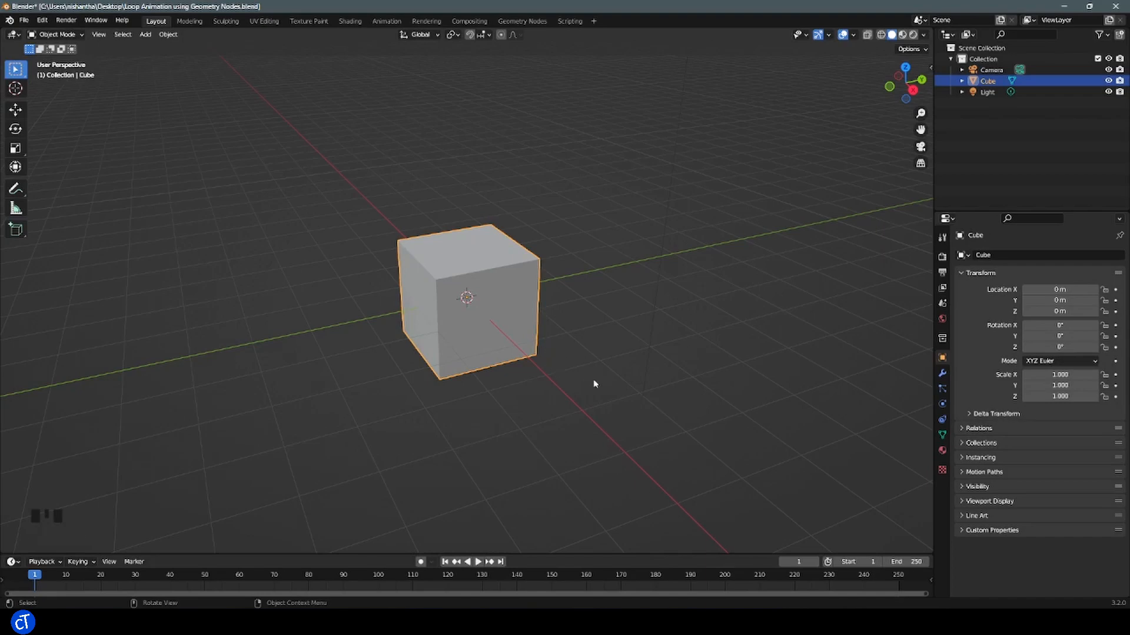
In front orthographic view, insert a location keyframe for the camera at frame 1
key("KP_1")
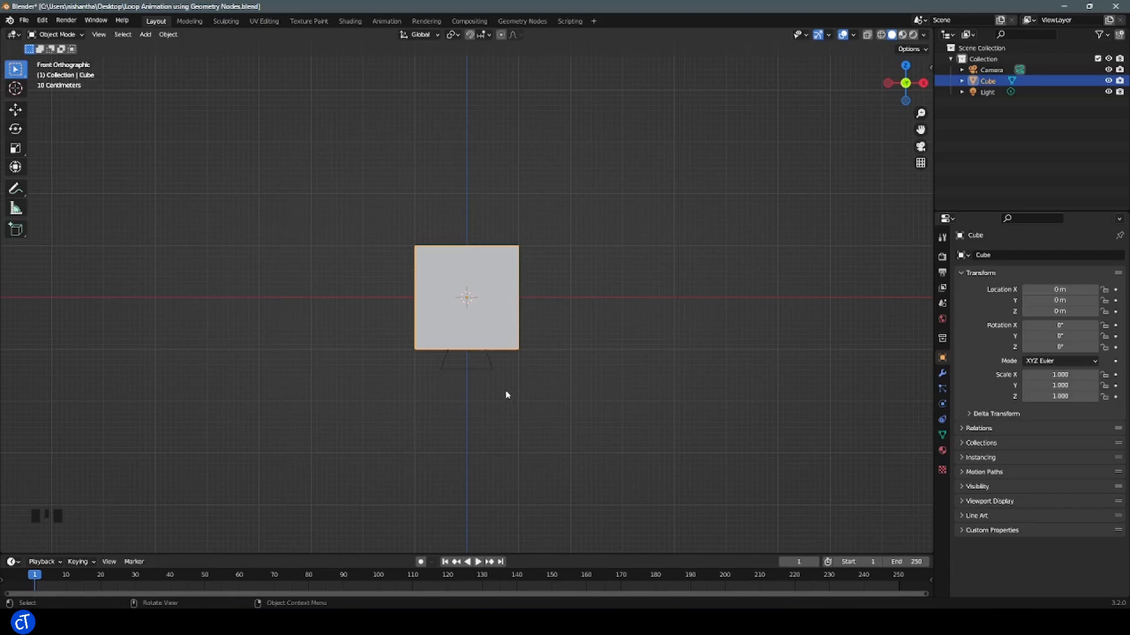
left_click(492, 369)
key("i")
left_click(598, 266)
Move the playhead to frame 150 and set the animation's end frame to 150
left_click_drag(449, 576, 552, 579)
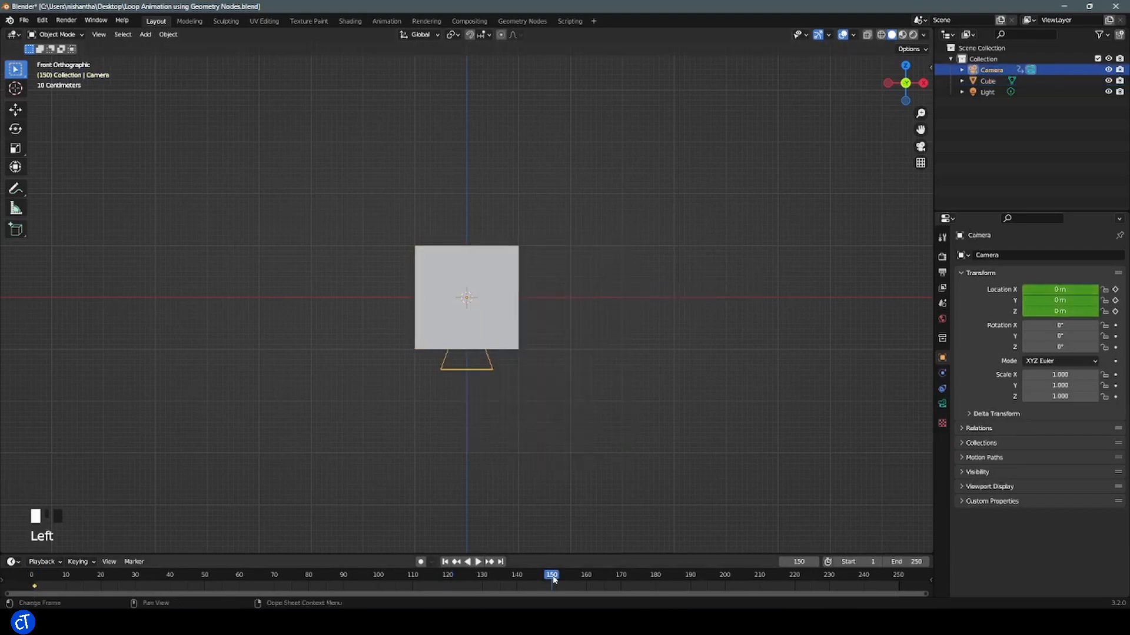
left_click(906, 562)
type("150")
key("Return")
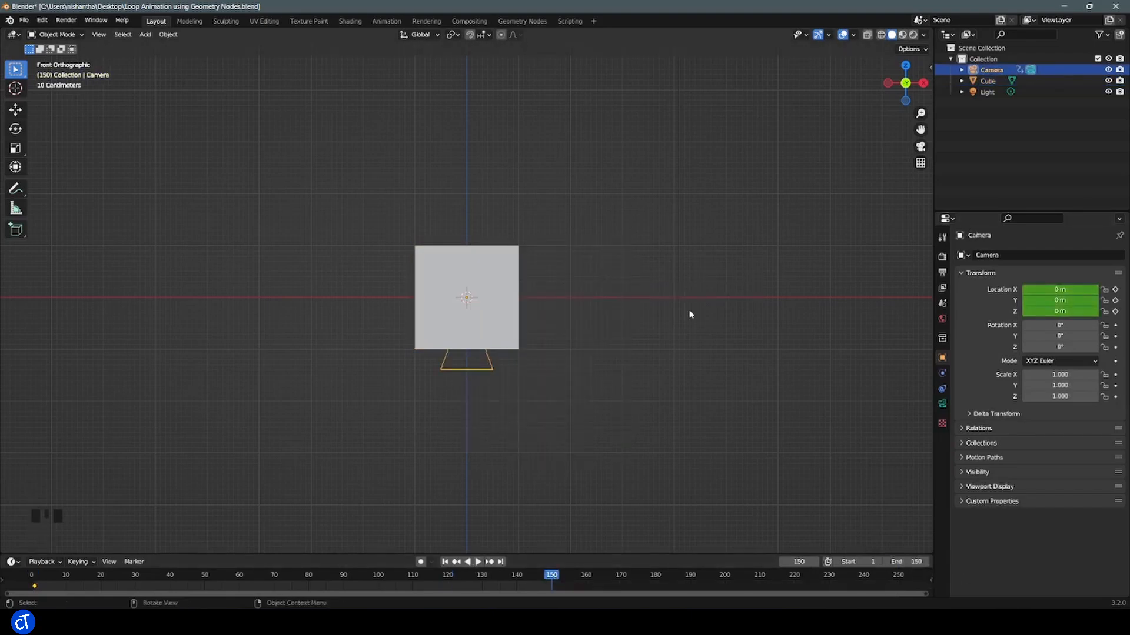
Set the camera's Z location to -10 m and insert a location keyframe at frame 150
left_click(1036, 312)
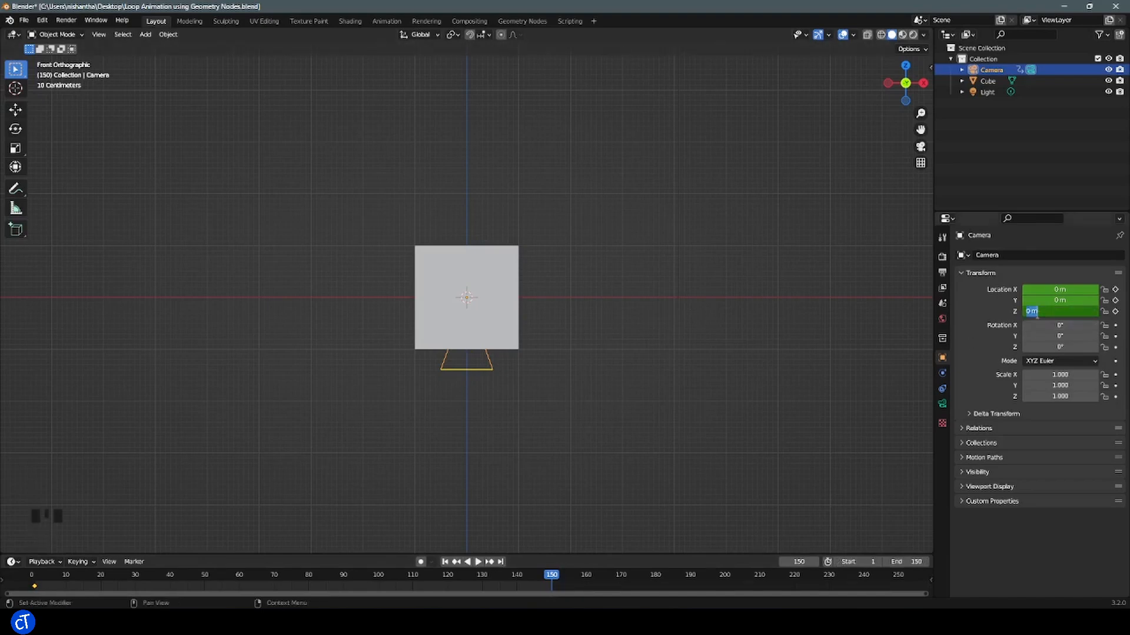
key("Return")
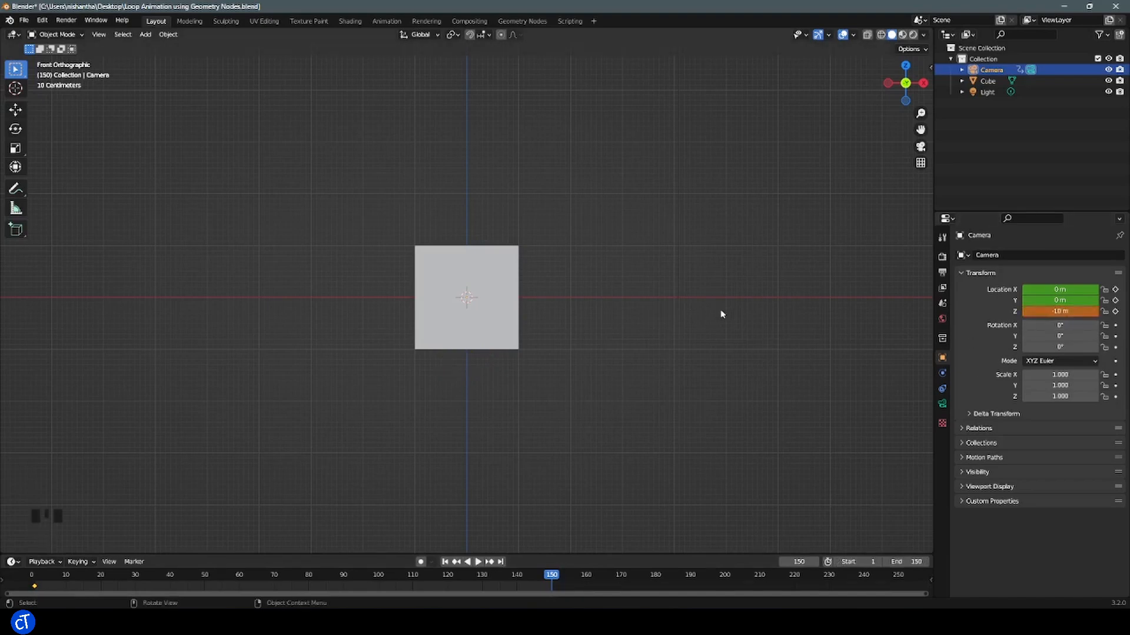
key("i")
left_click(680, 390)
Preview the camera motion, return to frame 1, and set the camera keyframes' interpolation to Linear
key("shift+Left")
key("space")
key("space")
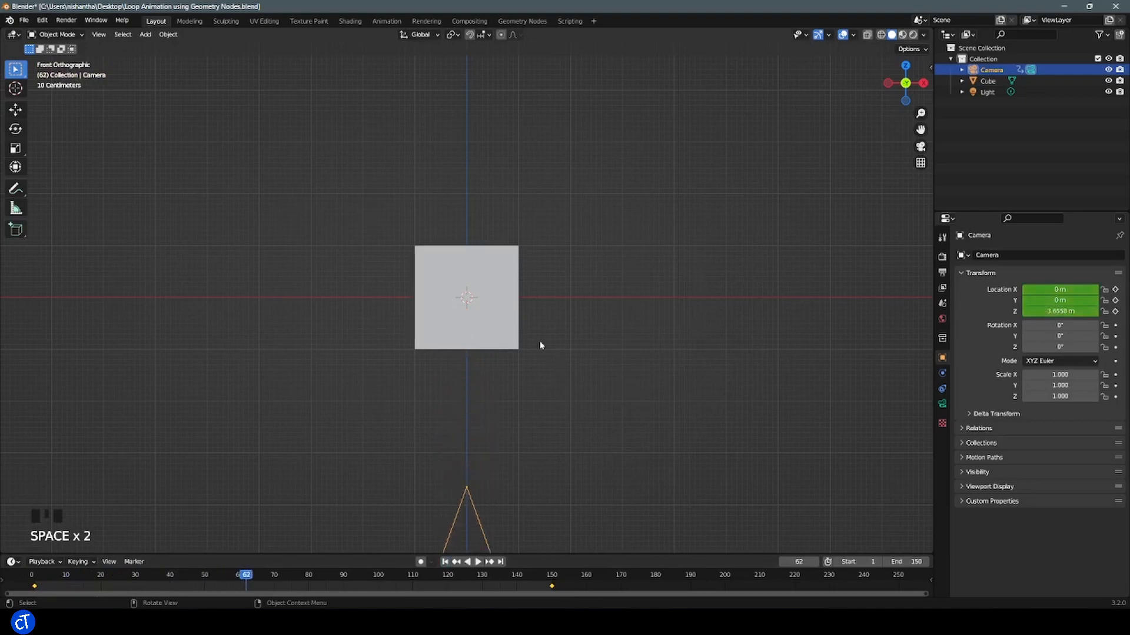
scroll(539, 341, "down", 4)
left_click_drag(214, 574, 34, 585)
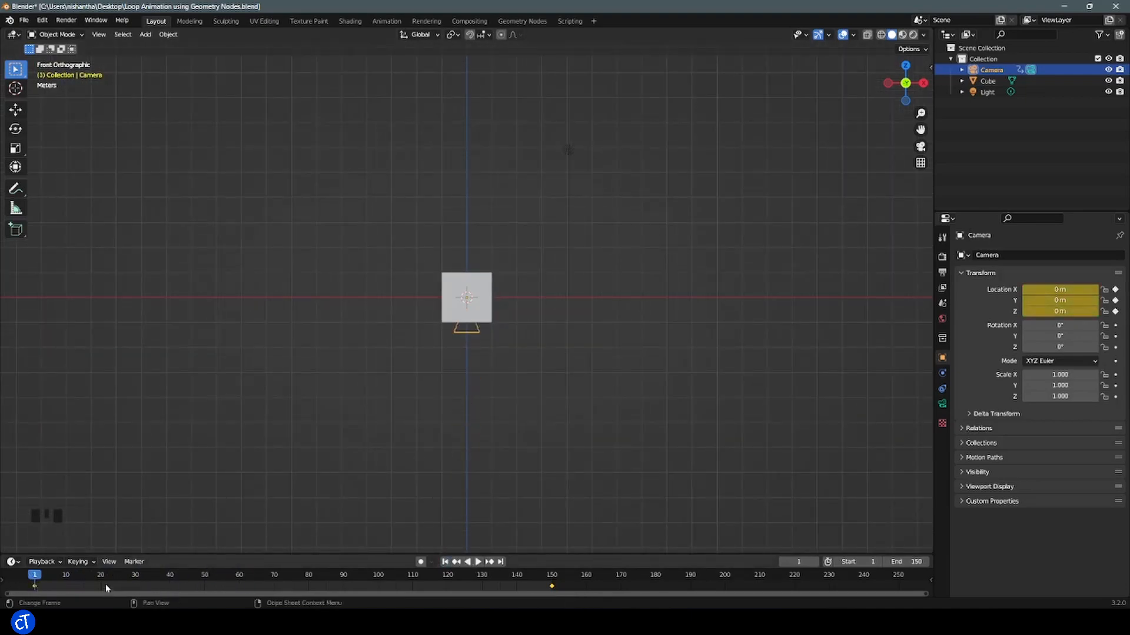
key("t")
left_click(46, 536)
Set the camera's focal length to 30 mm and enable its depth of field
left_click(942, 404)
left_click(1049, 307)
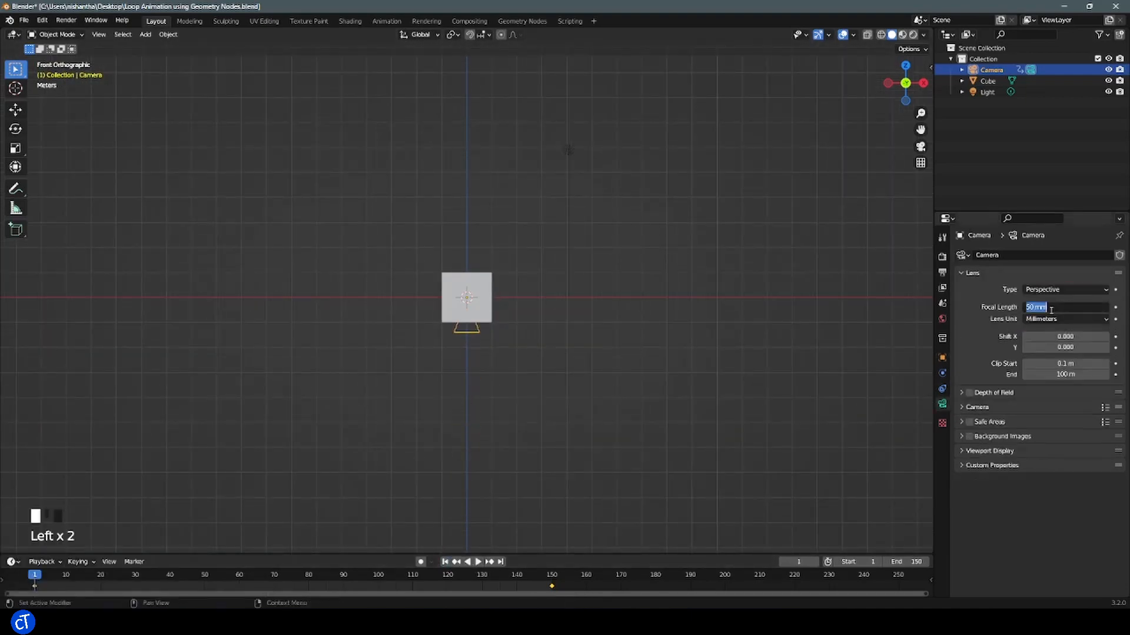
type("30")
key("Return")
left_click(970, 392)
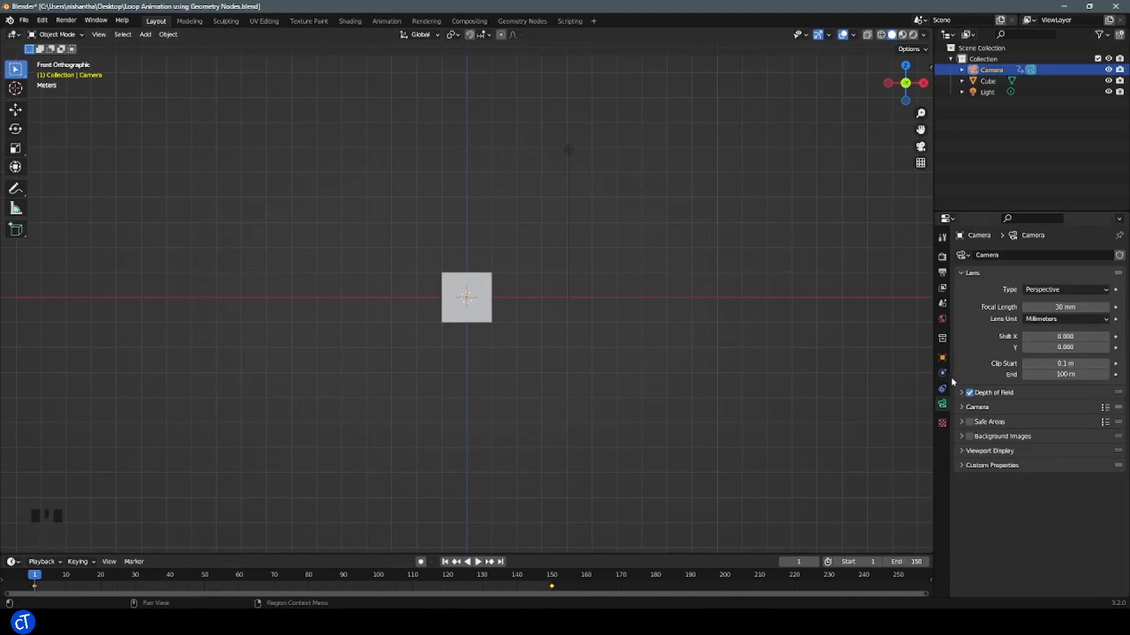
Add a Plain Axes empty and move it -5 m along the Z axis
key("shift+a")
mouse_move(360, 353)
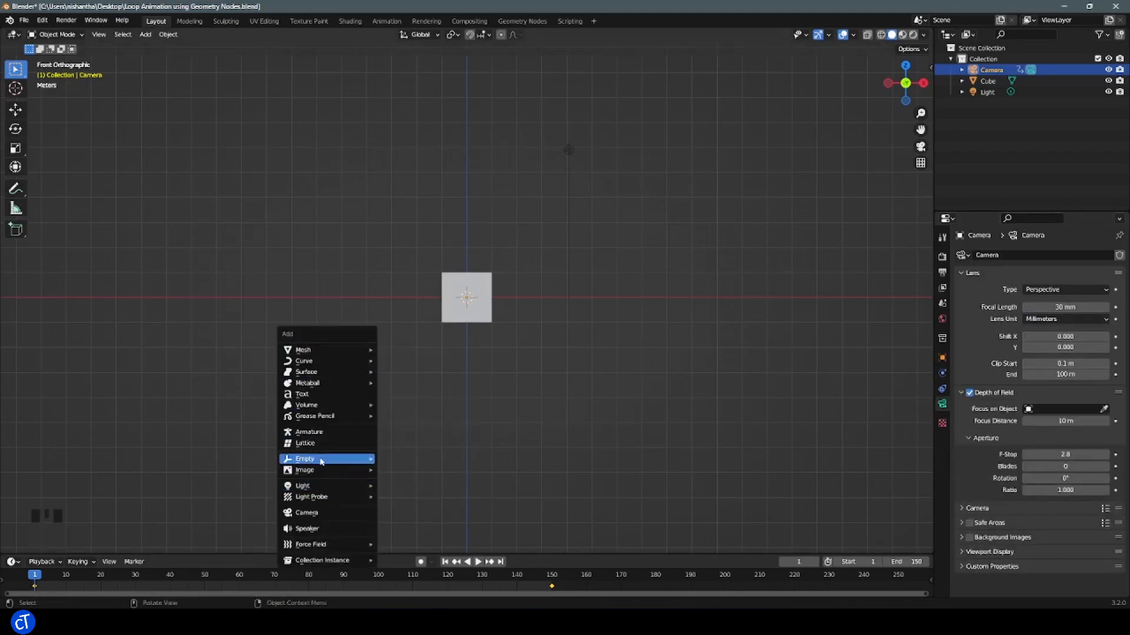
mouse_move(353, 459)
left_click(416, 459)
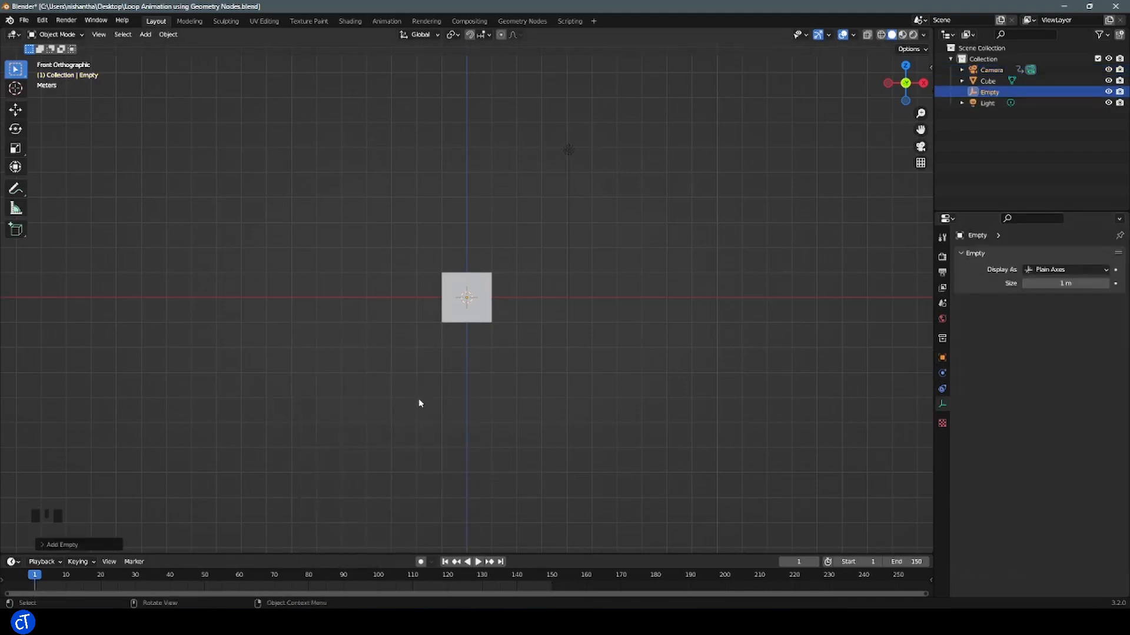
type("gz-5")
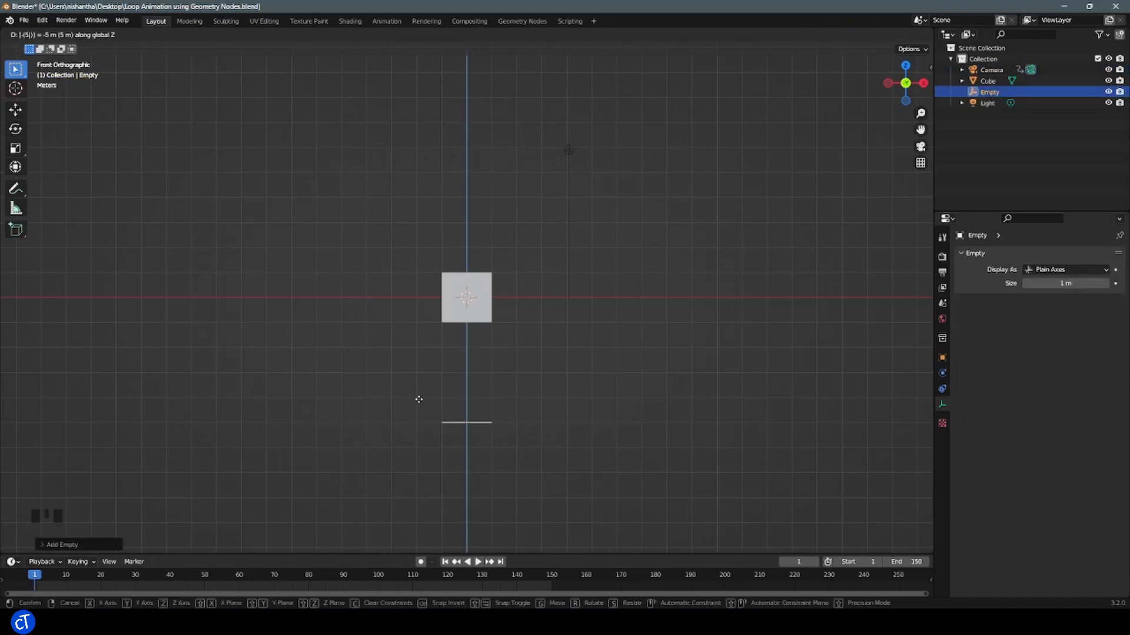
key("Return")
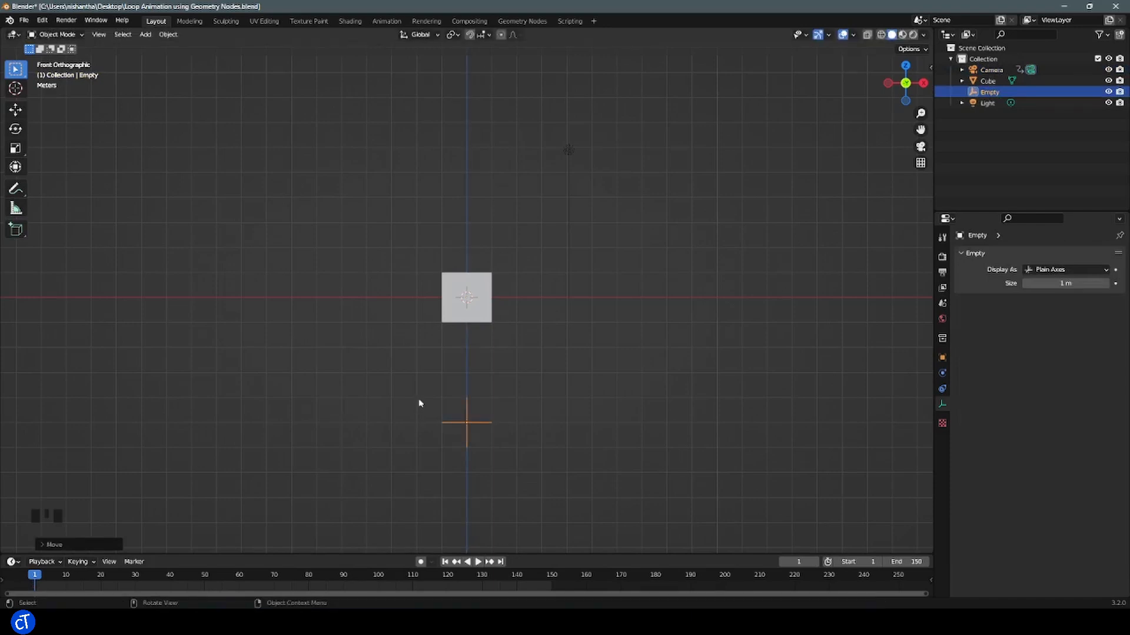
Parent the empty to the camera and play the animation to check the motion, ending back at frame 1
left_click(991, 69, "ctrl")
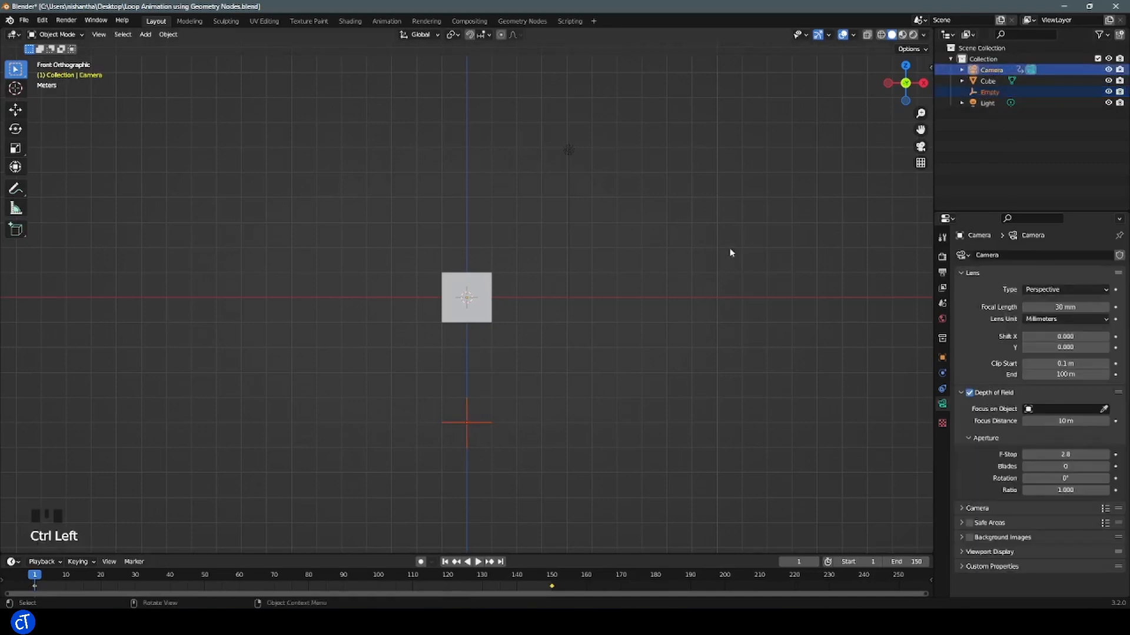
scroll(507, 344, "down", 7)
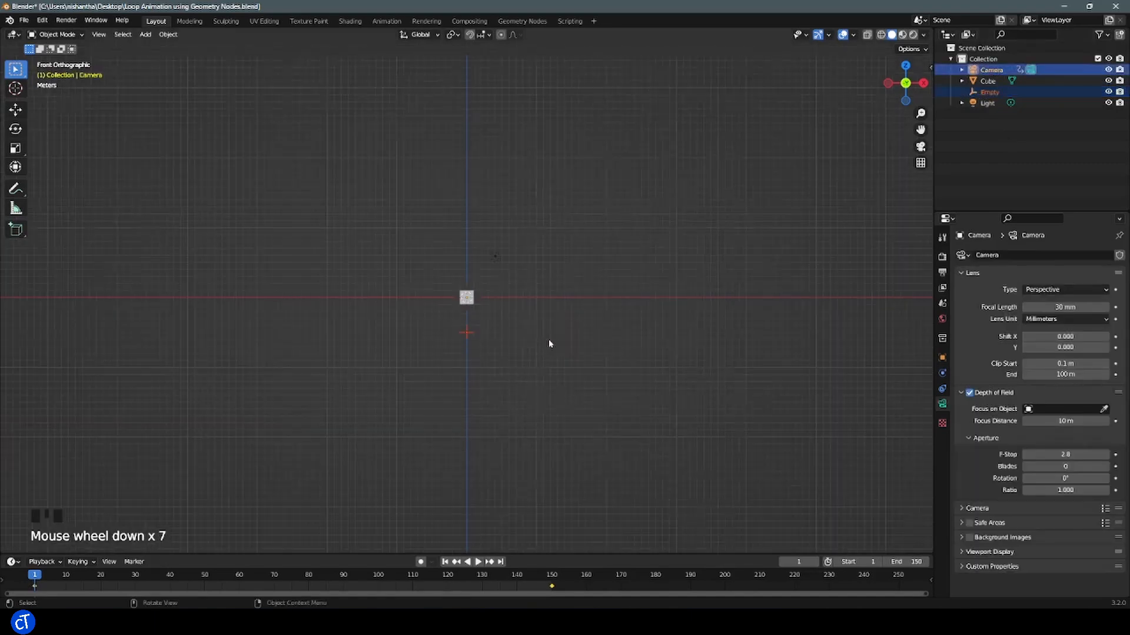
scroll(549, 344, "up", 7)
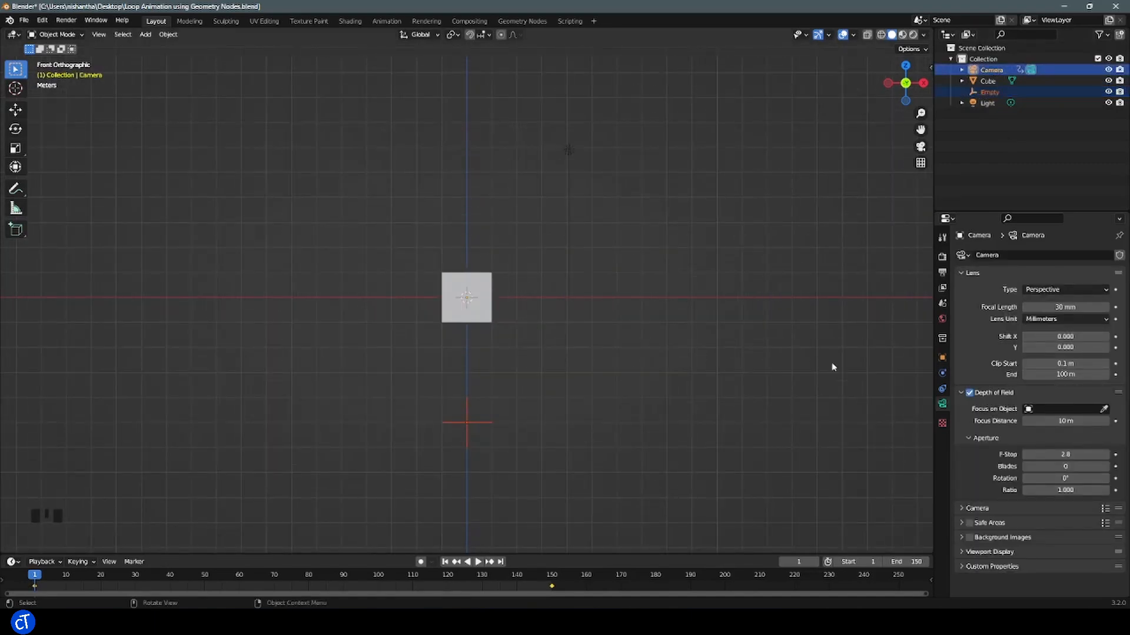
left_click(942, 404)
left_click(942, 357)
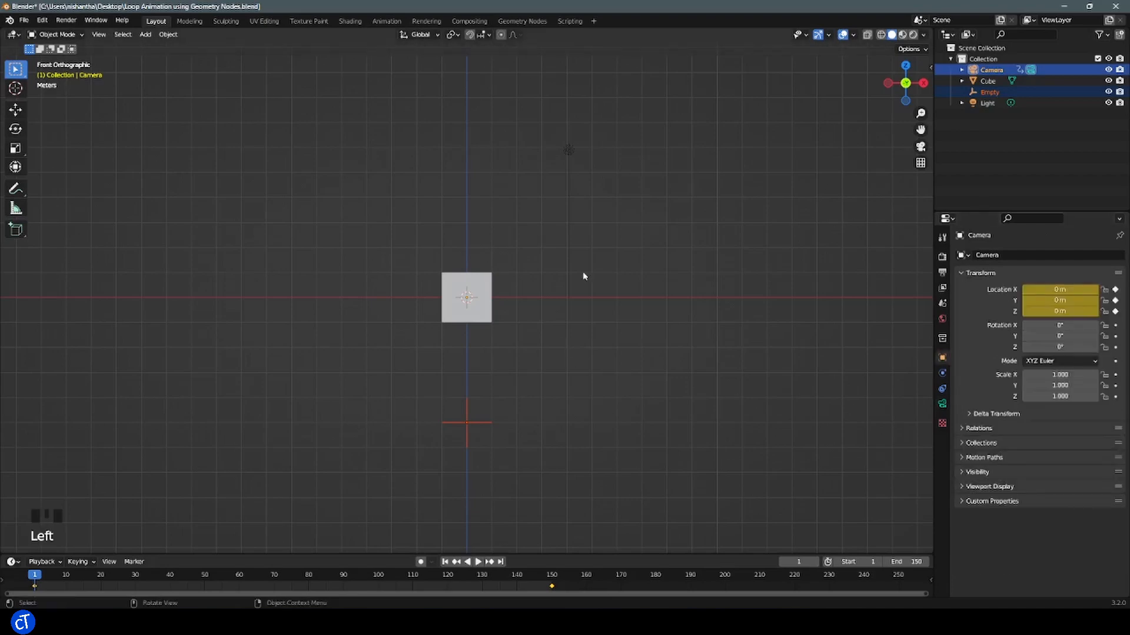
key("ctrl+p")
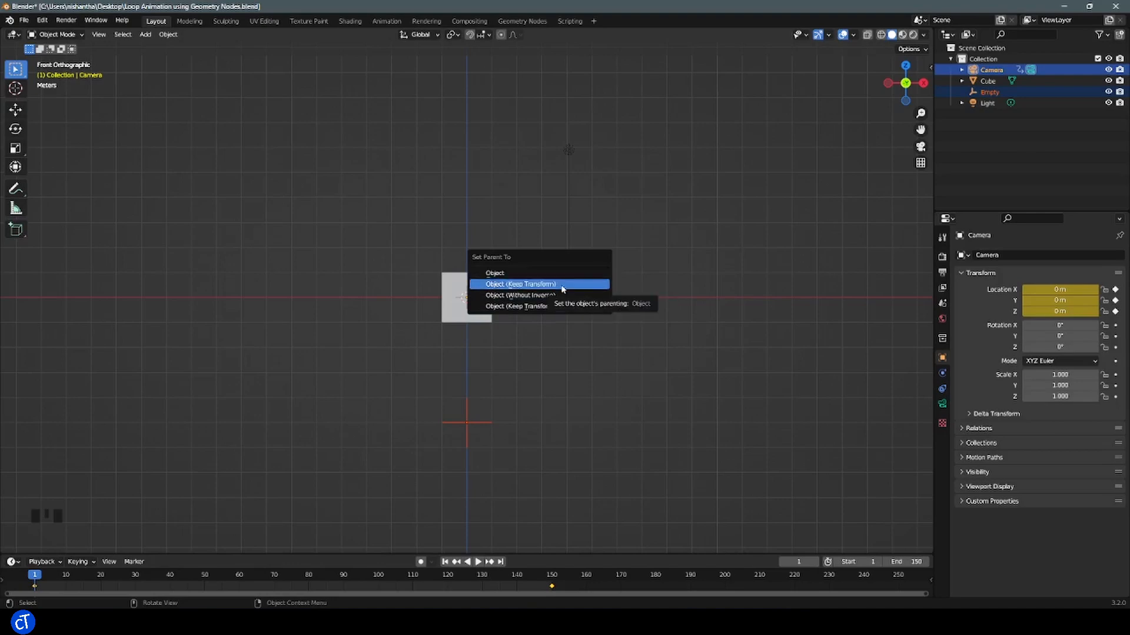
left_click(561, 279)
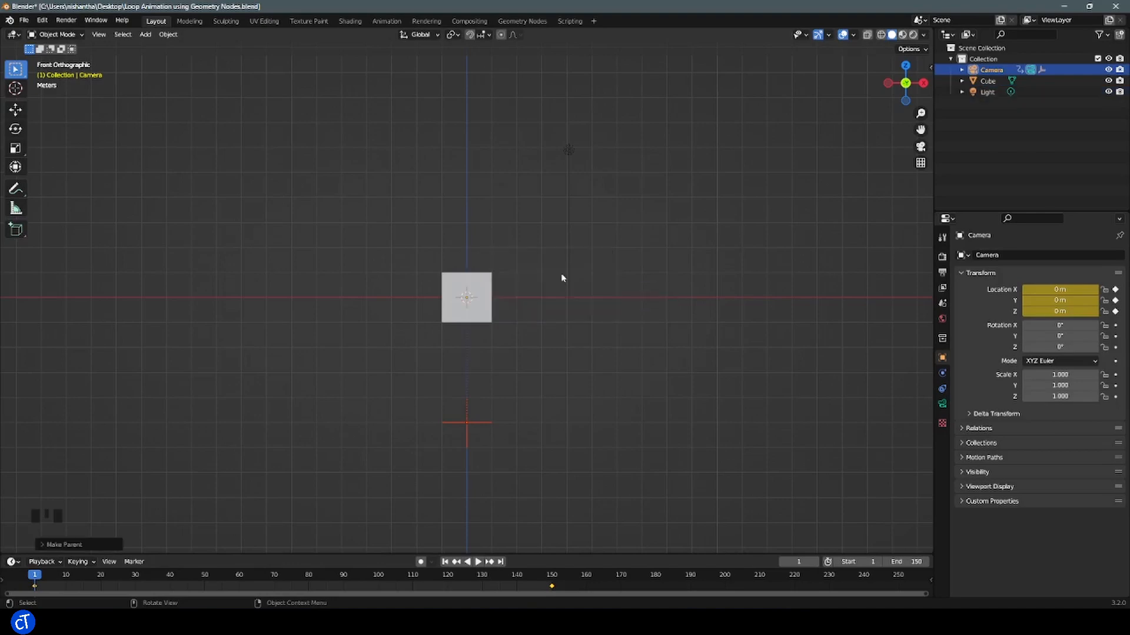
key("space")
key("space")
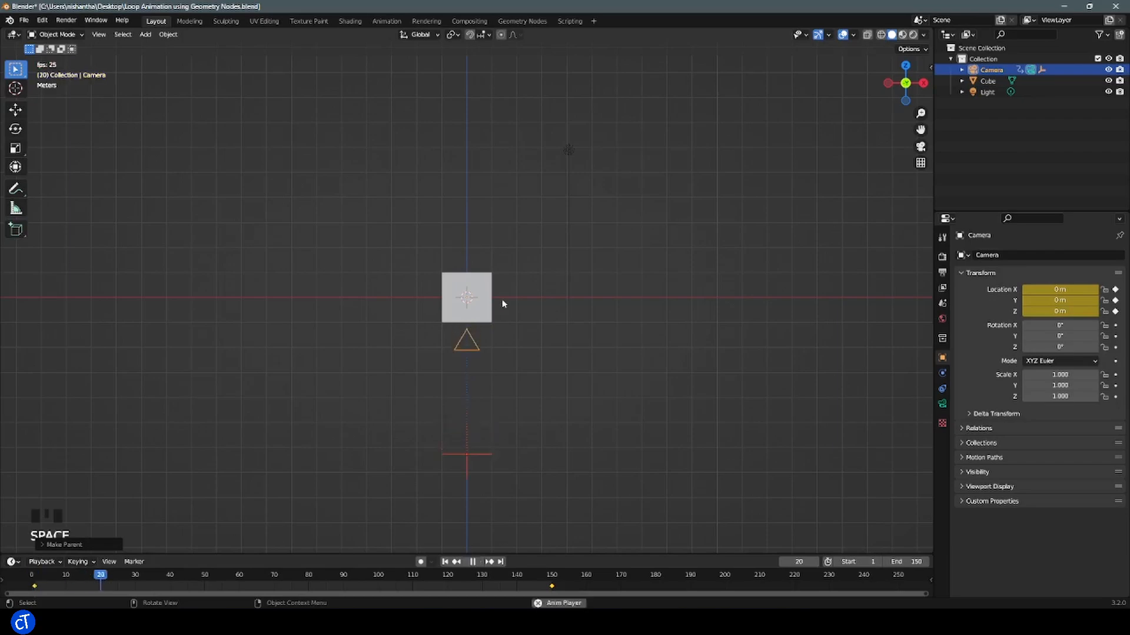
key("Left")
key("Left")
key("Left")
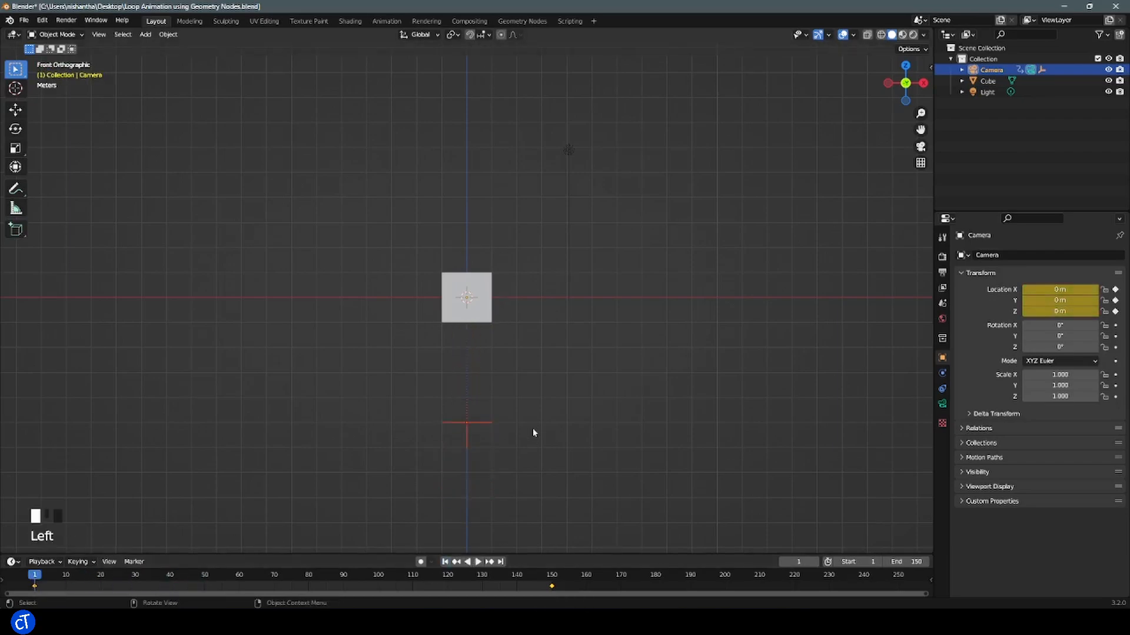
Set the empty as the camera's depth-of-field focus object and lower the F-Stop to 1.0
left_click(942, 404)
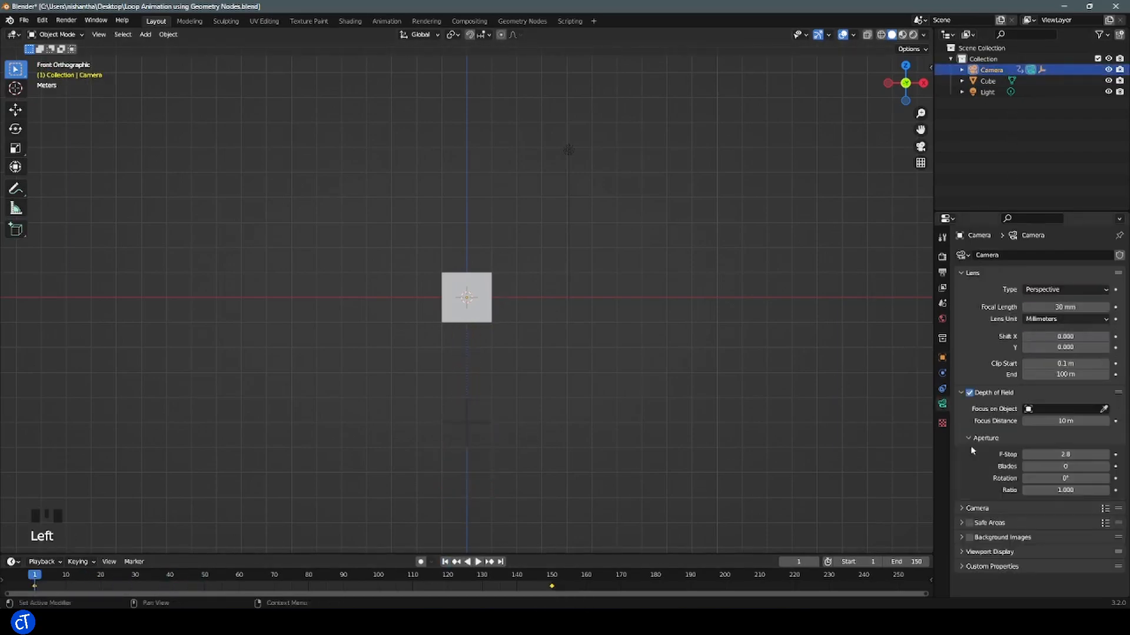
left_click(1091, 411)
left_click(467, 425)
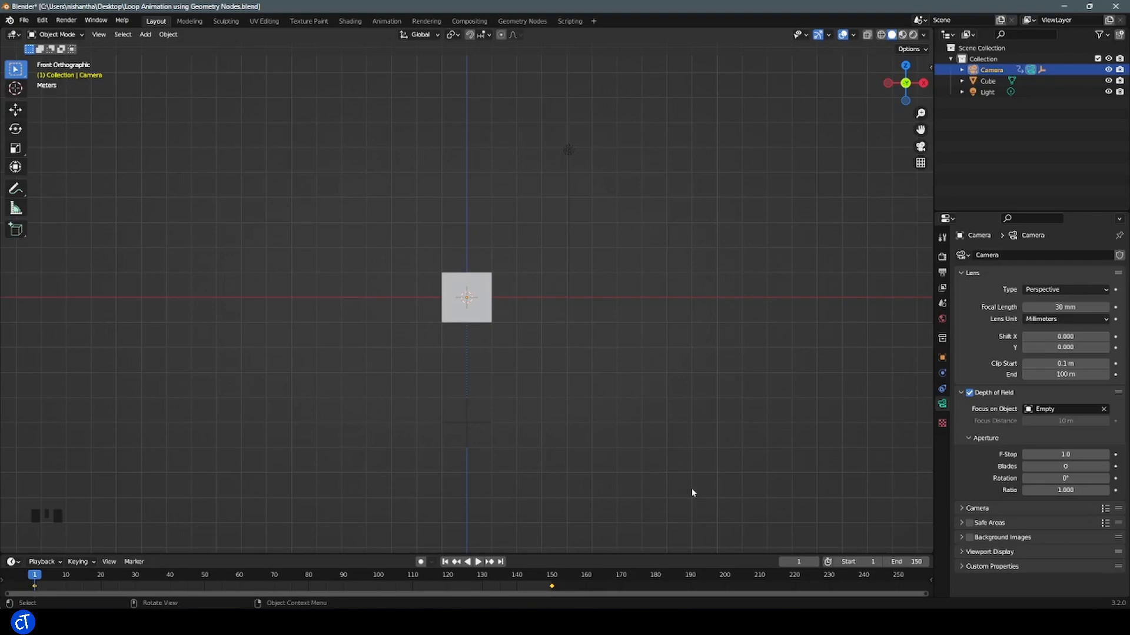
Switch to the Geometry Nodes workspace and extend the 3D viewport over the spreadsheet area
left_click(522, 21)
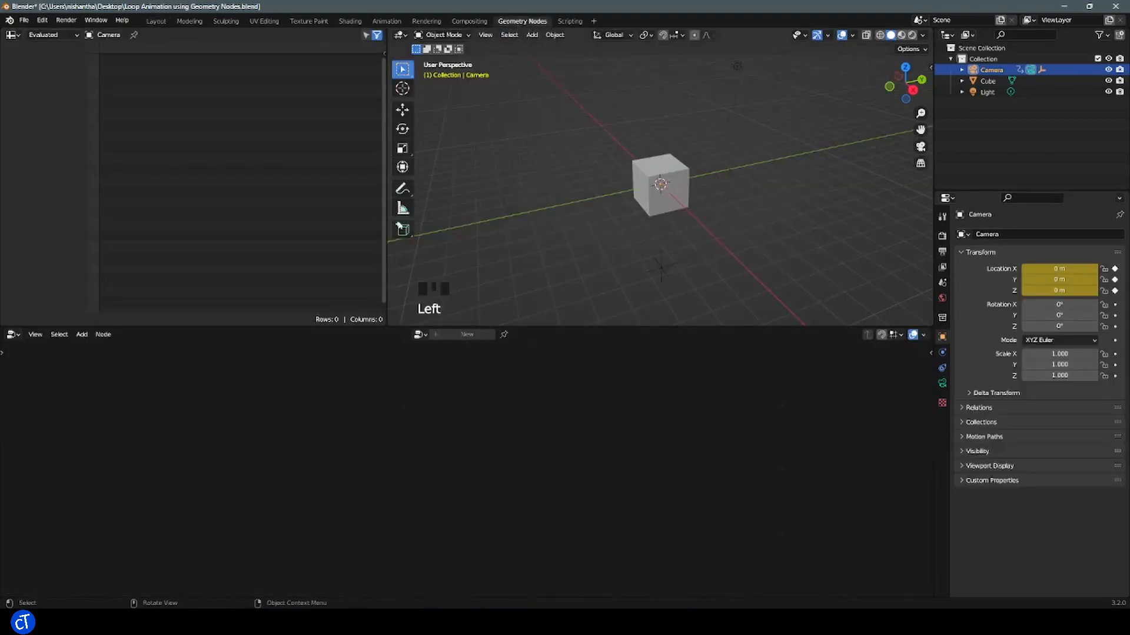
left_click_drag(388, 30, 327, 184)
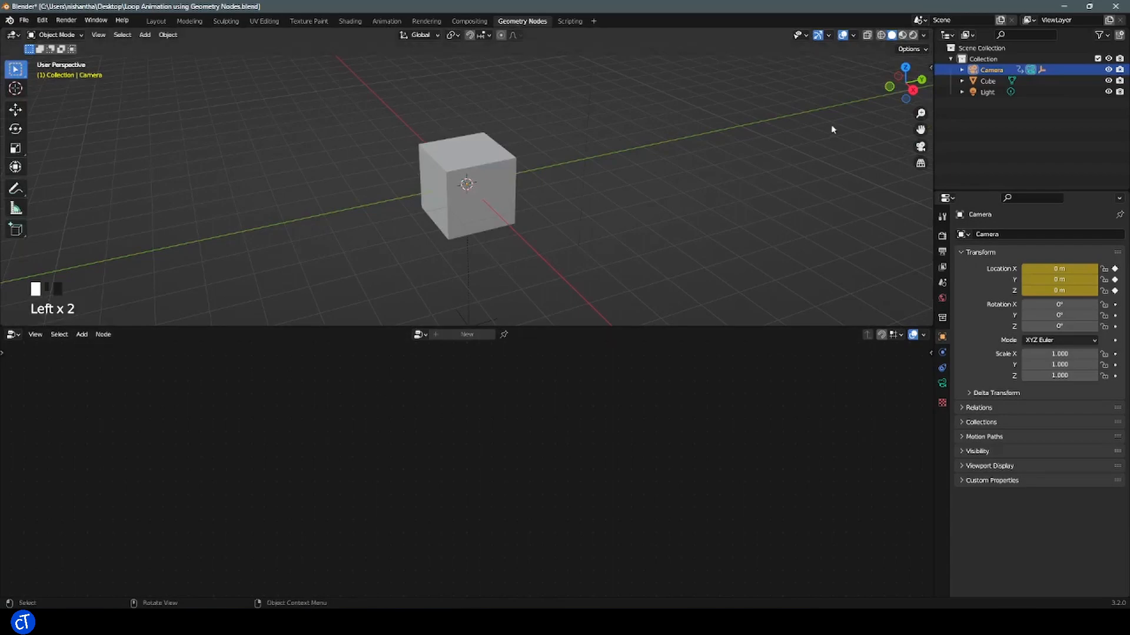
Split a narrow area off beneath the 3D viewport and turn it into a timeline
left_click_drag(933, 30, 833, 48)
left_click_drag(924, 63, 921, 67)
left_click(933, 33)
left_click_drag(931, 324, 911, 281)
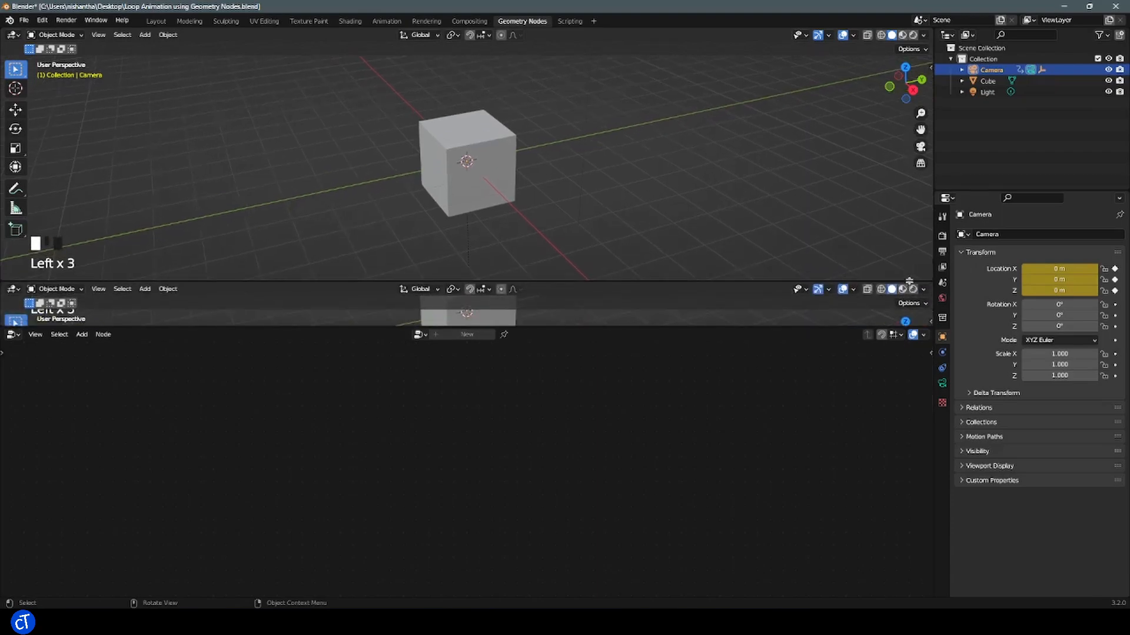
left_click(13, 289)
left_click(153, 331)
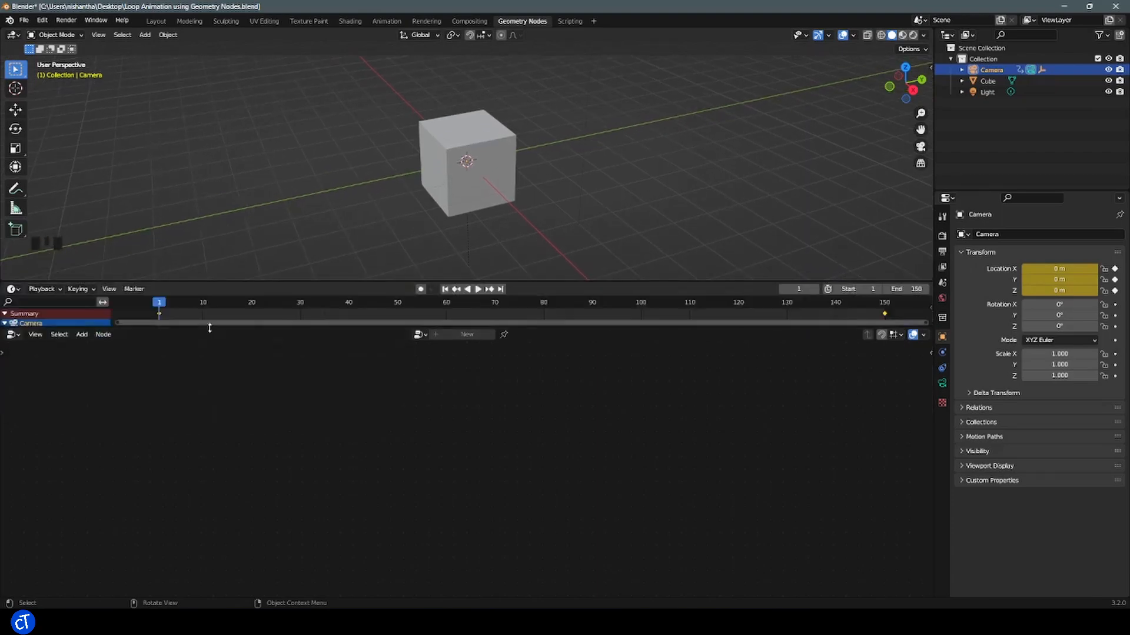
left_click_drag(324, 282, 325, 278)
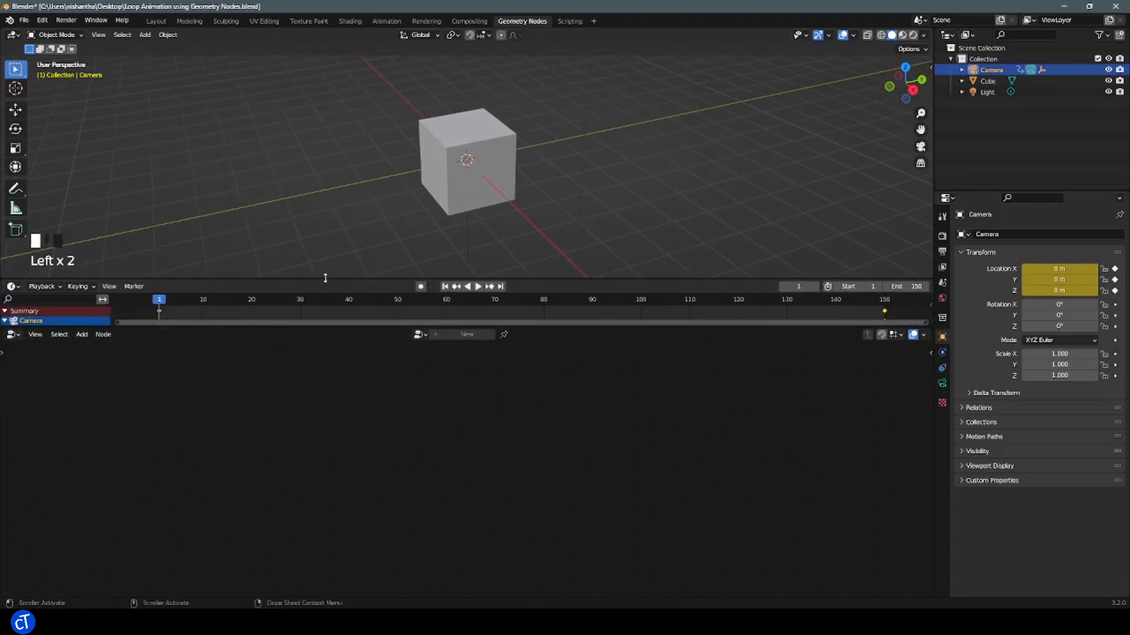
Split the 3D viewport into two side by side and show one through the camera with rendered shading
left_click_drag(932, 32, 480, 92)
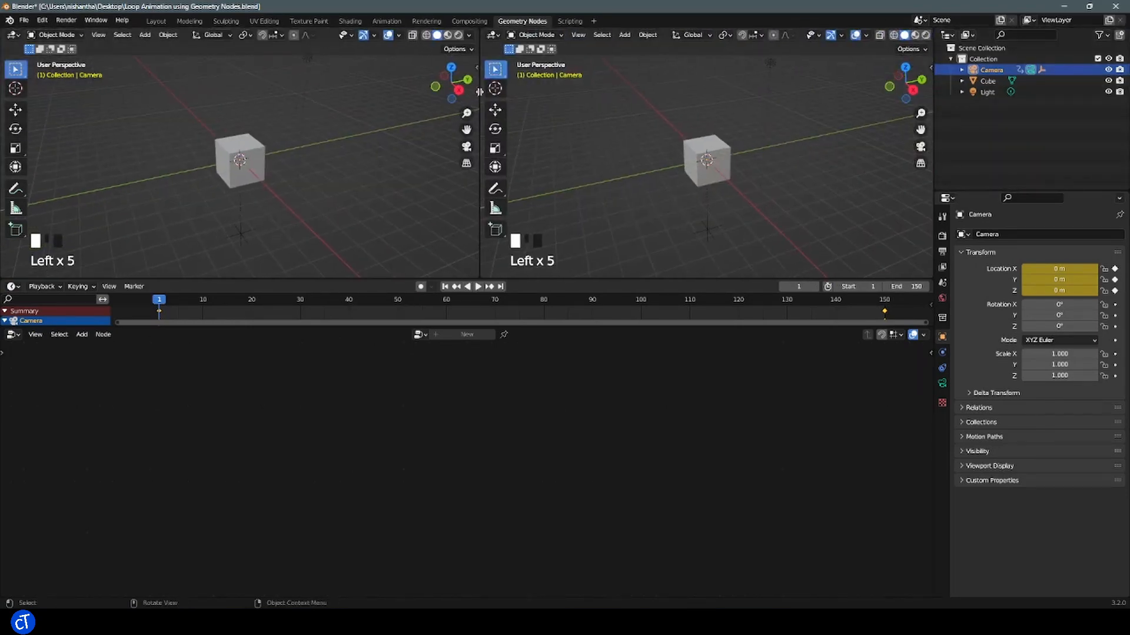
key("KP_0")
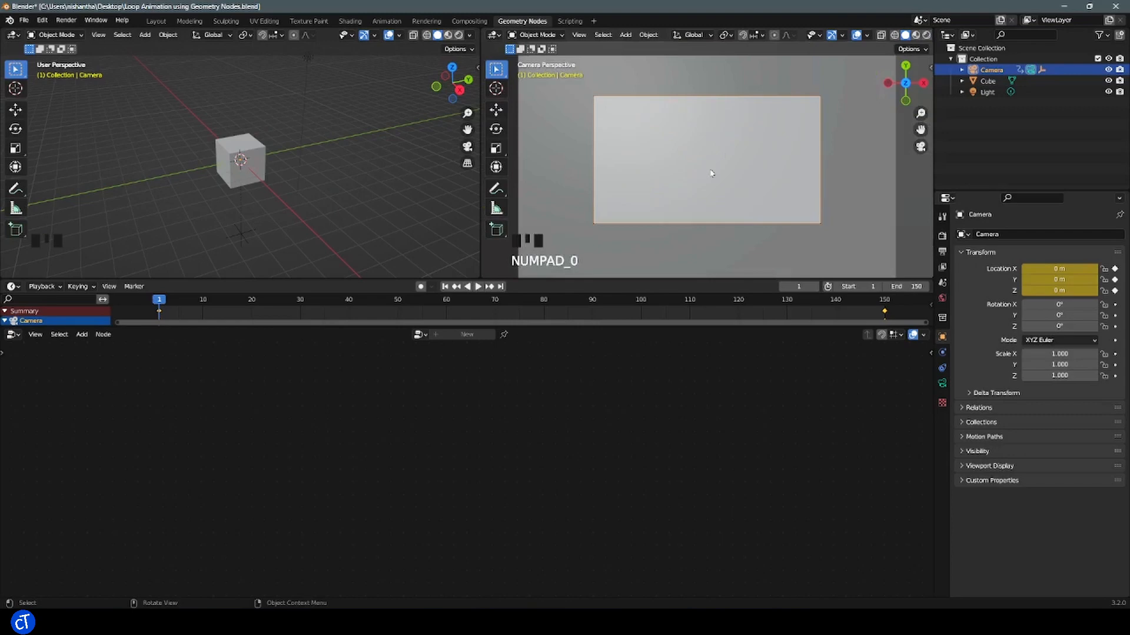
key("z")
left_click(691, 214)
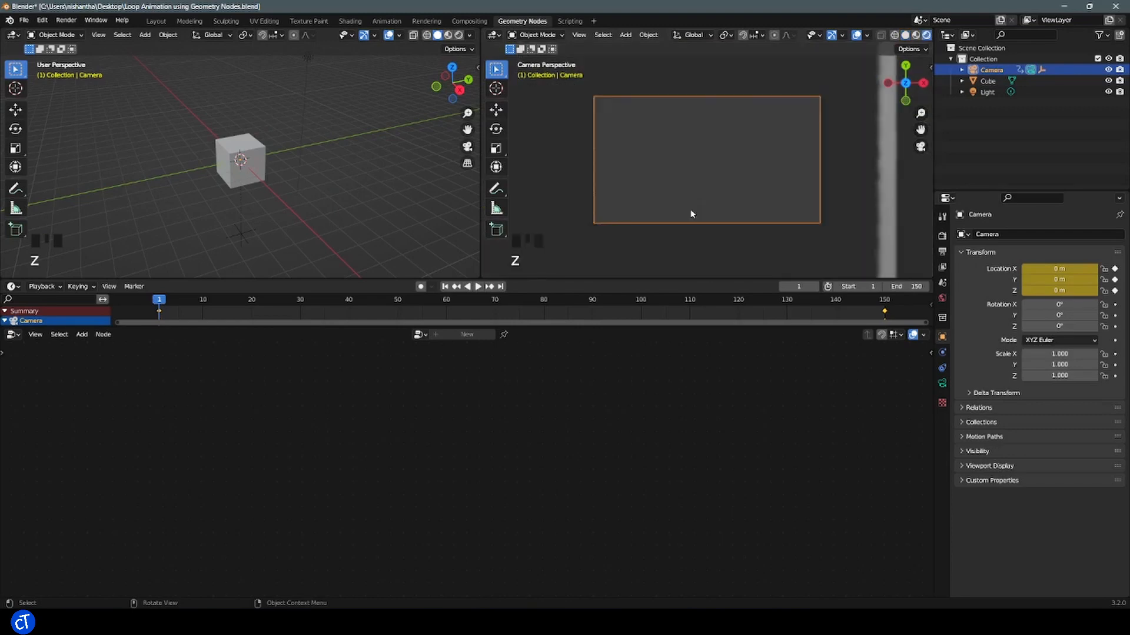
Change the world background color to black
left_click(942, 252)
left_click(942, 235)
left_click(942, 337)
scroll(646, 151, "up", 1)
left_click(942, 298)
left_click(1070, 308)
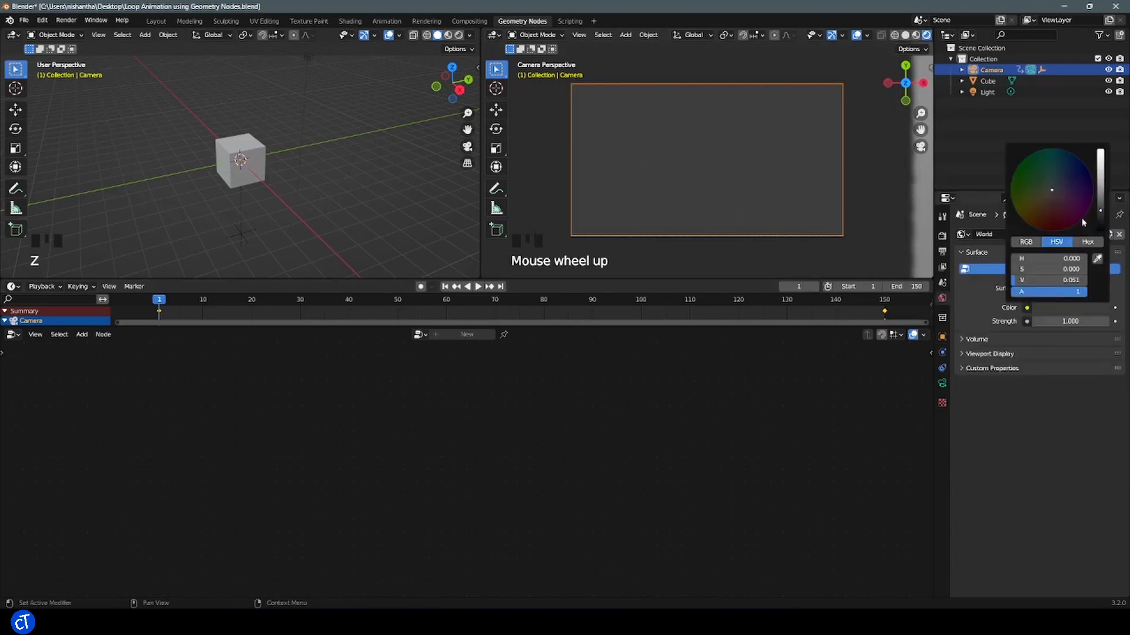
left_click_drag(1098, 215, 1098, 230)
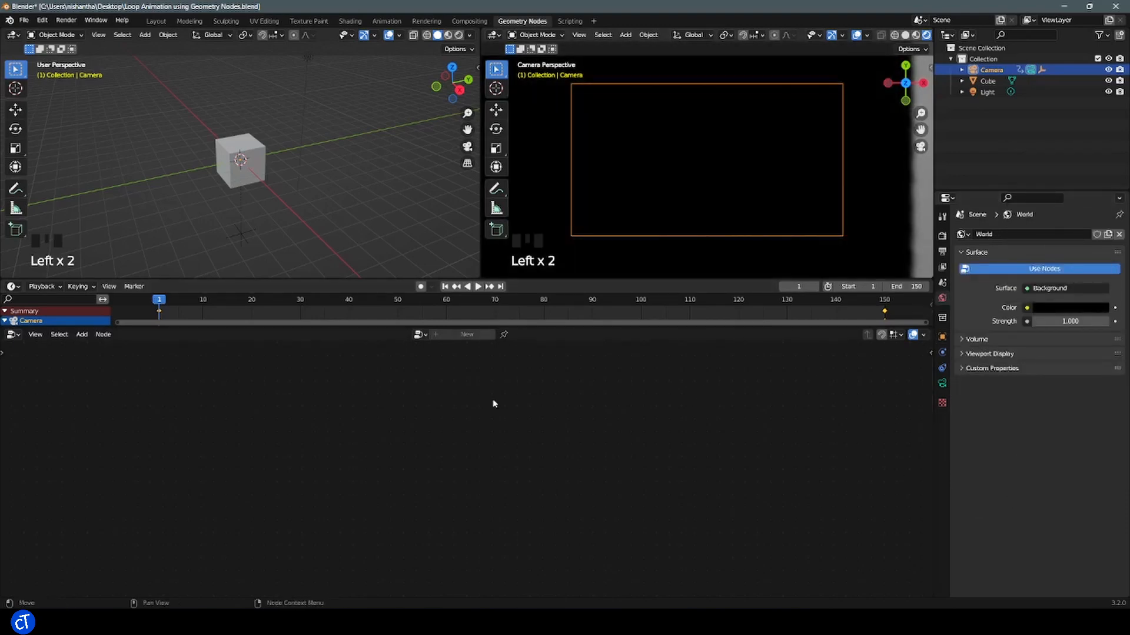
Create a new geometry node tree on the cube and delete its Group Input node
left_click(242, 162)
scroll(242, 165, "up", 3)
left_click(466, 335)
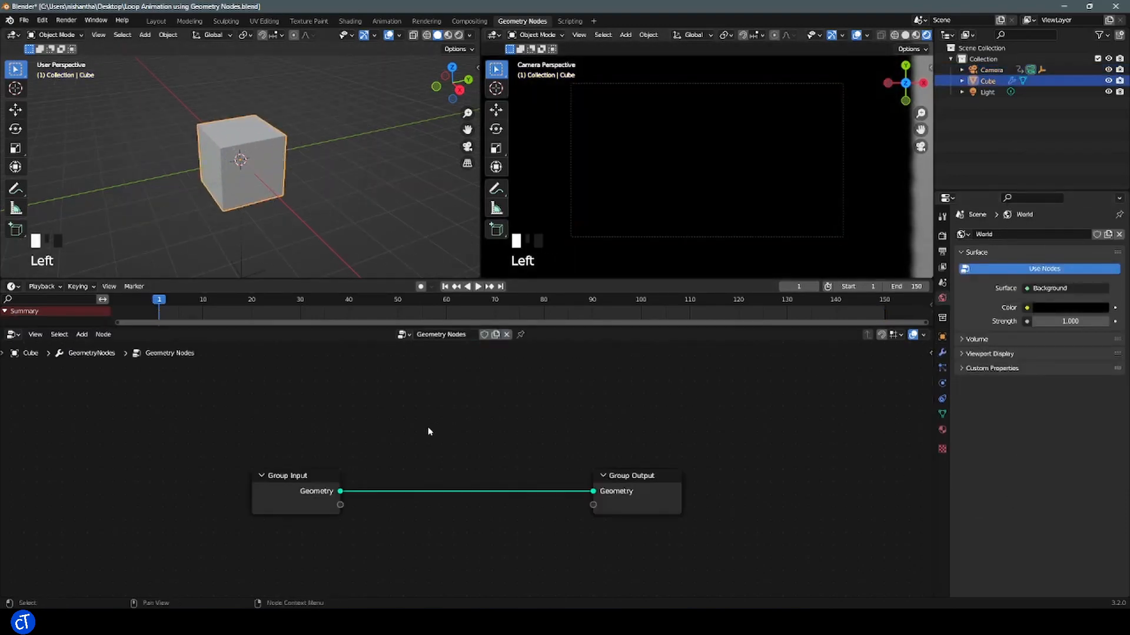
left_click_drag(428, 431, 252, 522)
key("Delete")
Add an Arc node to the tree and connect its Curve output to the Group Output's Geometry
scroll(305, 484, "down", 2)
middle_click_drag(441, 456, 479, 469)
key("shift+a")
left_click(443, 383)
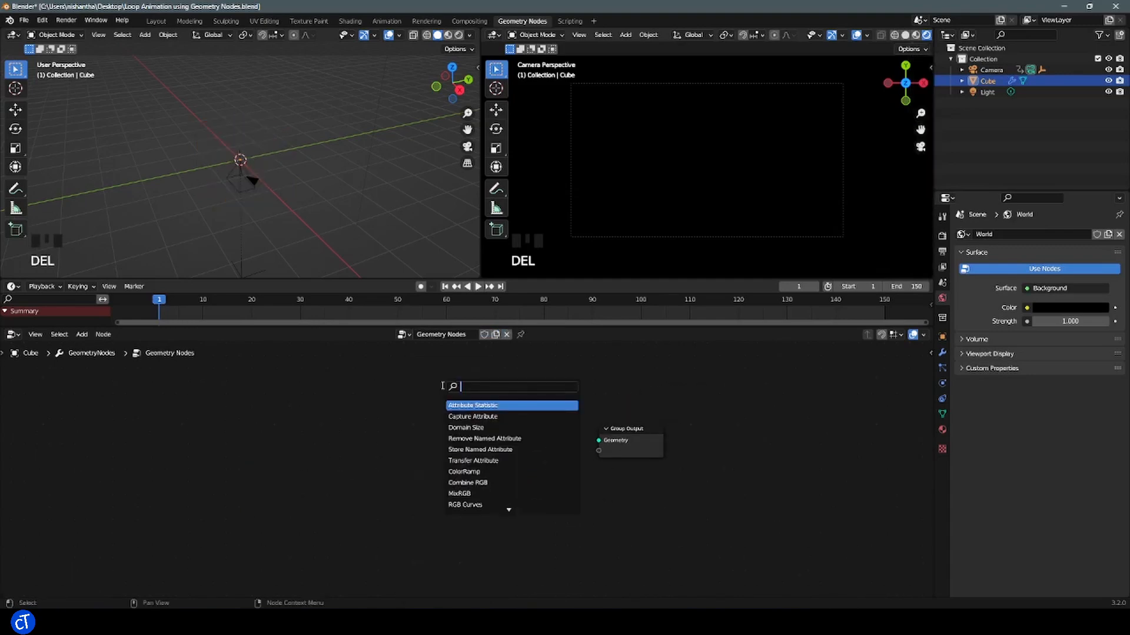
type("ar")
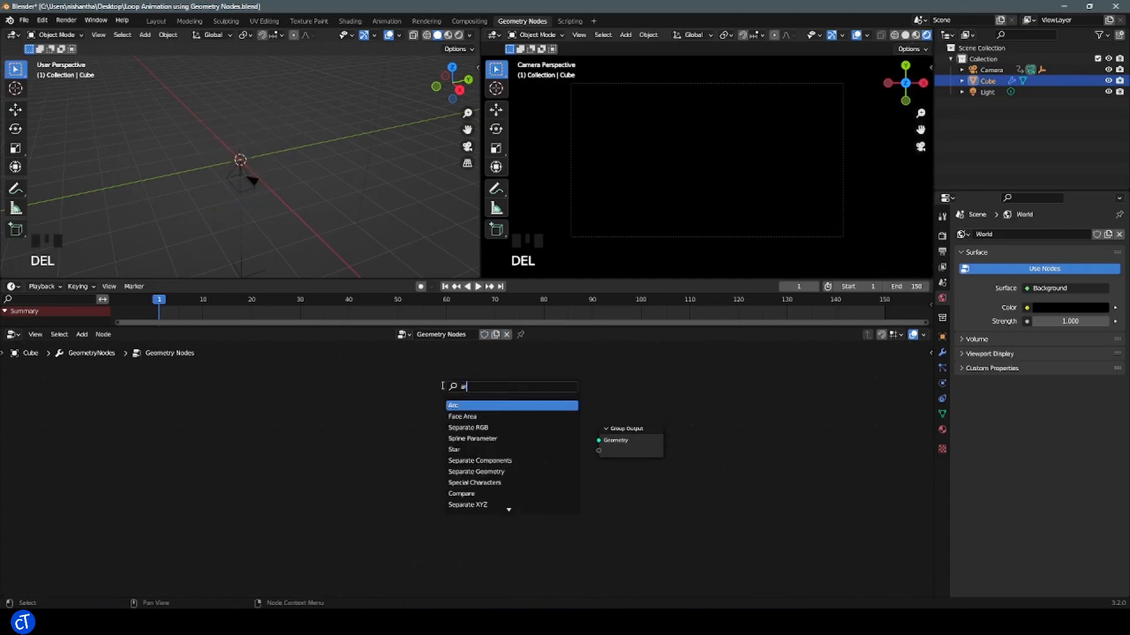
left_click(484, 404)
left_click(429, 424)
scroll(471, 457, "up", 1)
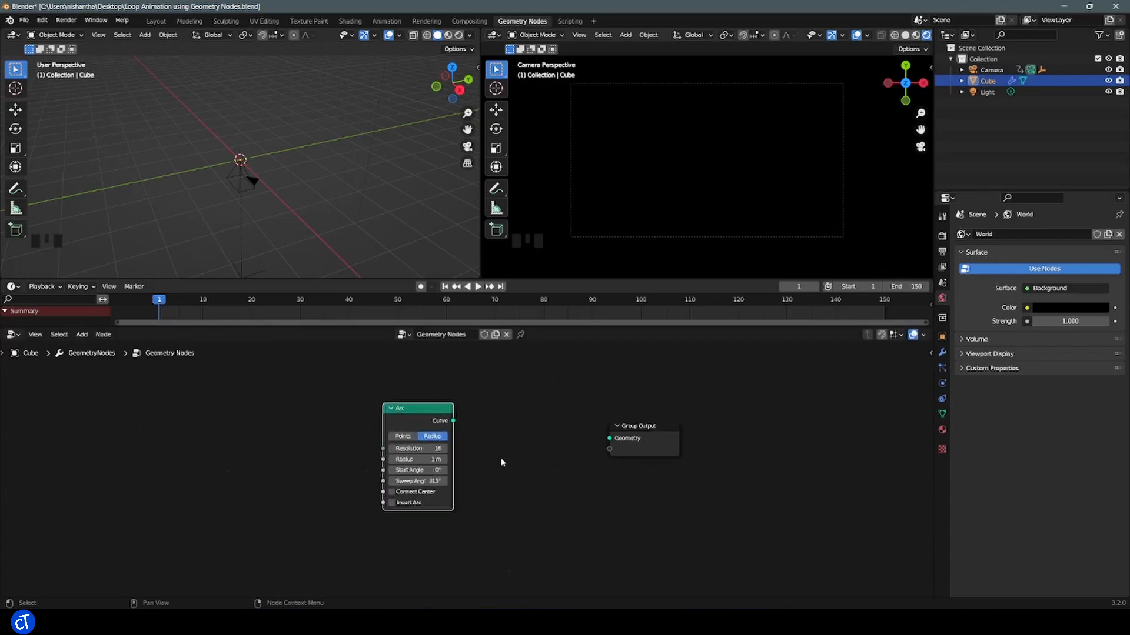
left_click_drag(453, 420, 609, 438)
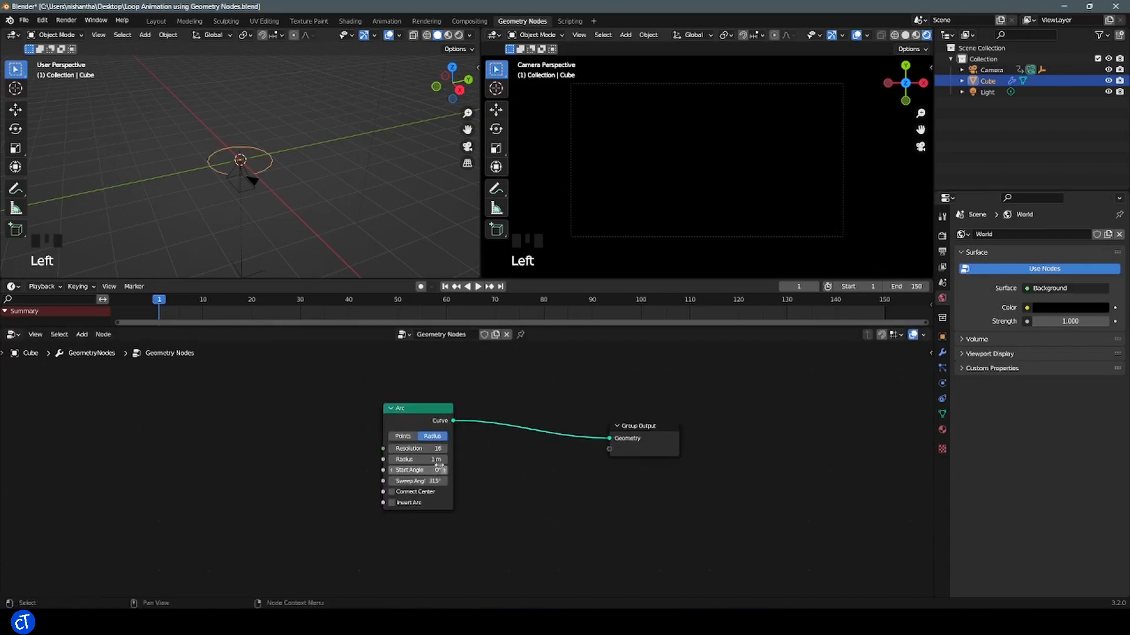
Hide the light in the viewport and set the Arc node's resolution to 2 and radius to 2 m, checking from the top view
middle_click_drag(317, 230, 336, 263)
left_click(1108, 91)
left_click(392, 492)
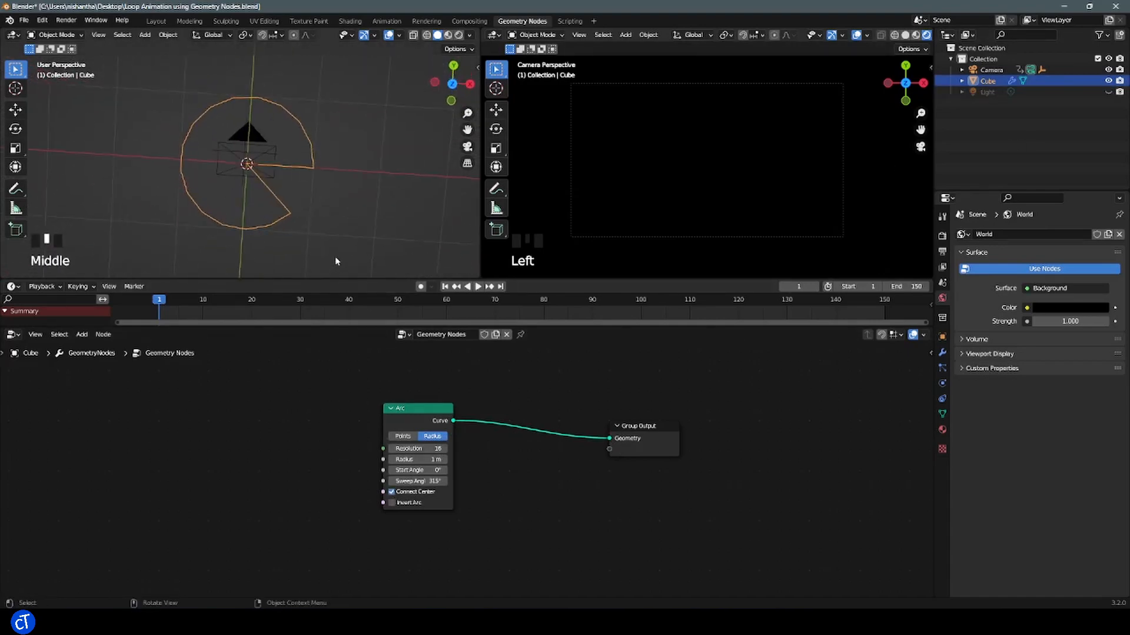
left_click_drag(423, 448, 389, 449)
middle_click_drag(306, 197, 331, 182)
left_click(392, 492)
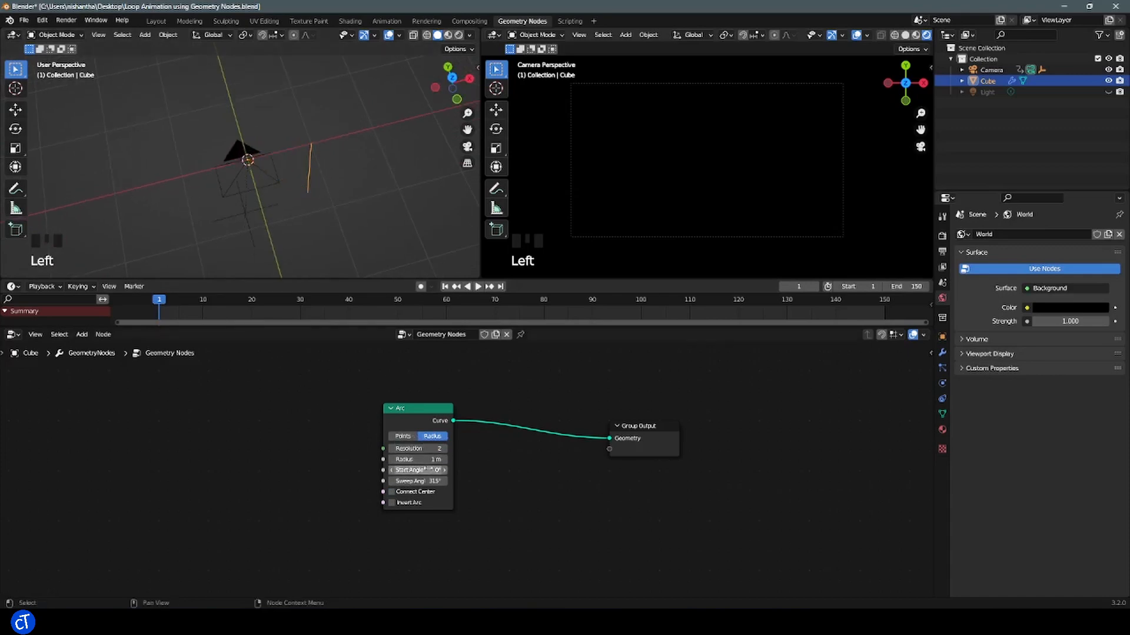
left_click_drag(415, 460, 471, 459)
key("KP_7")
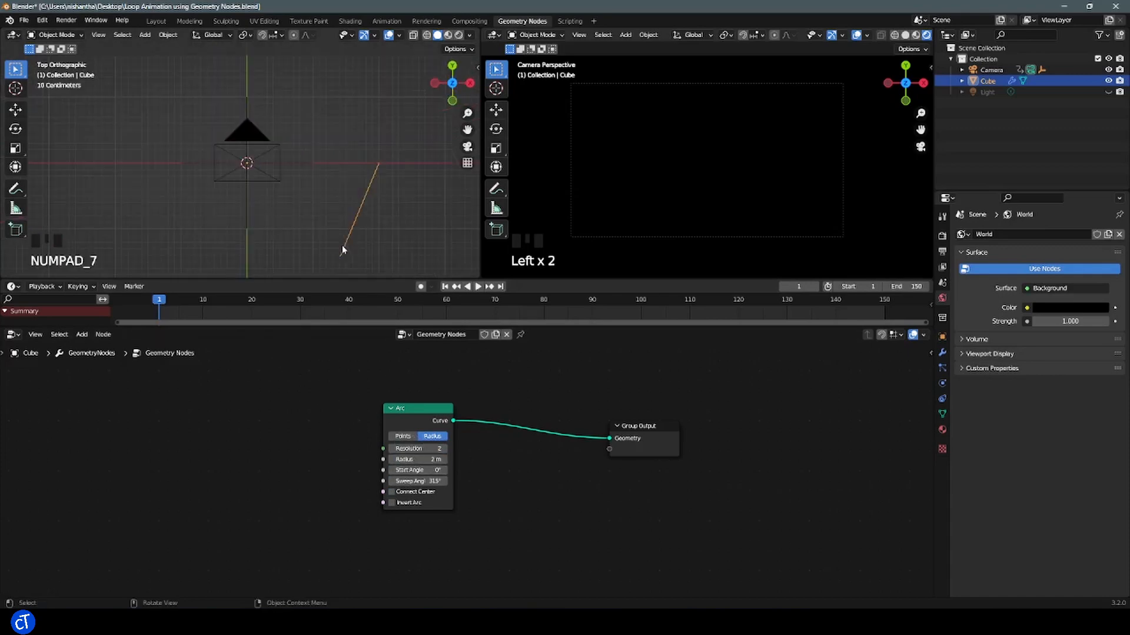
scroll(315, 220, "down", 1)
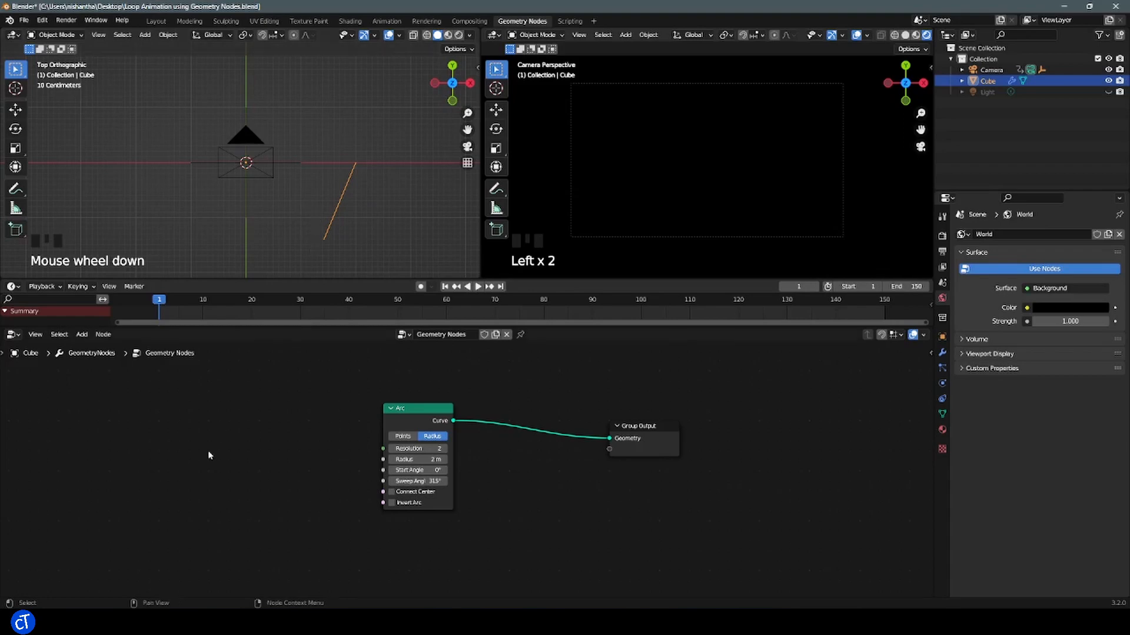
Add a Value node and link it to both the Start Angle and Sweep Angle of the Arc node
key("shift+a")
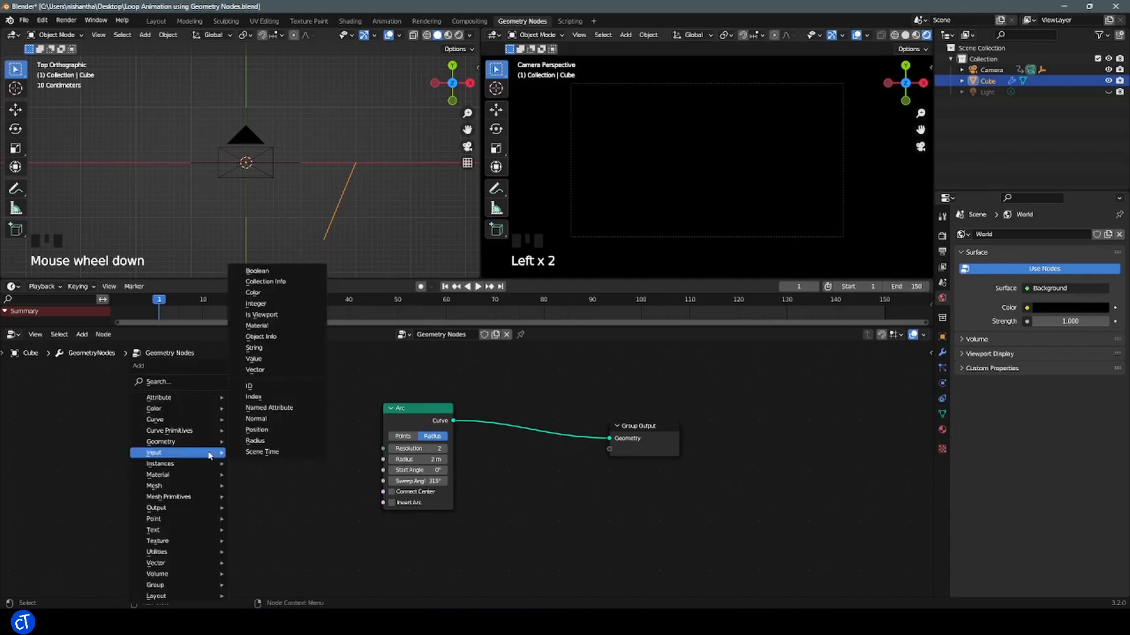
type("va")
key("Return")
left_click(203, 419)
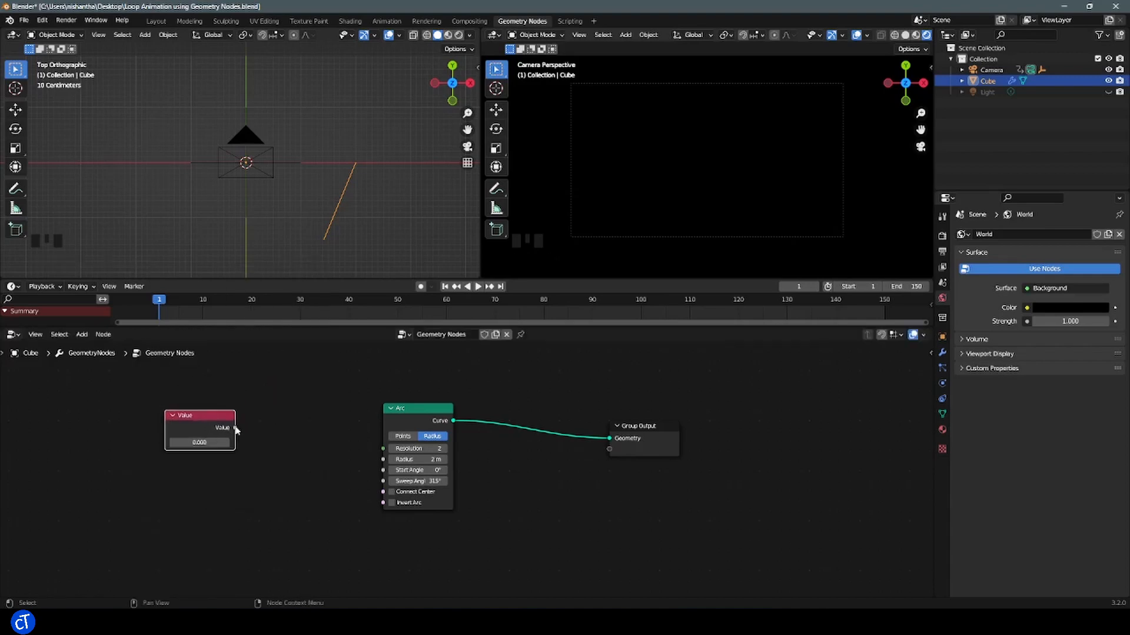
left_click_drag(235, 428, 383, 470)
left_click_drag(235, 427, 383, 481)
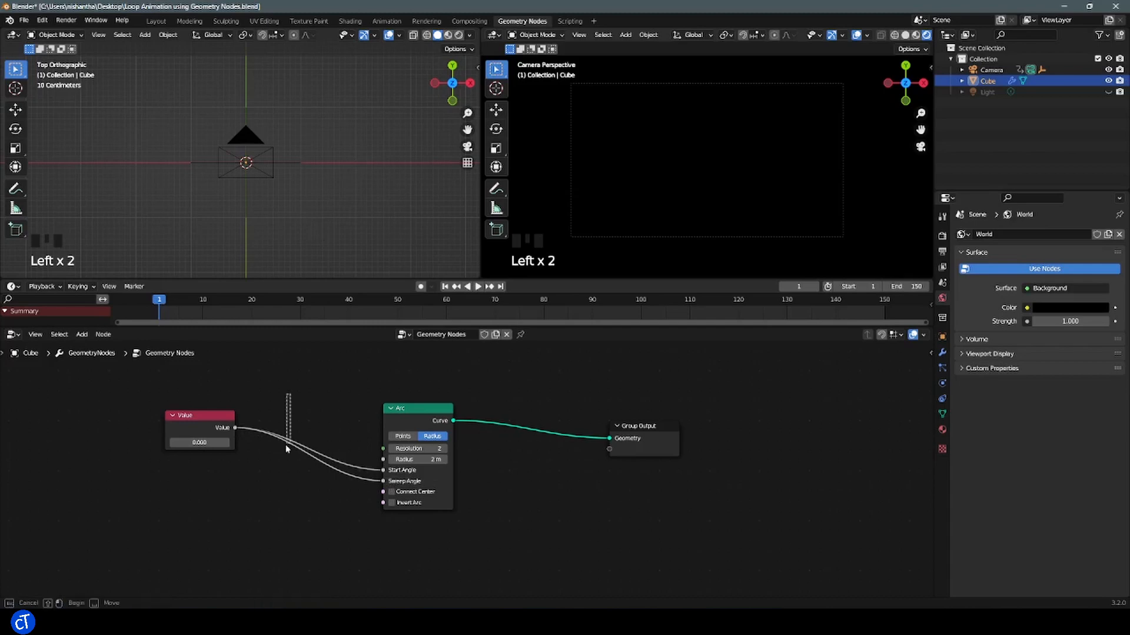
Merge the two links from the Value node through one reroute point and shift the Value node slightly
right_click_drag(285, 384, 288, 486, "shift")
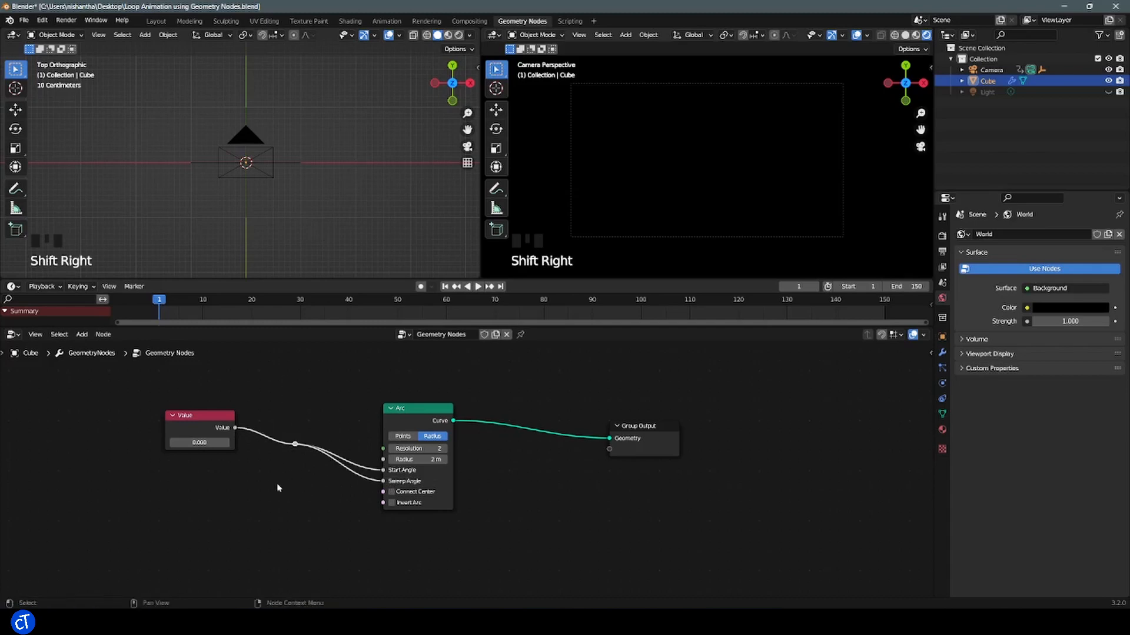
left_click_drag(215, 416, 209, 429)
middle_click_drag(490, 506, 421, 503)
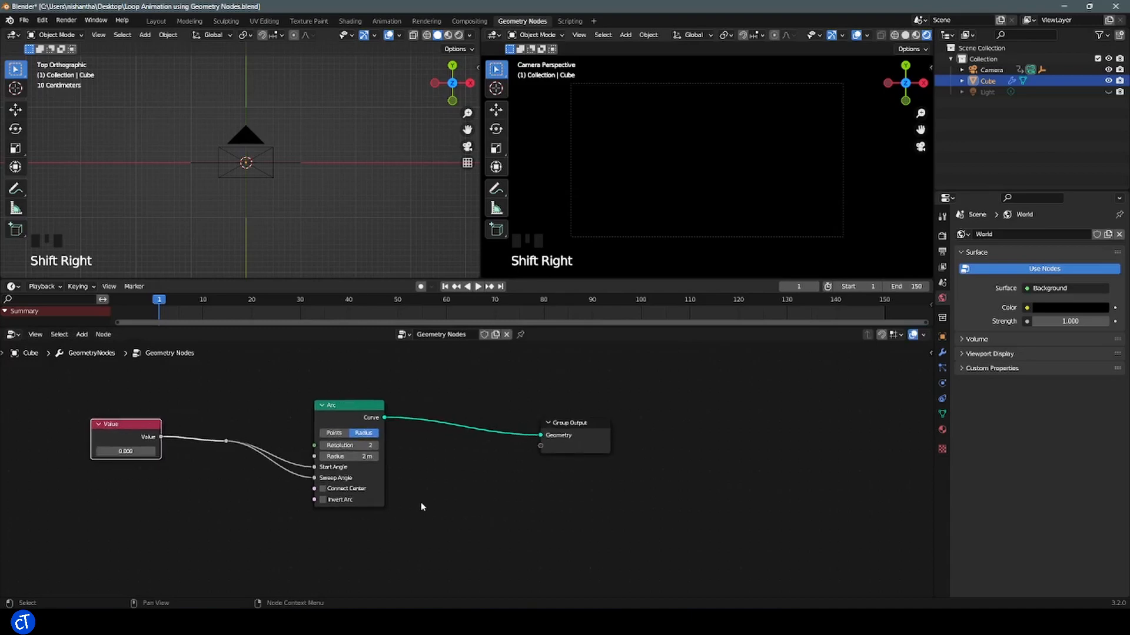
left_click(265, 151)
left_click(286, 162)
left_click(295, 199)
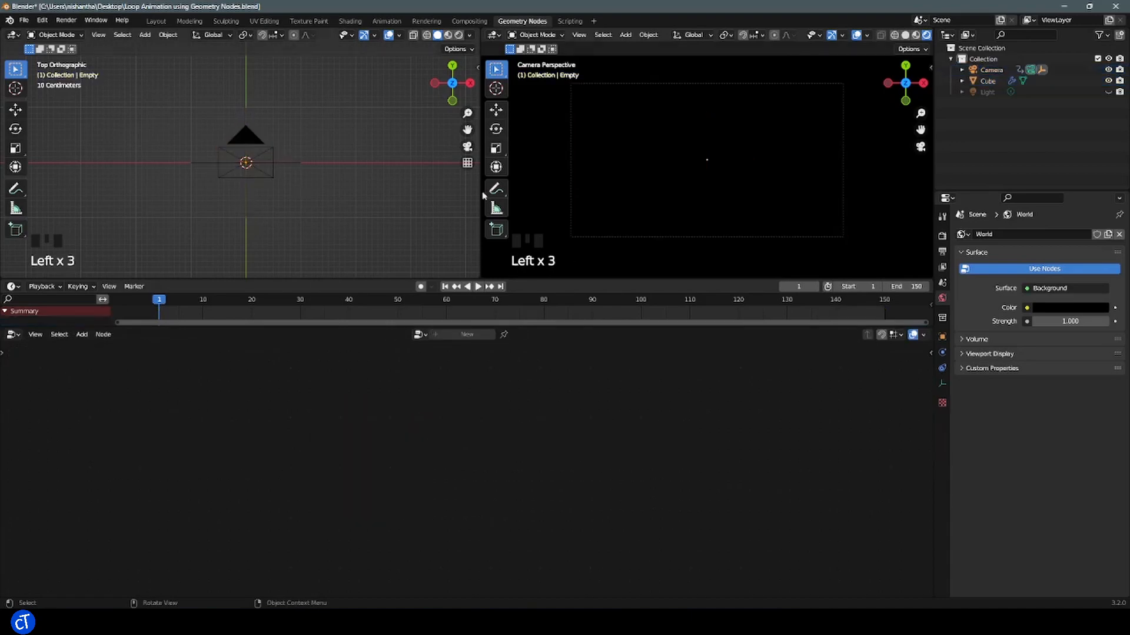
left_click(987, 80)
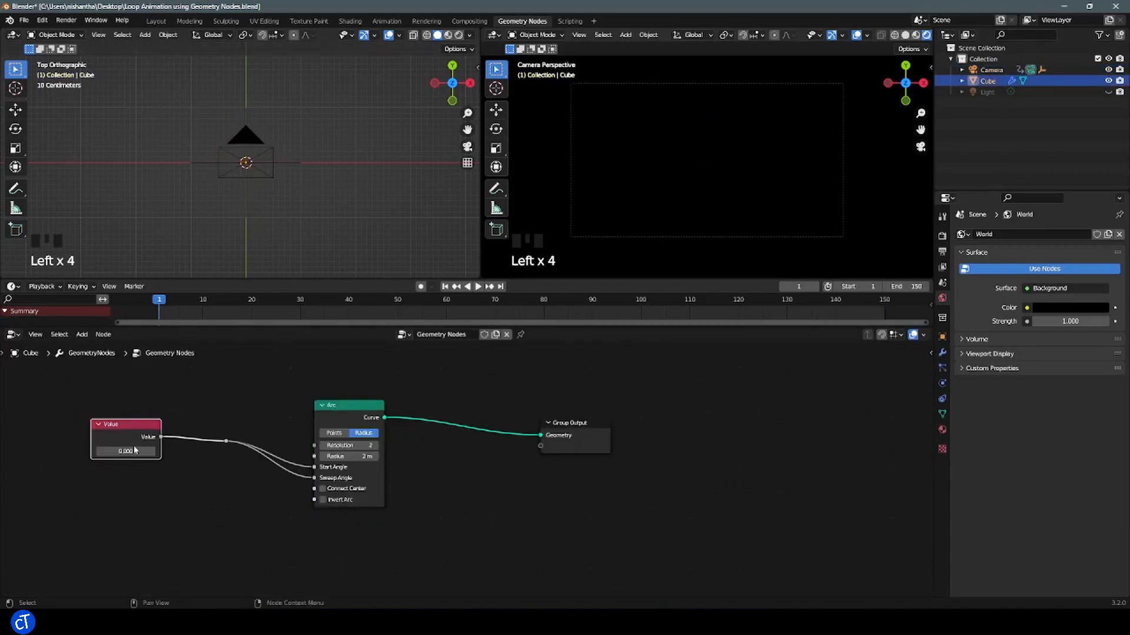
Keyframe the Value node at 0 on frame 1 and at pi on frame 150
key("i")
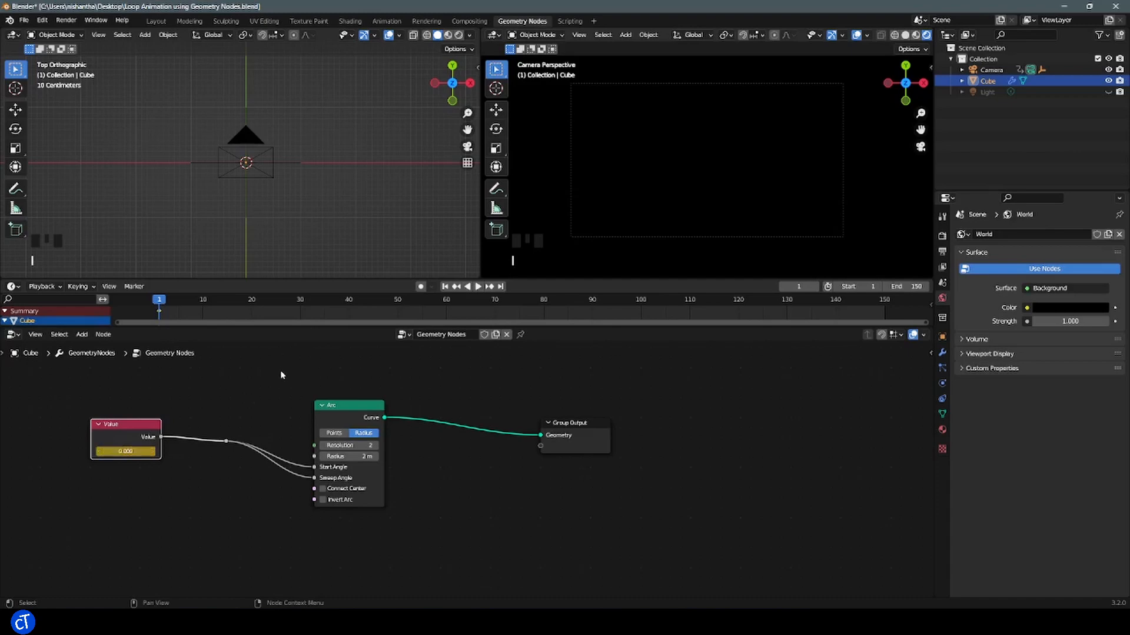
left_click_drag(400, 303, 887, 309)
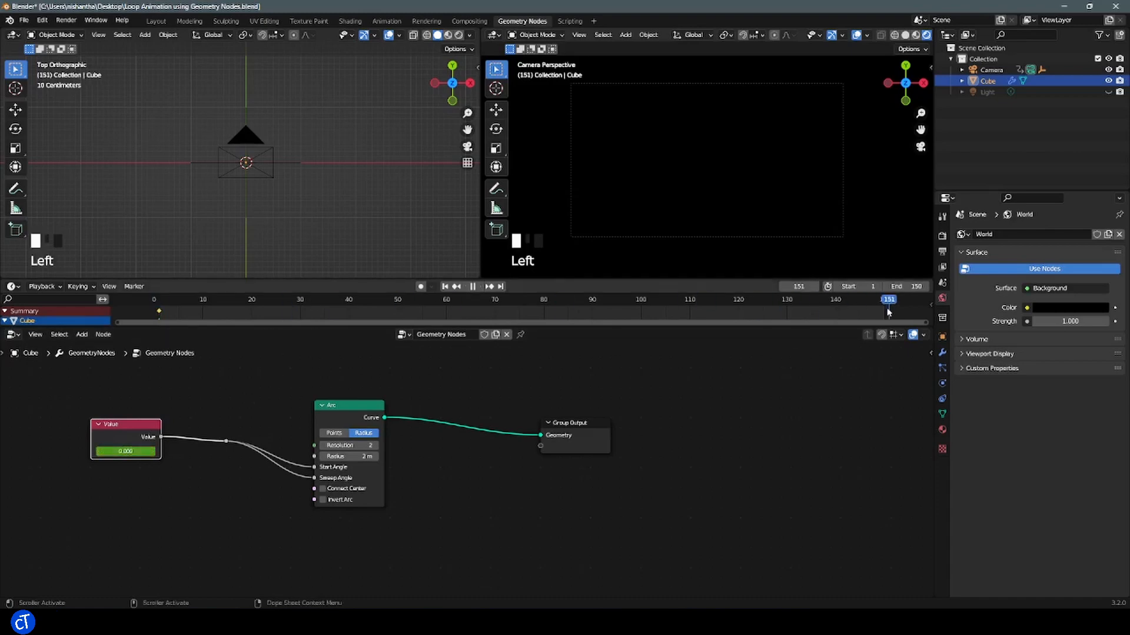
left_click_drag(559, 277, 559, 269)
left_click(126, 451)
type("pi")
key("Return")
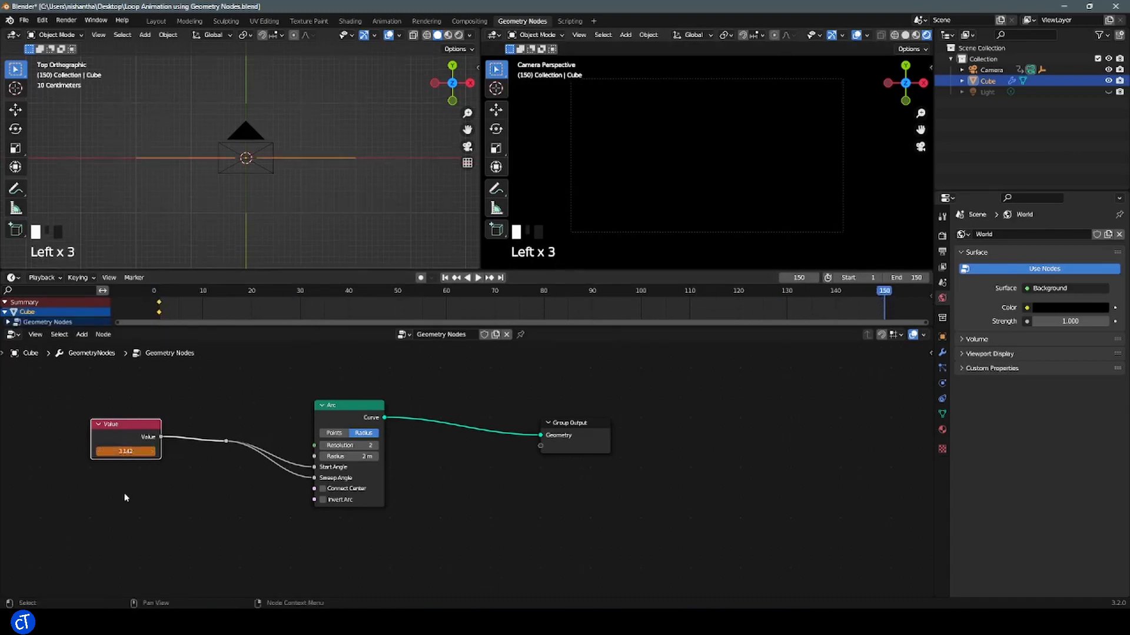
key("i")
key("i")
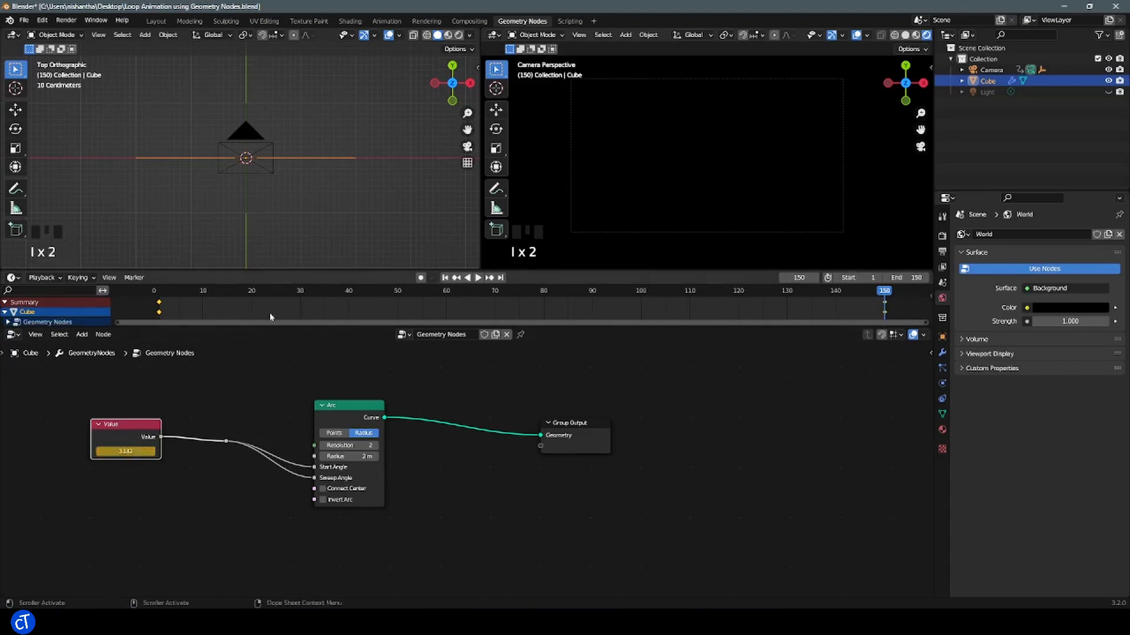
Set the Value keyframes to linear interpolation and play the animation from the first frame
key("t")
left_click(382, 304)
left_click(446, 277)
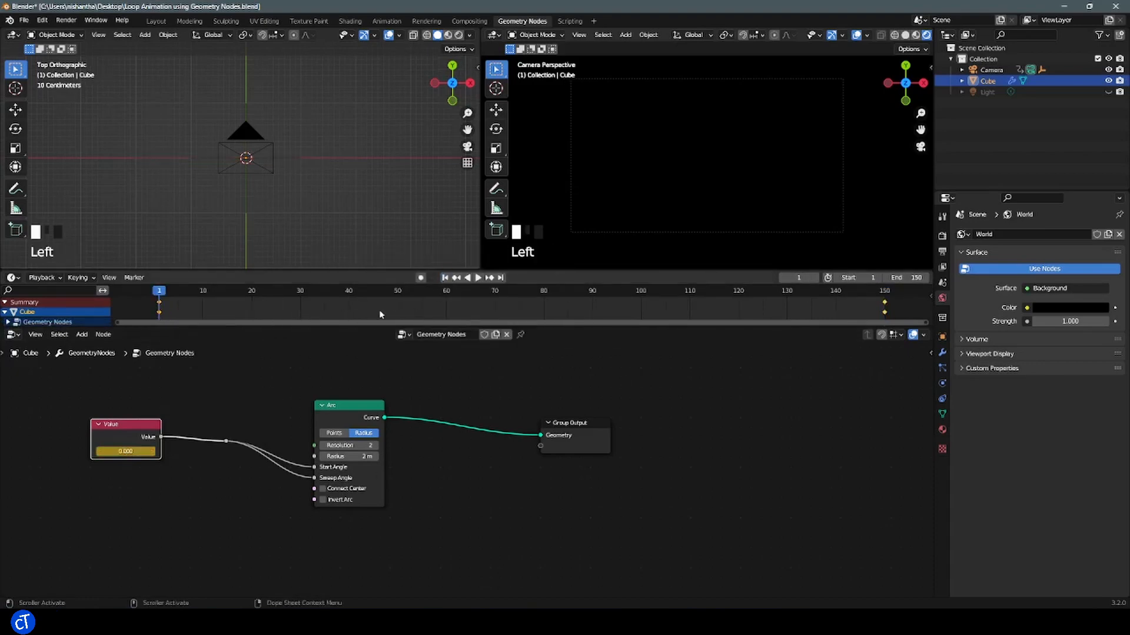
key("space")
scroll(335, 190, "down", 1)
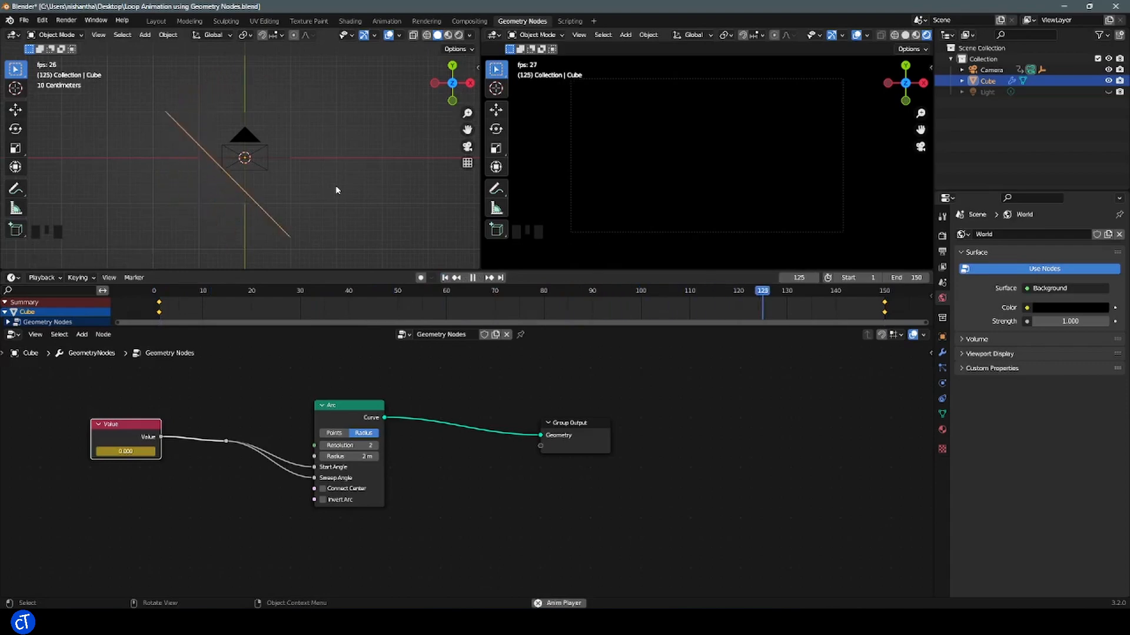
key("space")
Insert a Math node set to Multiply by 2 between the Value node and the reroute, and preview the animation
key("shift+a")
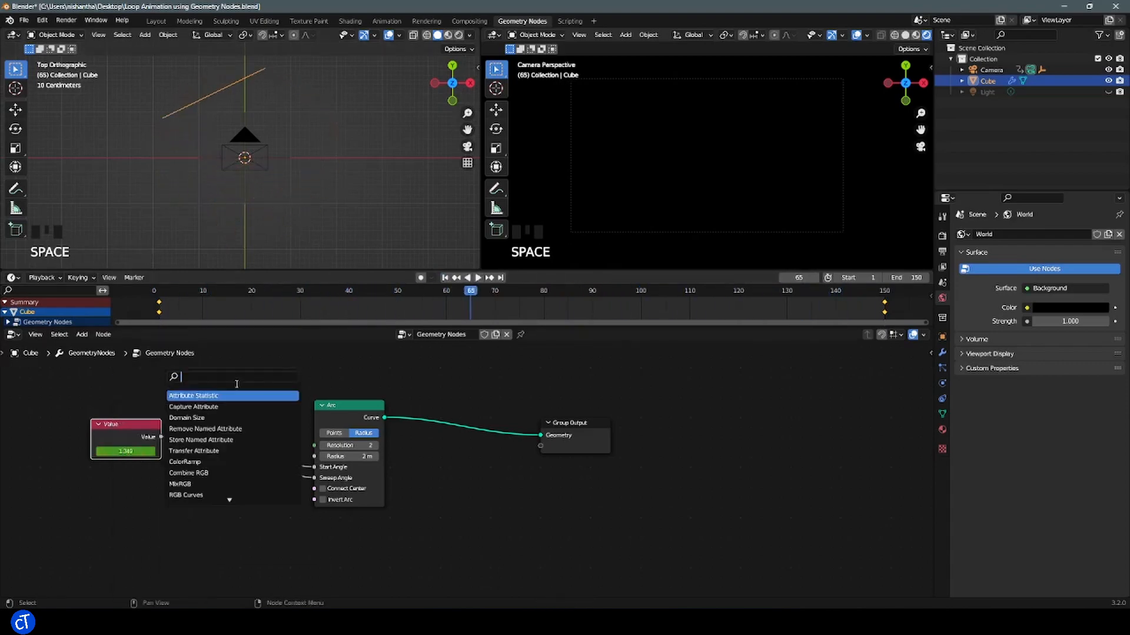
type("math")
key("Return")
left_click(259, 425)
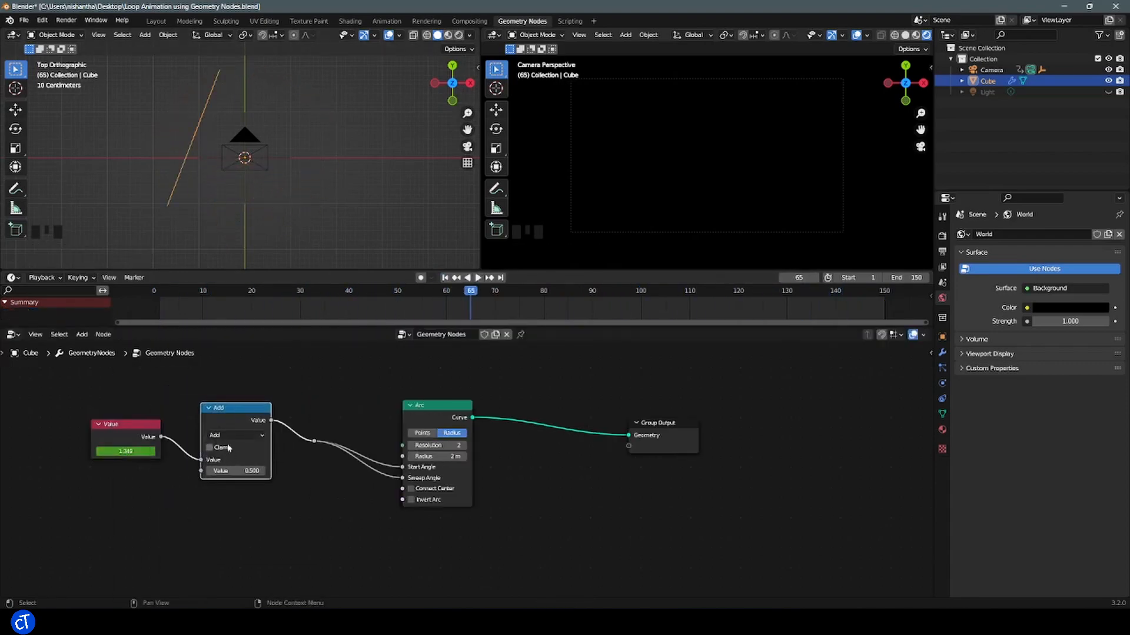
left_click(235, 435)
left_click(231, 490)
left_click(240, 473)
type("2")
key("Return")
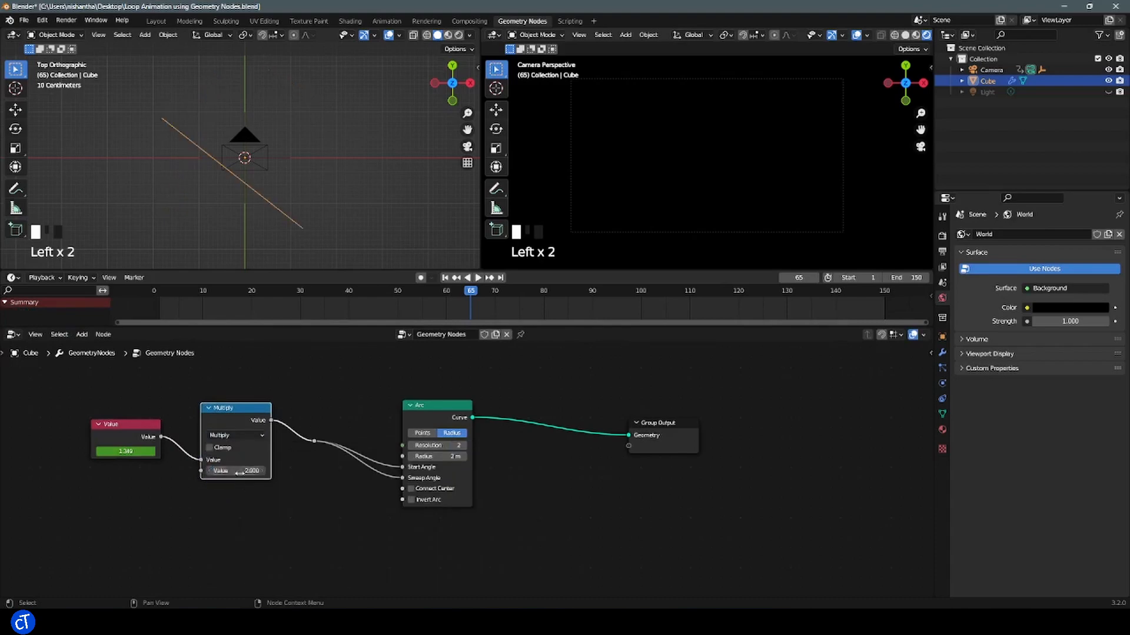
middle_click_drag(327, 493, 277, 499)
key("space")
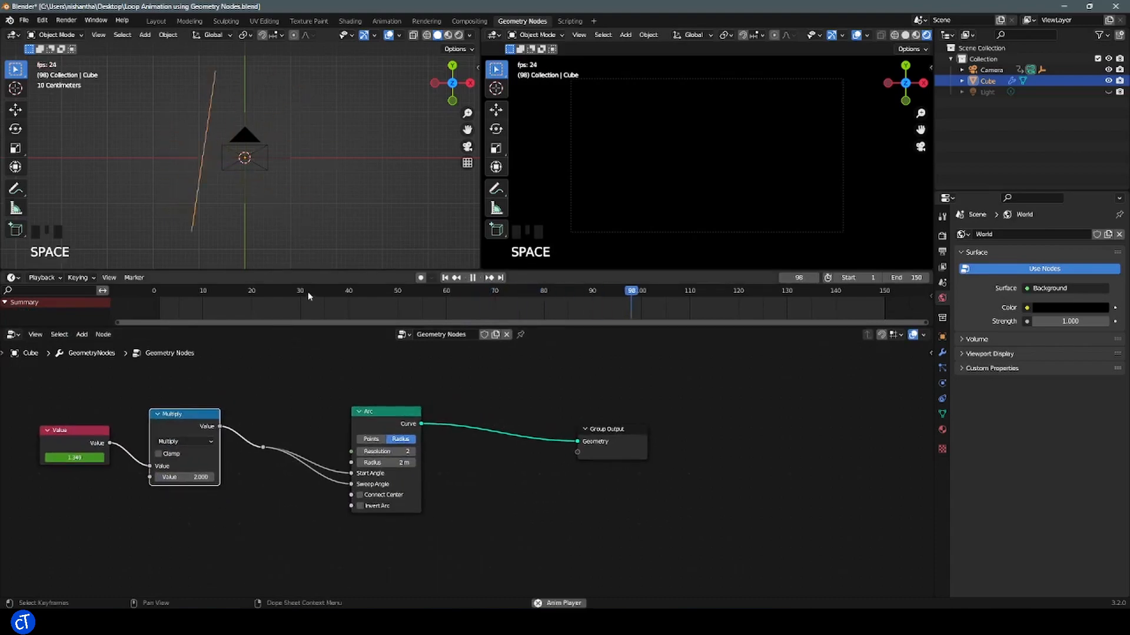
key("space")
Try a Multiply value of 4 in playback and return it to 2, previewing the animation again
left_click(188, 476)
type("4")
left_click(218, 507)
key("space")
key("space")
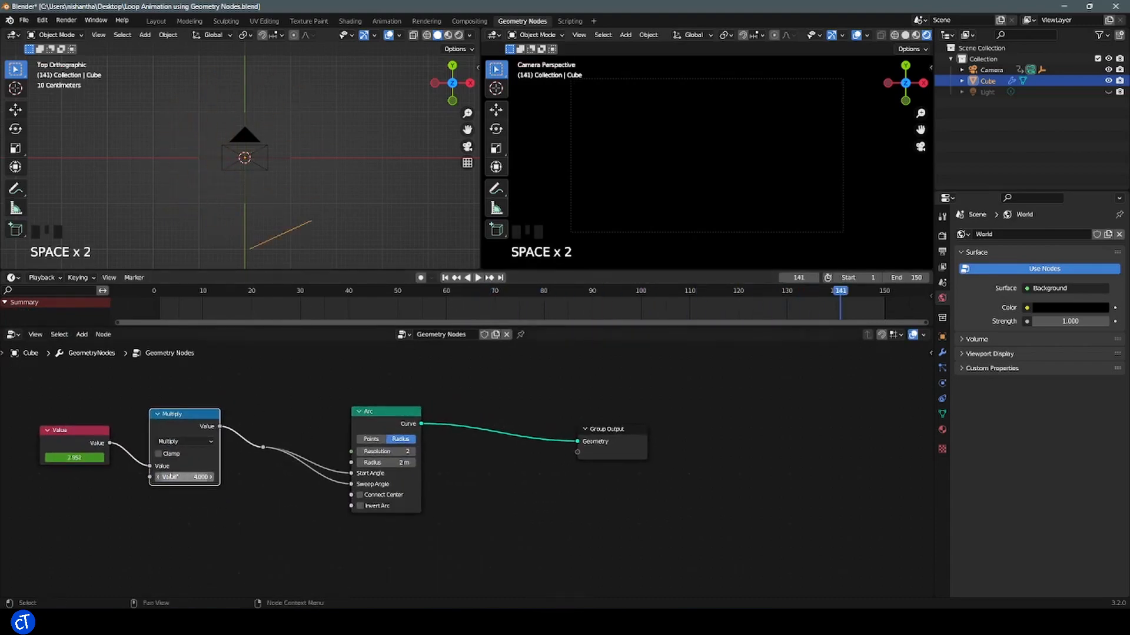
left_click(175, 477)
type("2")
left_click(182, 504)
key("space")
key("space")
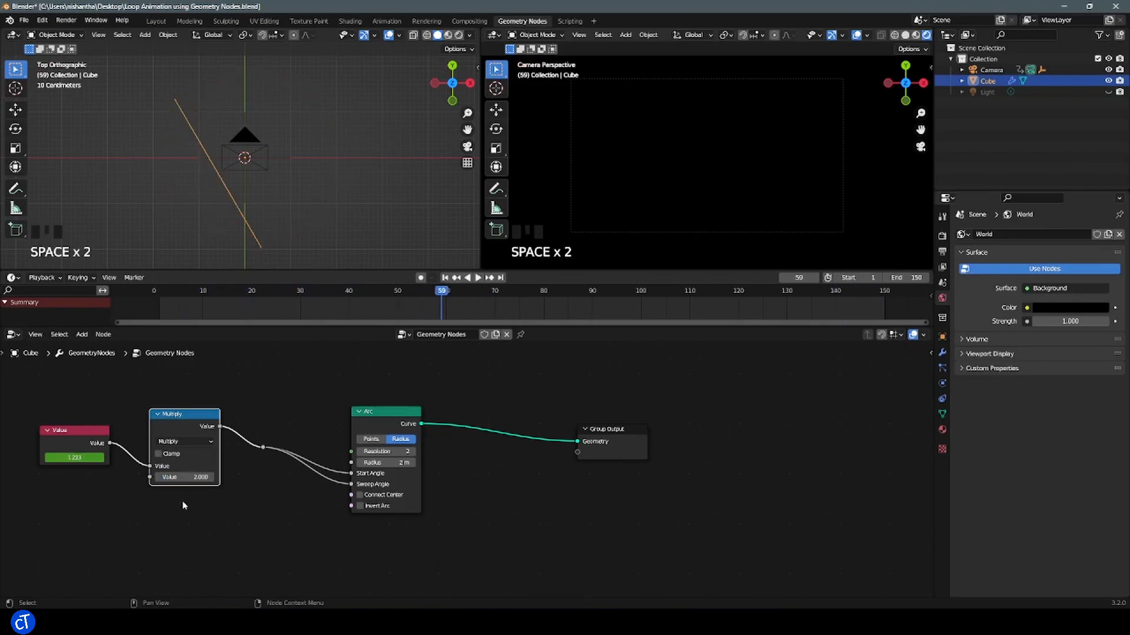
Insert a Math node set to Sign between the reroute and the Arc node's Sweep Angle
key("shift+a")
type("si")
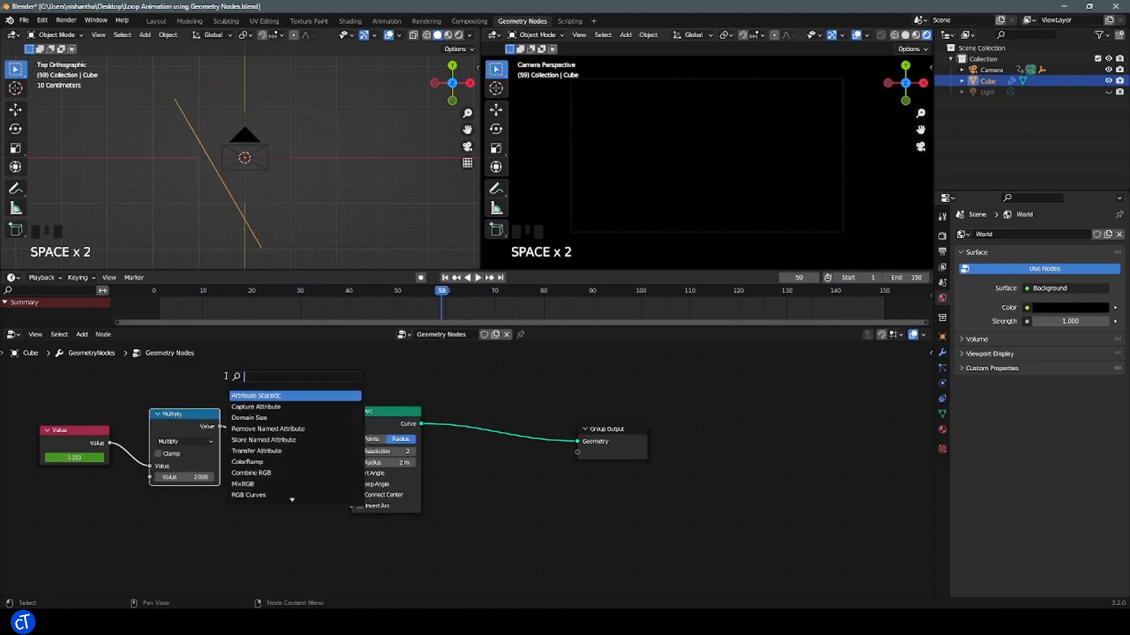
type("math")
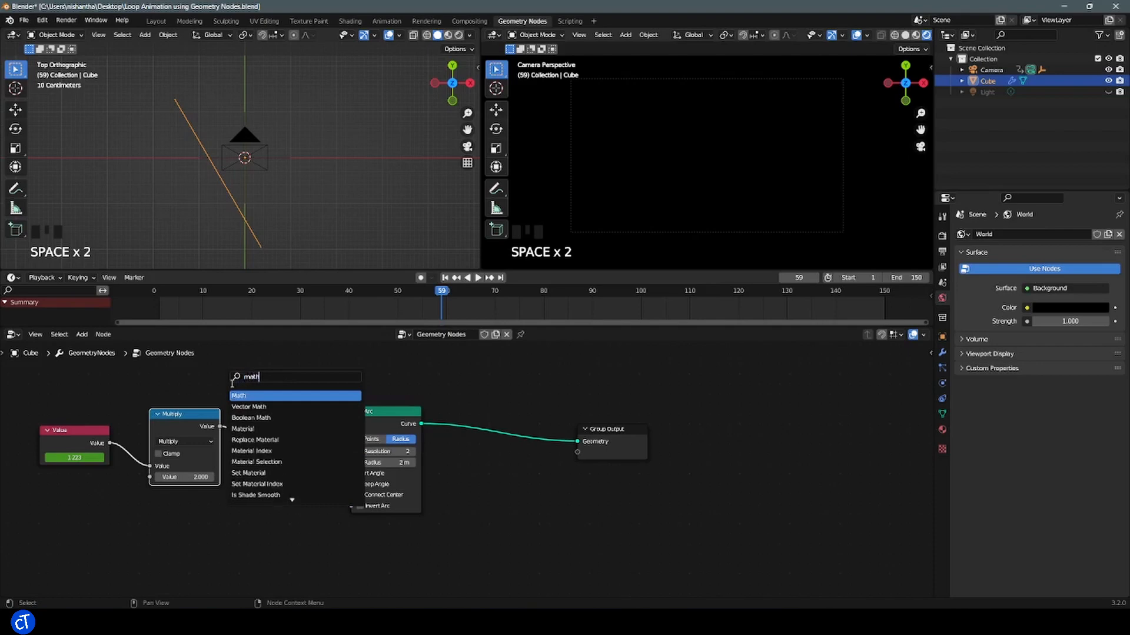
key("Return")
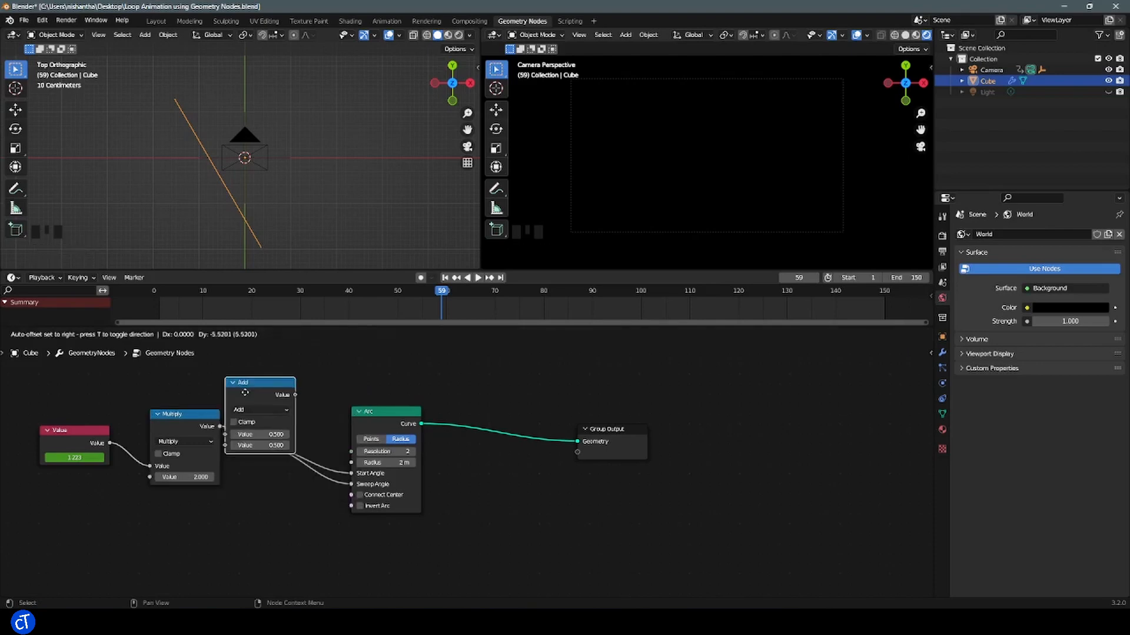
left_click(338, 500)
left_click(338, 505)
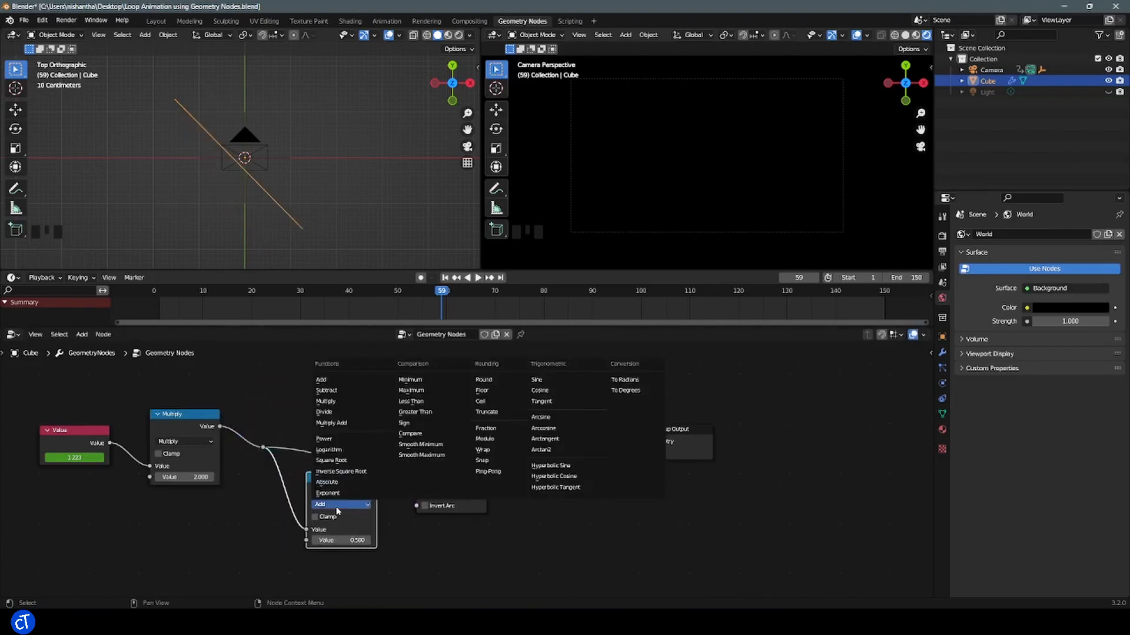
left_click(403, 423)
Play back the rotating arc segment and hide the camera in the viewport for a clearer view
key("space")
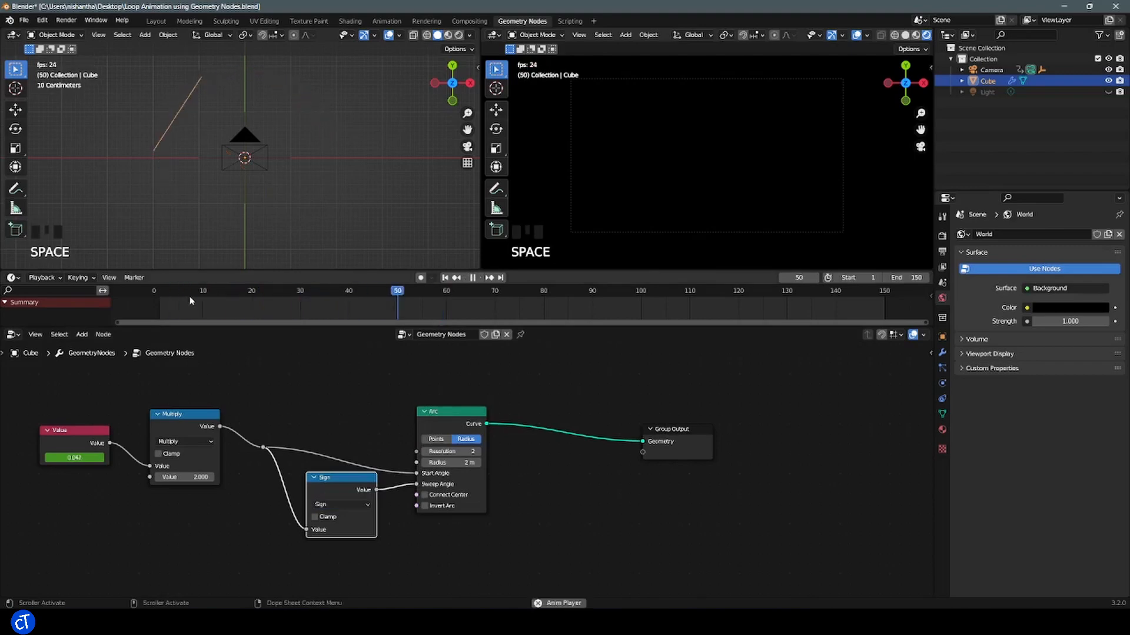
key("space")
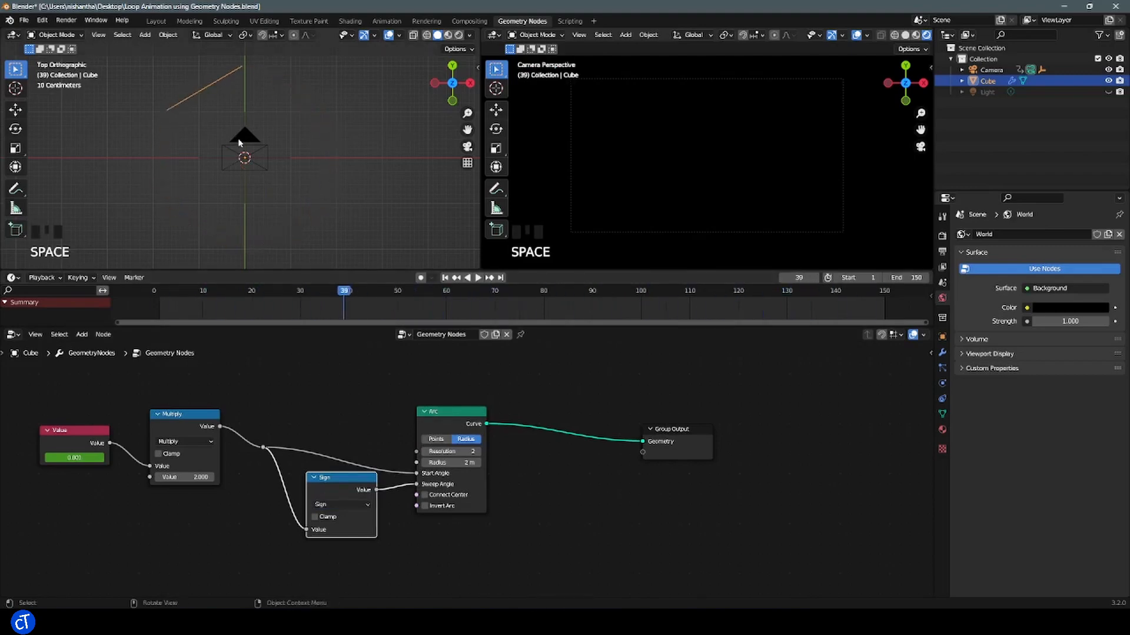
key("space")
key("space")
left_click(1110, 59)
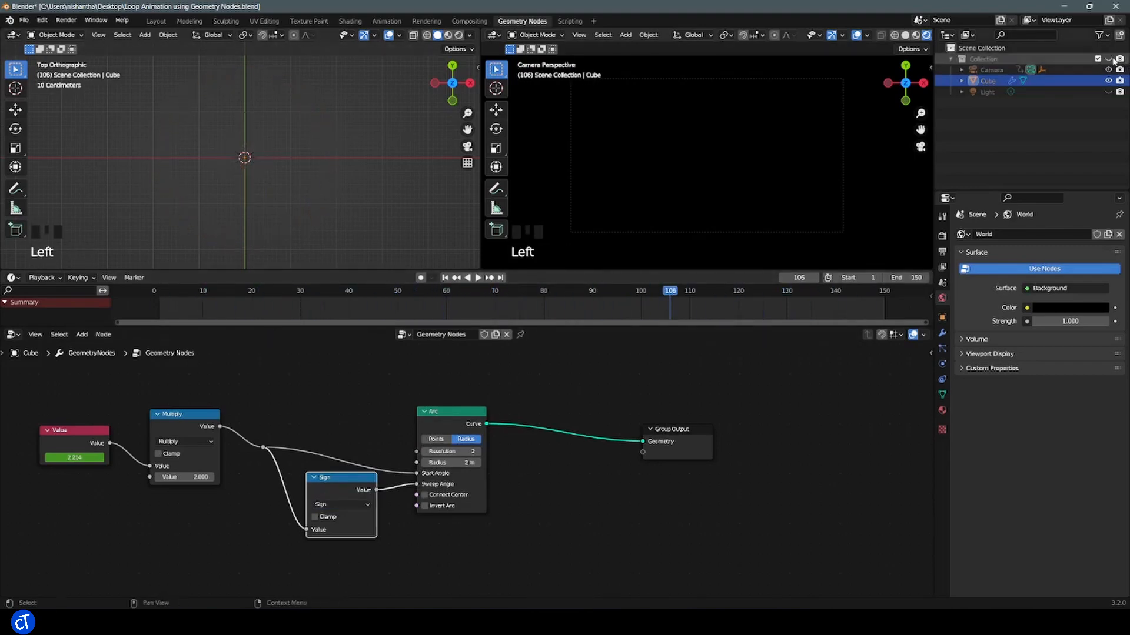
left_click(1109, 59)
key("space")
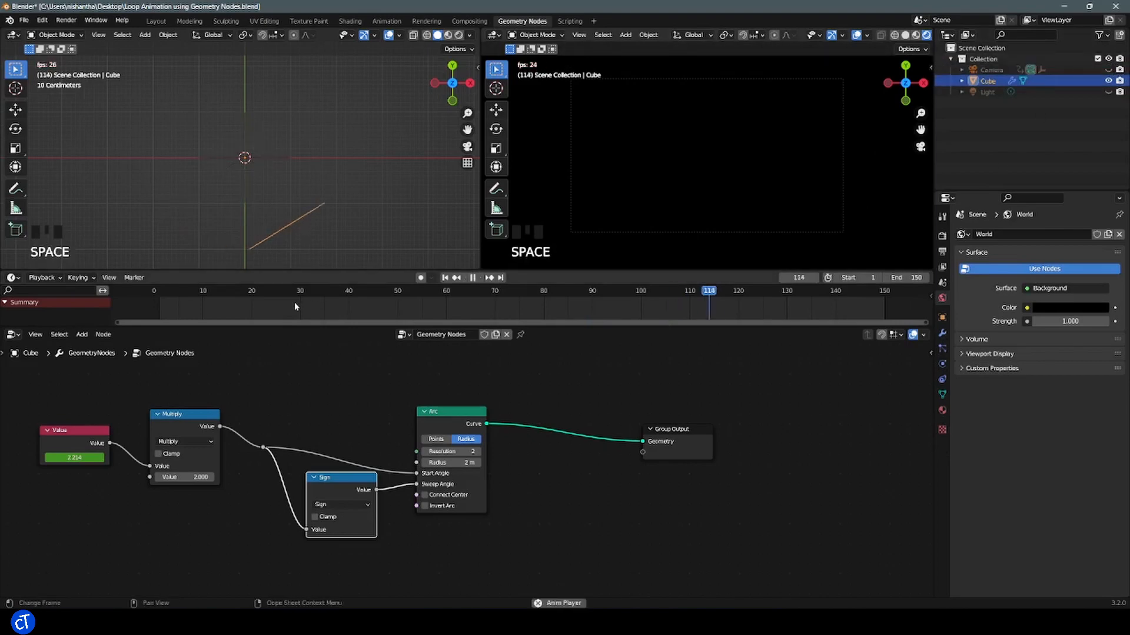
Stop playback and insert an Instance on Points node between the Arc and Group Output nodes, making room for it
key("space")
left_click_drag(672, 429, 754, 415)
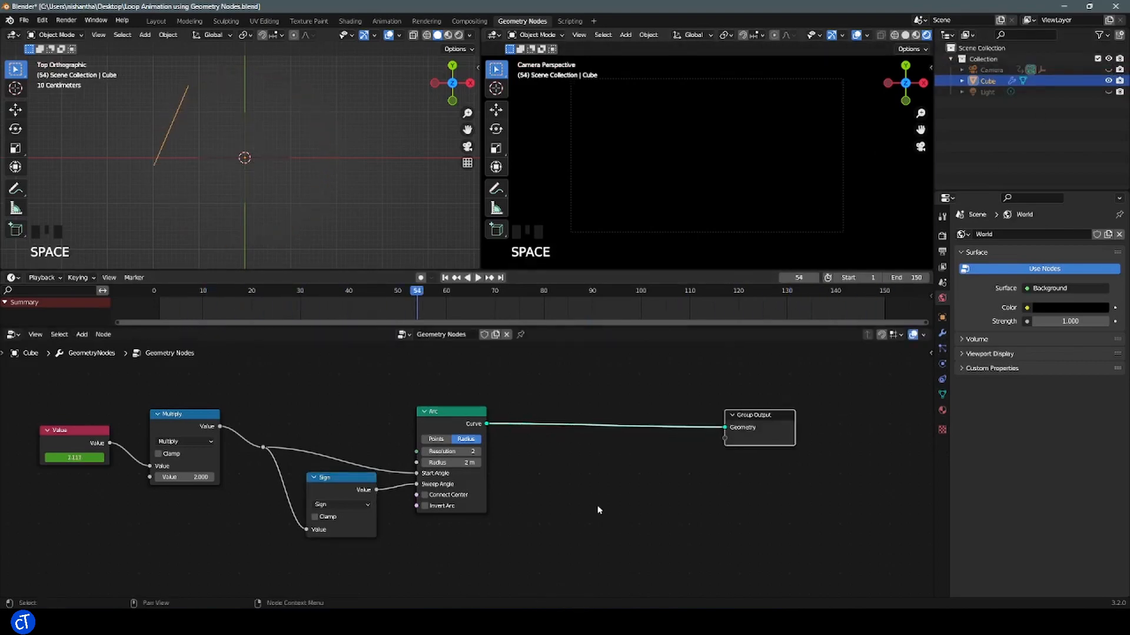
middle_click_drag(646, 464, 404, 471)
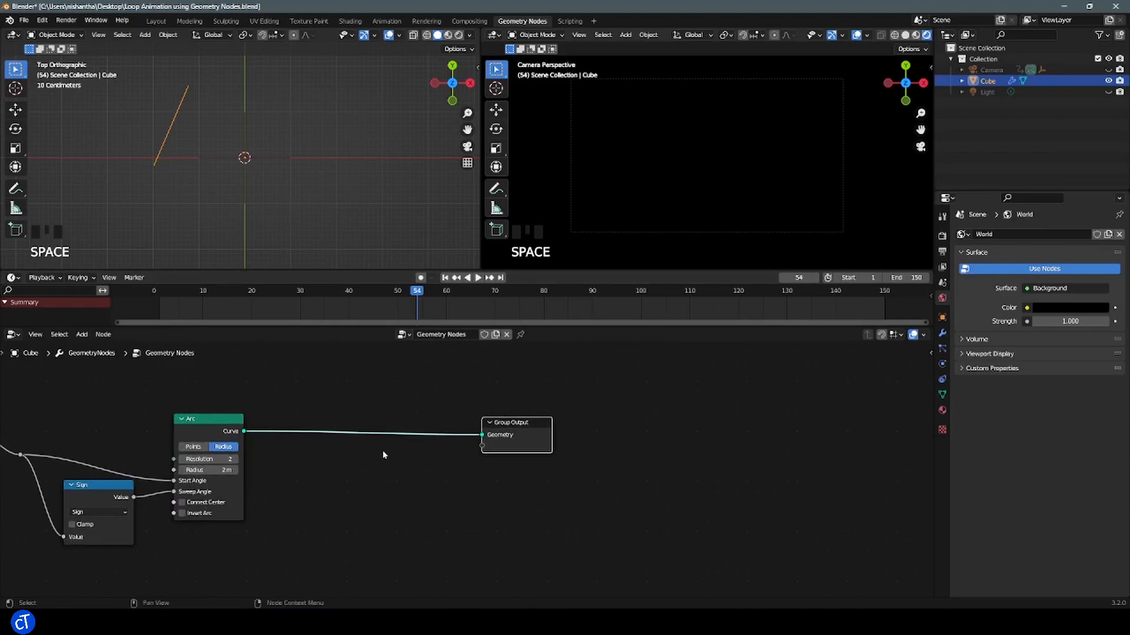
key("shift+a")
type("instan")
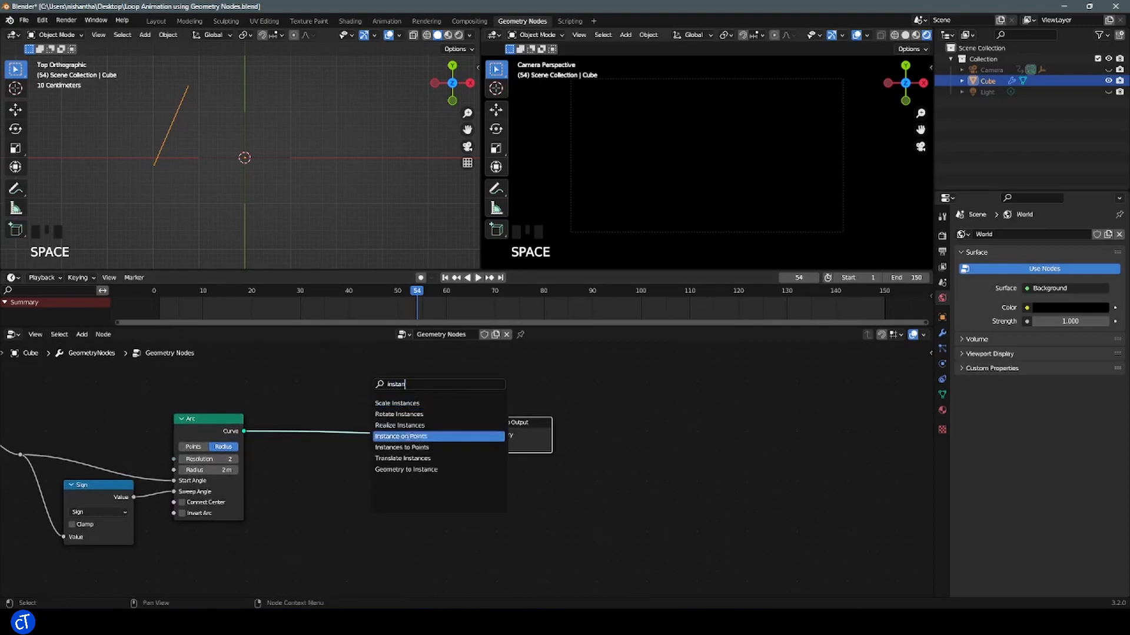
left_click(405, 436)
left_click(386, 426)
Add a Curve Circle node, feed it into Points of Instance on Points, and feed the Arc curve into Instance
key("shift+a")
left_click(300, 381)
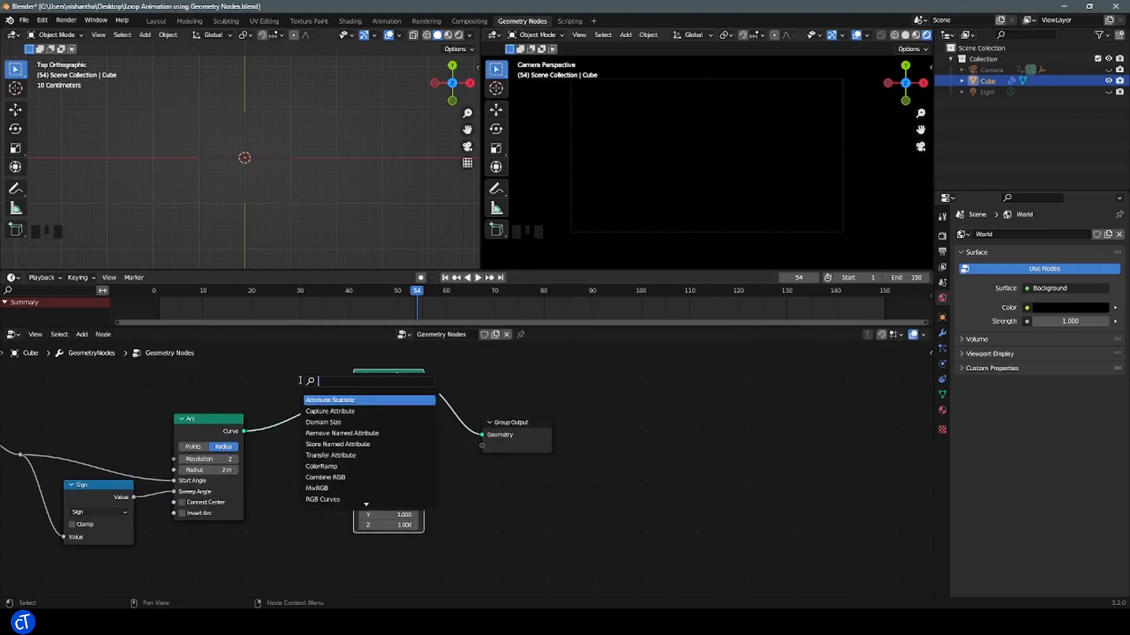
type("curve")
left_click(327, 499)
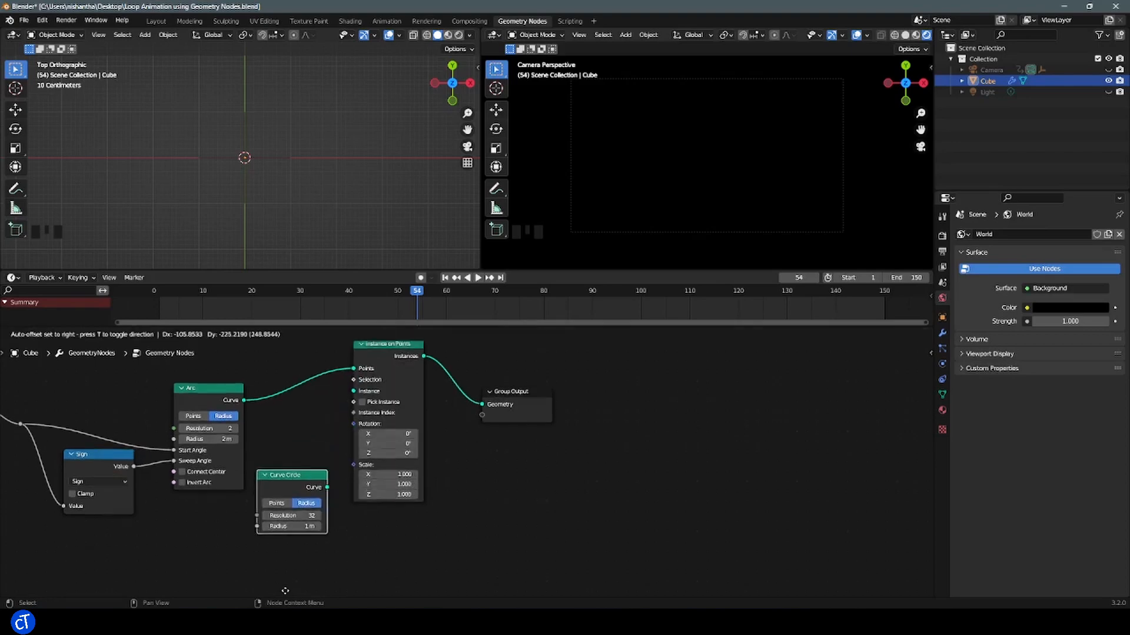
left_click(279, 389)
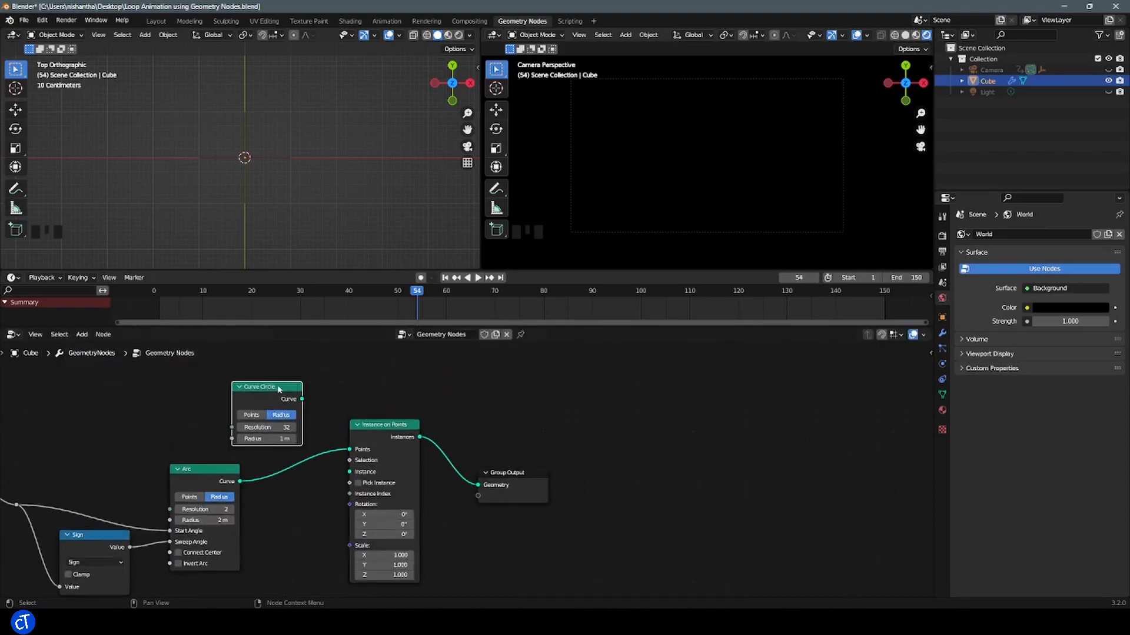
left_click_drag(279, 389, 222, 390)
left_click_drag(245, 400, 348, 472)
left_click_drag(245, 400, 350, 450)
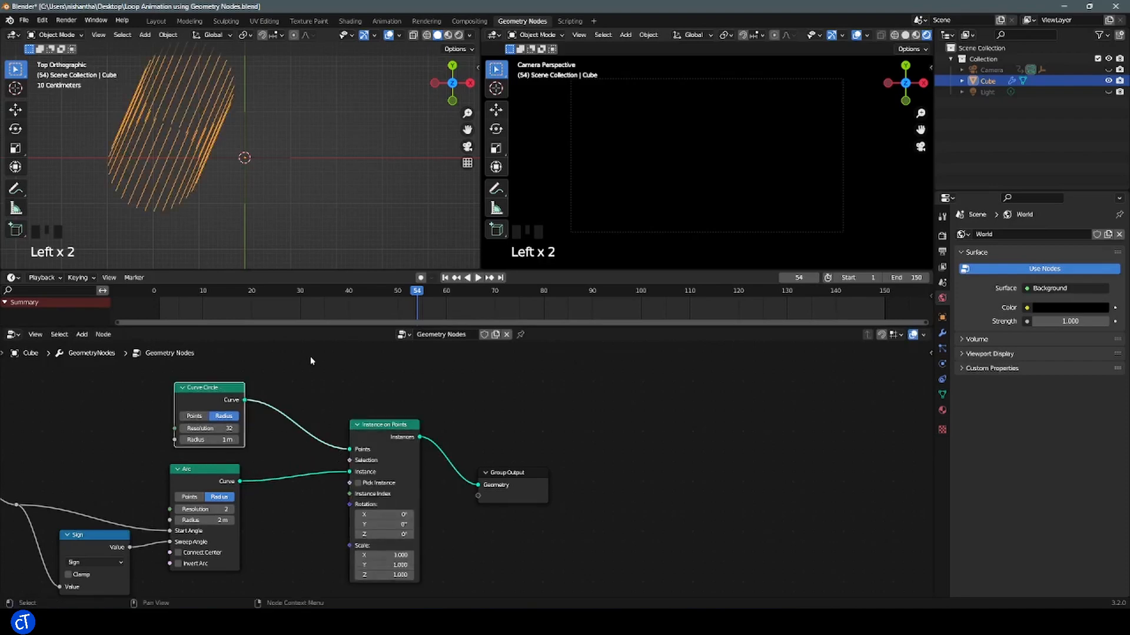
Preview the instanced lines briefly and set the Curve Circle's Resolution to 6
left_click(413, 296)
scroll(318, 179, "down", 2)
key("space")
left_click(207, 428)
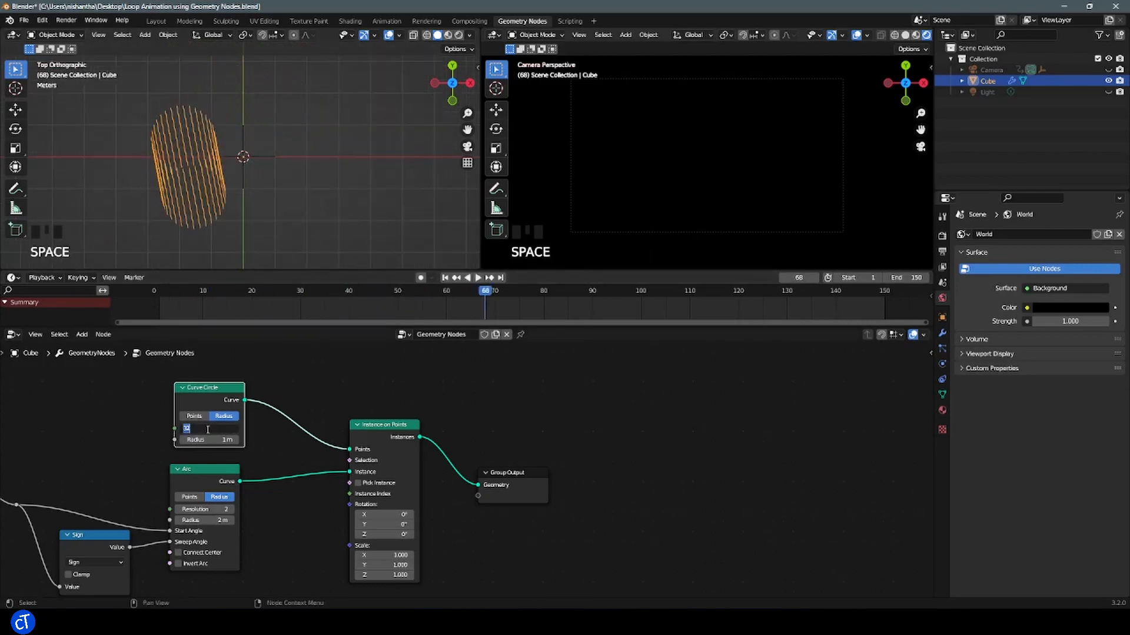
key("Return")
Play the animation from frame 1, examining the instanced lines at an angle and from the top view
left_click(161, 307)
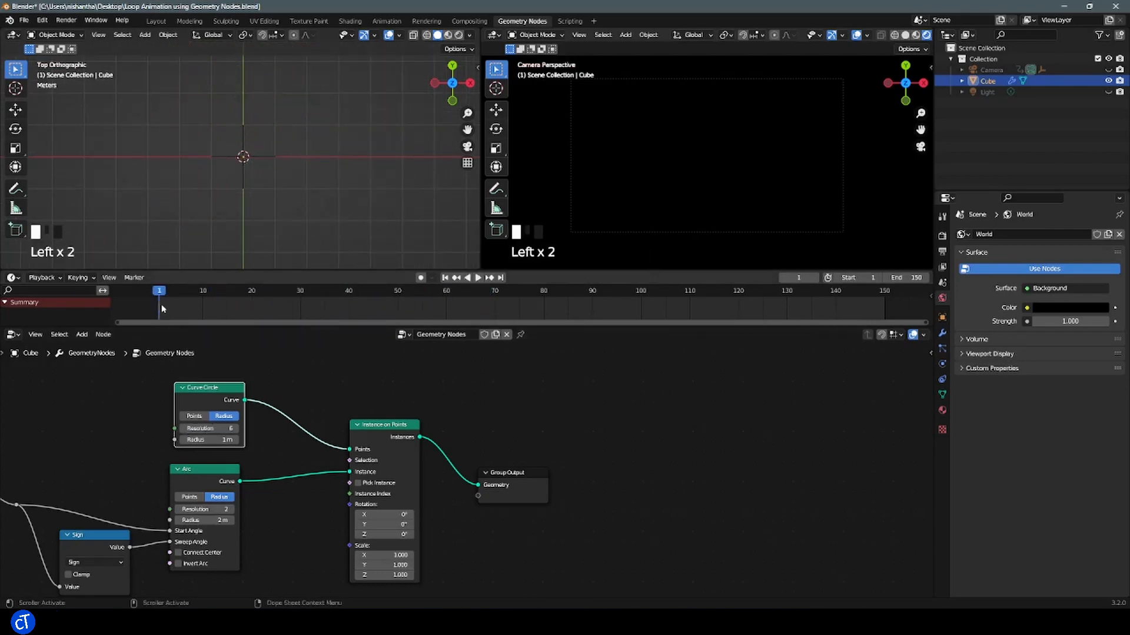
key("space")
key("space")
key("space")
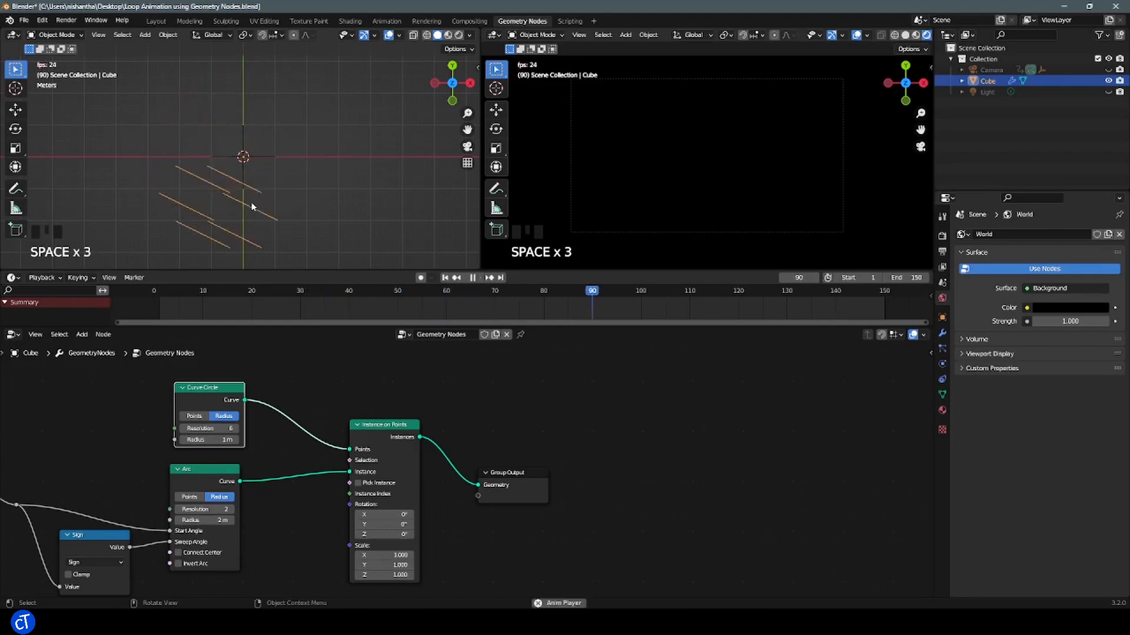
key("space")
middle_click_drag(272, 101, 302, 222)
key("space")
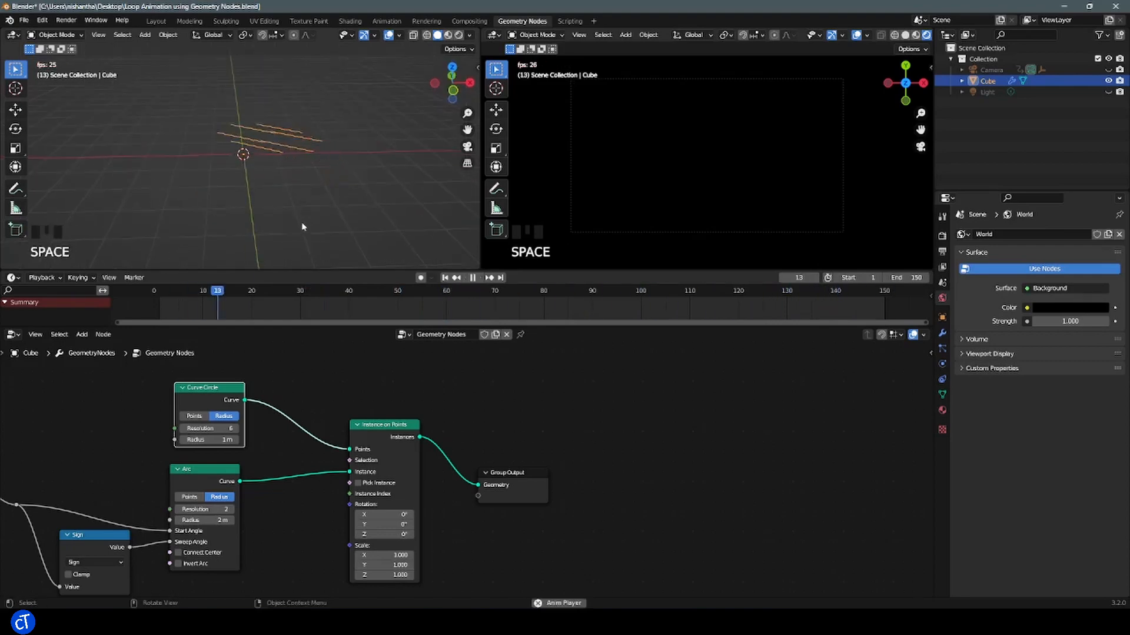
key("KP_7")
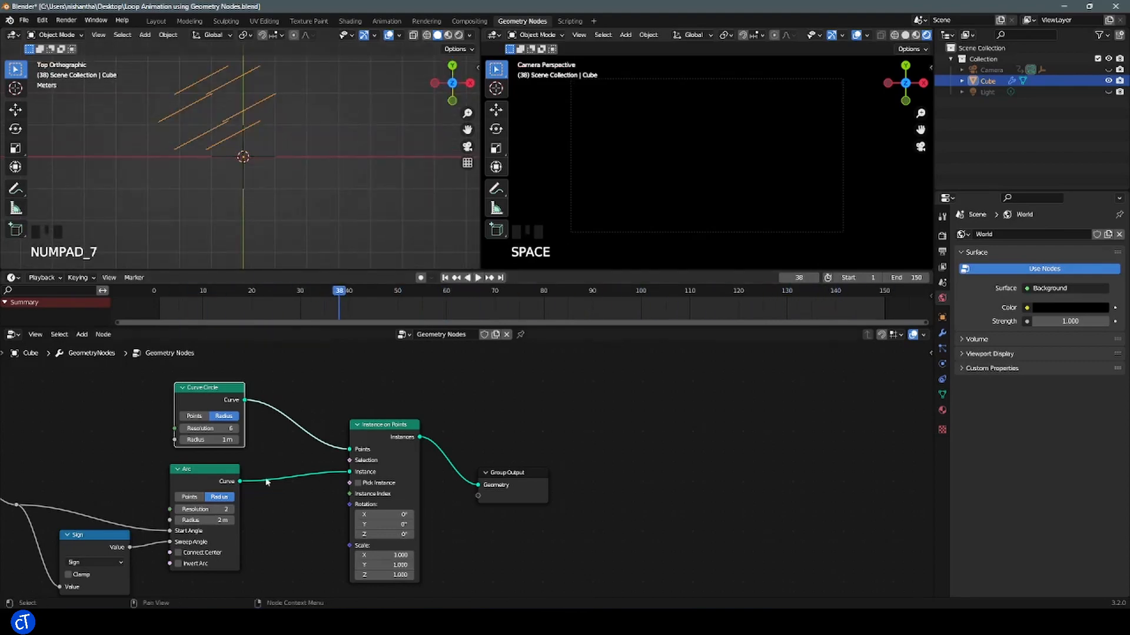
Try Connect Center on the Arc node and inspect the resulting shapes at an angle and from the top
scroll(451, 467, "down", 2)
middle_click_drag(452, 467, 491, 488)
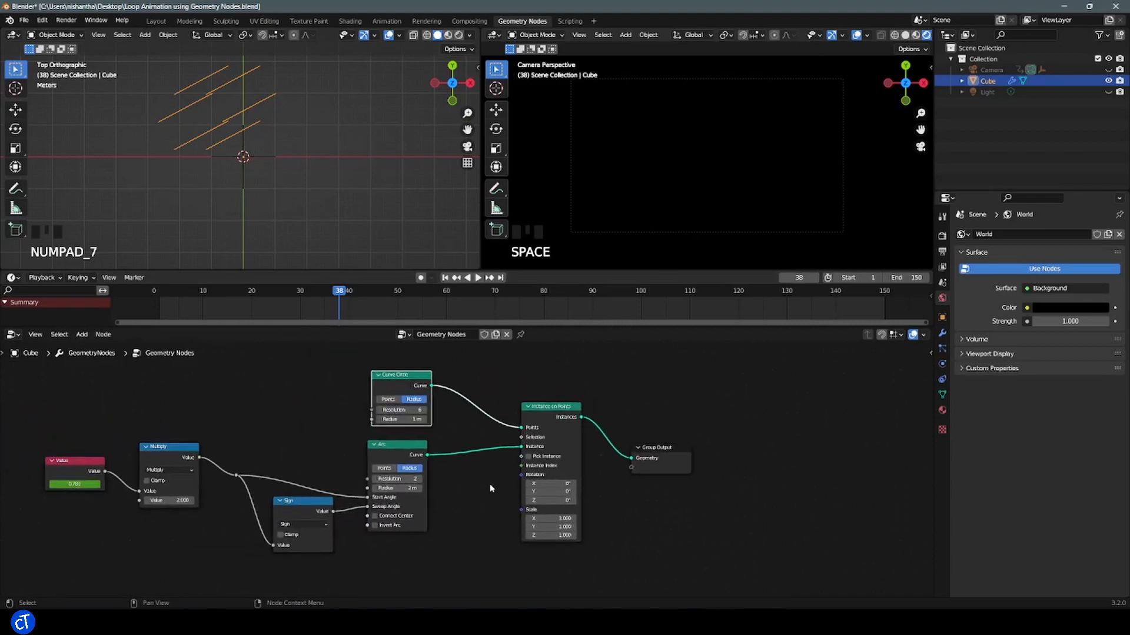
left_click(377, 516)
middle_click_drag(336, 210, 348, 176)
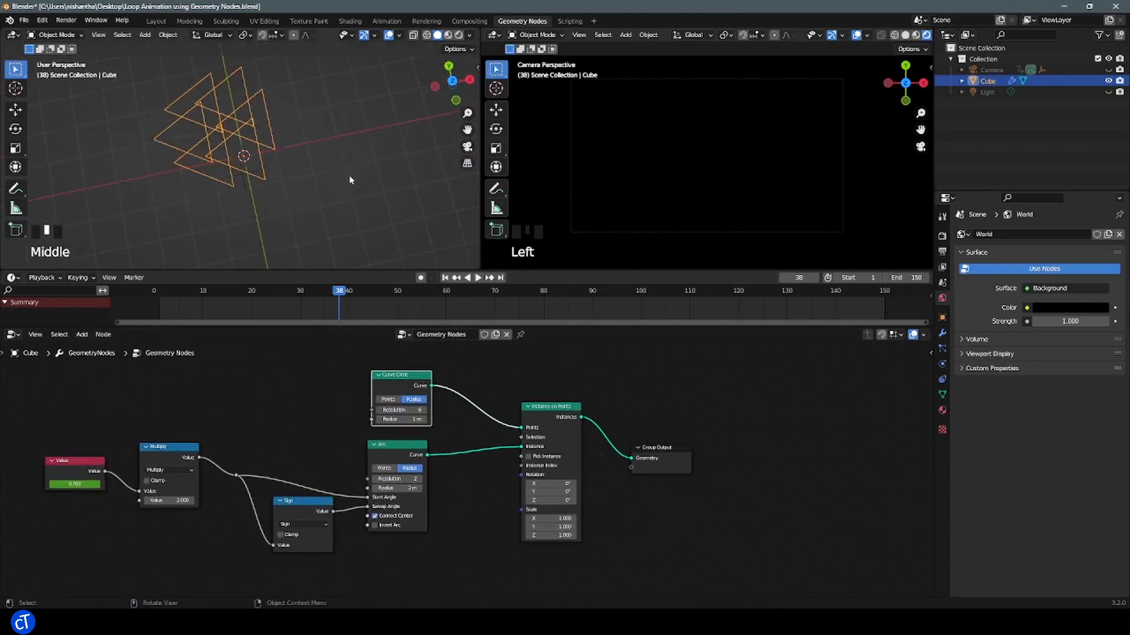
key("KP_7")
Try a different Z rotation for the instances in Instance on Points and play back the animation
left_click_drag(550, 500, 577, 500)
key("space")
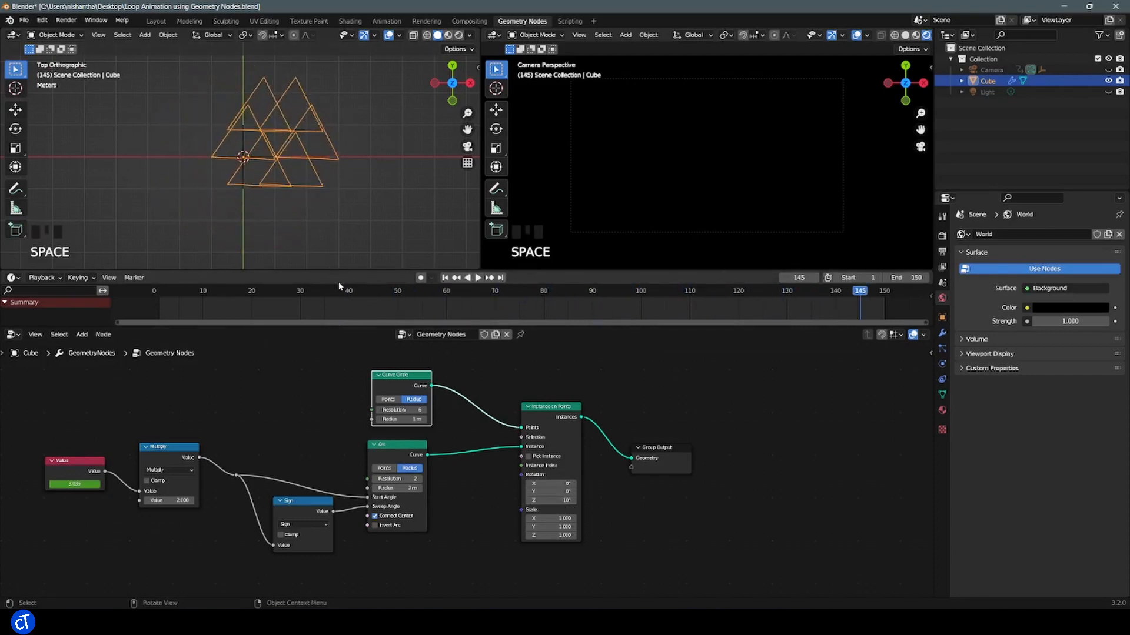
key("space")
key("space")
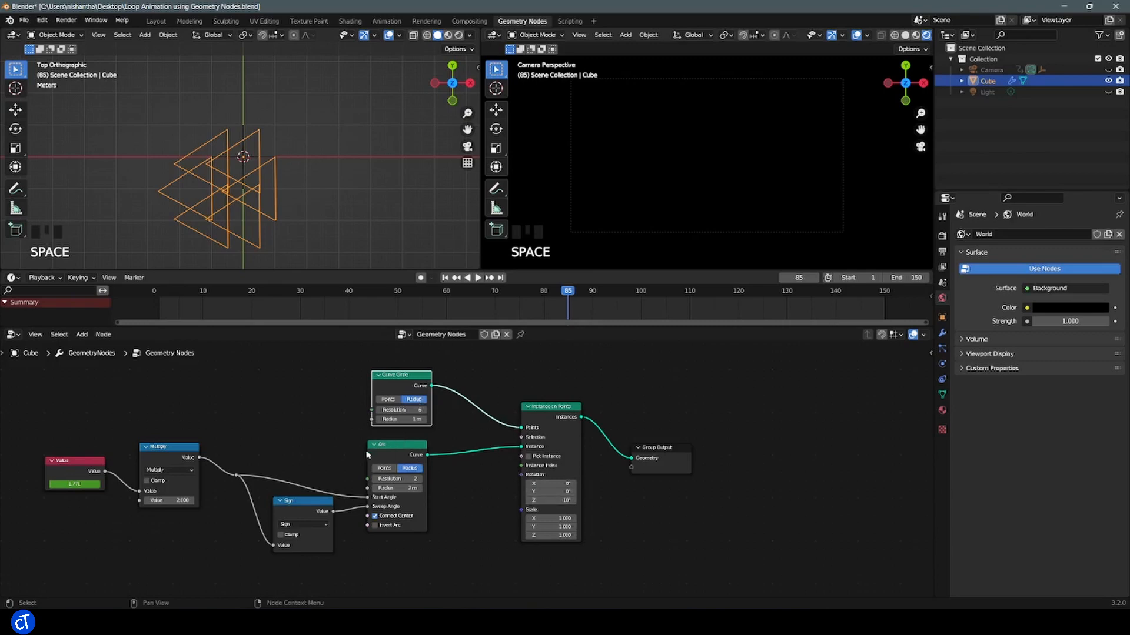
key("space")
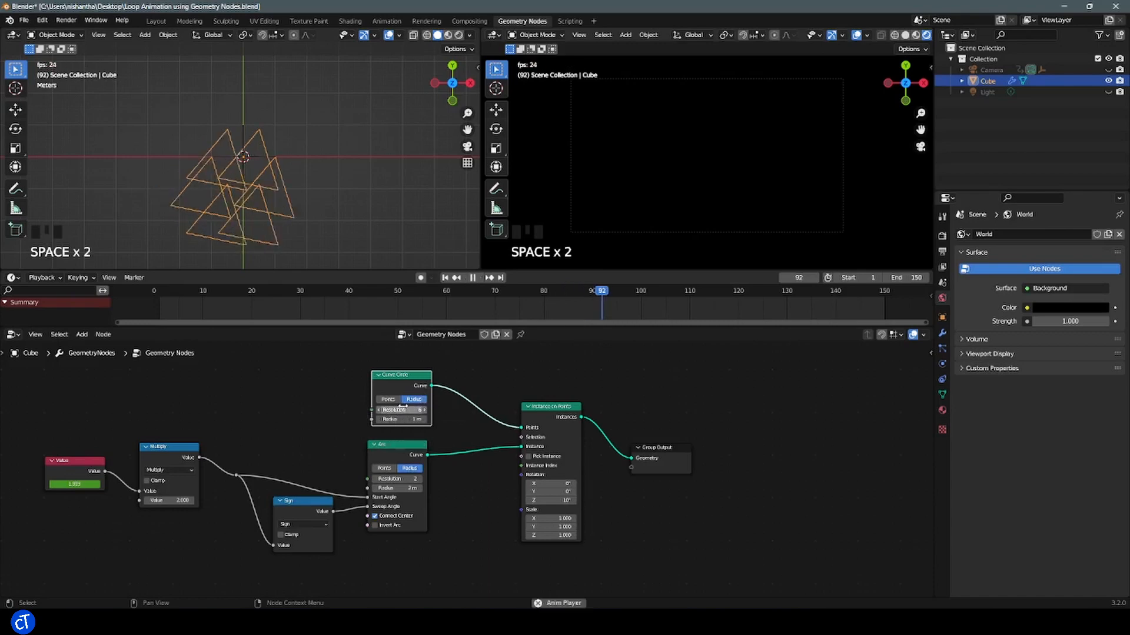
Turn off Connect Center on the Arc node and play back the animation with plain lines
key("Left")
key("space")
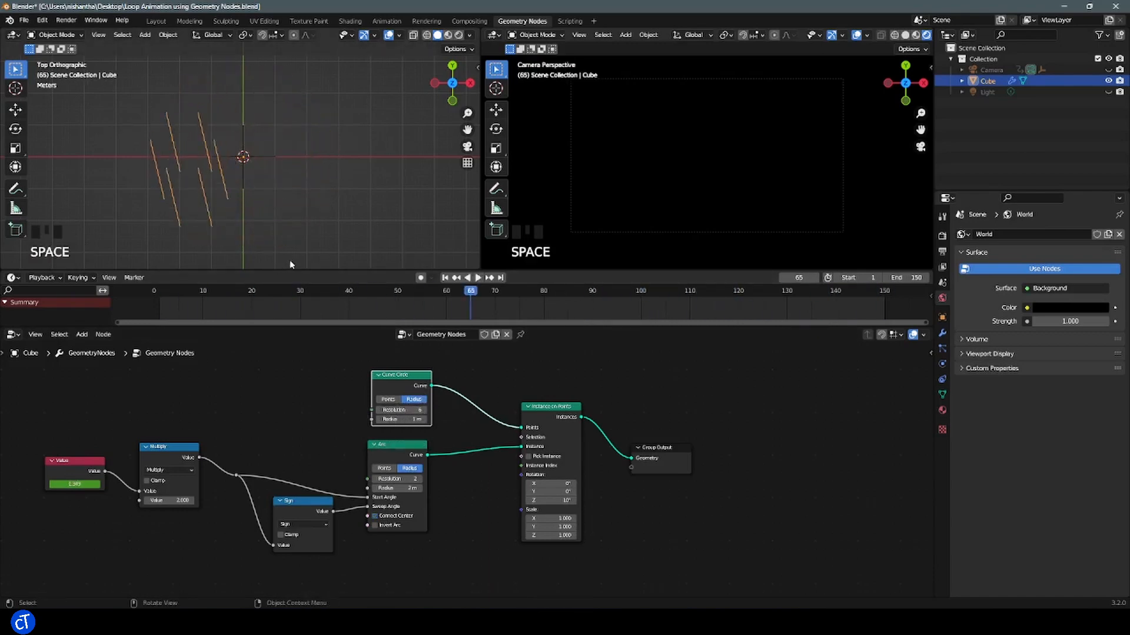
left_click(493, 506)
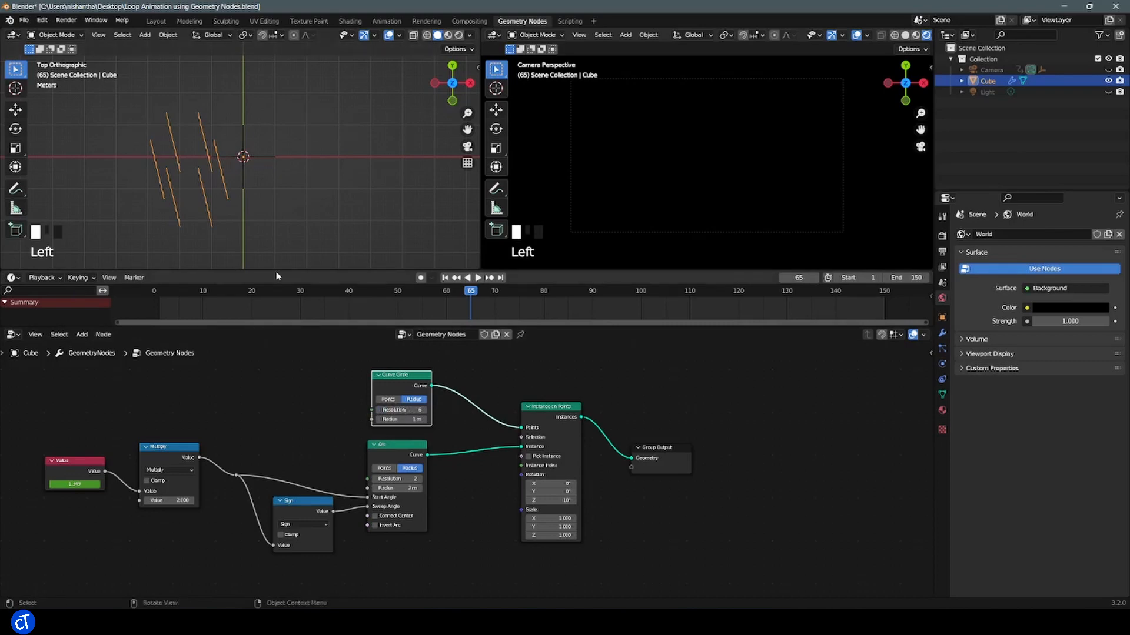
mouse_move(392, 409)
left_mouse_down()
mouse_move(425, 410)
mouse_move(376, 409)
left_mouse_up()
key("space")
key("space")
key("space")
key("space")
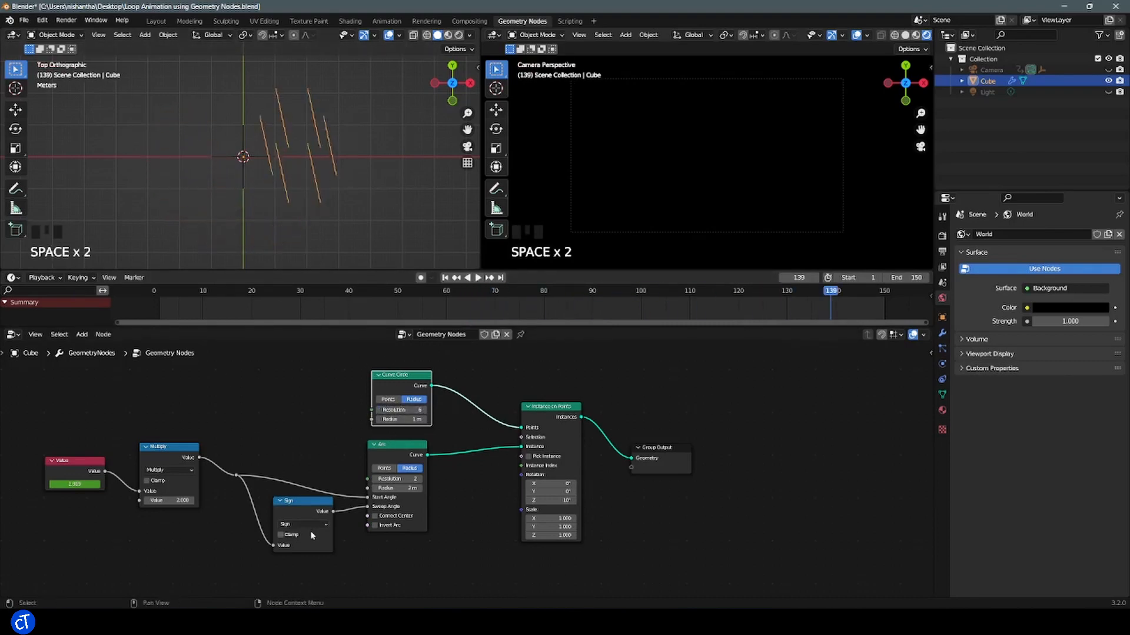
Turn Connect Center back on for the Arc node, adjust the instances' Z rotation and play back the animation
middle_click_drag(241, 519, 189, 512)
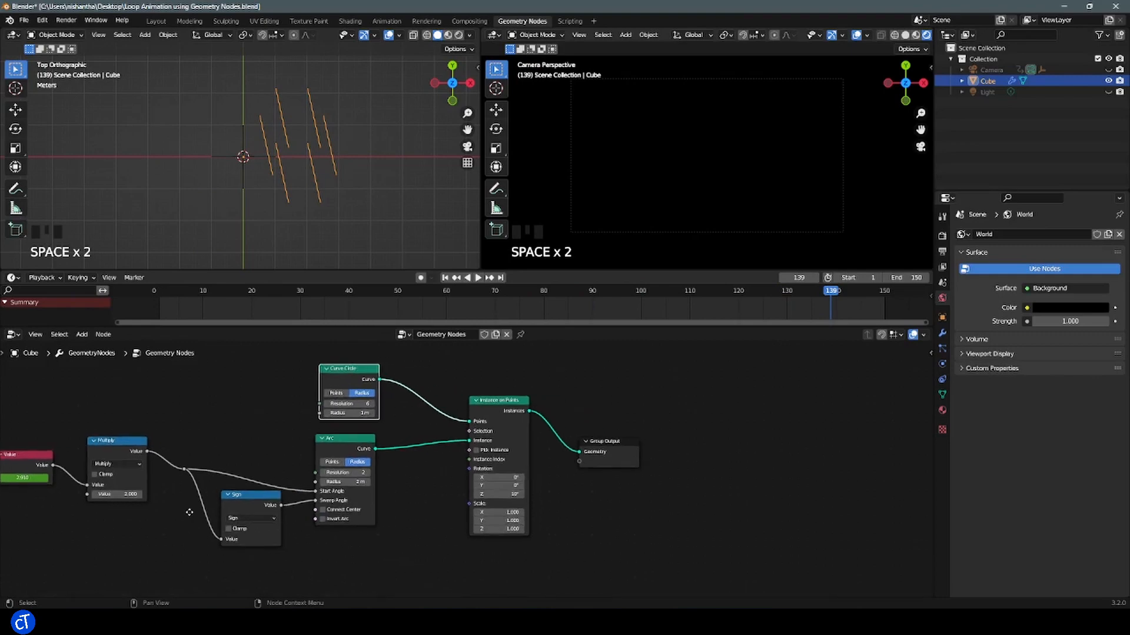
left_click(323, 509)
key("space")
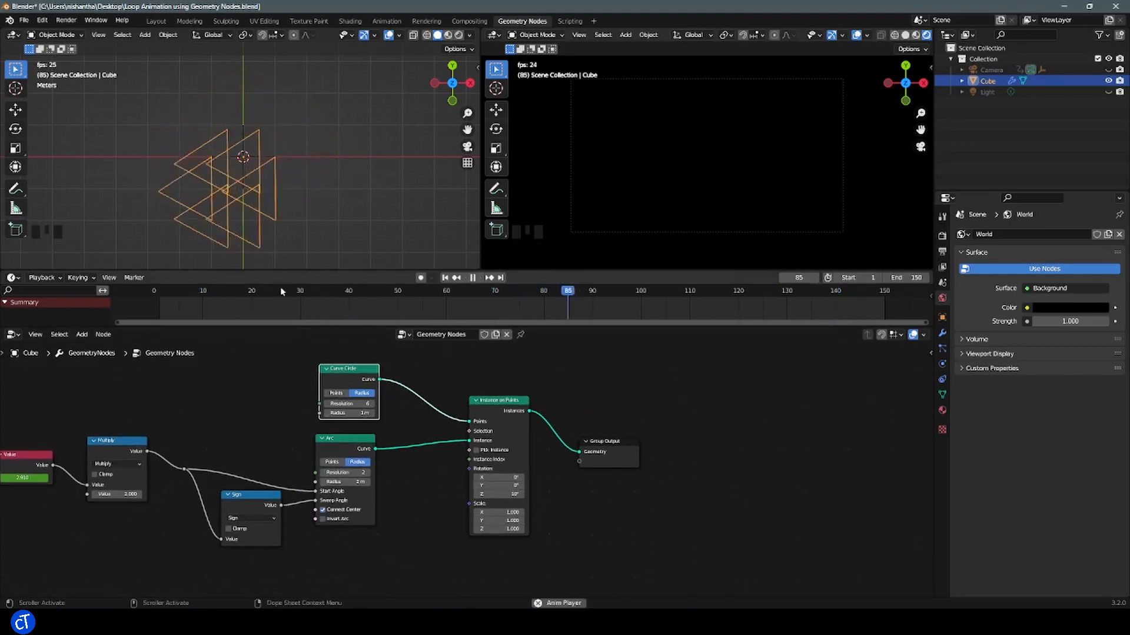
key("space")
key("Left")
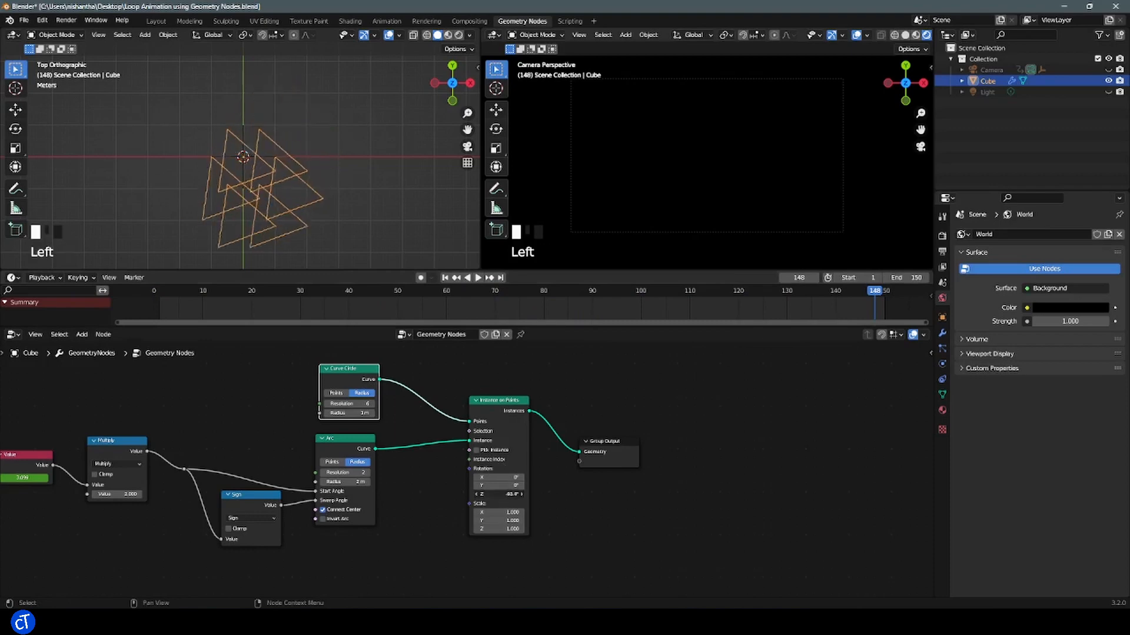
key("space")
key("space")
Add a Spline Parameter node below the Arc node and link its Length to the Rotation of Instance on Points
key("shift+a")
type("sp")
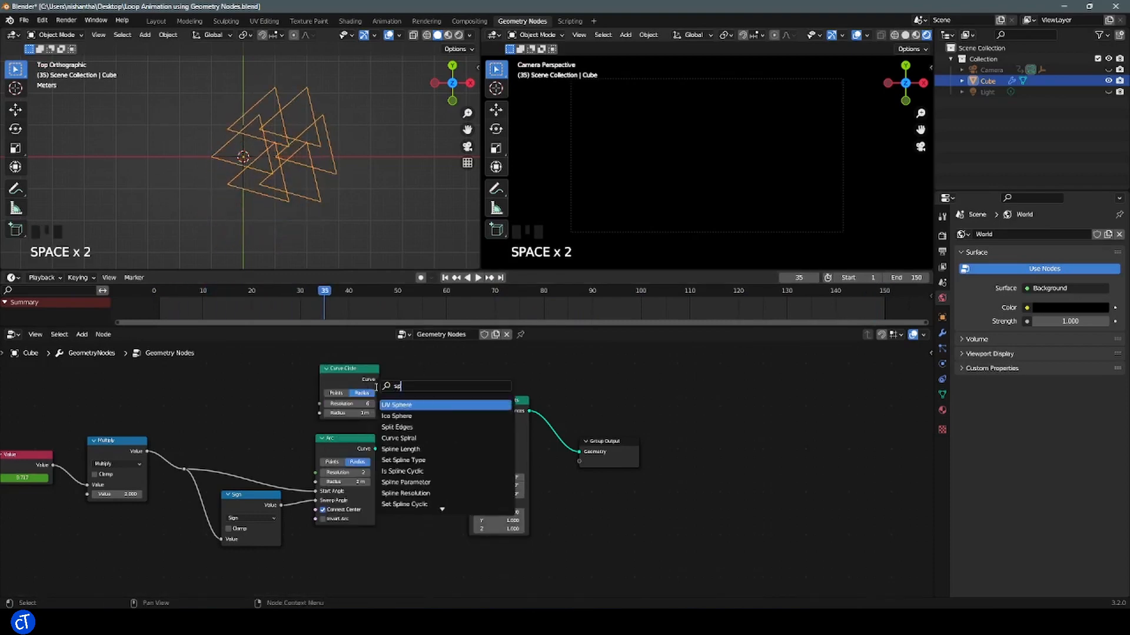
type("line")
left_click(422, 439)
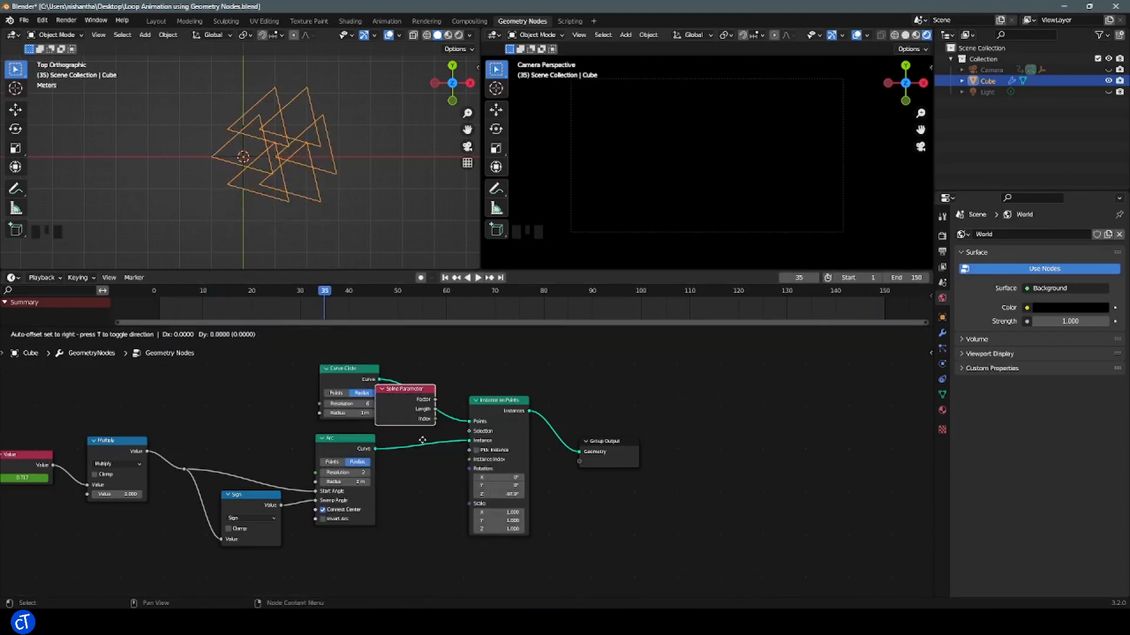
left_click(355, 531)
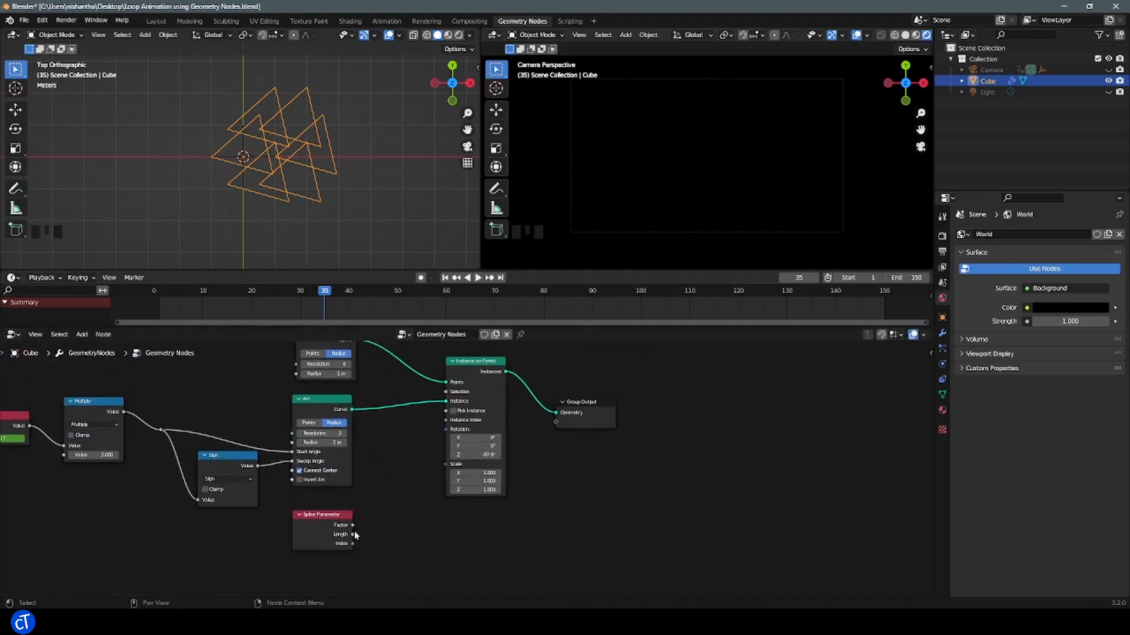
left_click_drag(352, 534, 446, 429)
Insert a Combine XYZ node between Spline Parameter and Rotation, feed Length into Y, and preview the animation
key("shift+a")
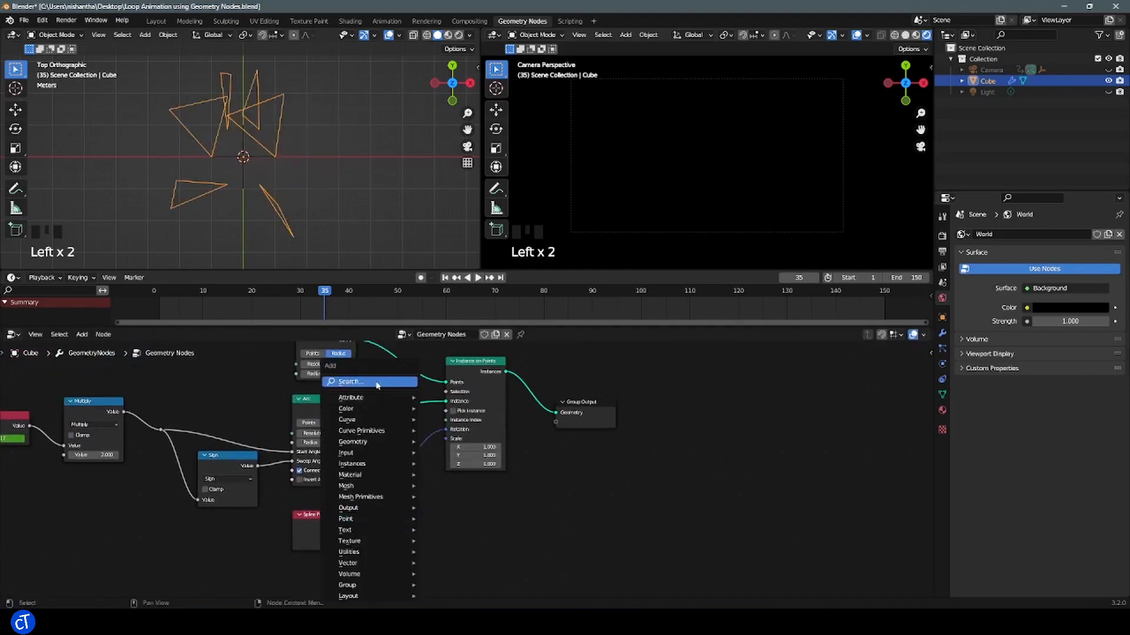
left_click(377, 384)
type("com")
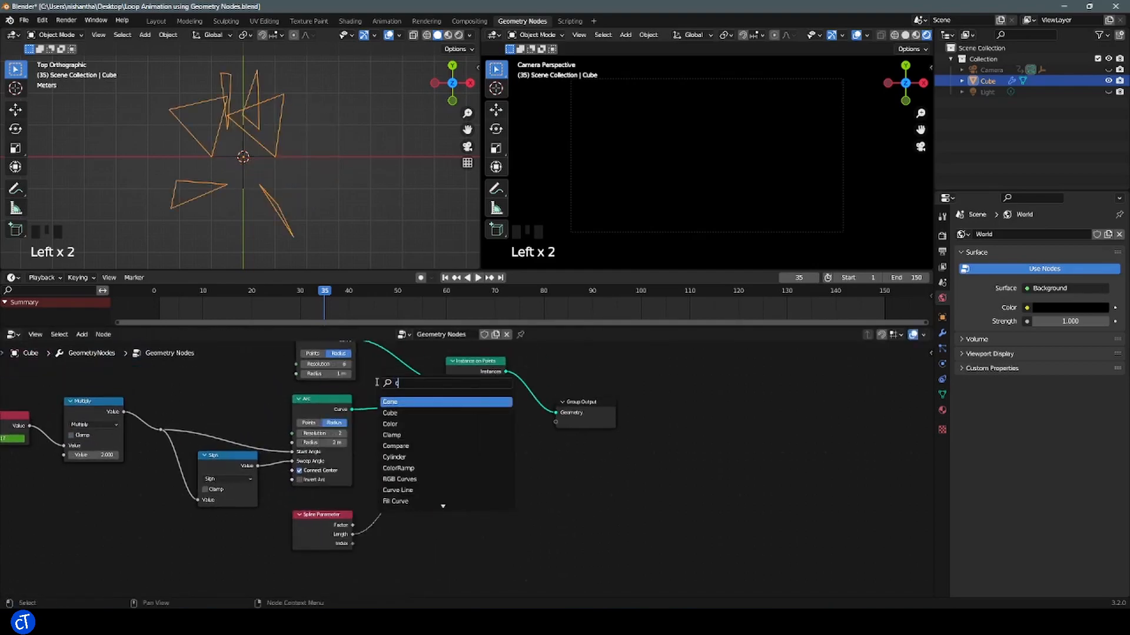
left_click(403, 424)
left_click(404, 494)
mouse_move(386, 483)
left_mouse_down()
mouse_move(370, 503)
mouse_move(387, 493)
left_mouse_up()
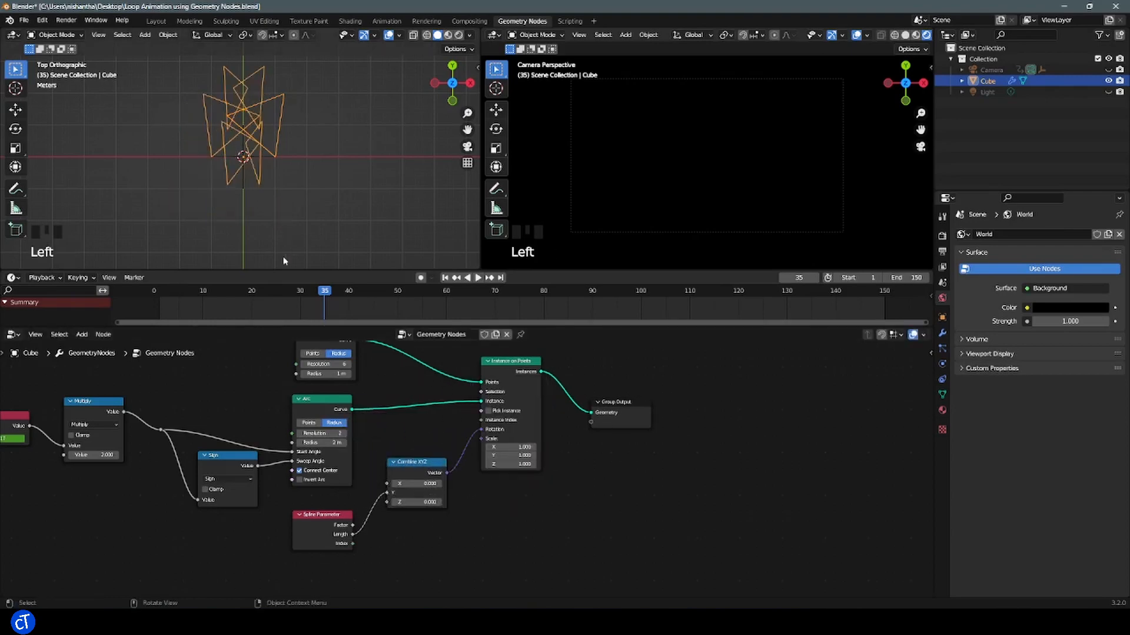
key("space")
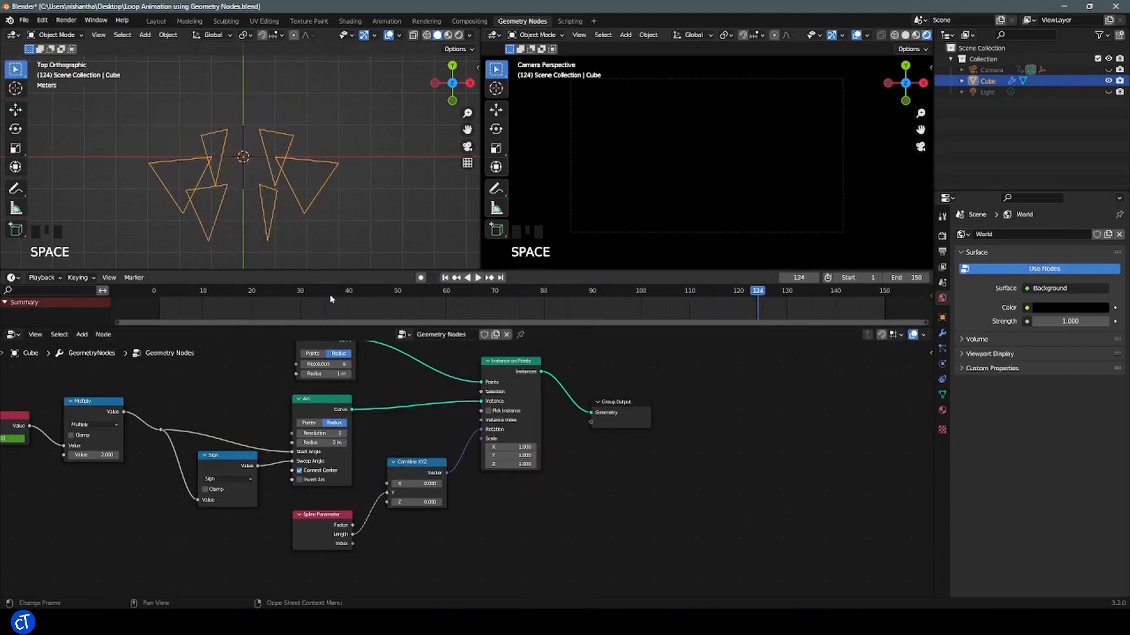
Turn off Connect Center on the Arc node and move the Length link to Z of the Combine XYZ node
left_click(299, 470)
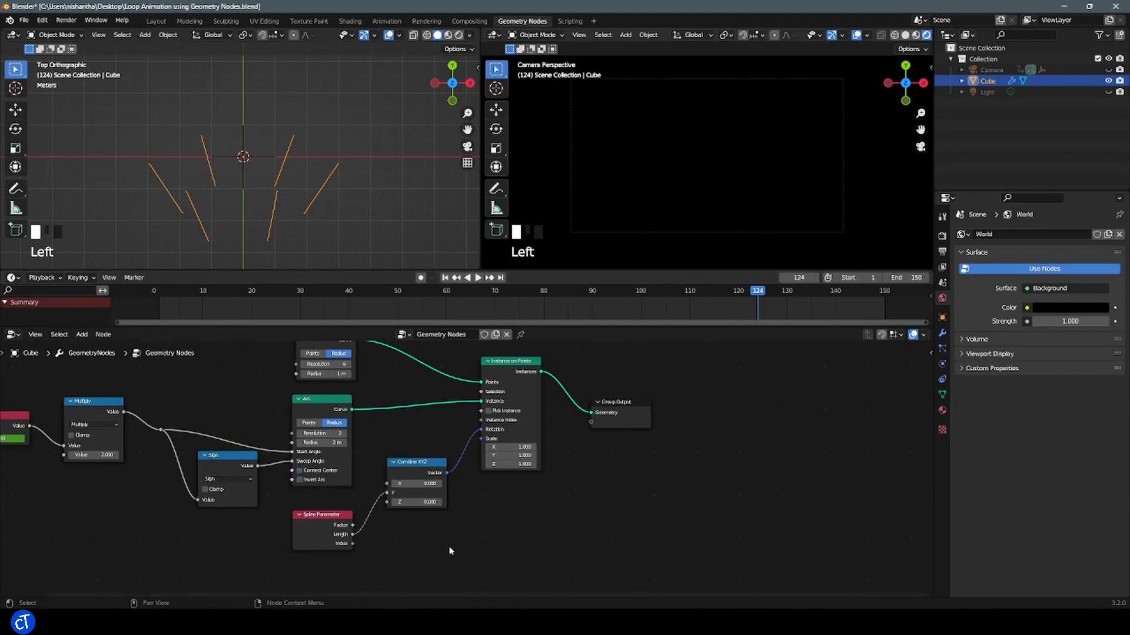
left_click_drag(387, 493, 387, 502)
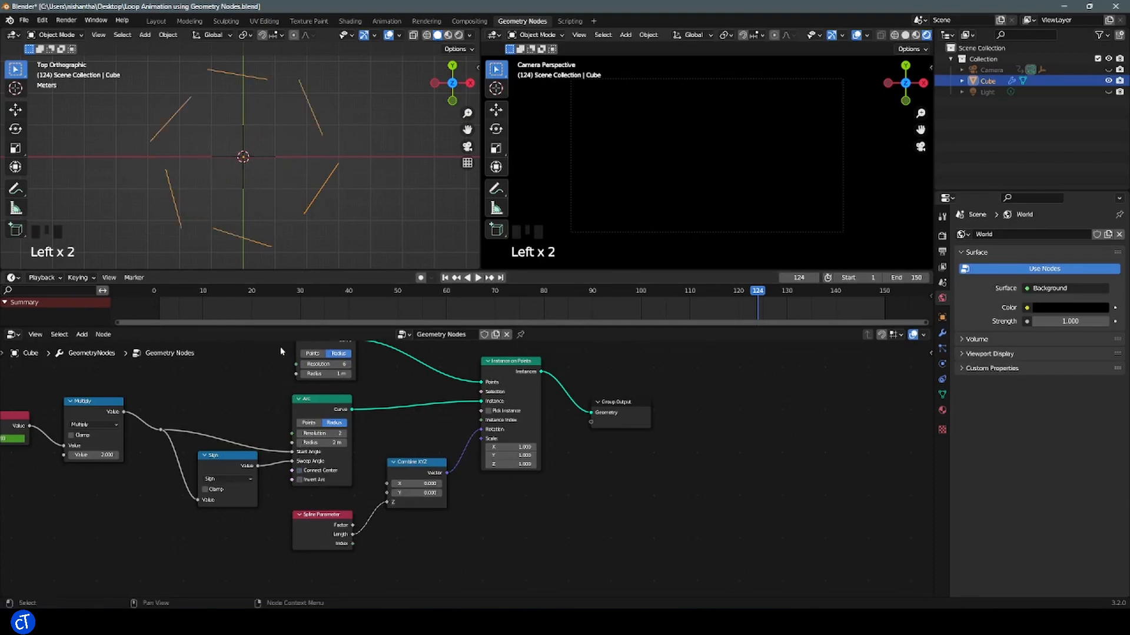
Duplicate Instance on Points, insert the copy before Group Output, and route the first node's Instances into its Instance input
left_click_drag(618, 402, 744, 366)
middle_click_drag(592, 409, 476, 441)
scroll(476, 441, "down", 1)
left_click(389, 387)
key("shift+d")
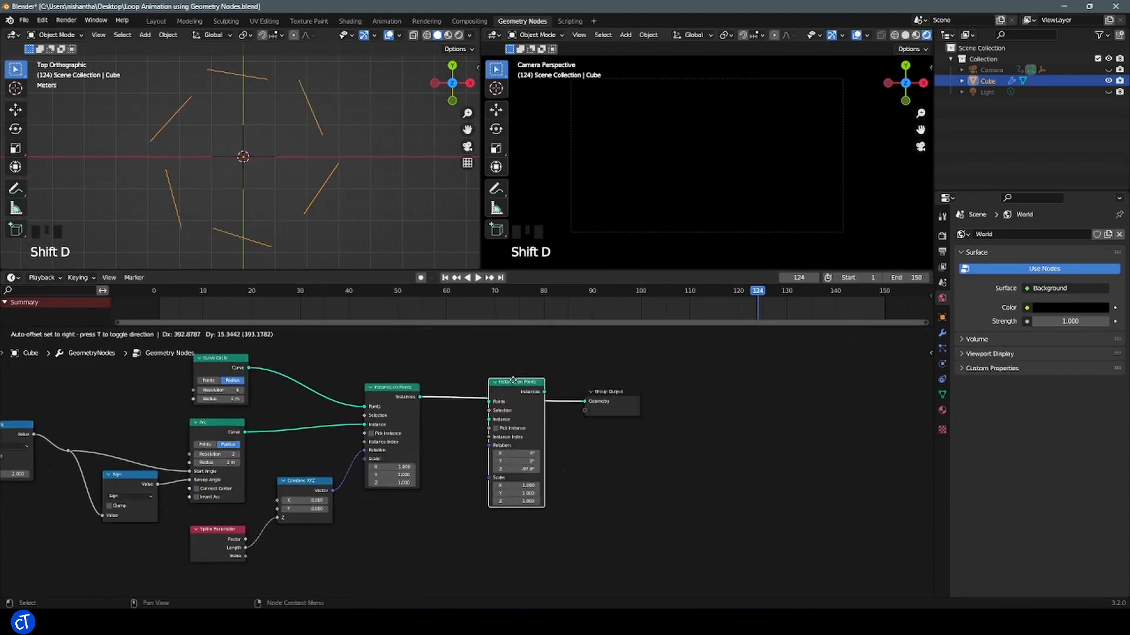
left_click(513, 380)
mouse_move(488, 402)
left_mouse_down()
mouse_move(471, 412)
mouse_move(488, 419)
left_mouse_up()
Duplicate the Curve Circle node and connect the copy's Curve to Points of the second Instance on Points node
left_click(227, 361)
key("shift+d")
left_click(421, 347)
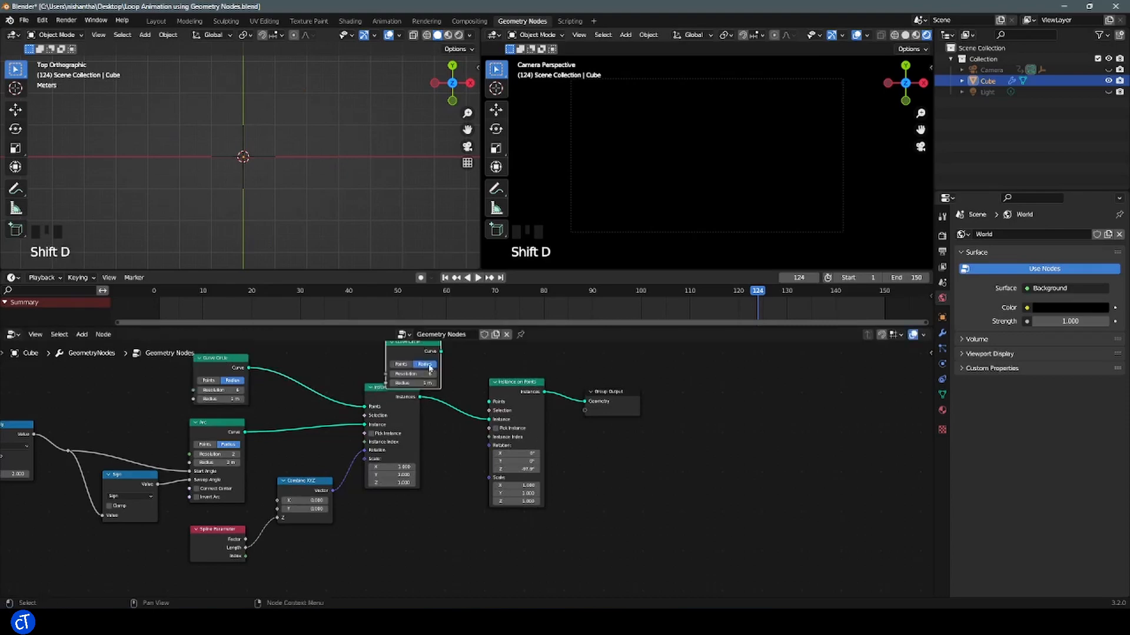
left_click(391, 450)
left_click_drag(403, 437, 475, 510)
scroll(303, 201, "down", 1)
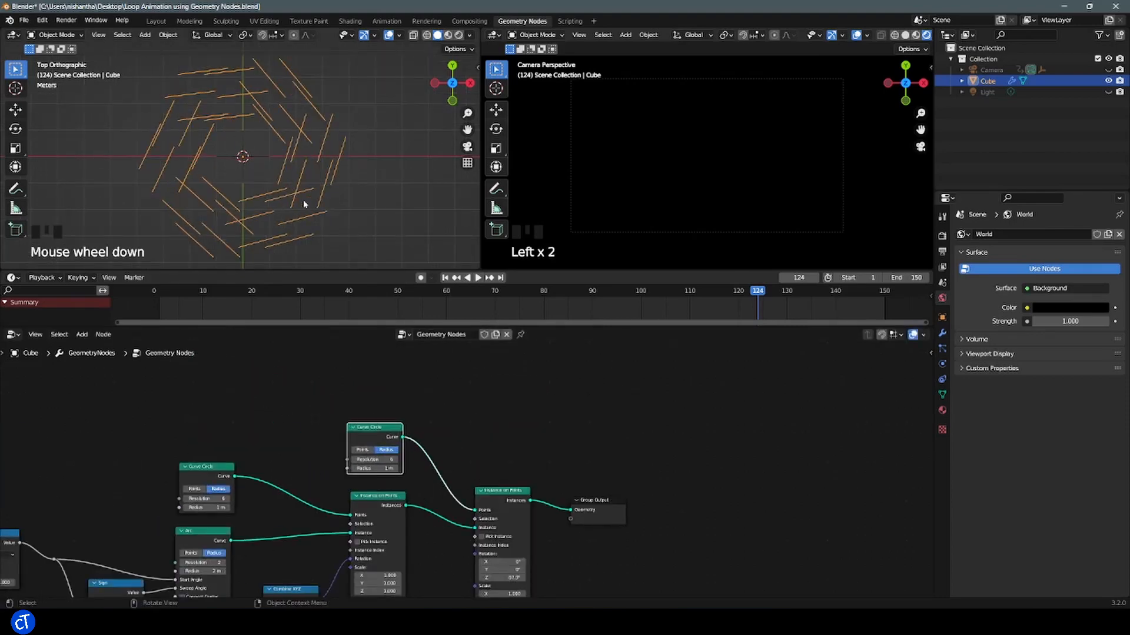
Set the duplicated Curve Circle node's Resolution to 3 and preview the animation from the start
key("space")
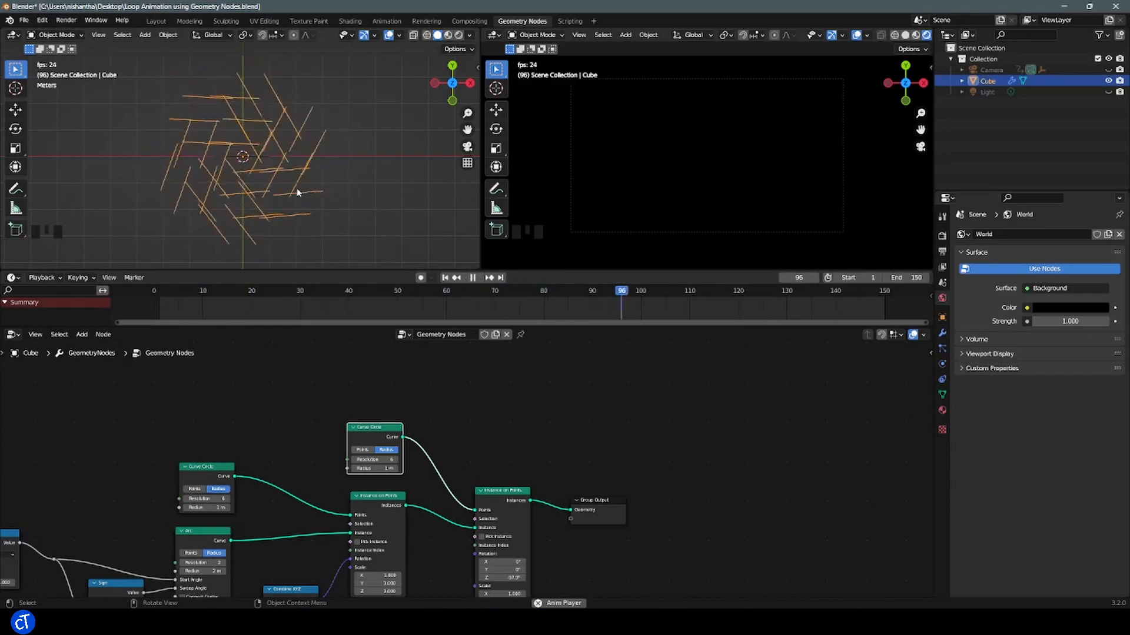
key("space")
scroll(393, 423, "down", 3, "shift")
key("Return")
left_click(173, 294)
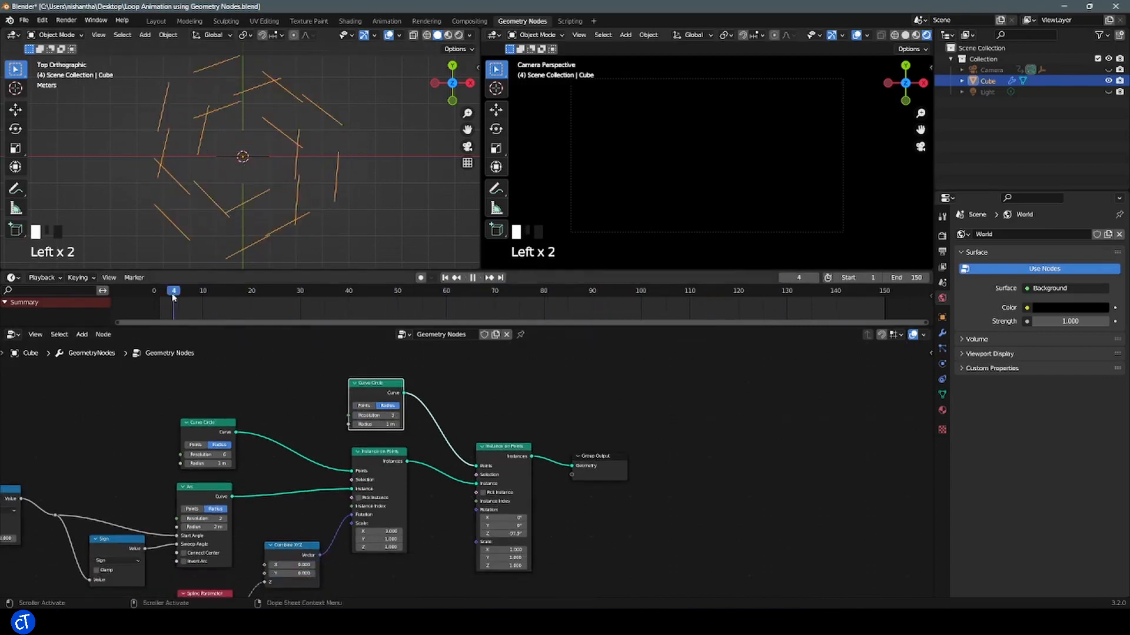
key("space")
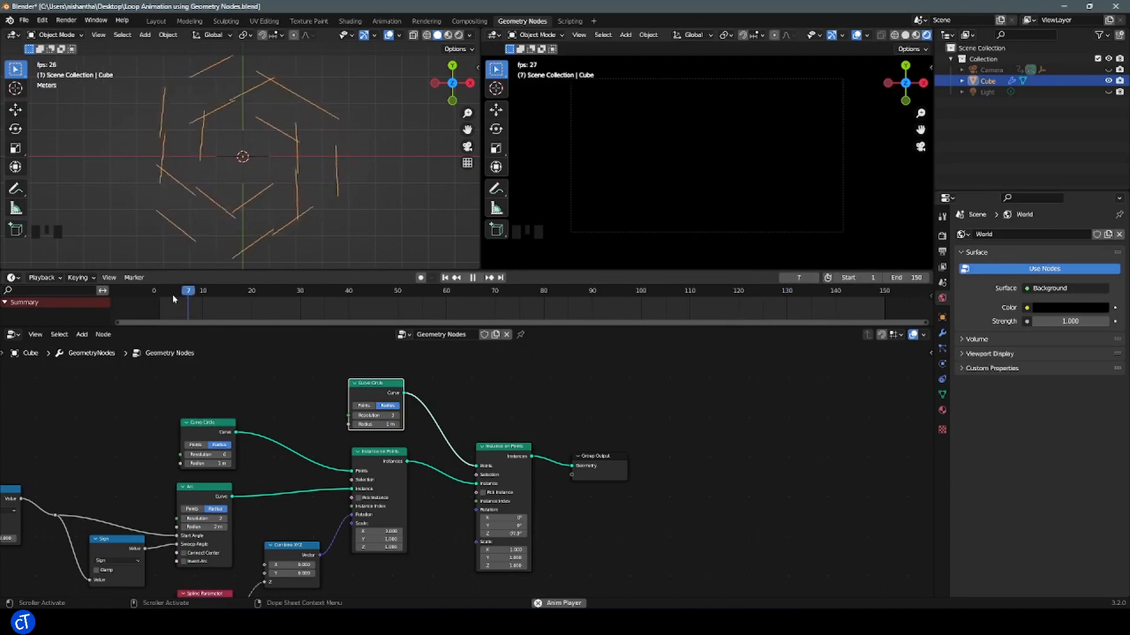
key("space")
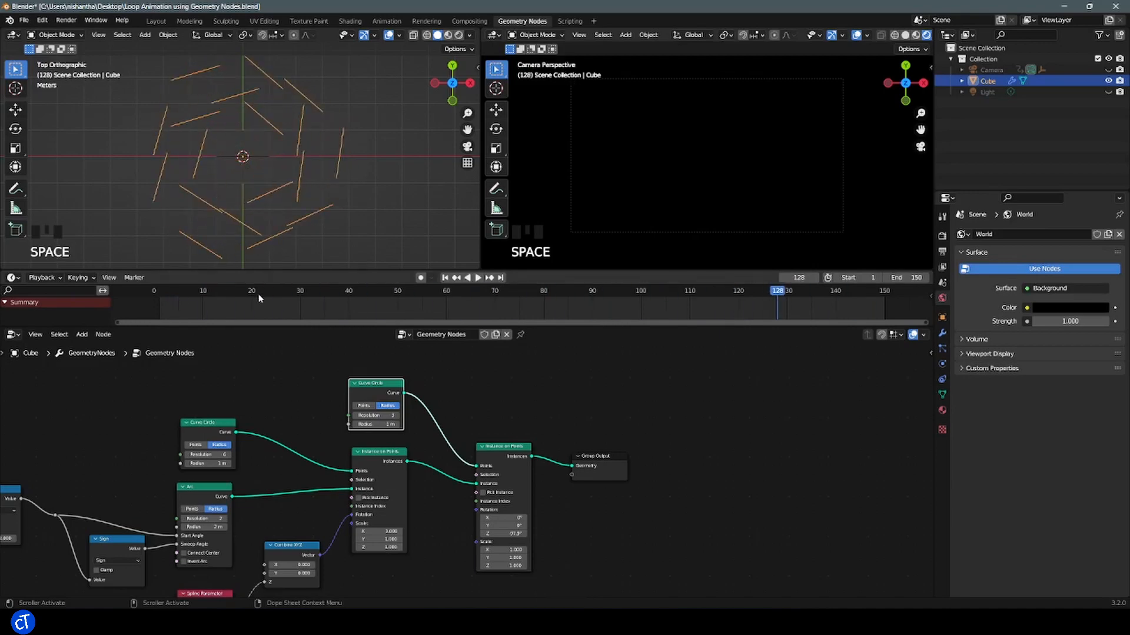
Try a Resolution of 12 on the first Curve Circle and 6 on the duplicated one, and preview the animation
key("Left")
left_click(213, 455)
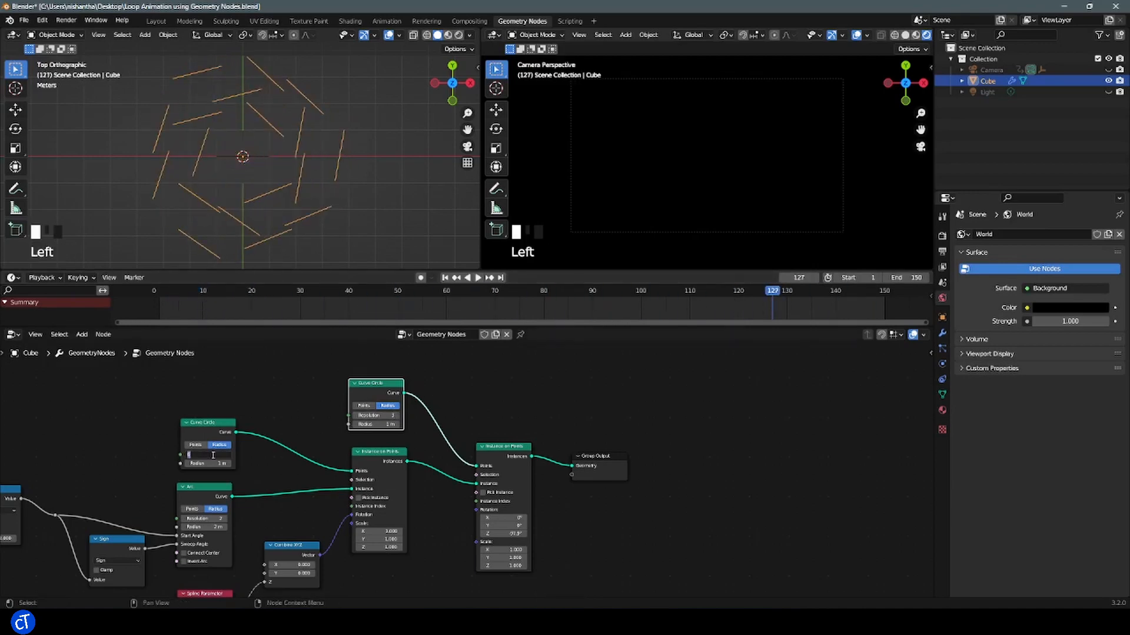
type("12")
key("Return")
key("Left")
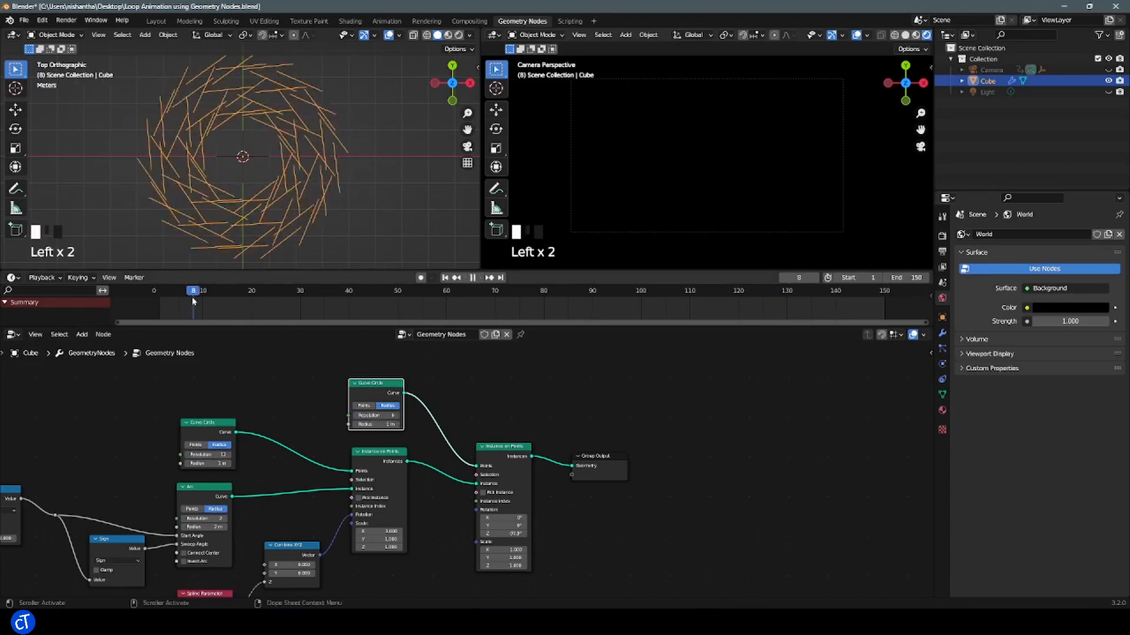
key("space")
key("space")
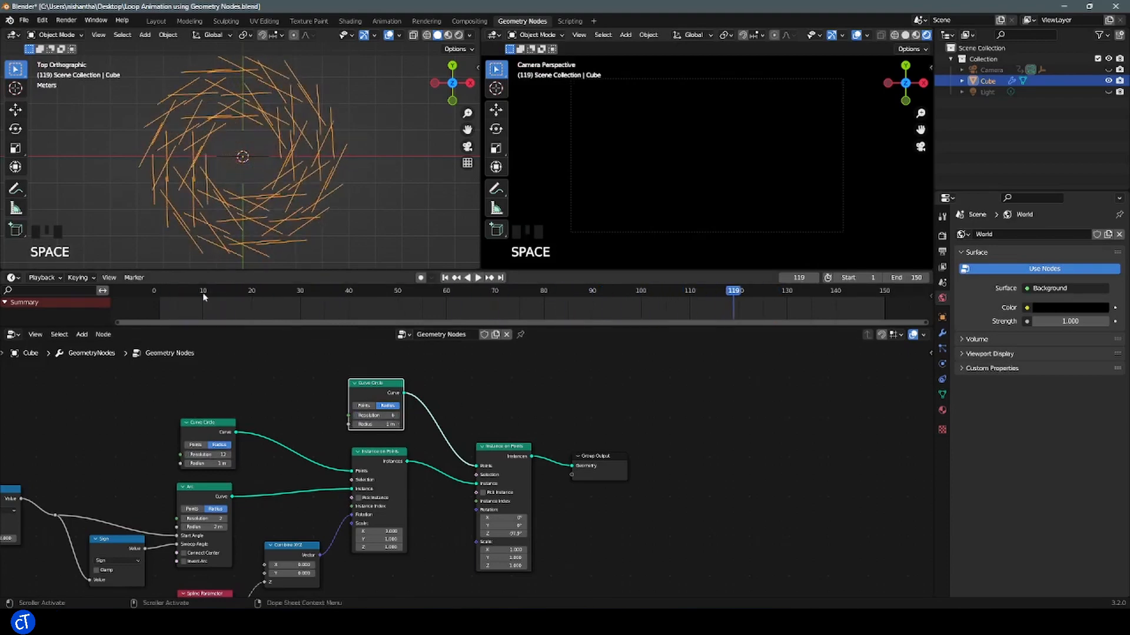
Set Resolution to 3 on the duplicated Curve Circle and 6 on the first one, and play the animation
type("3")
key("Return")
left_click(223, 455)
type("6")
key("Return")
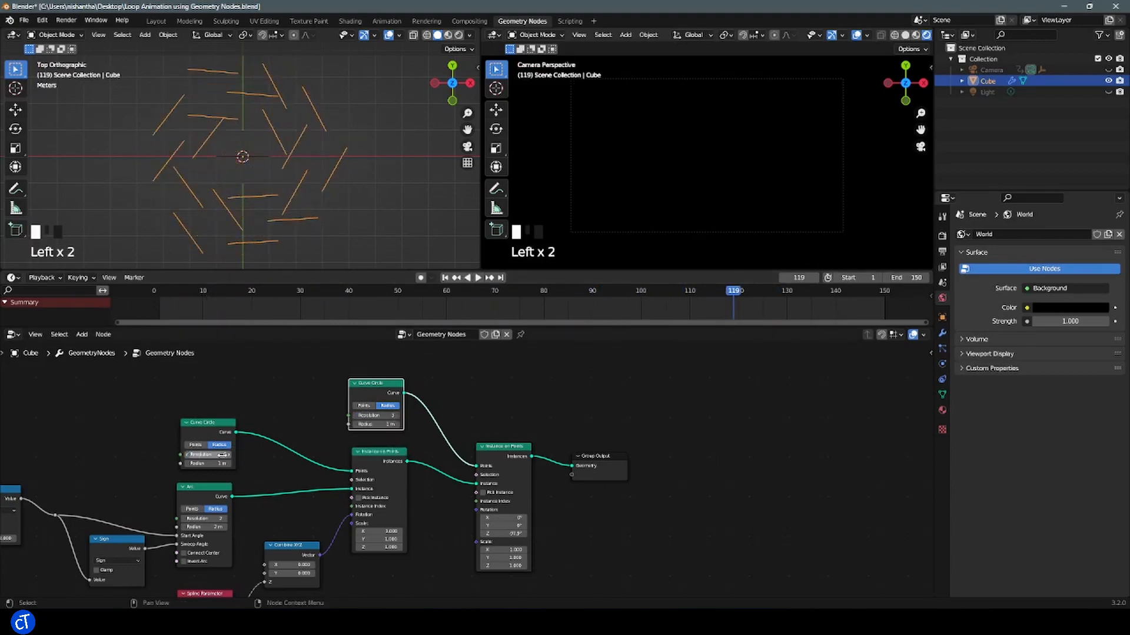
key("space")
key("space")
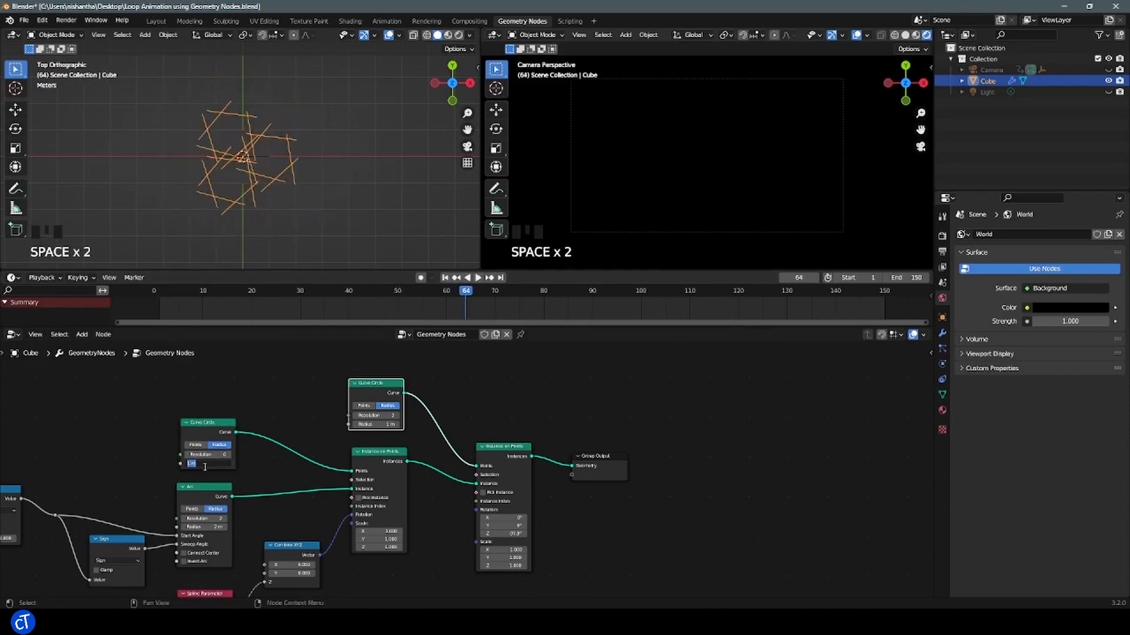
Try different radii on the two Curve Circle nodes and preview the loop from the beginning
left_click(380, 424)
left_click(240, 408)
left_click(240, 409)
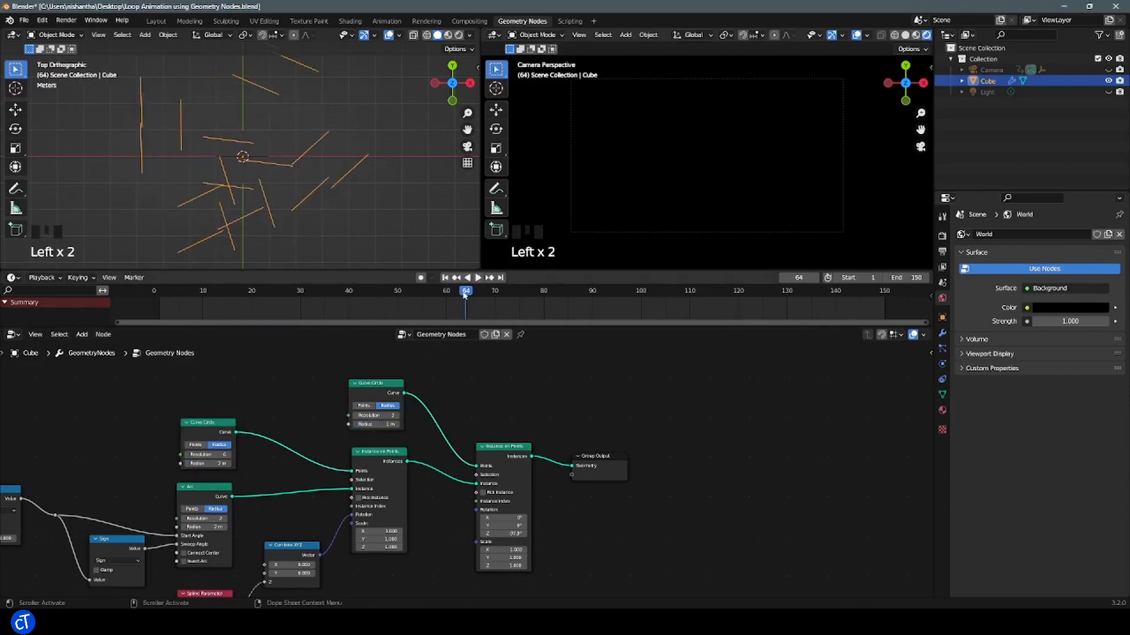
left_click_drag(464, 296, 177, 326)
left_click(188, 463)
key("space")
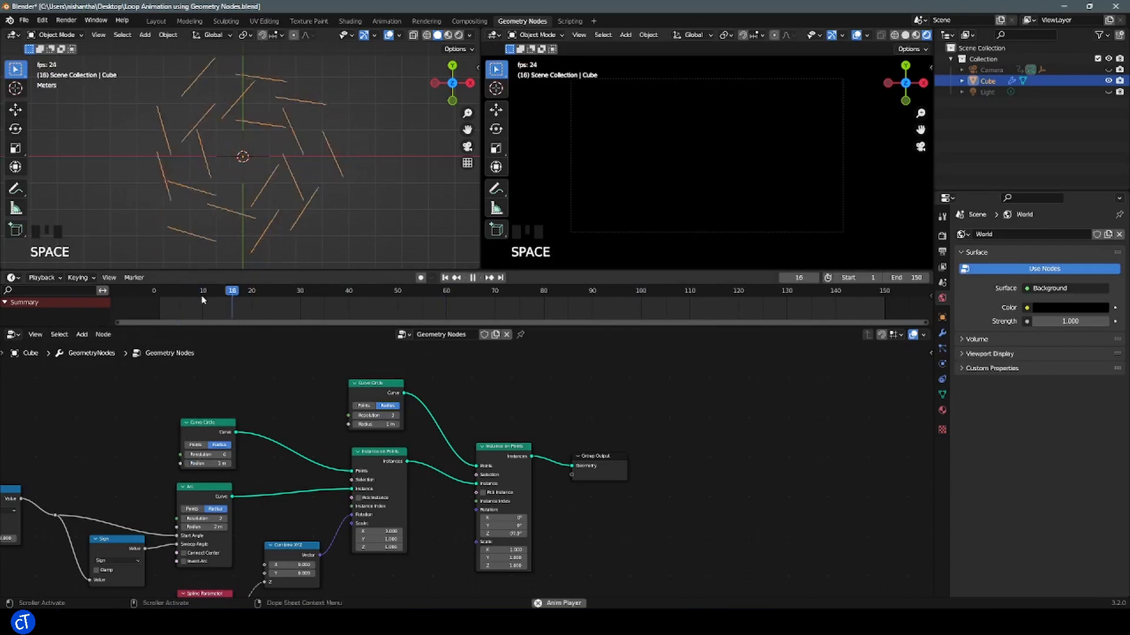
key("space")
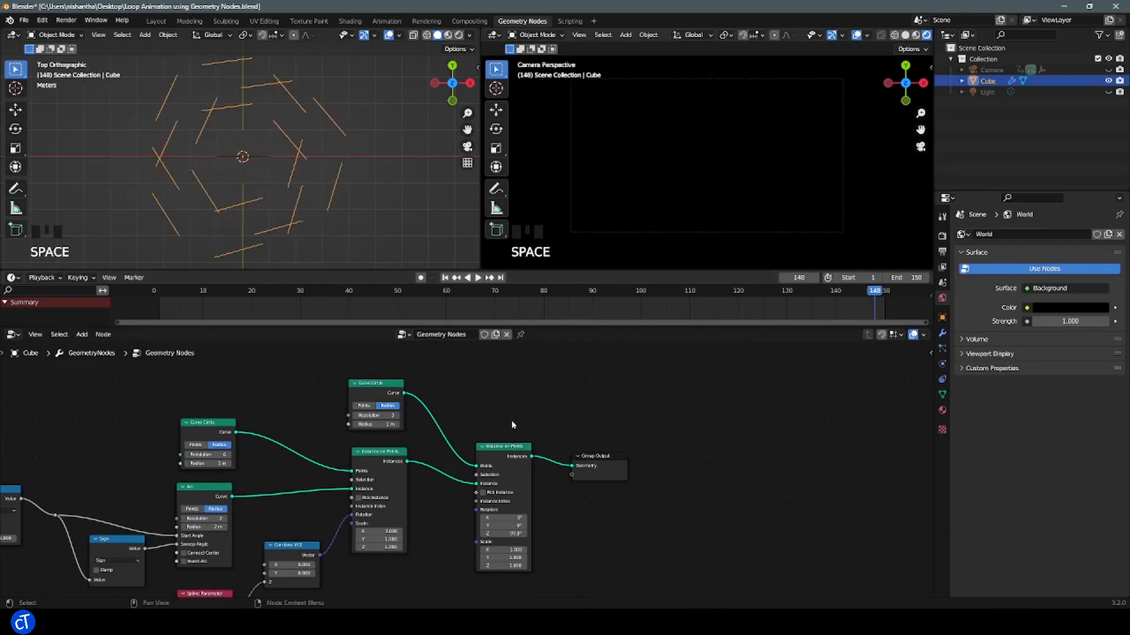
Duplicate the second Instance on Points, insert the copy before Group Output, and route the incoming Instances into its Instance input
middle_click_drag(512, 425, 369, 395)
left_click_drag(447, 427, 571, 418)
left_click(348, 420)
key("shift+d")
left_click(468, 415)
left_click_drag(449, 430, 453, 450)
left_click_drag(454, 430, 456, 448)
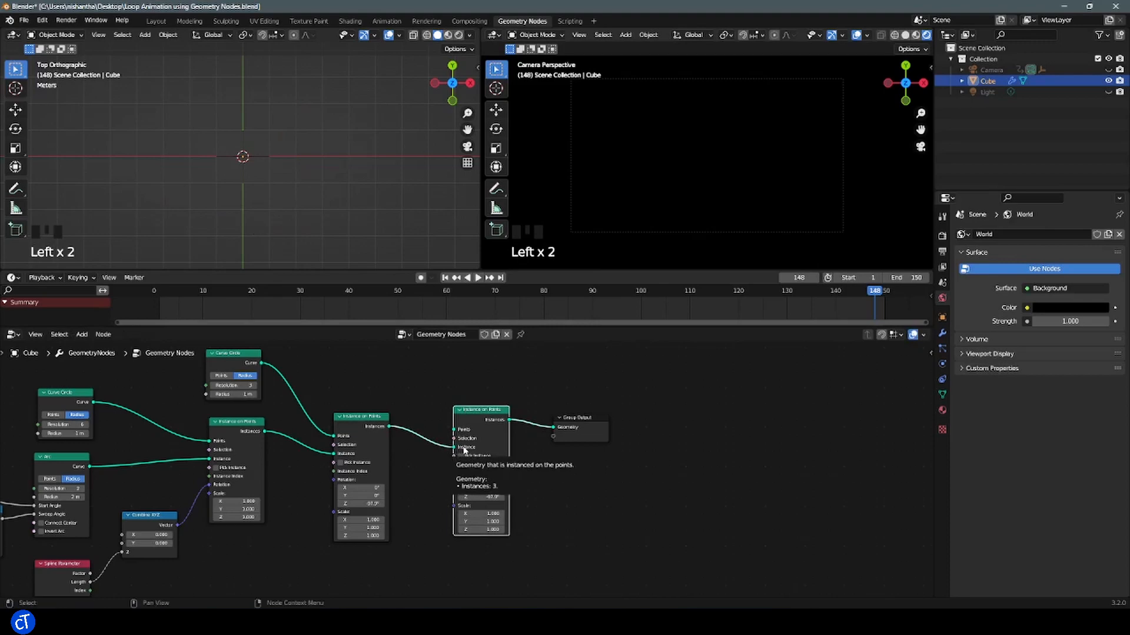
mouse_move(391, 344)
middle_mouse_down()
mouse_move(475, 373)
mouse_move(387, 359)
middle_mouse_up()
Try linking the second Instance on Points directly to Group Output and preview the animation
key("space")
key("space")
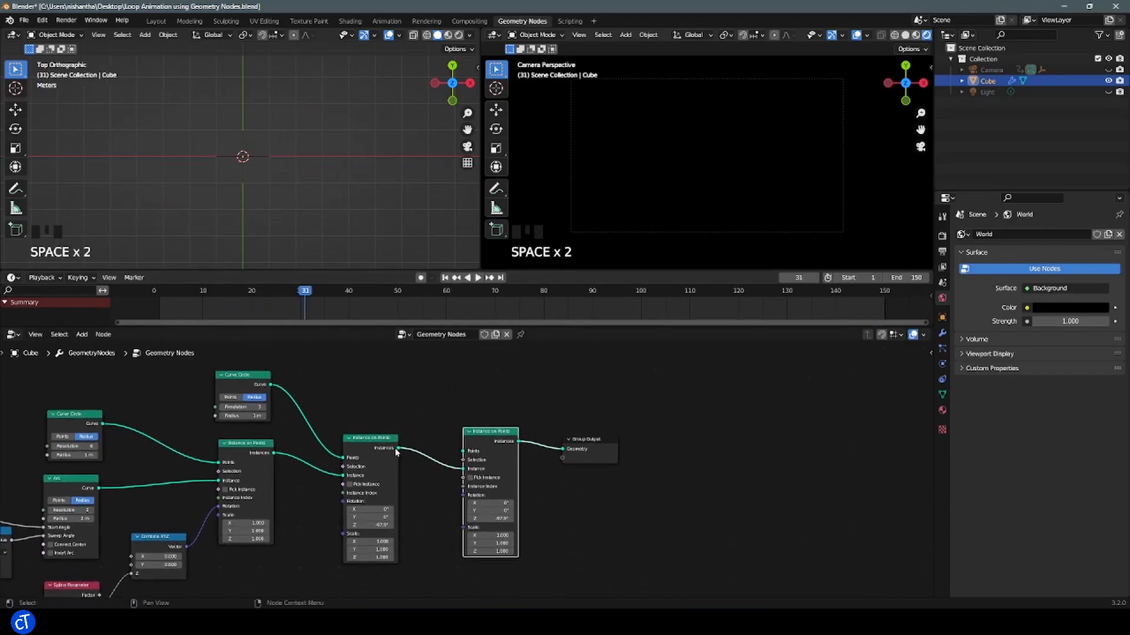
left_click_drag(397, 449, 562, 451)
key("space")
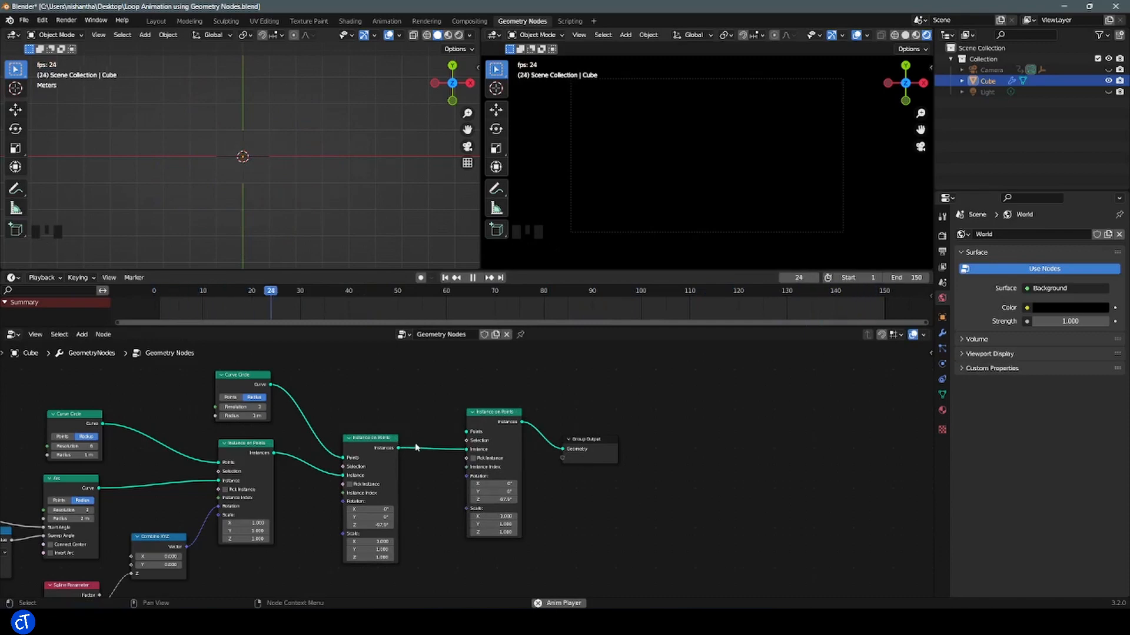
key("space")
Add a Curve Line node, connect its Curve to Points of the third Instance on Points, and preview the animation
key("shift+a")
type("curv")
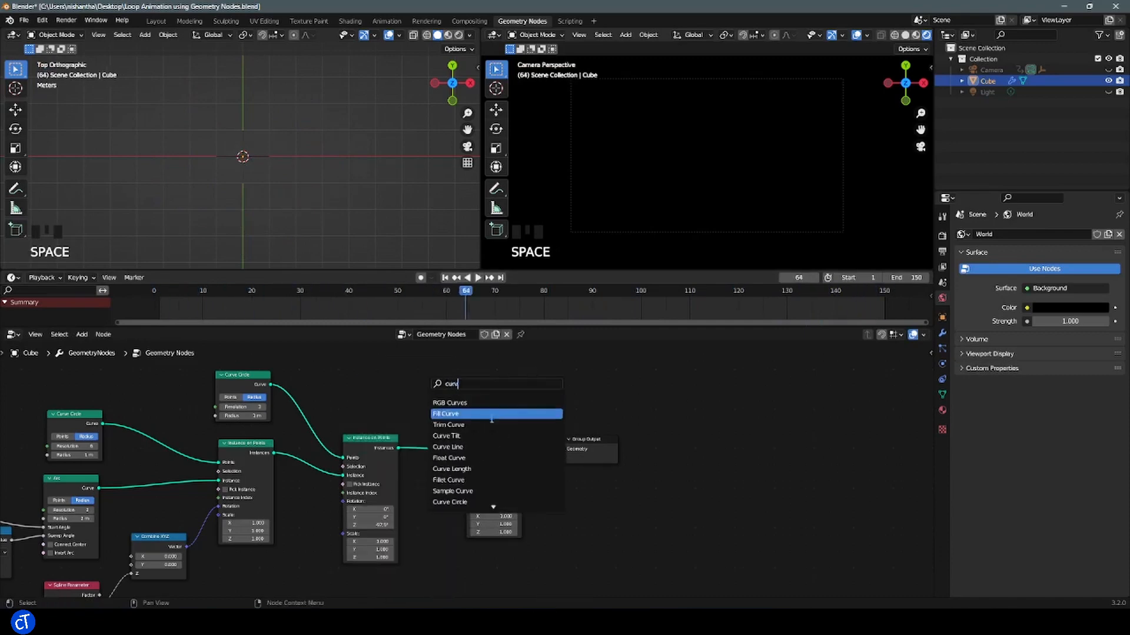
left_click(473, 448)
left_click(428, 392)
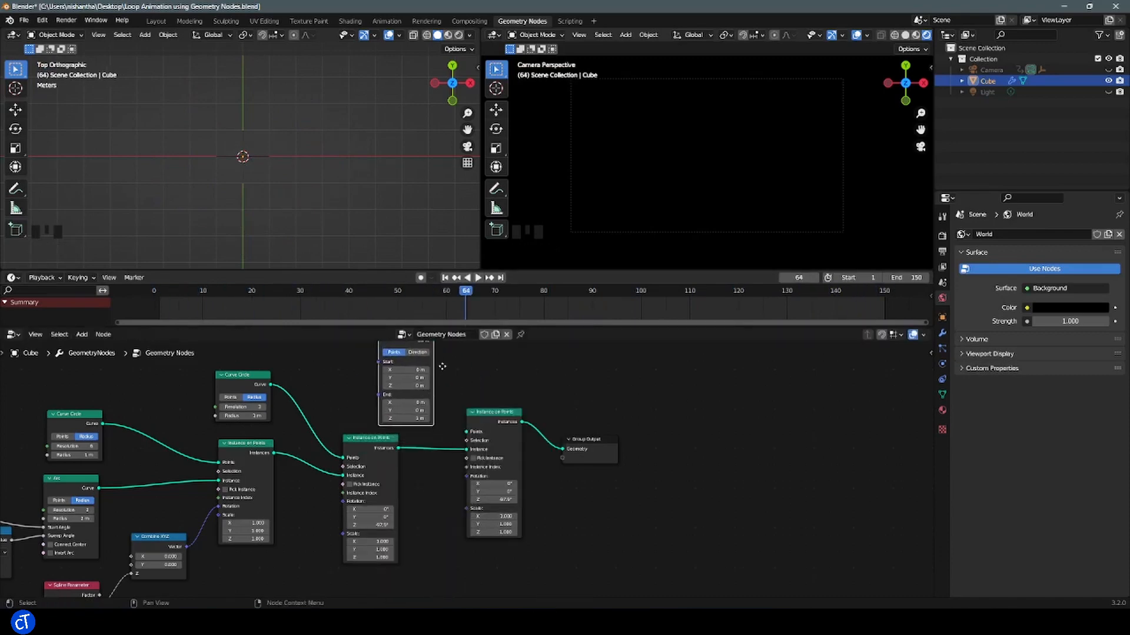
middle_click_drag(444, 366, 393, 391)
left_click_drag(383, 365, 416, 454)
left_click_drag(344, 361, 430, 372)
key("space")
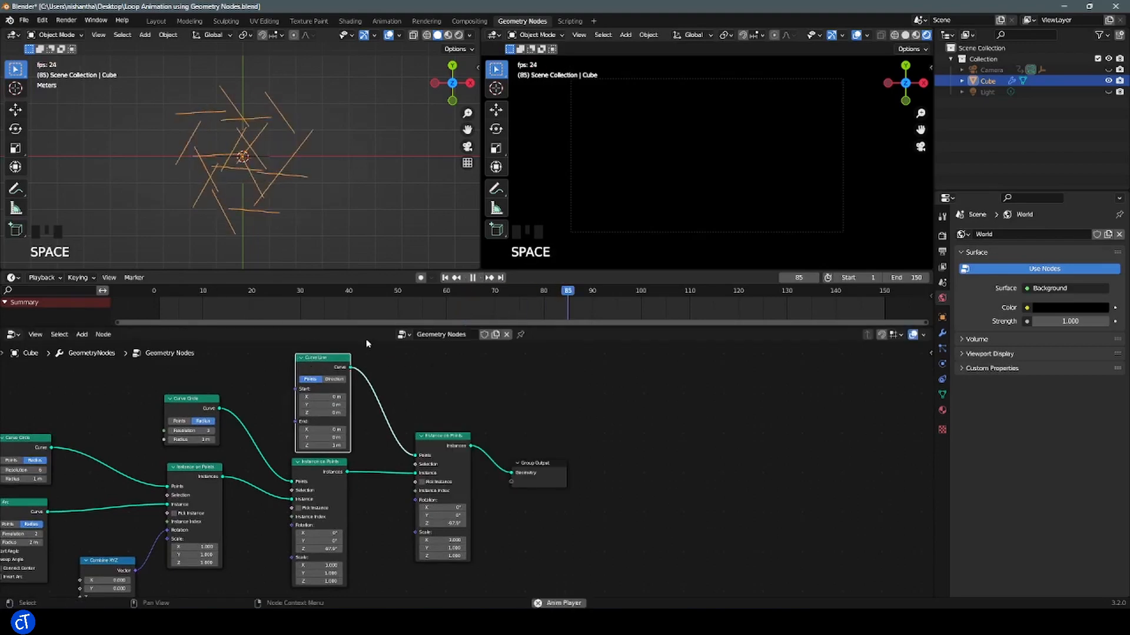
Set the Curve Line node's End Z to -50 m and inspect the instances from the side
middle_click_drag(330, 154, 331, 109)
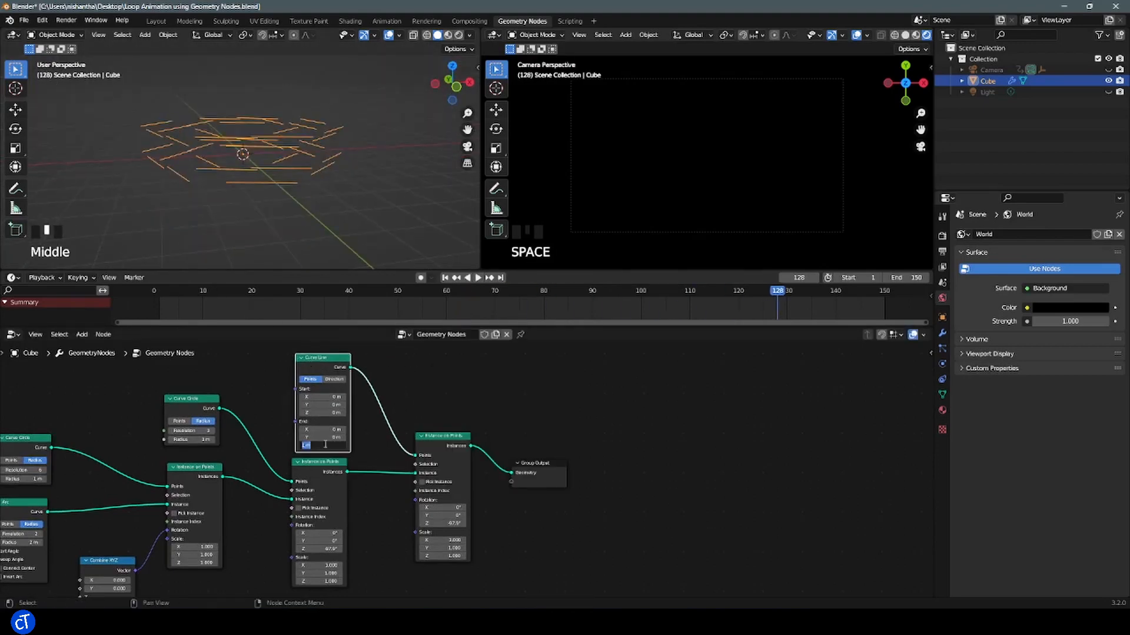
key("Return")
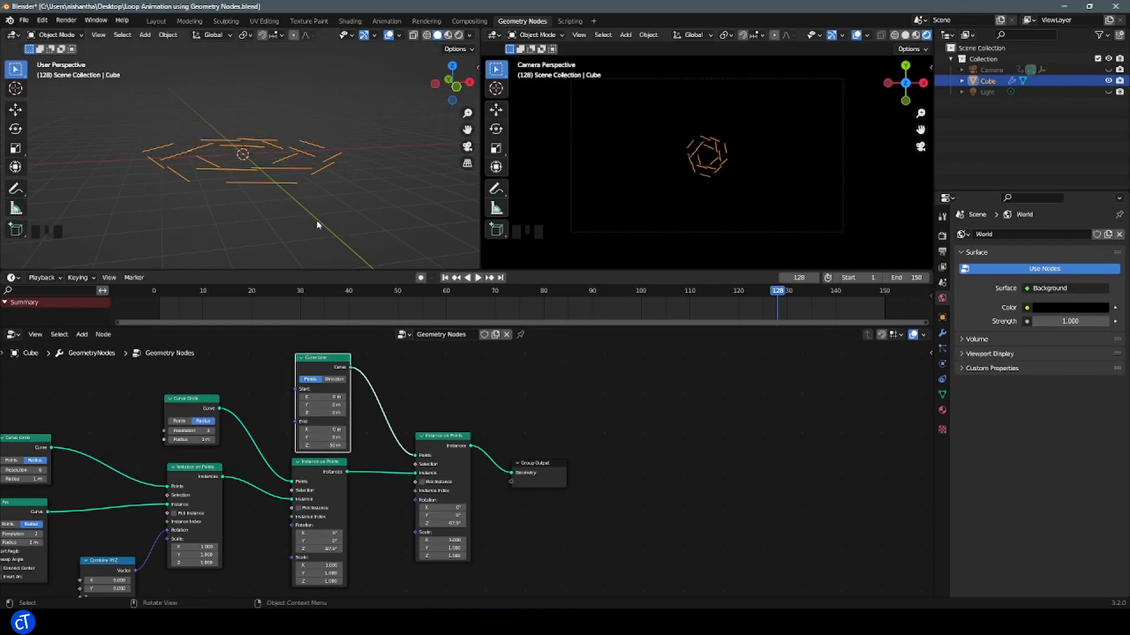
middle_click_drag(317, 225, 242, 234)
scroll(243, 235, "up", 7)
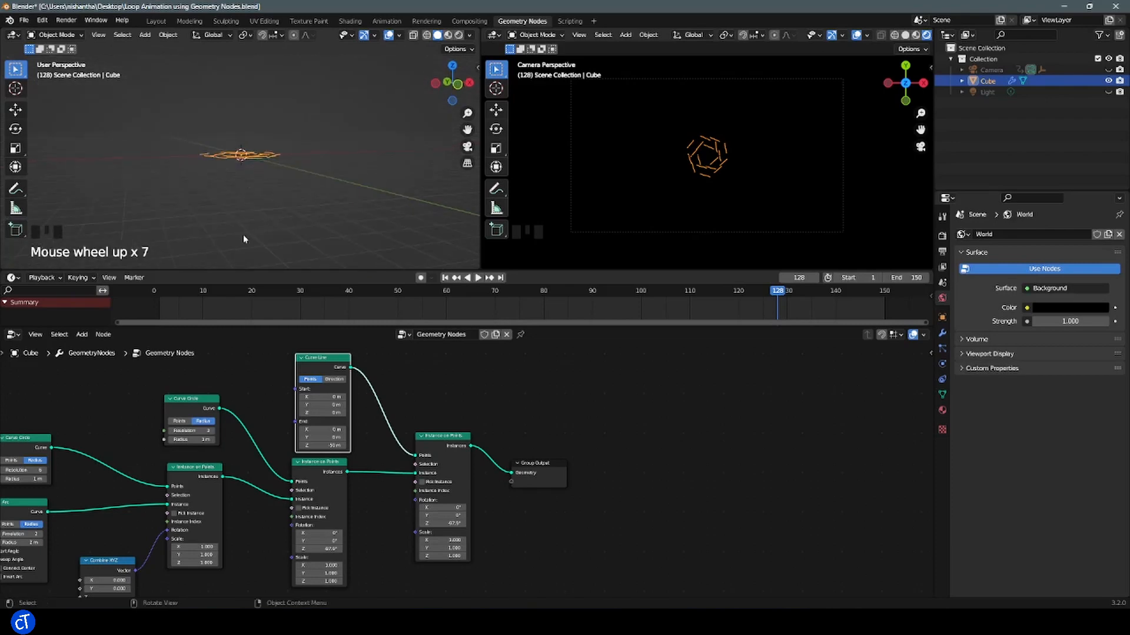
scroll(263, 193, "down", 4)
middle_click_drag(263, 193, 247, 236)
scroll(252, 242, "up", 4)
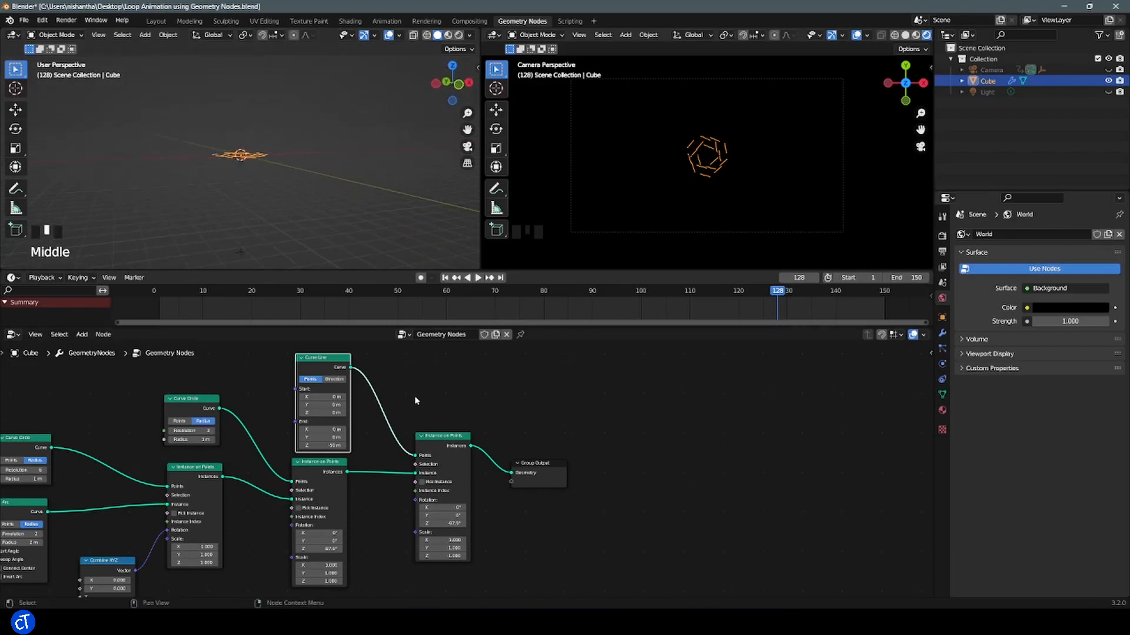
Insert a Resample Curve node between Curve Line and the third Instance on Points
key("shift+a")
type("resam")
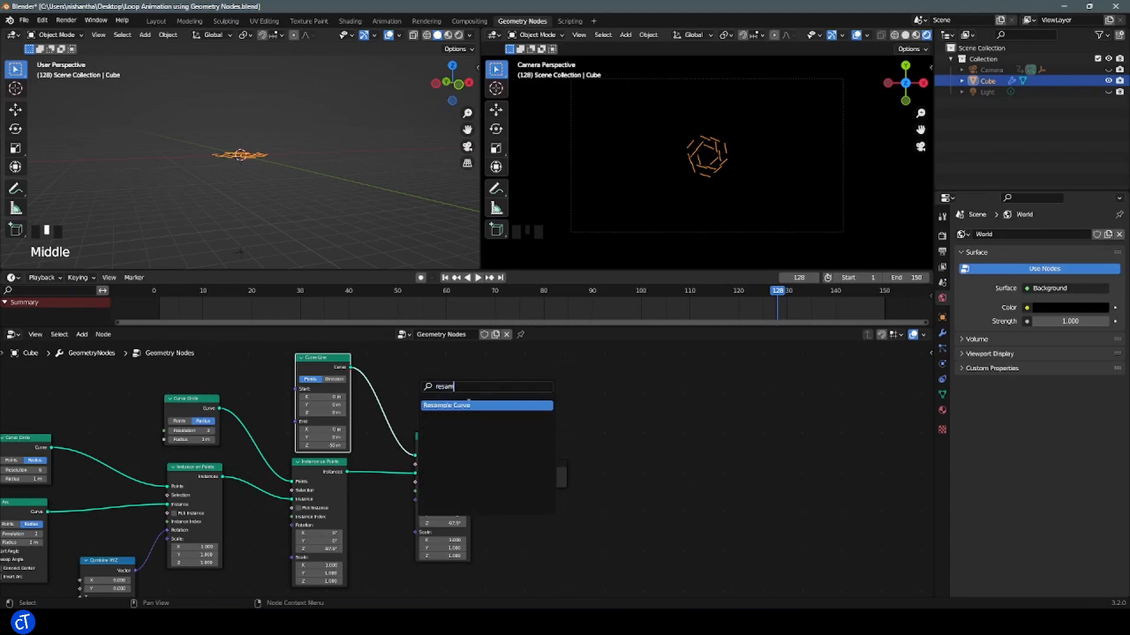
key("Return")
left_click(412, 406)
middle_click_drag(596, 373, 629, 358)
scroll(323, 240, "down", 10)
scroll(328, 238, "up", 7)
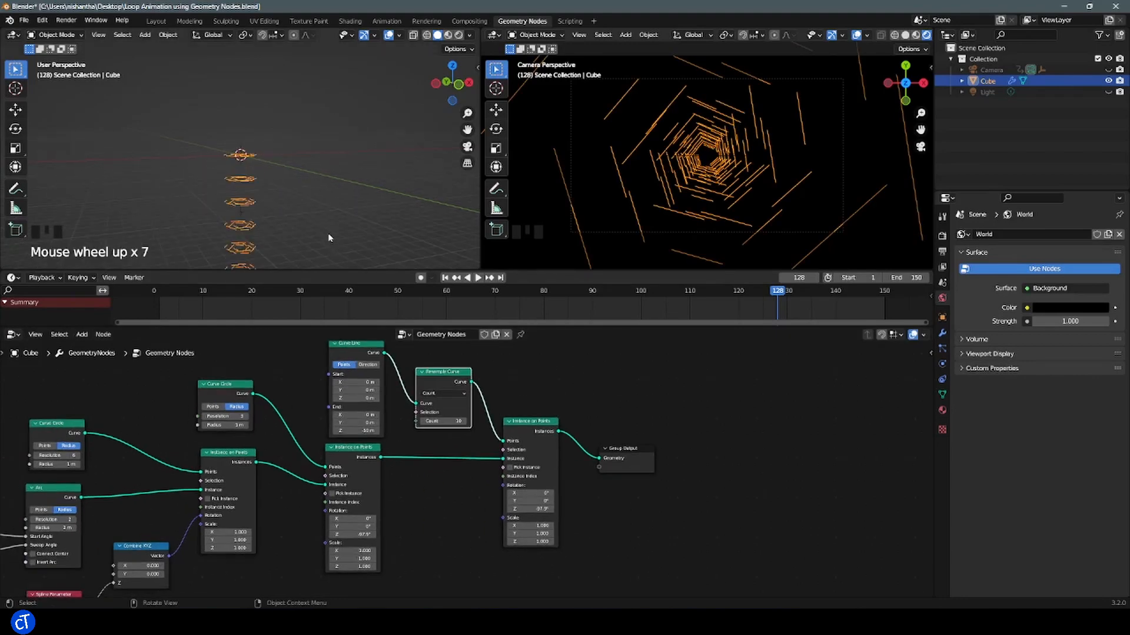
Switch the Resample Curve node to Length mode and set its Length to 5 m
left_click(438, 393)
left_click(442, 420)
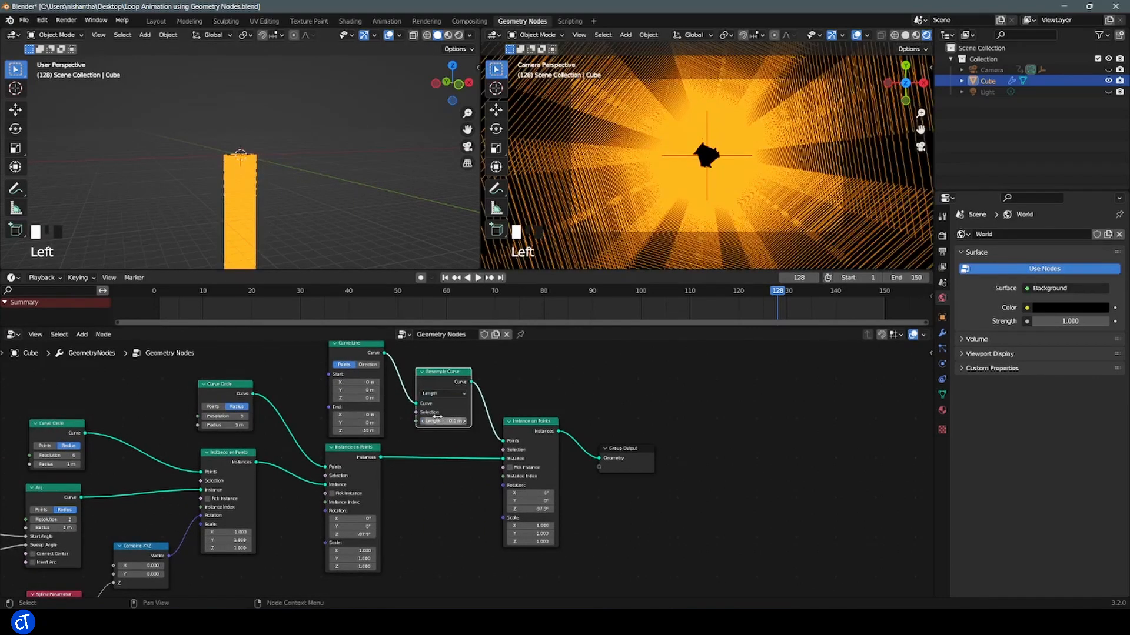
scroll(302, 241, "up", 10)
scroll(303, 241, "down", 6)
left_click(438, 422)
type("5")
key("Return")
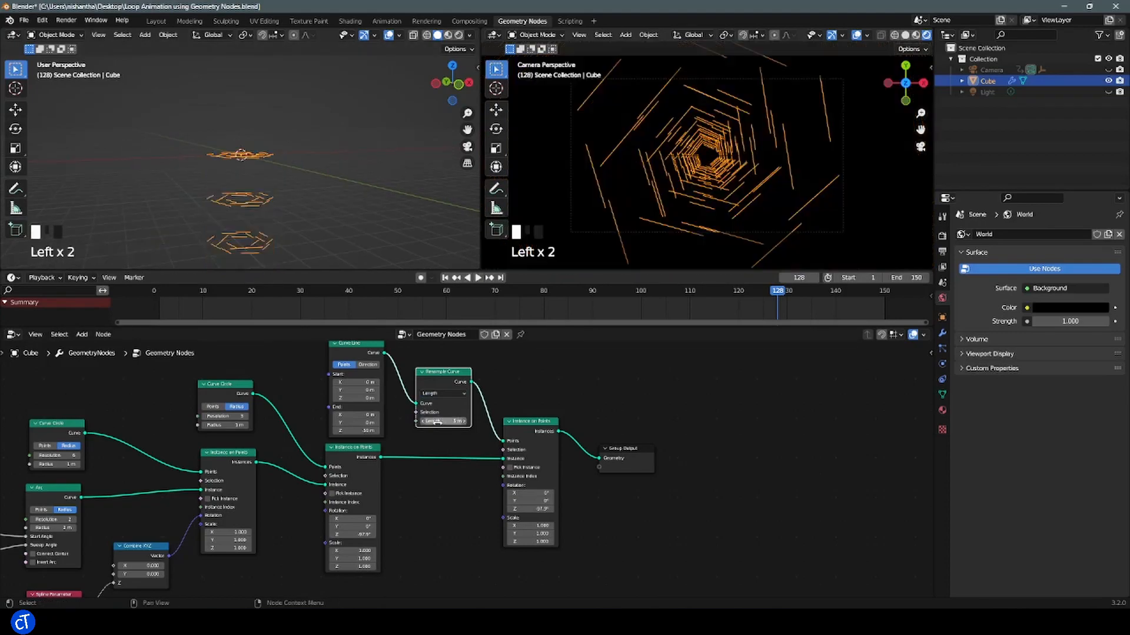
scroll(317, 249, "down", 8)
scroll(321, 252, "up", 6)
Play the animation in the perspective and camera views, and scrub to frame 109
key("shift+Left")
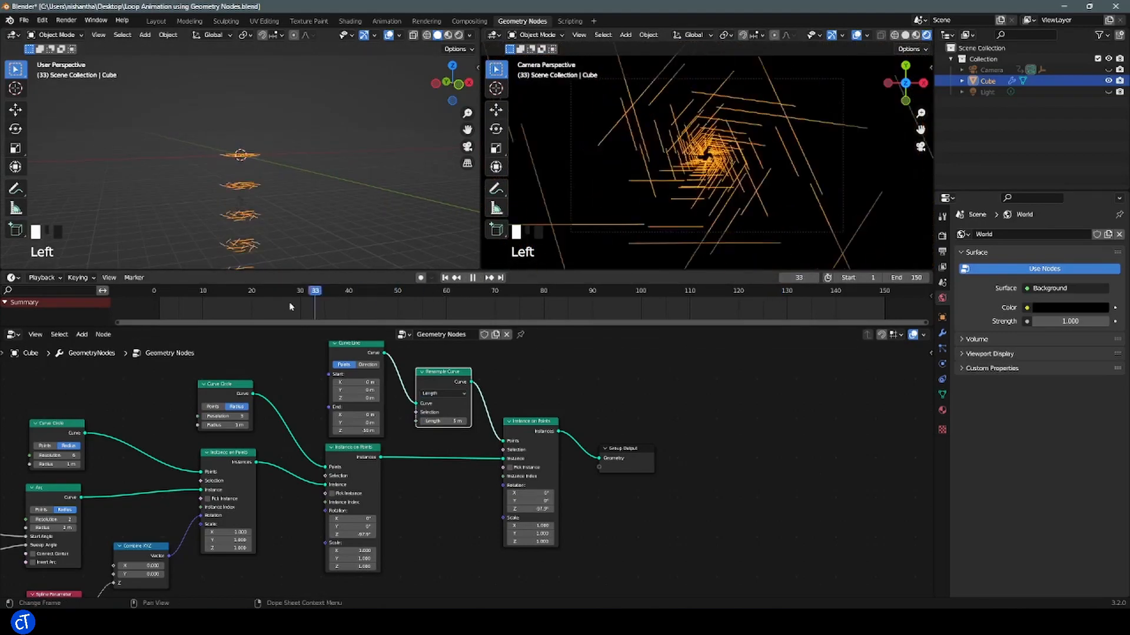
key("space")
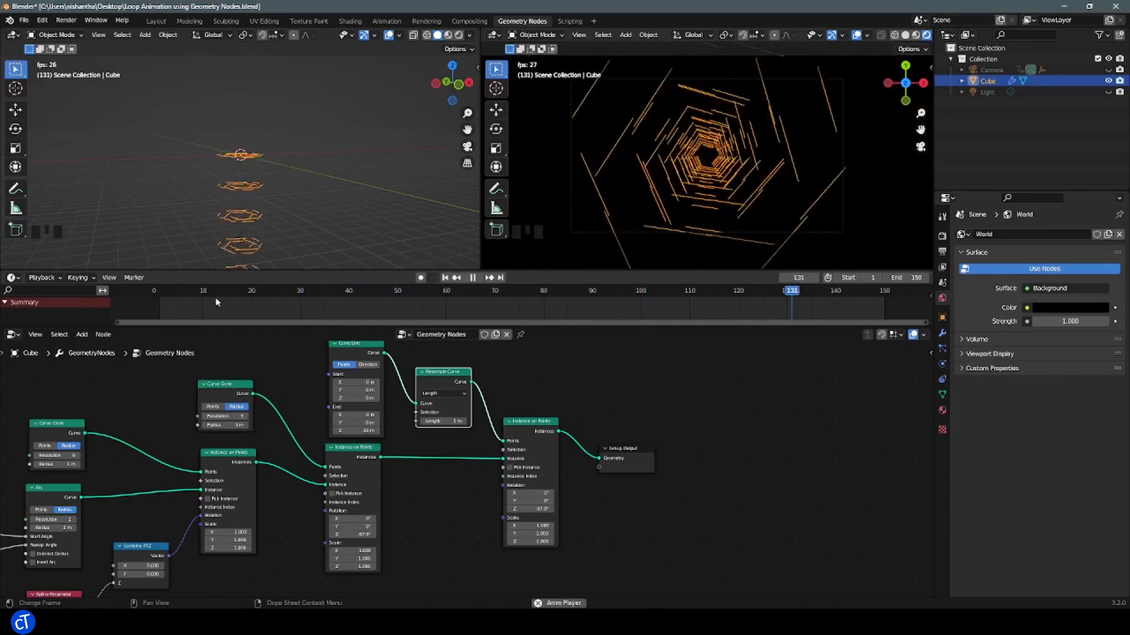
key("space")
scroll(666, 168, "up", 6)
scroll(667, 167, "down", 1)
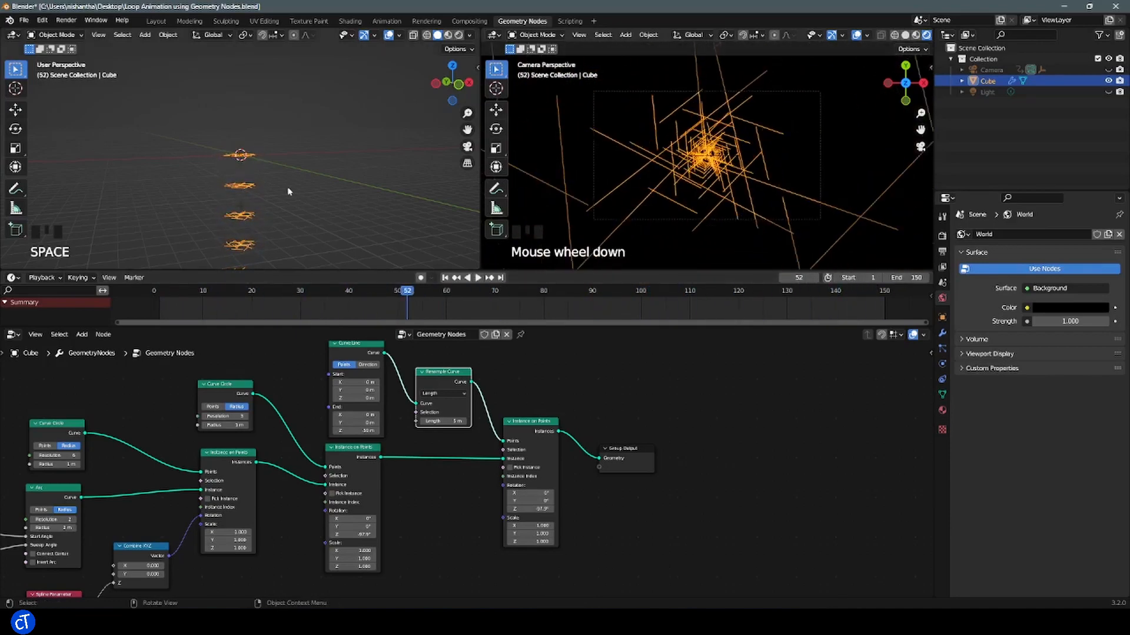
key("KP_0")
key("KP_0")
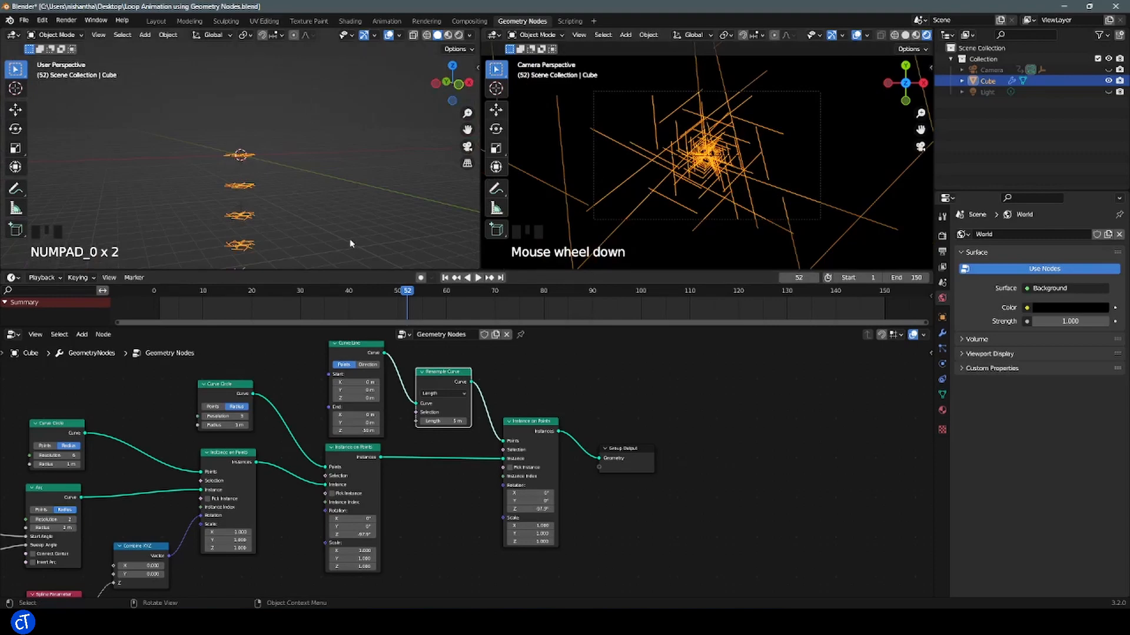
left_click_drag(407, 291, 684, 309)
Move Group Output aside and insert a Curve to Mesh node between the third Instance on Points and Group Output
middle_click_drag(681, 401, 463, 367)
left_click_drag(414, 416, 690, 404)
key("shift+a")
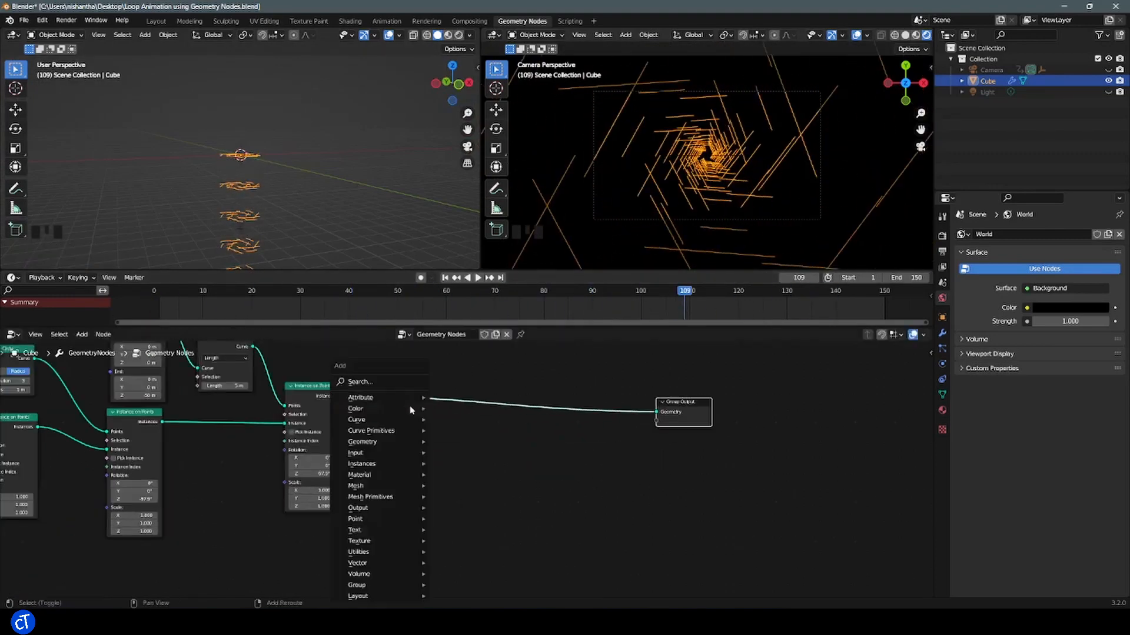
type("curve t")
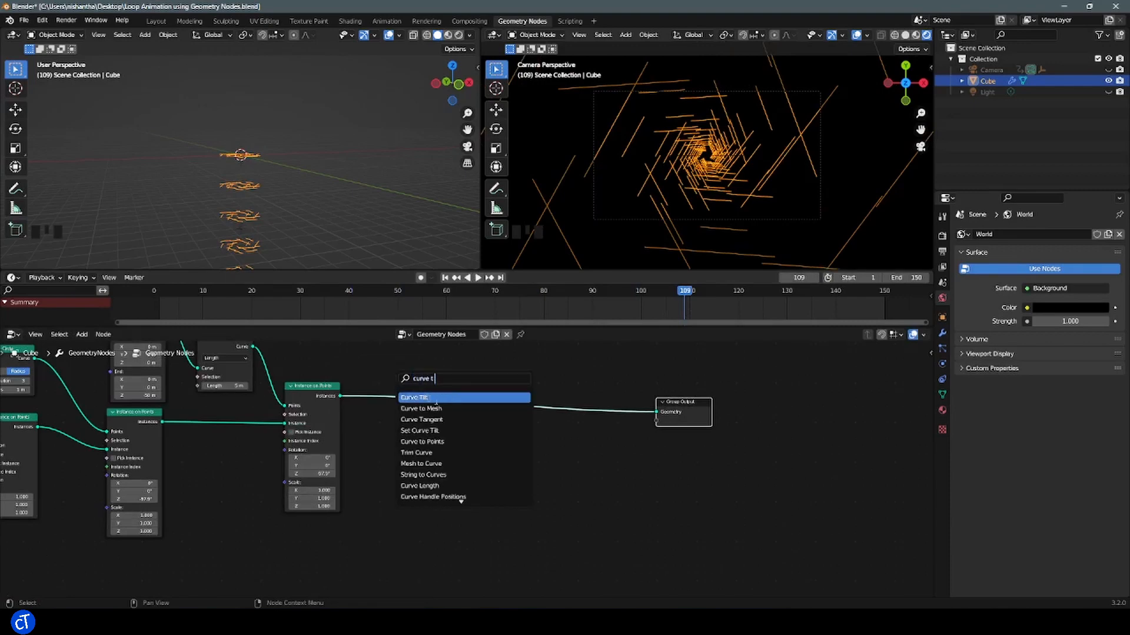
left_click(427, 408)
left_click(461, 348)
middle_click_drag(498, 459, 429, 531)
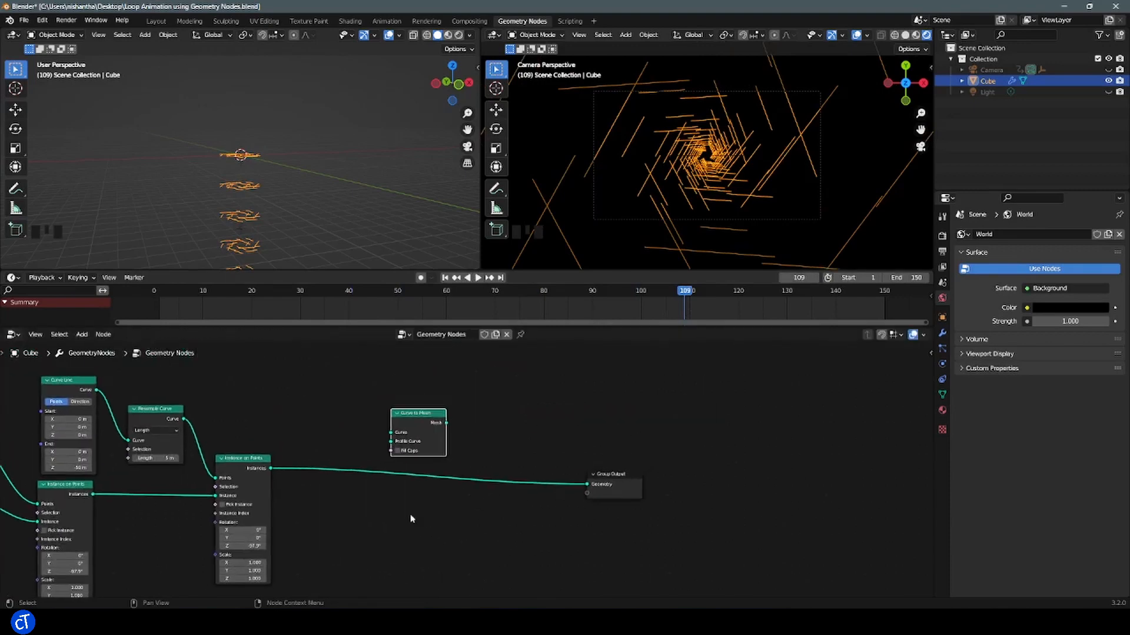
left_click_drag(432, 421, 439, 475)
Add a Curve Circle node, set its Resolution to 3, and connect its Curve to Curve to Mesh's Profile Curve
key("shift+a")
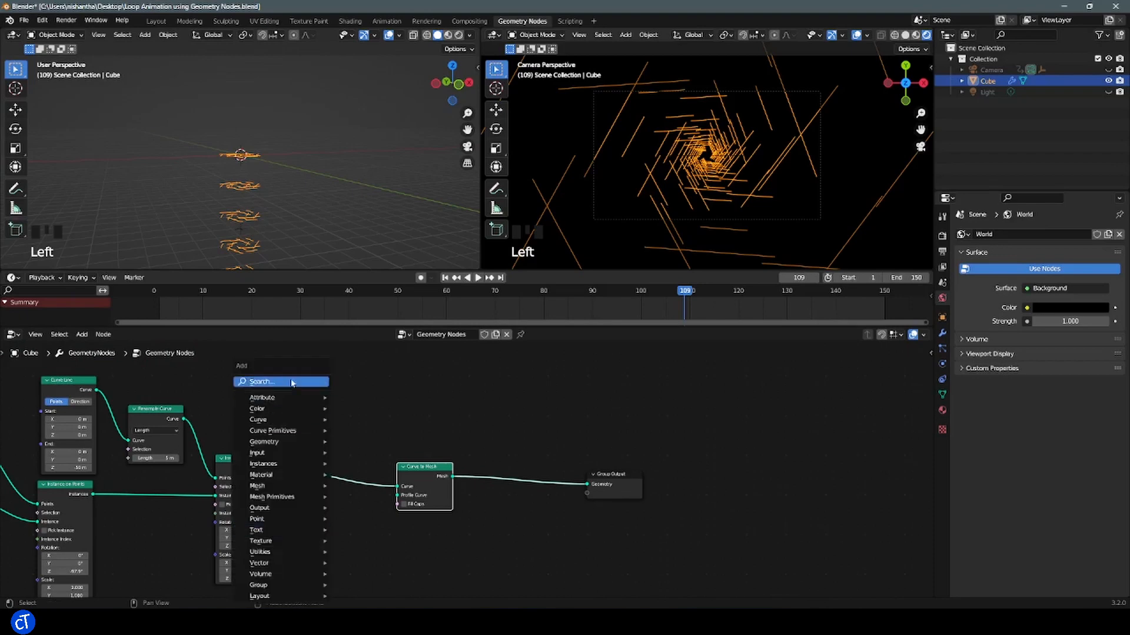
type("curve")
left_click(314, 498)
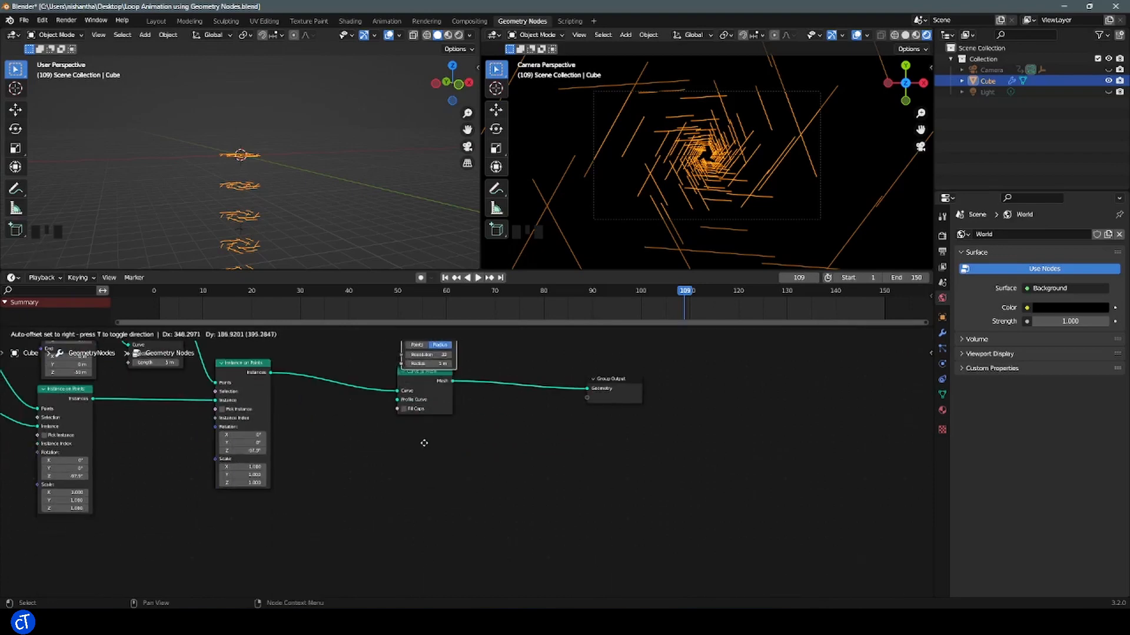
left_click(421, 444)
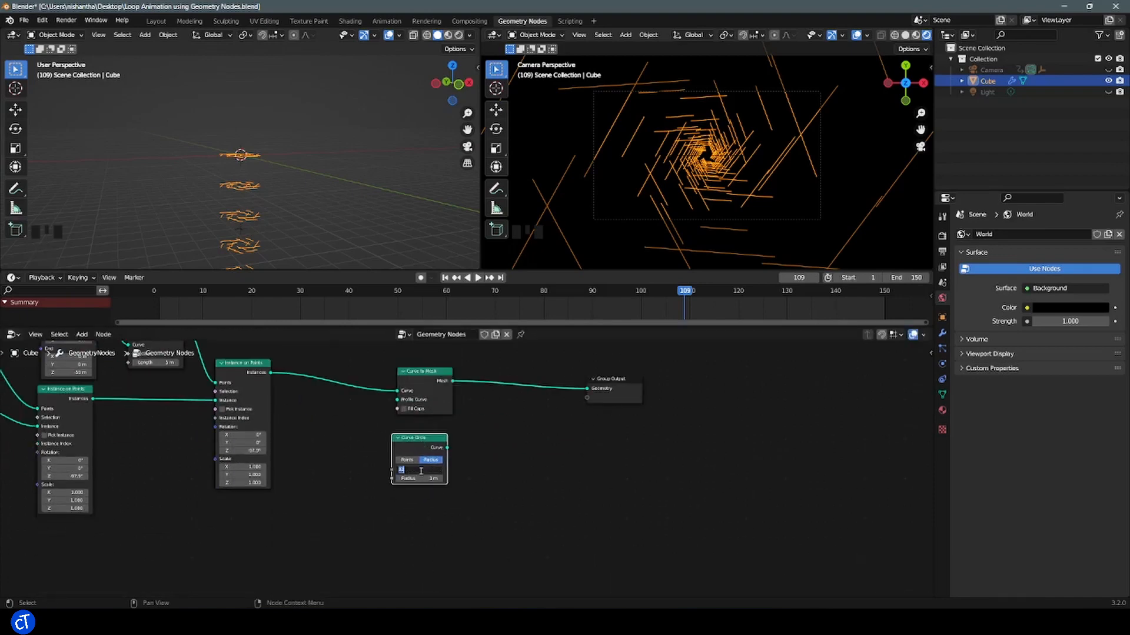
key("Return")
left_click_drag(448, 447, 398, 399)
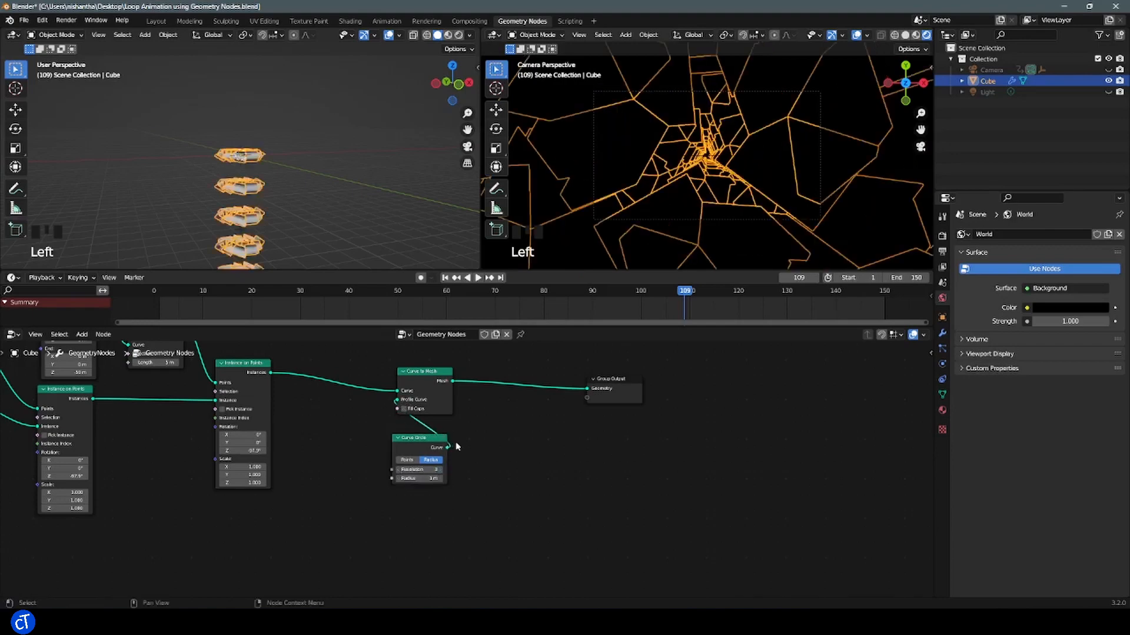
Set the Curve Circle's Radius to 0.02 m and scrub to frame 65 to check the tubes in the camera view
key("KP_0")
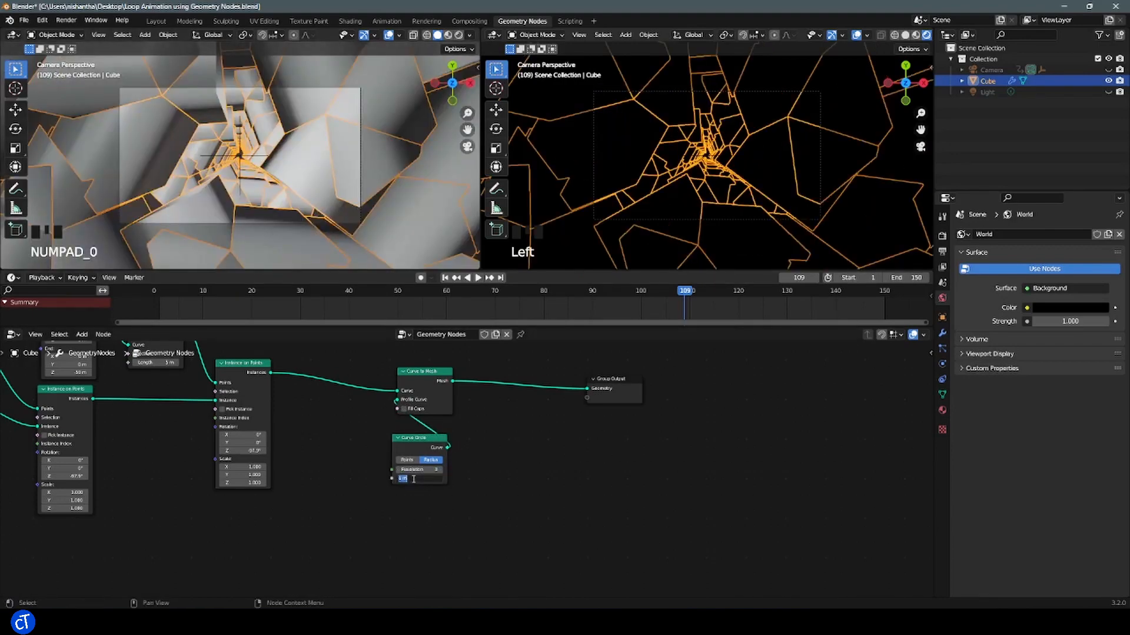
key("Return")
left_click_drag(312, 292, 470, 292)
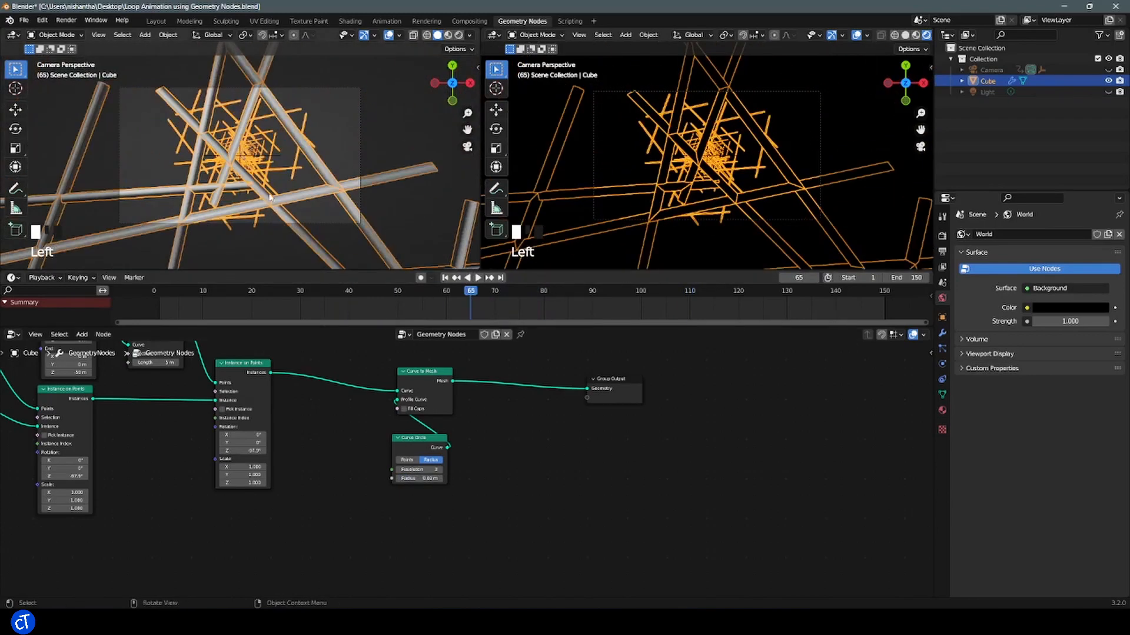
key("KP_0")
Insert a Set Material node between Curve to Mesh and Group Output
scroll(310, 200, "up", 3)
middle_click_drag(539, 465, 461, 482)
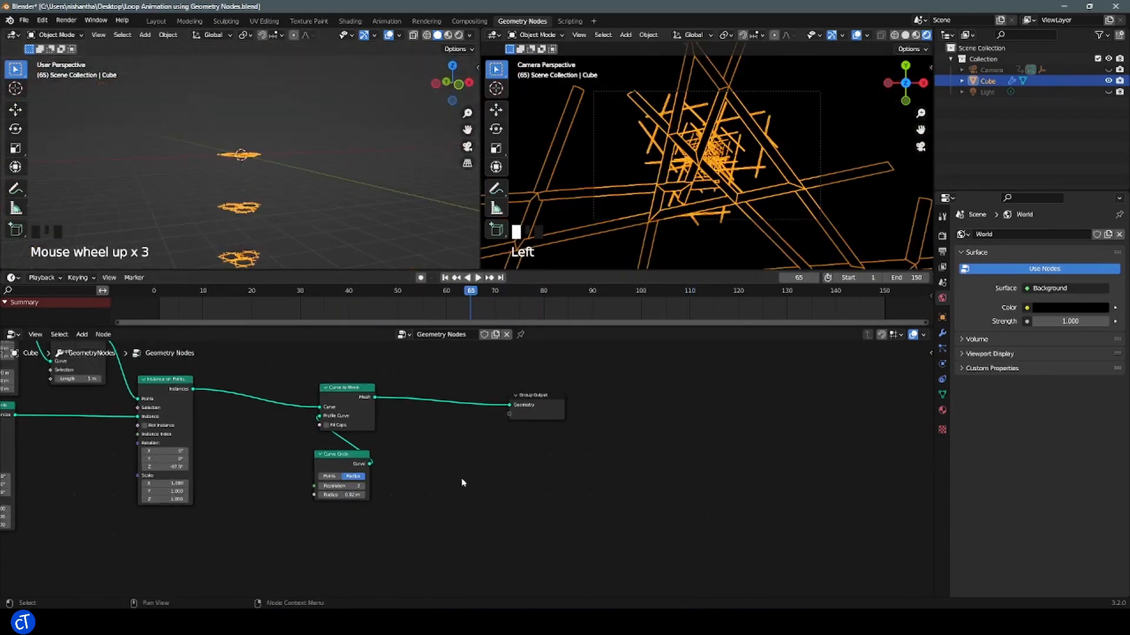
key("shift+a")
left_click(449, 383)
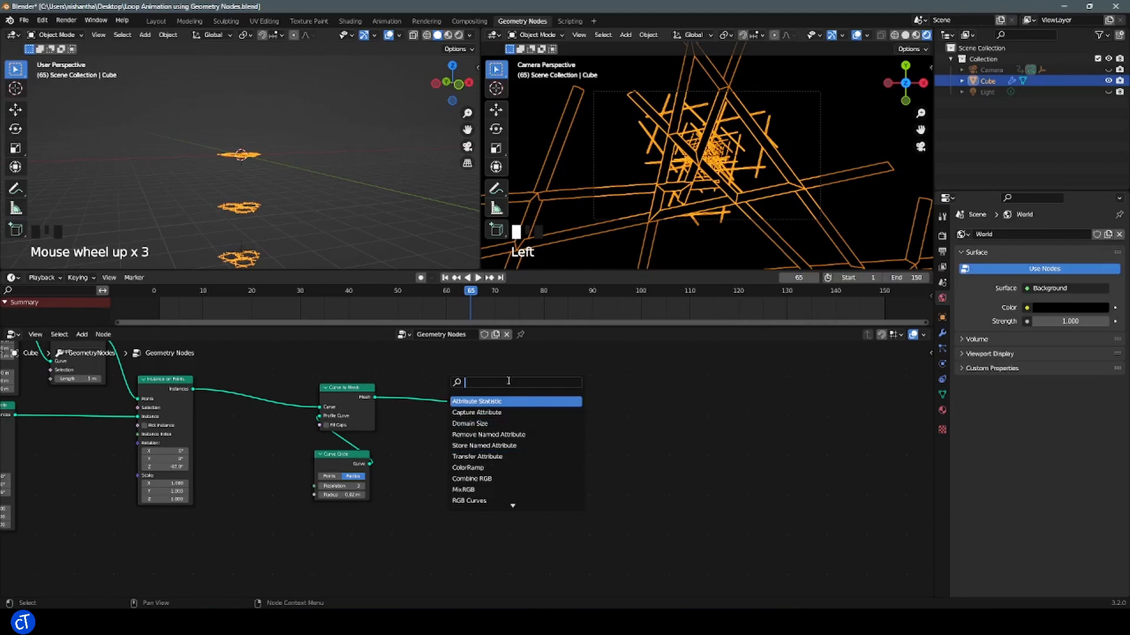
type("set")
left_click(512, 424)
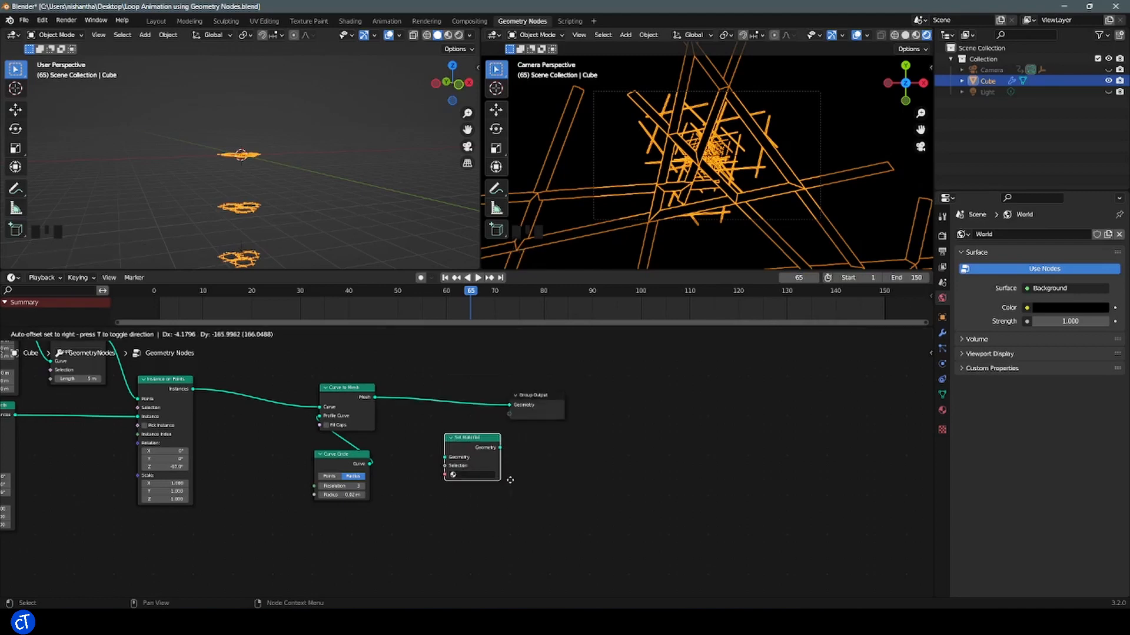
left_click(507, 419)
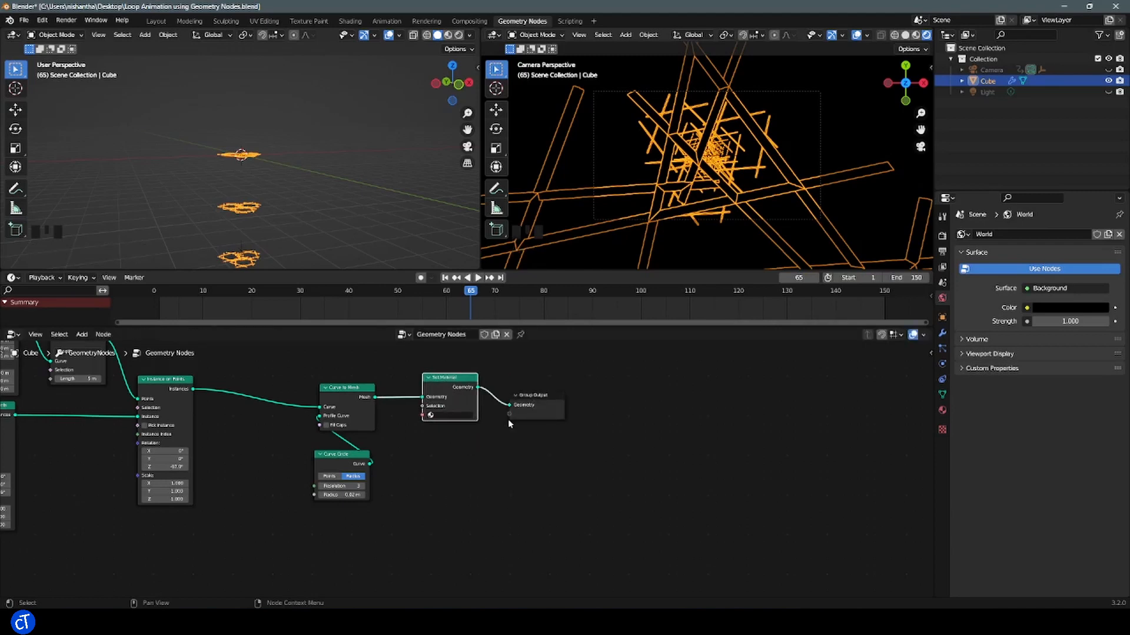
Rename the cube's existing material as Lines
left_click(942, 410)
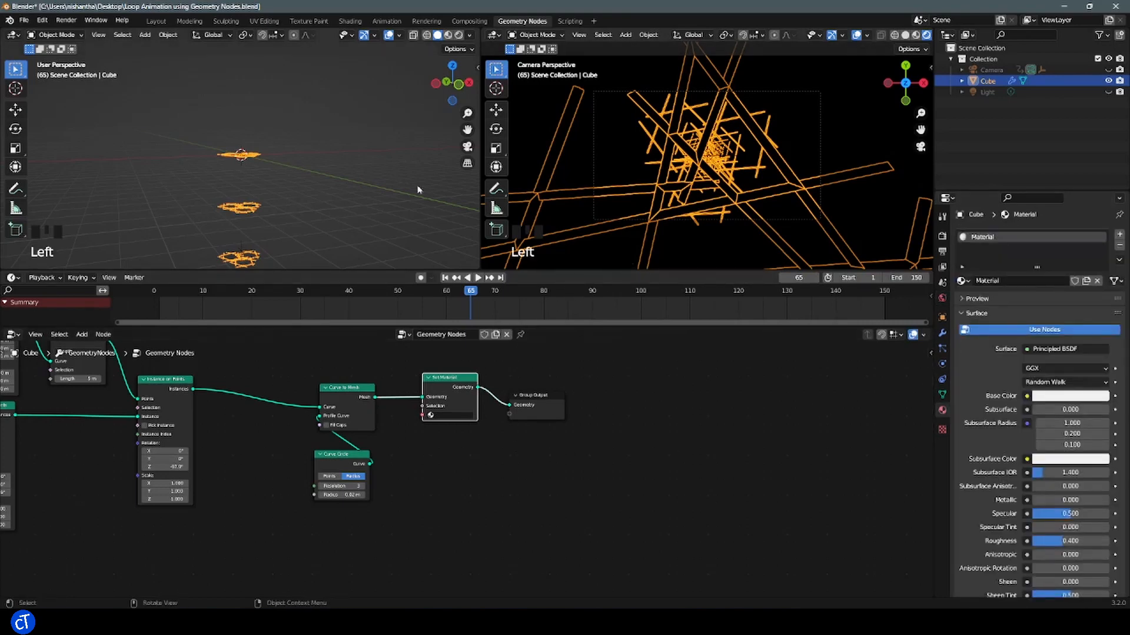
left_click(586, 218)
left_click(256, 158)
double_click(992, 239)
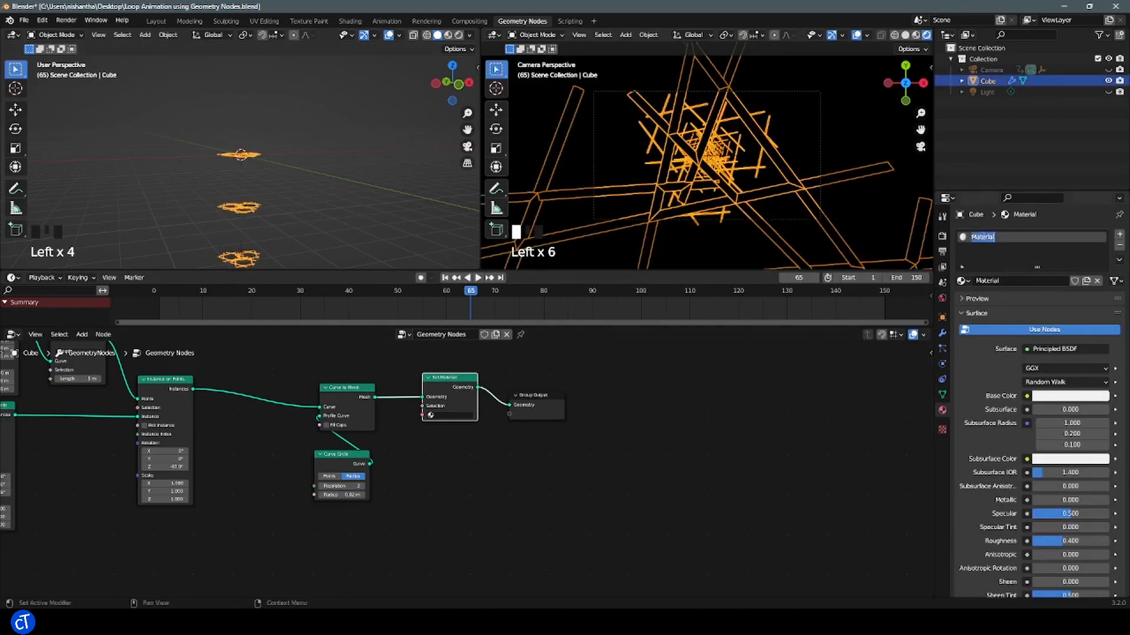
type("Lines")
Add a second material slot to the cube with a new material named Spheres
left_click(1120, 235)
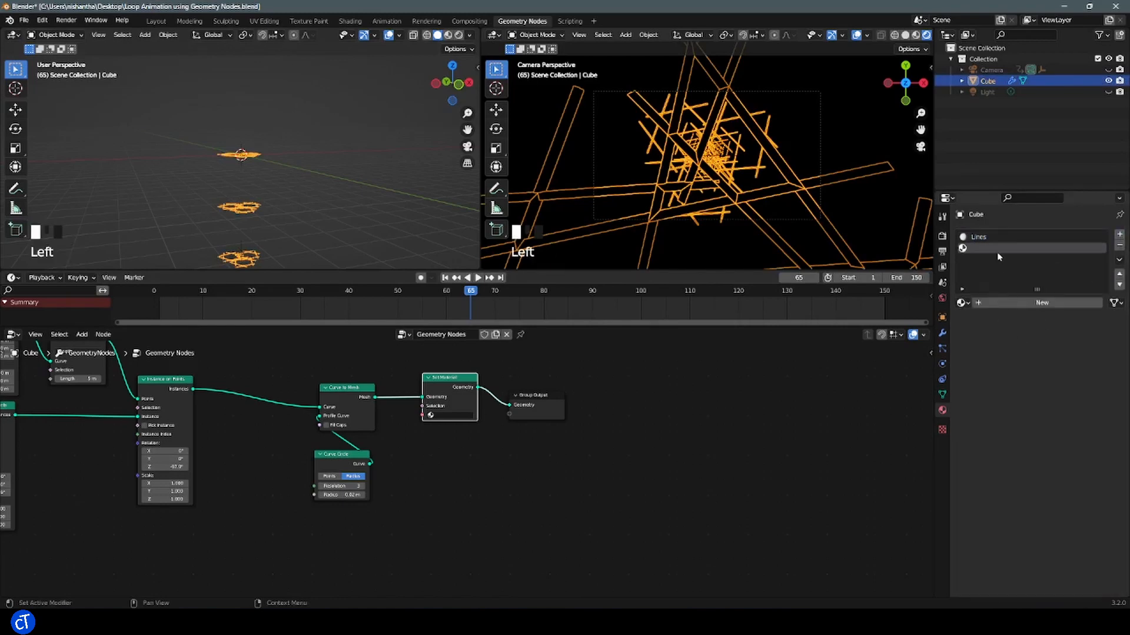
left_click(1017, 302)
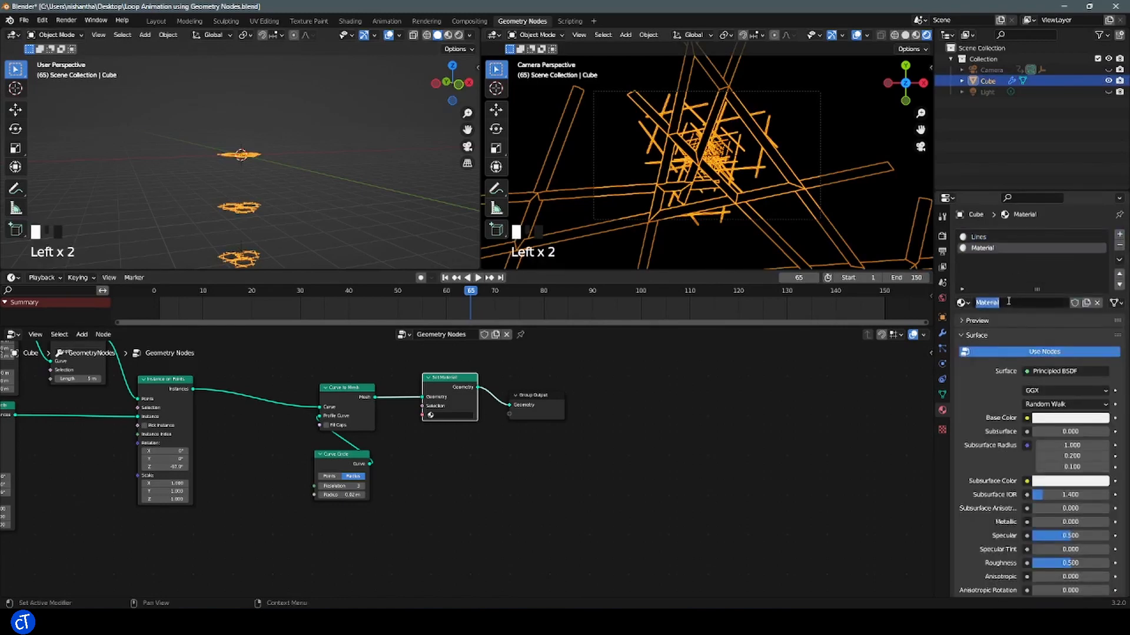
left_click(1008, 302)
type("Spheres")
key("Return")
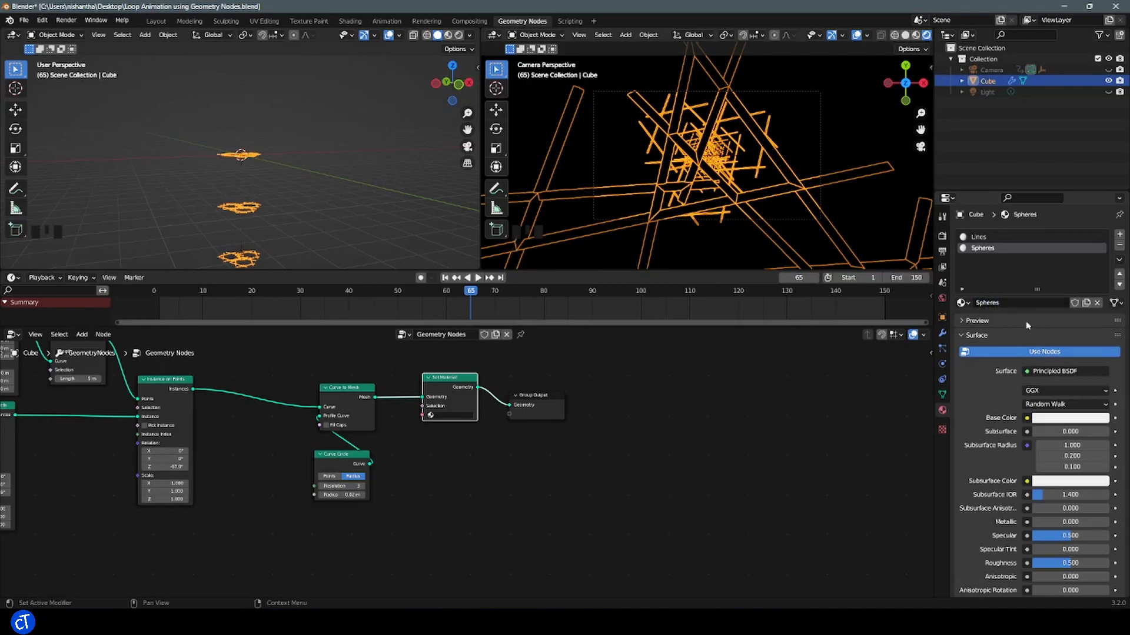
Make the Lines slot active and assign the Lines material in the Set Material node
left_click(982, 238)
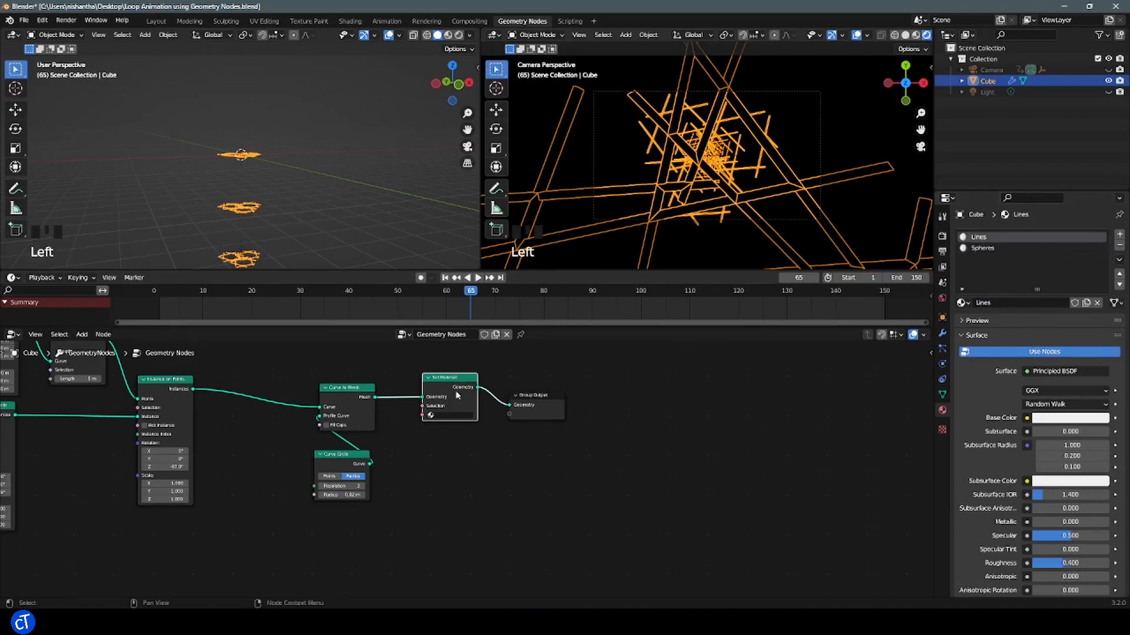
left_click(450, 415)
left_click(448, 426)
Change the Lines material's Emission color to white and scrub the animation to frame 91
scroll(1057, 339, "down", 12)
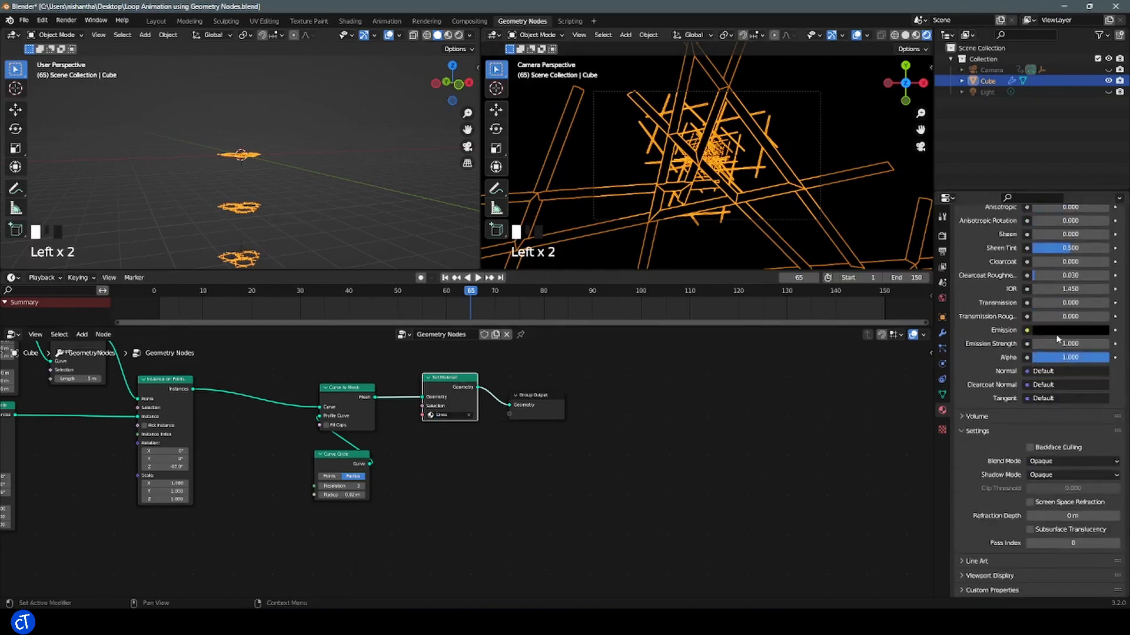
left_click(1059, 331)
left_click_drag(1099, 247, 1099, 173)
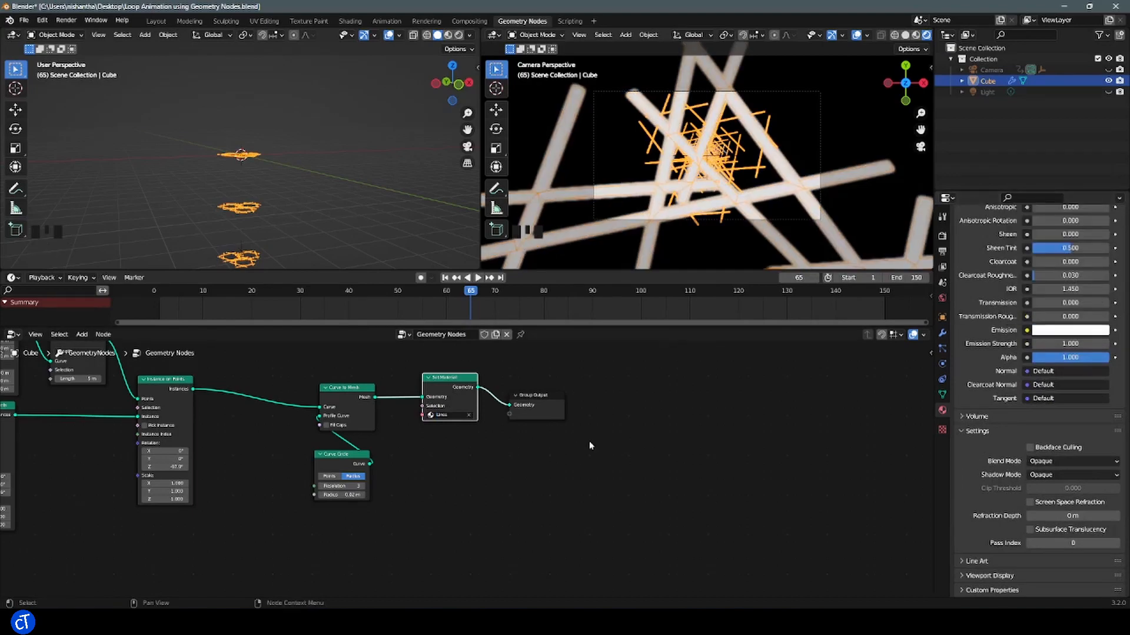
left_click_drag(665, 291, 597, 306)
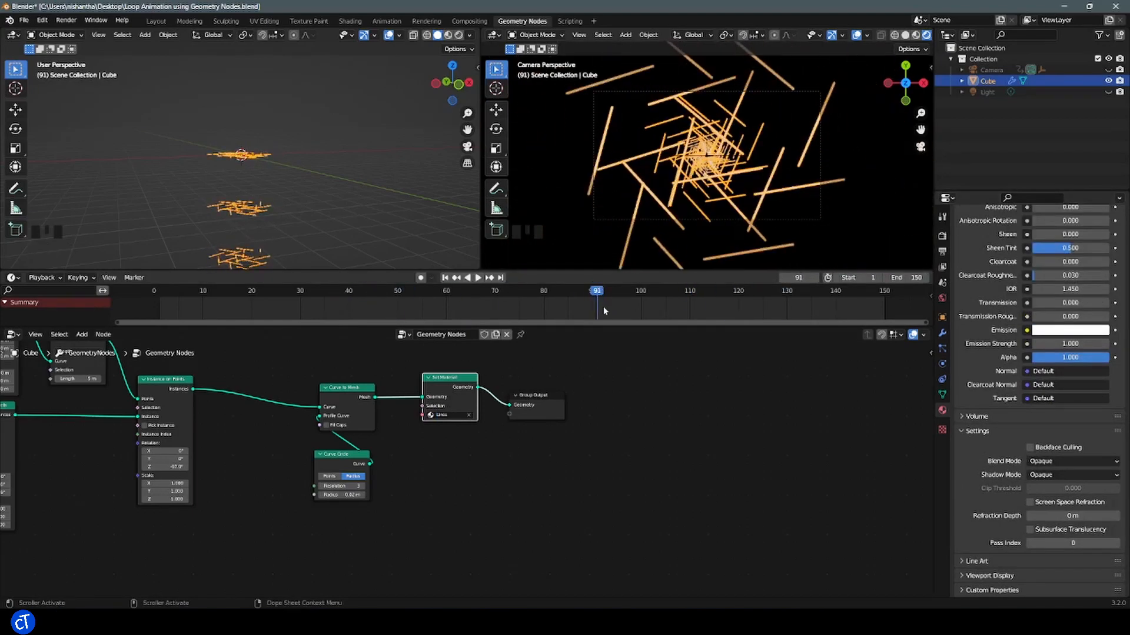
Set the Lines material's Emission Strength to 25, deselect the cube, and scrub the animation to frame 49
left_click(1064, 344)
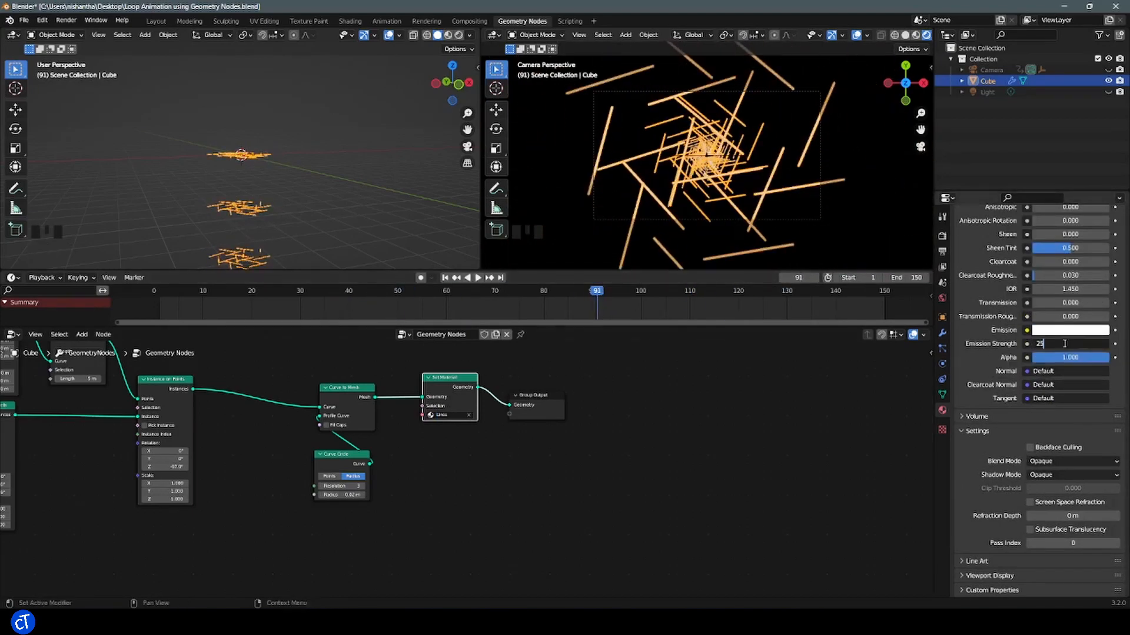
key("Return")
left_click(589, 247)
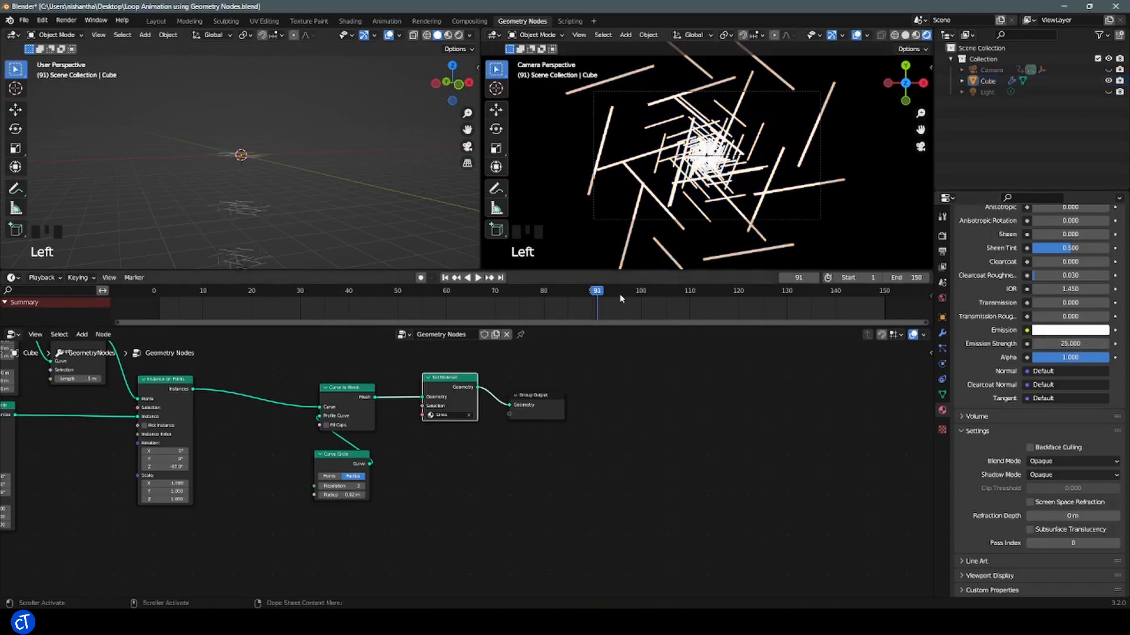
left_click_drag(620, 294, 393, 294)
scroll(746, 214, "up", 2)
scroll(746, 215, "down", 1)
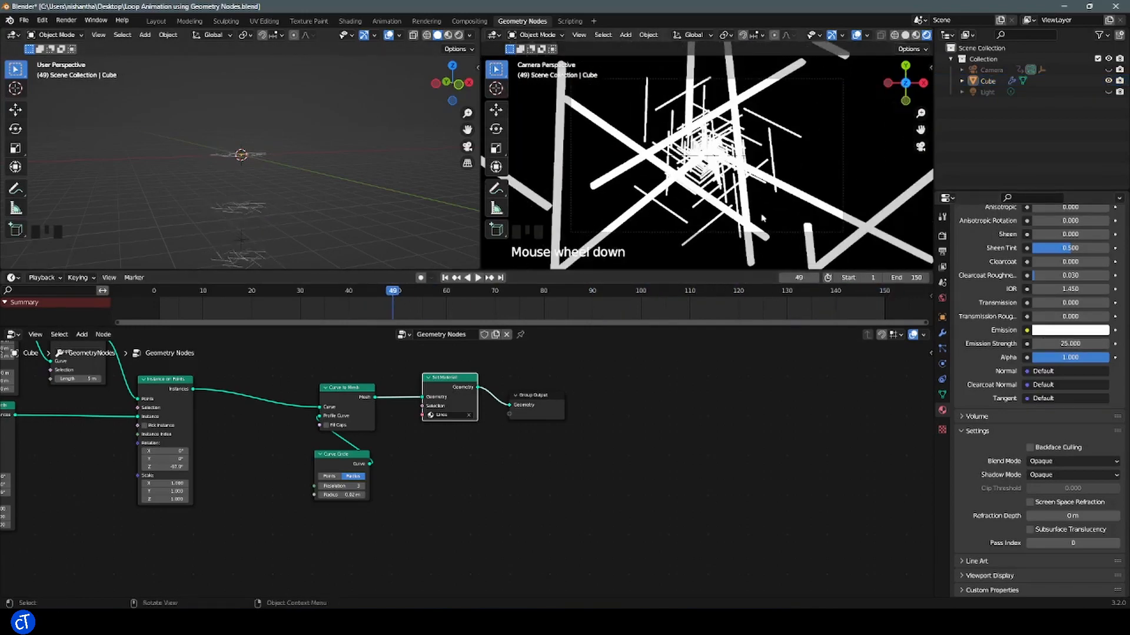
Tint the Lines material's Emission color light blue and scrub to frame 107 to check it in the camera view
left_click(1072, 330)
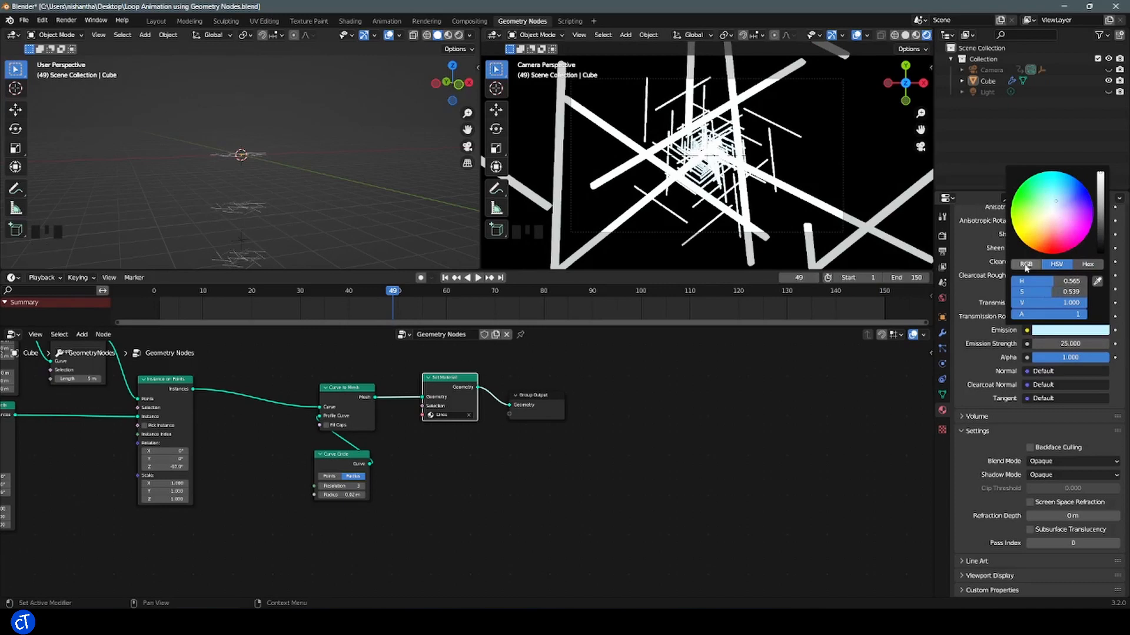
left_click_drag(393, 291, 675, 295)
scroll(550, 231, "down", 3)
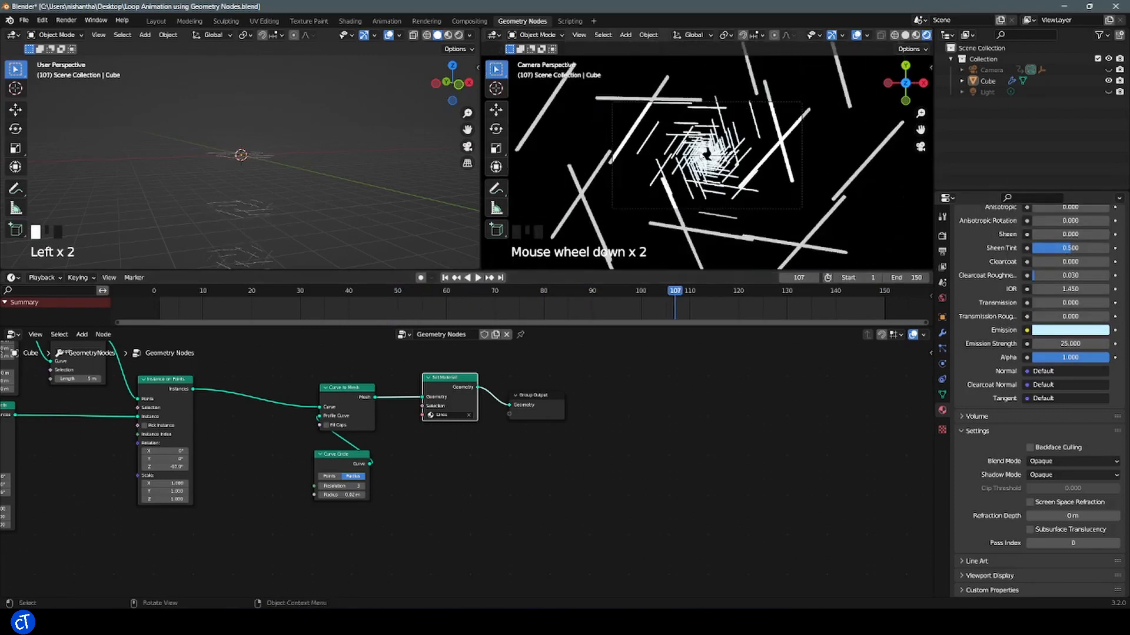
scroll(550, 232, "up", 3)
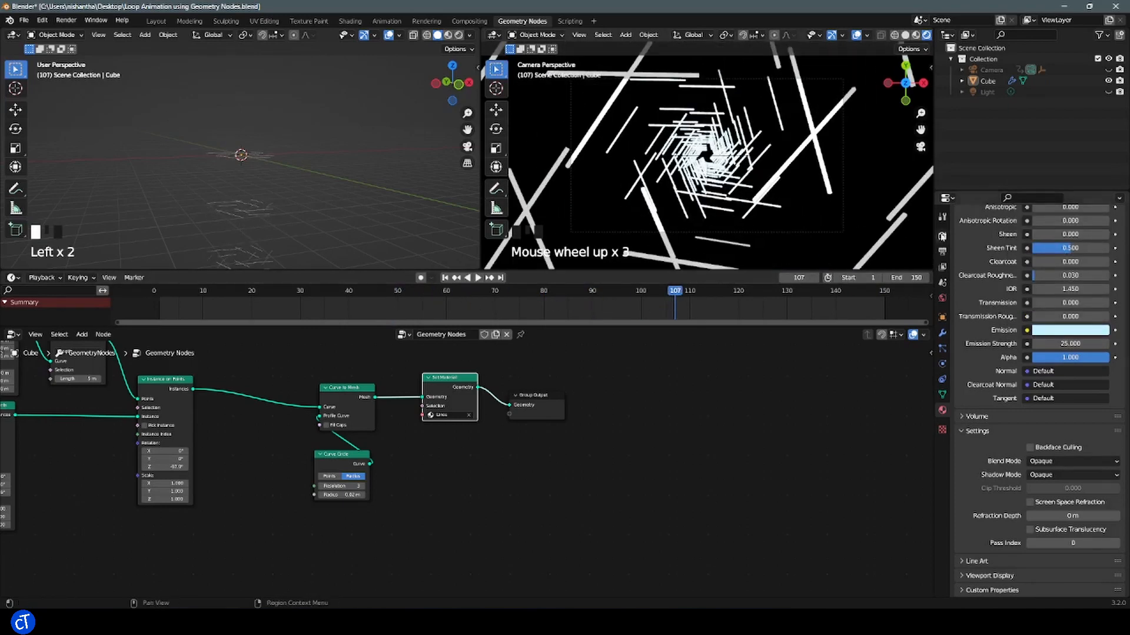
Enable Bloom in the Eevee render settings and scrub the animation to frame 109
left_click(942, 235)
left_click(970, 326)
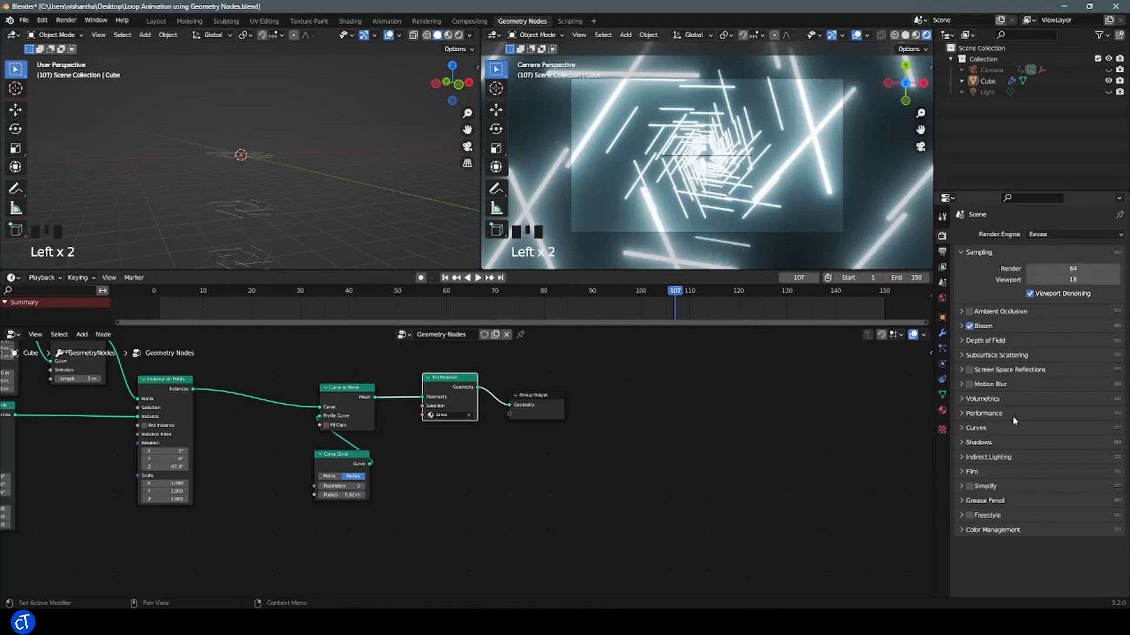
mouse_move(681, 295)
left_mouse_down()
mouse_move(636, 292)
mouse_move(683, 277)
left_mouse_up()
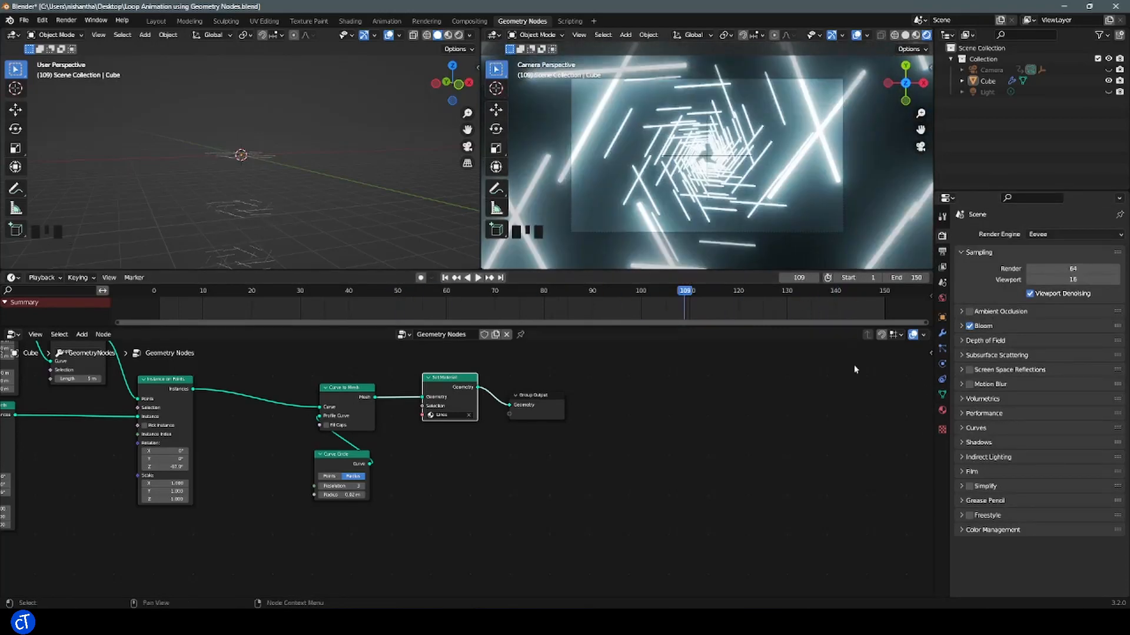
Set the Color Management Look to Medium High Contrast
left_click(1042, 530)
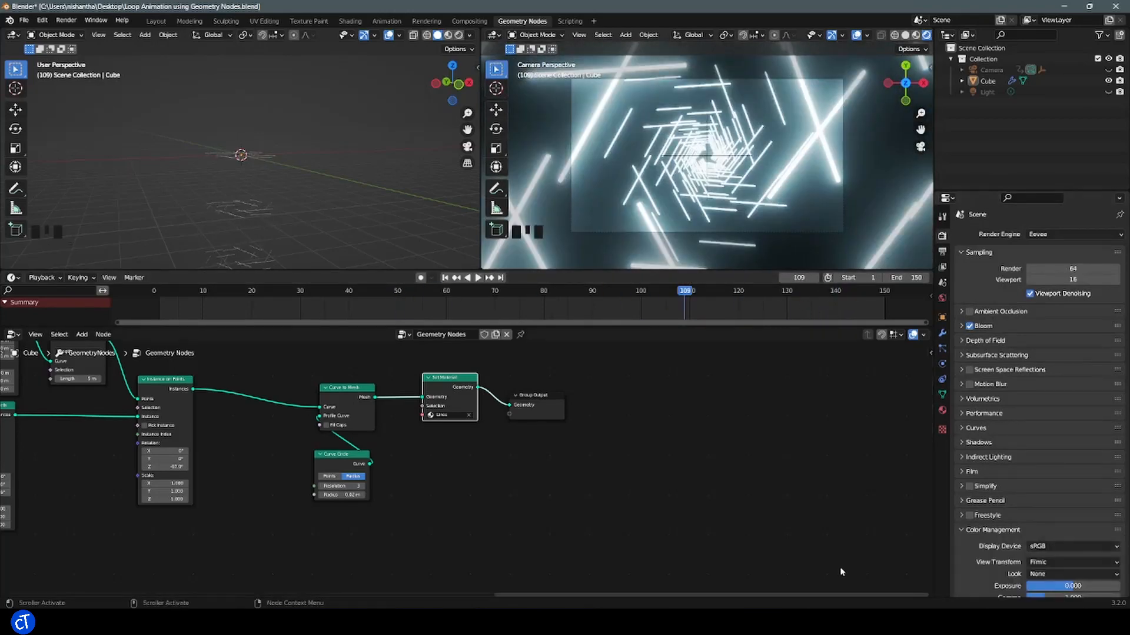
left_click(1070, 574)
left_click(1063, 526)
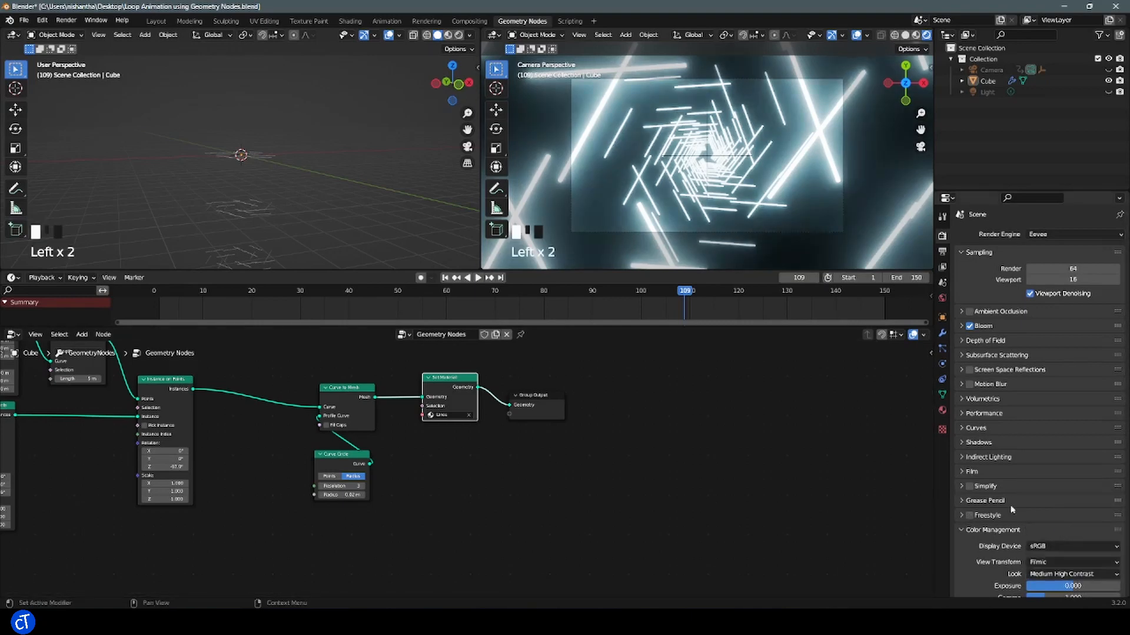
Set the Bloom Intensity to 0.025
left_click(980, 326)
double_click(1048, 390)
type(".02")
key("Return")
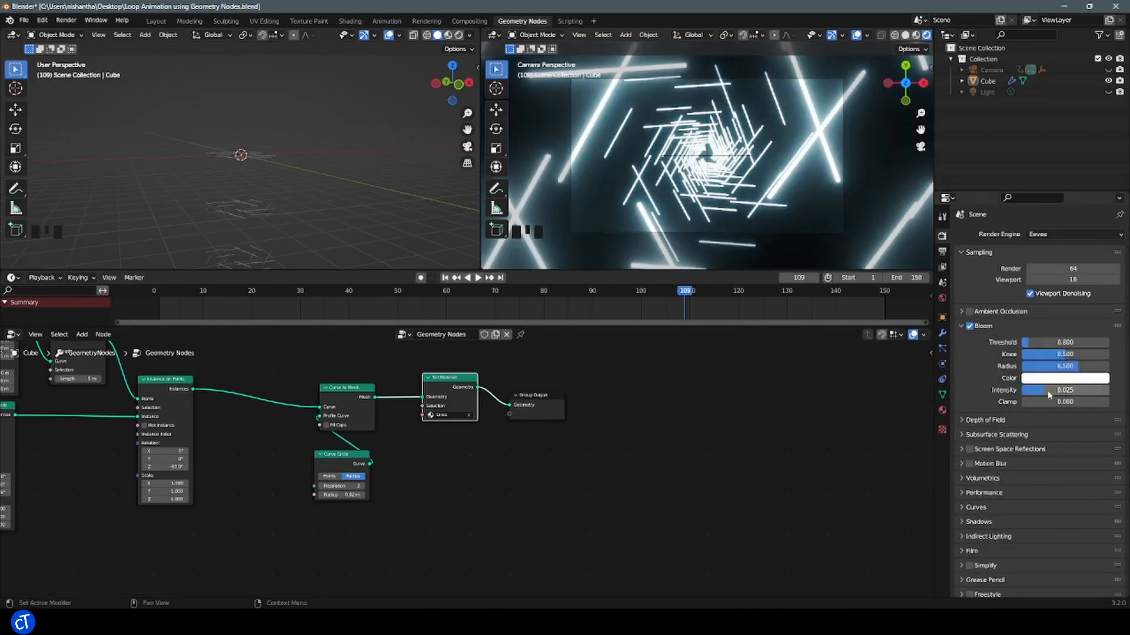
Shift the Lines material's Emission color to cyan
left_click(943, 410)
scroll(1030, 412, "down", 8)
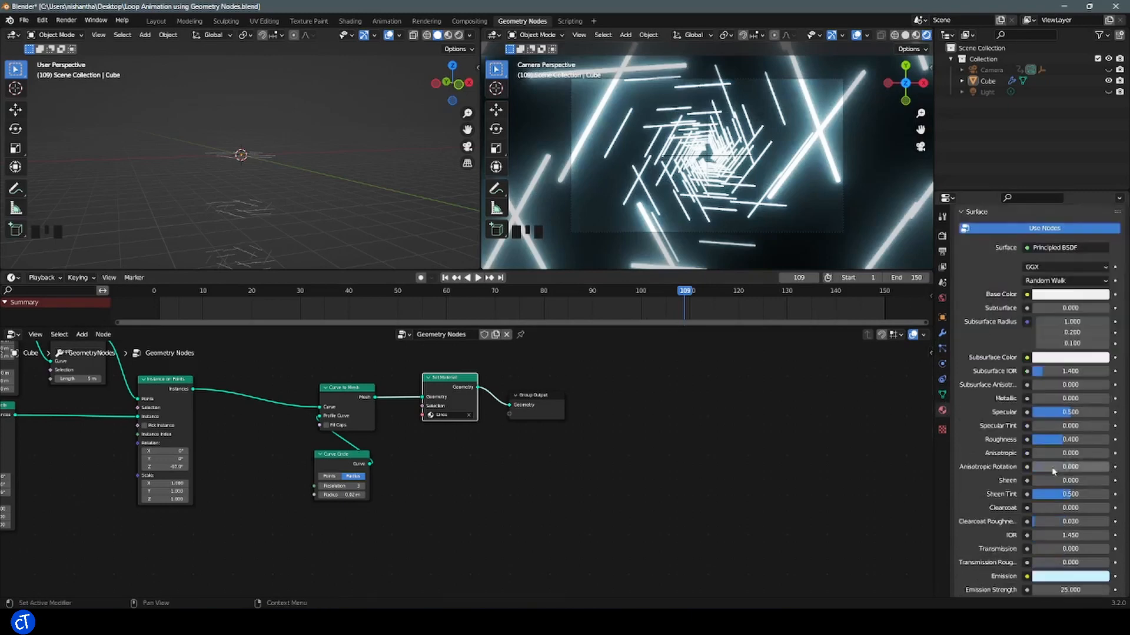
left_click(1069, 470)
left_click(1055, 343)
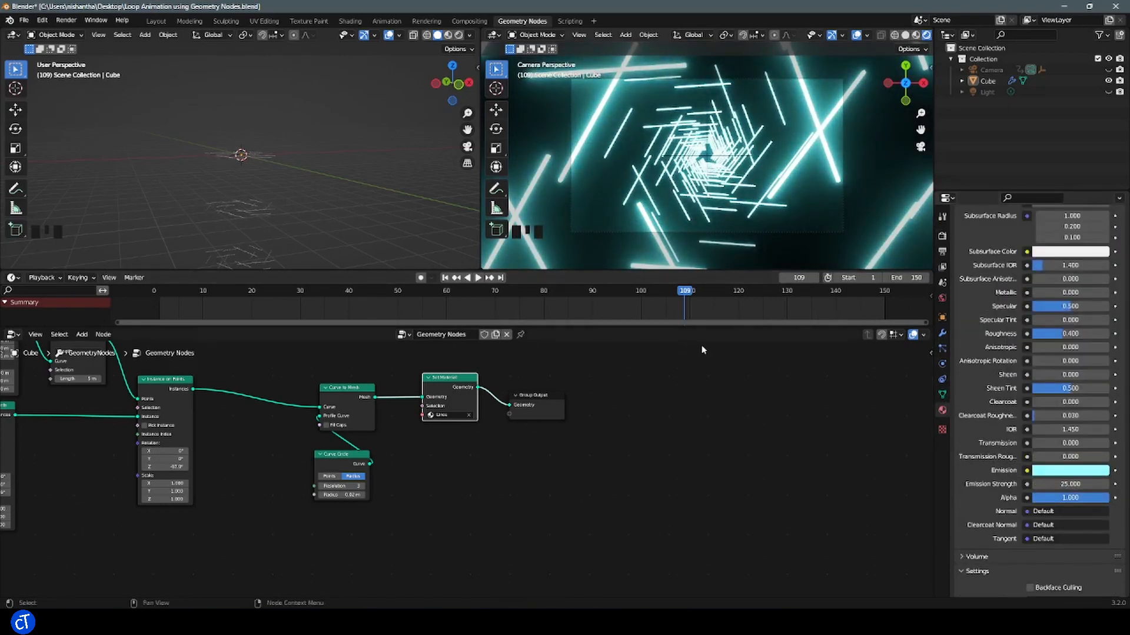
Lower the Lines material's Emission Strength to 8
left_click_drag(1072, 483, 1051, 483)
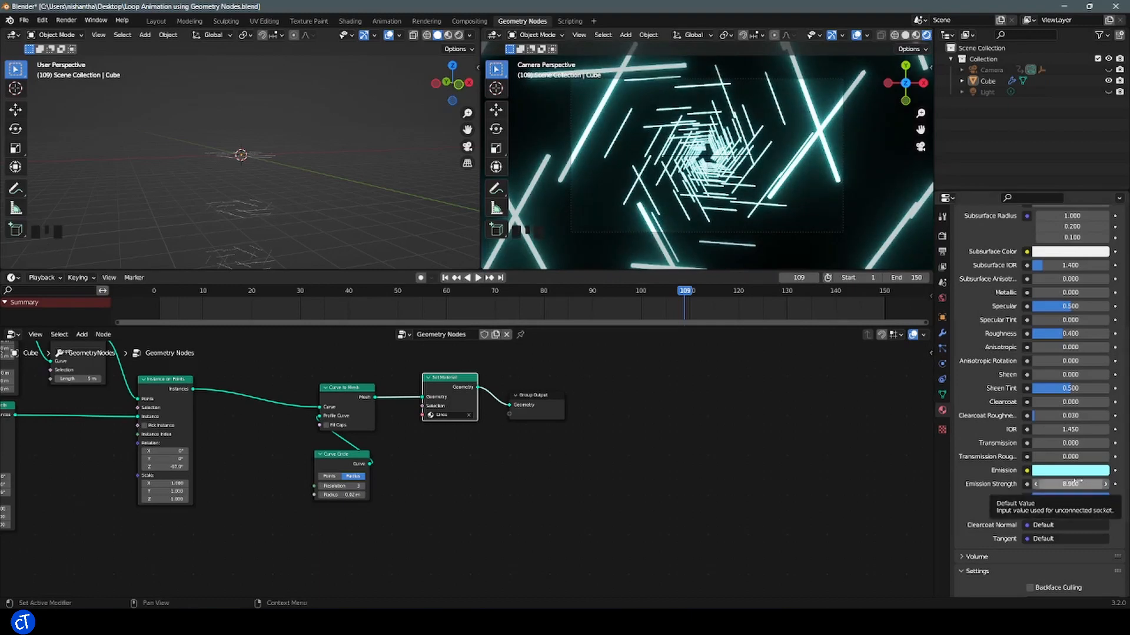
left_click(1064, 484)
type("8")
key("Return")
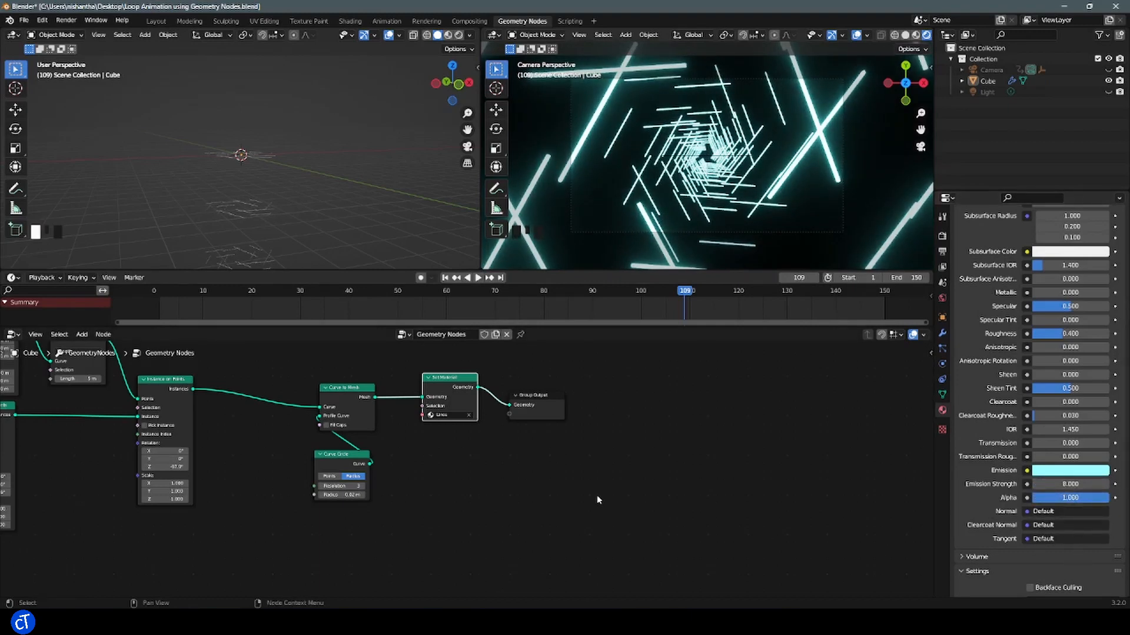
Set the Bloom Intensity to 0.035
left_click(942, 235)
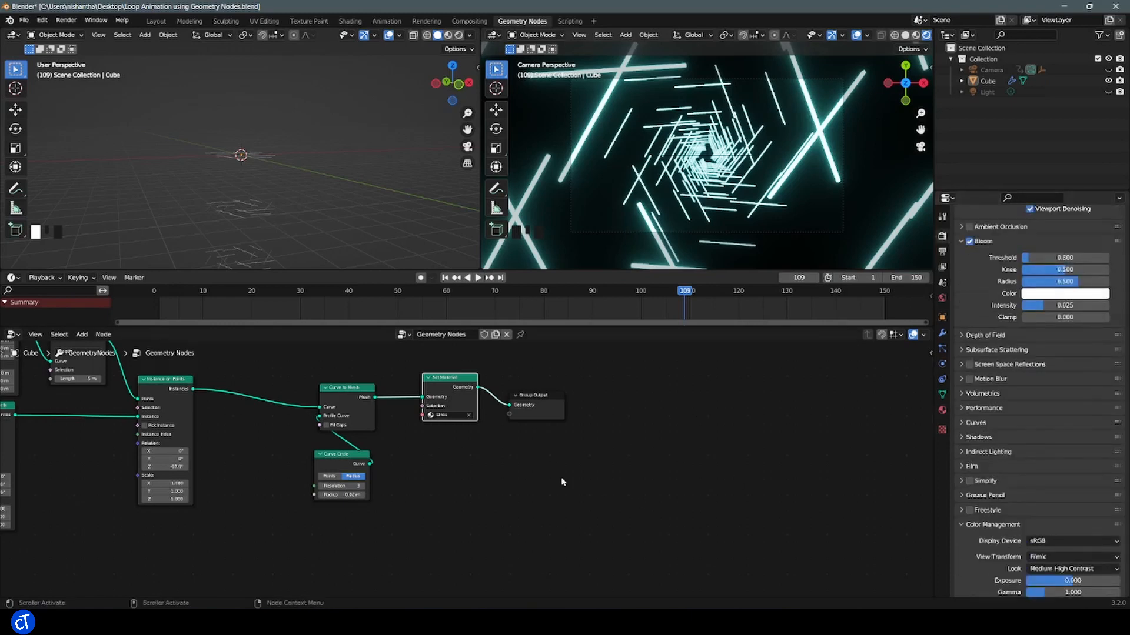
left_click_drag(1049, 305, 1053, 306)
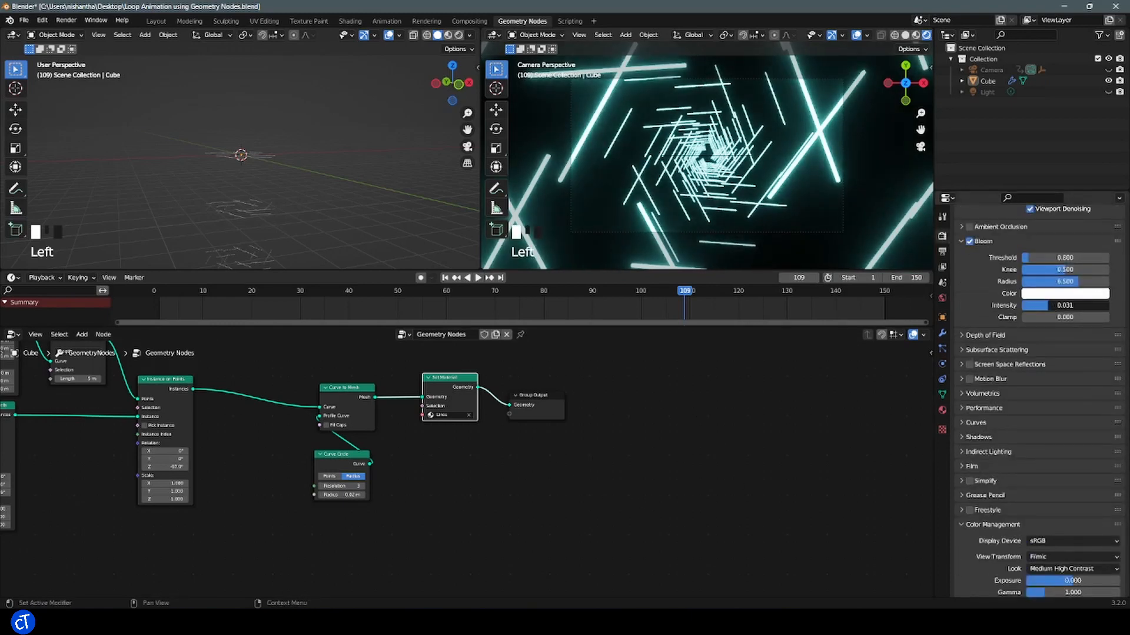
left_click(1050, 306)
type(".035")
key("Return")
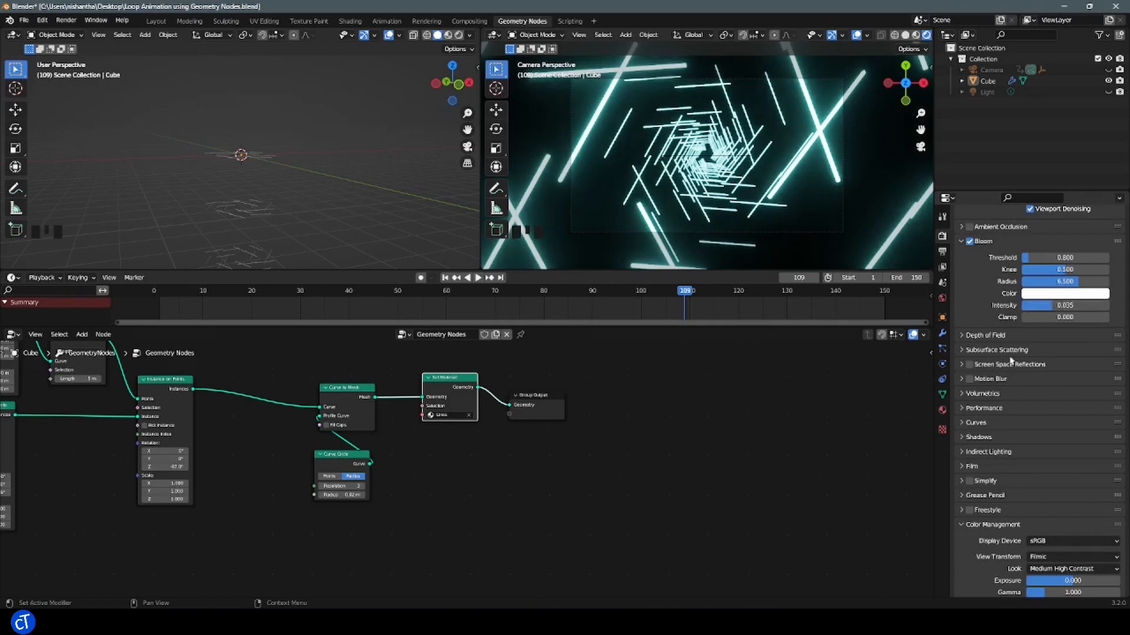
Set the Curve Circle node's Radius to 0.002 m and move the timeline to frame 86
left_click(341, 495)
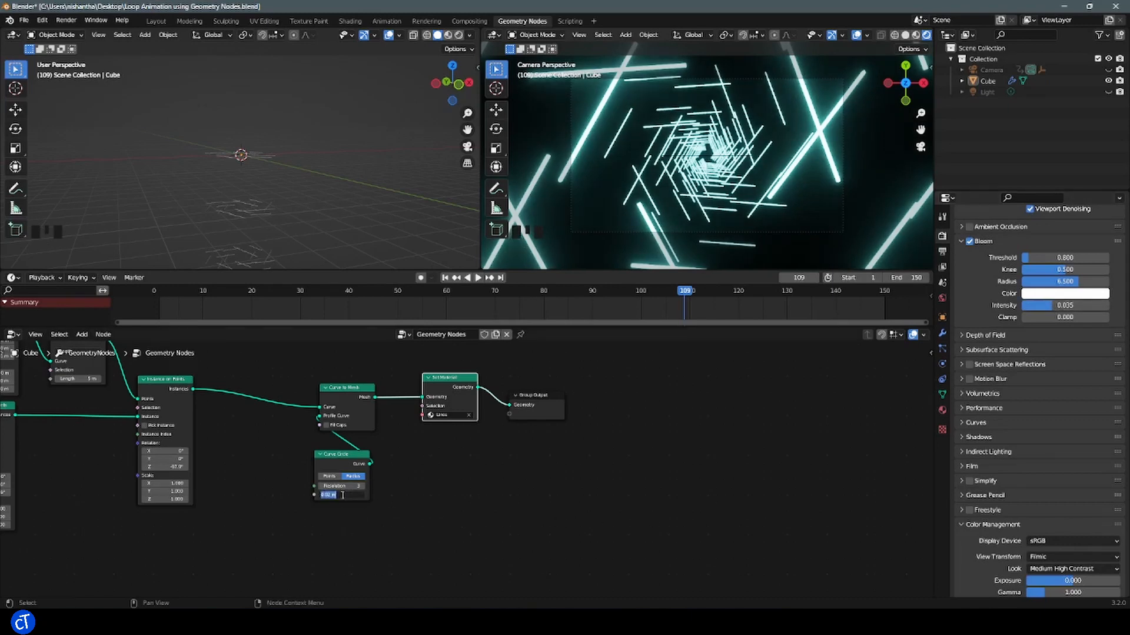
key("Return")
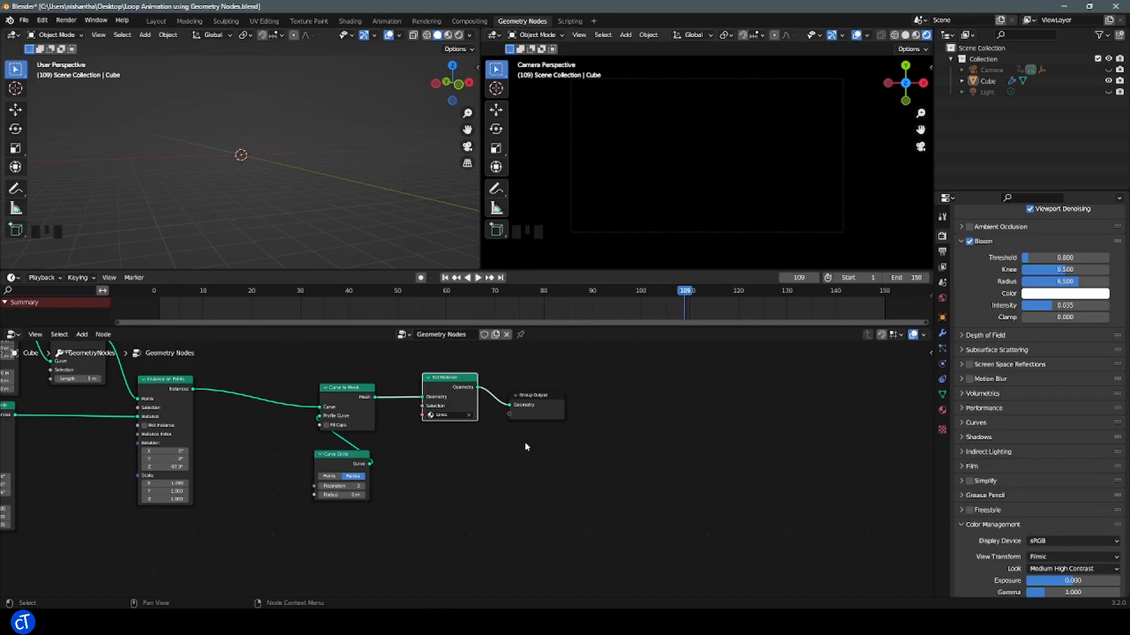
key("ctrl+z")
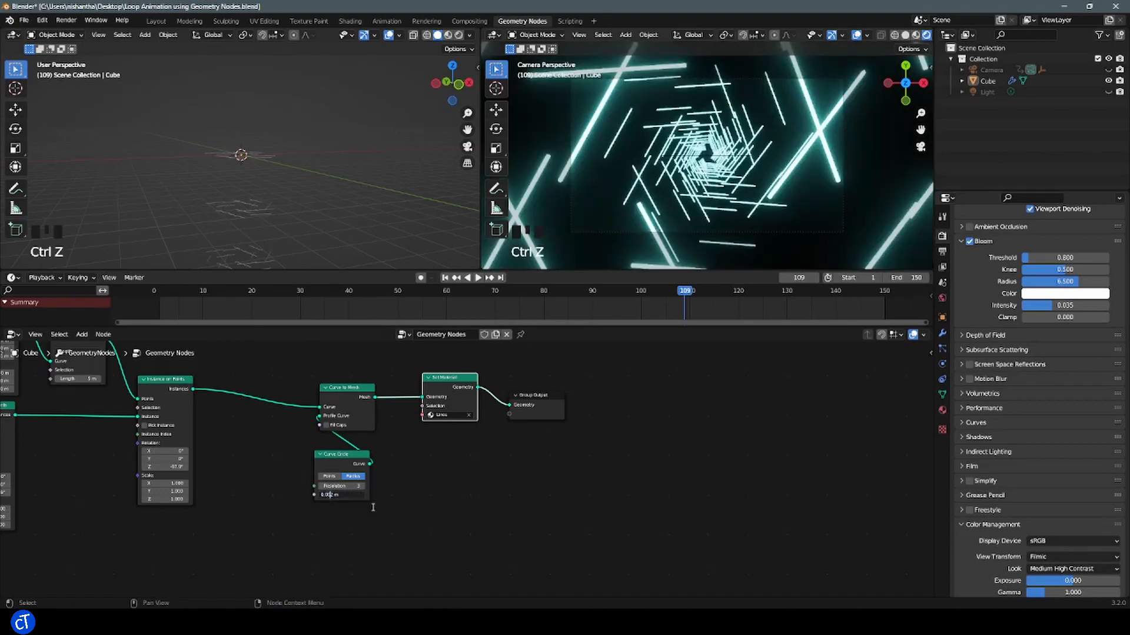
type("0")
key("Return")
left_click_drag(684, 294, 573, 308)
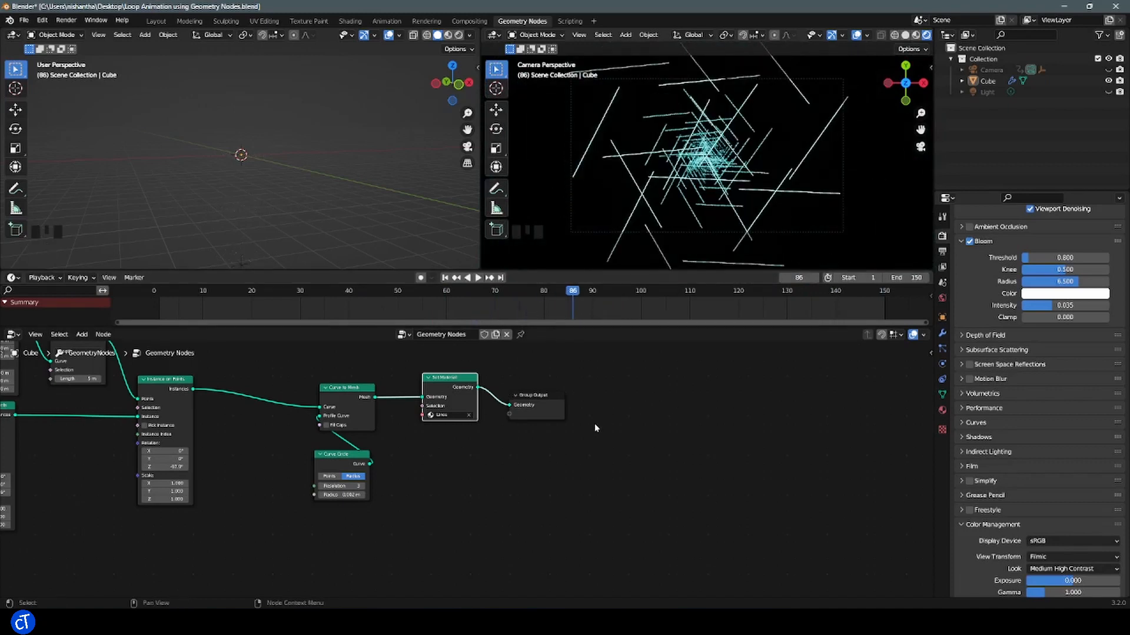
Shift the Group Output away from Set Material and add an Instance on Points node above the existing node chain
left_click_drag(534, 400, 605, 381)
left_click(1036, 621)
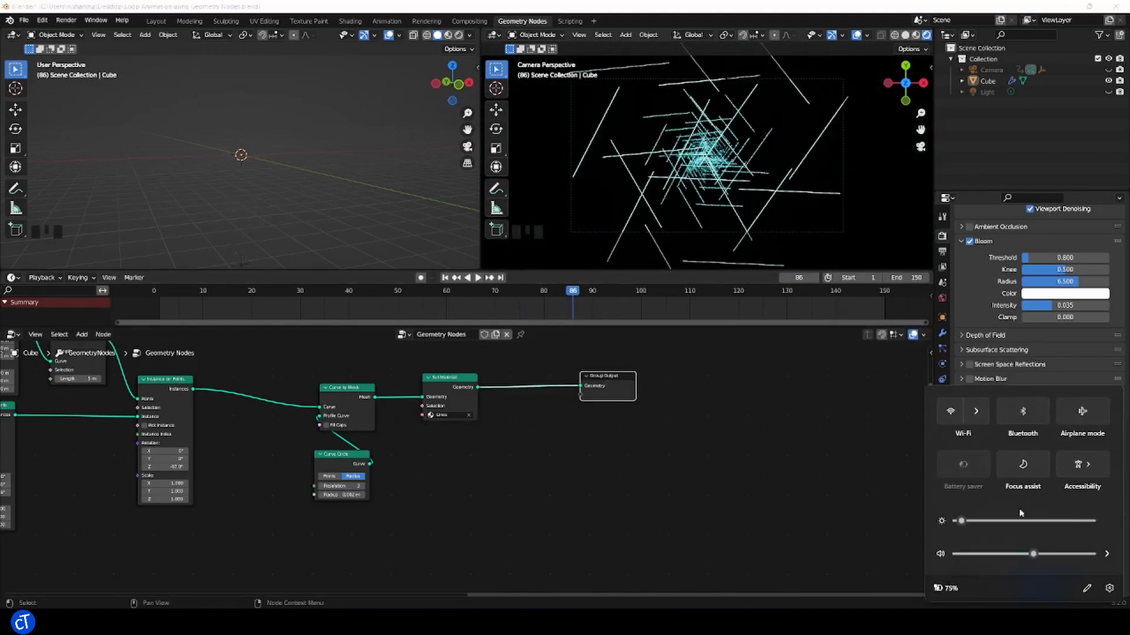
left_click(808, 478)
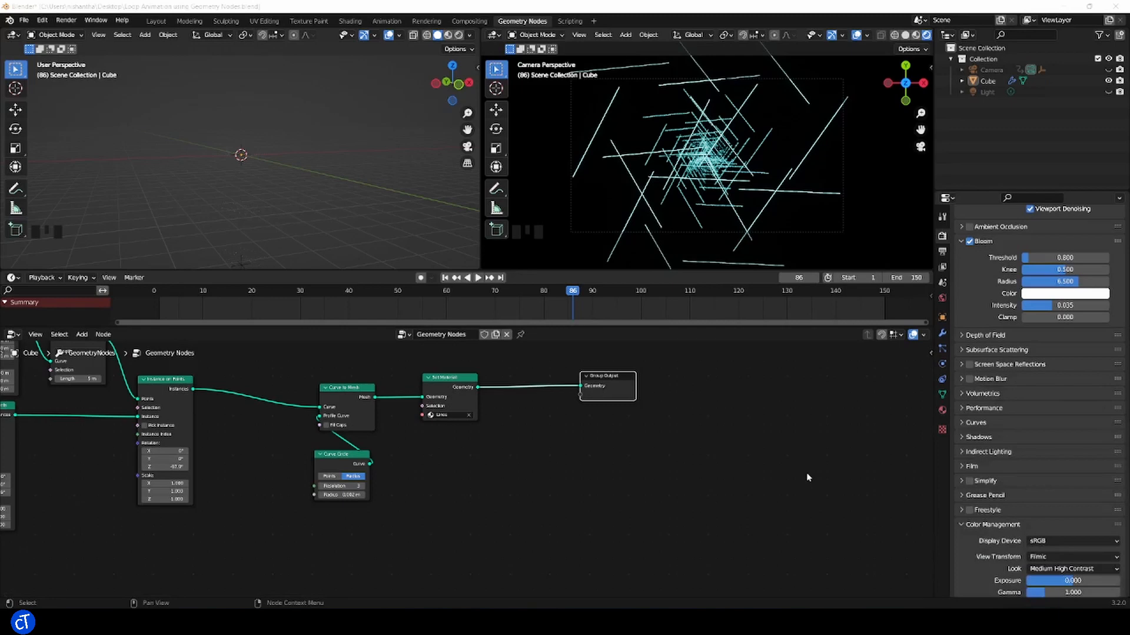
scroll(712, 232, "up", 2)
middle_click_drag(517, 352, 605, 375)
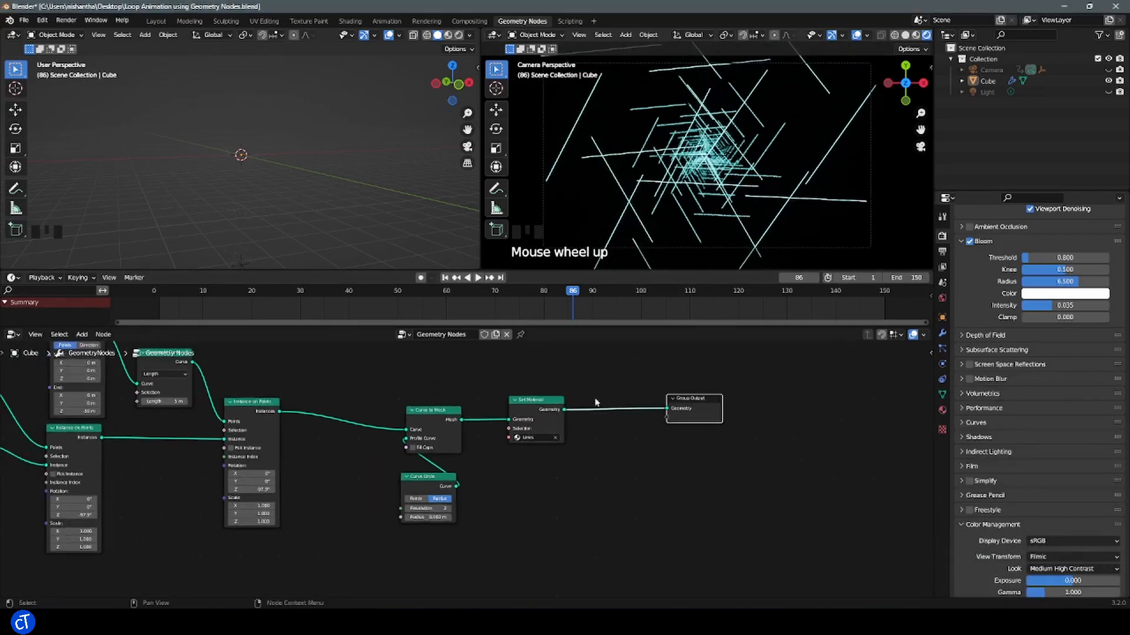
key("shift+a")
type("insta")
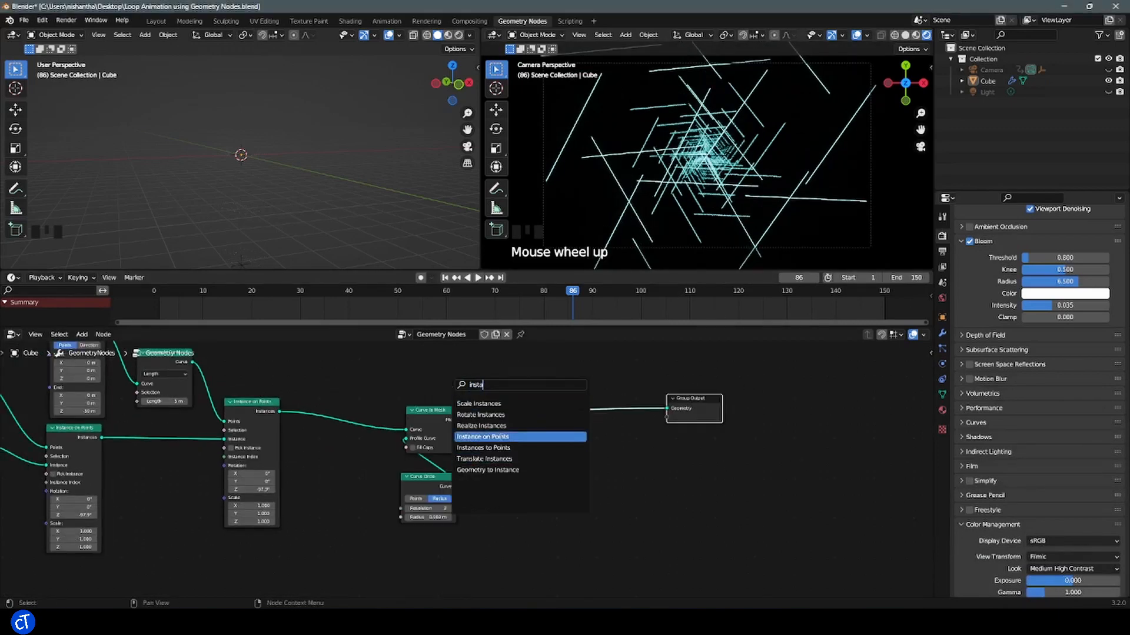
left_click(501, 437)
left_click(344, 399)
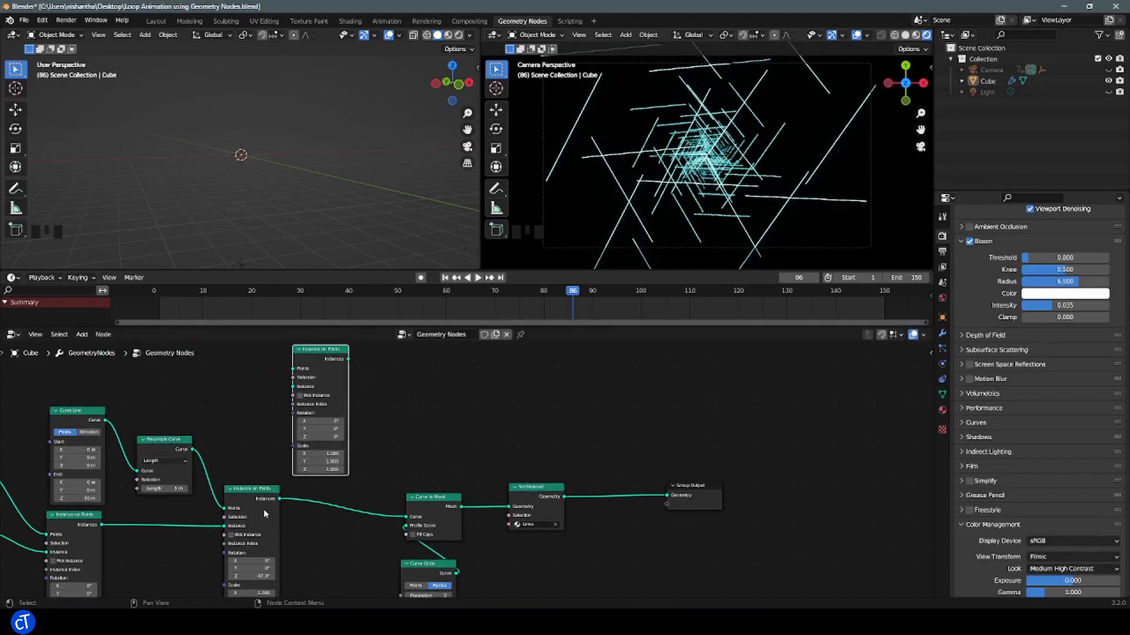
Connect the final arc instancing node's Instances output to the new Instance on Points node's Points input
left_click_drag(280, 499, 459, 364)
middle_click_drag(673, 550, 738, 472)
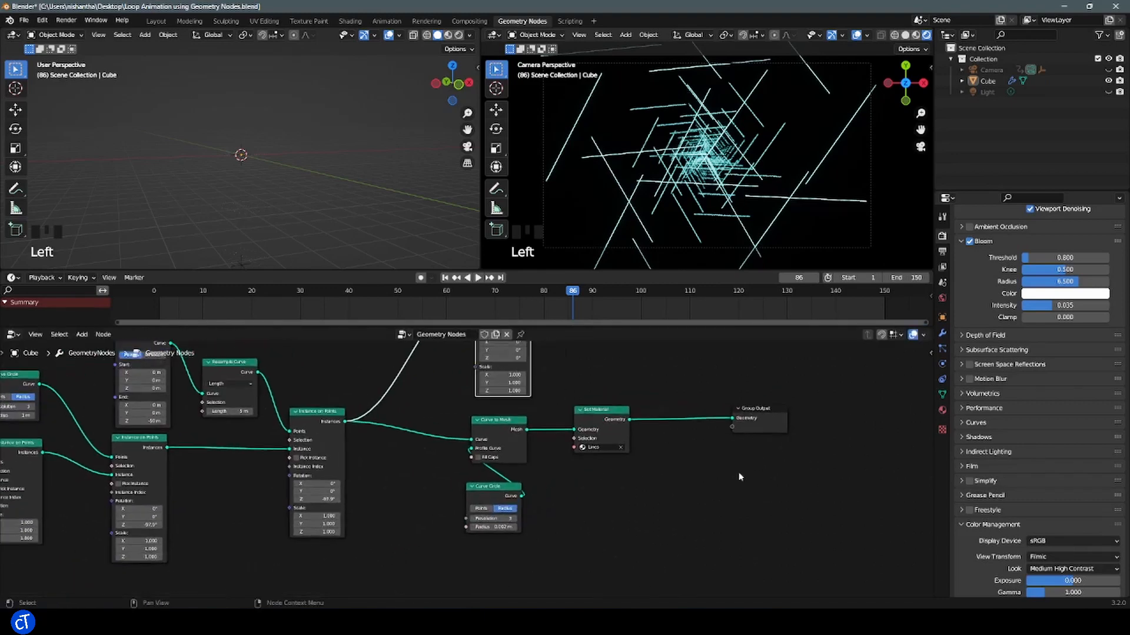
scroll(740, 477, "down", 4)
left_click_drag(758, 409, 454, 521)
middle_click_drag(634, 480, 618, 555)
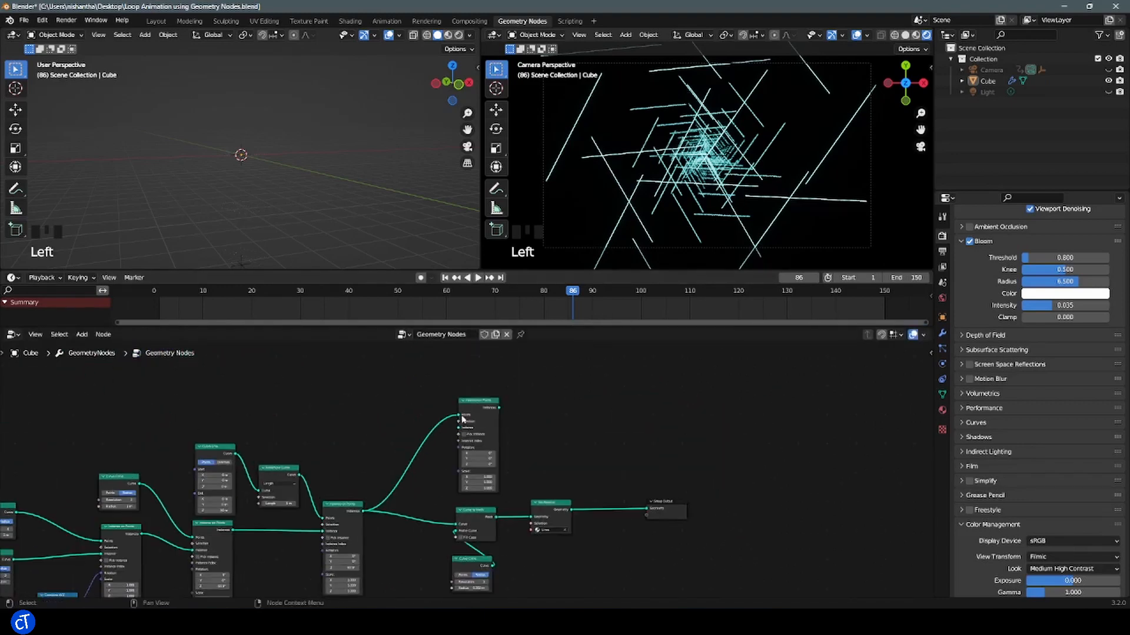
left_click_drag(464, 419, 455, 419)
Insert a Reroute node on the link feeding the new Instance on Points node
key("shift+a")
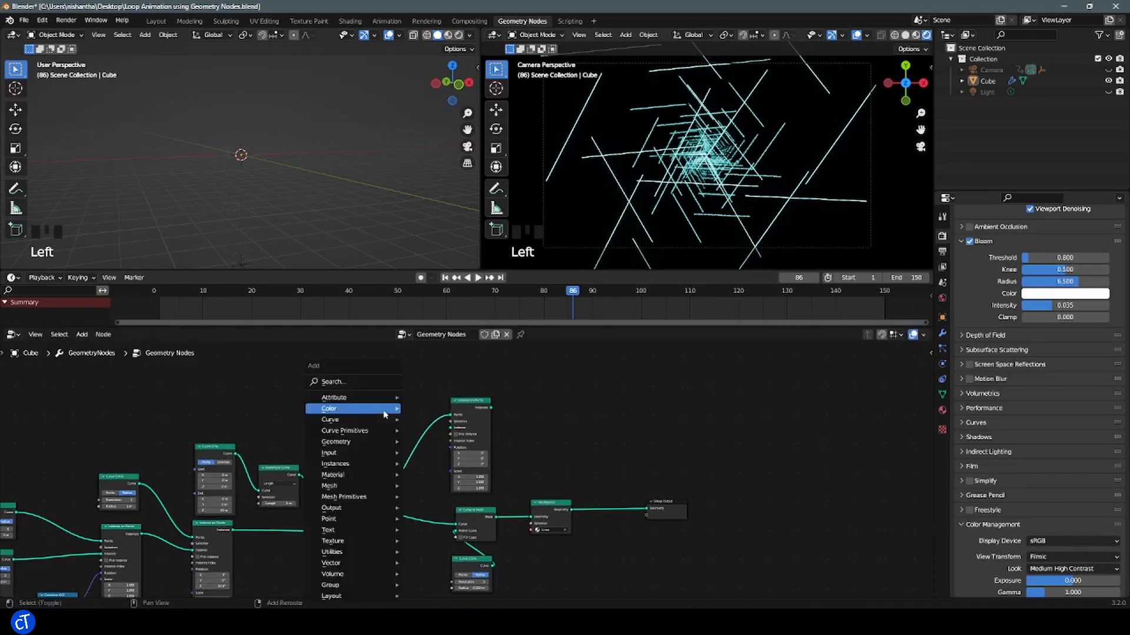
left_click(372, 383)
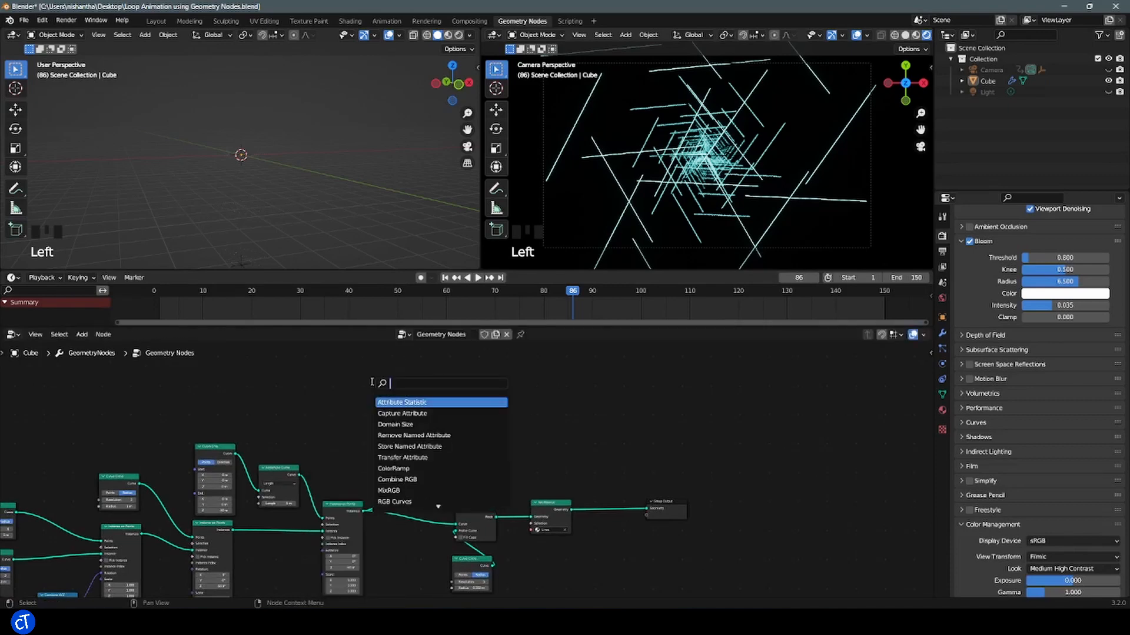
type("rerout")
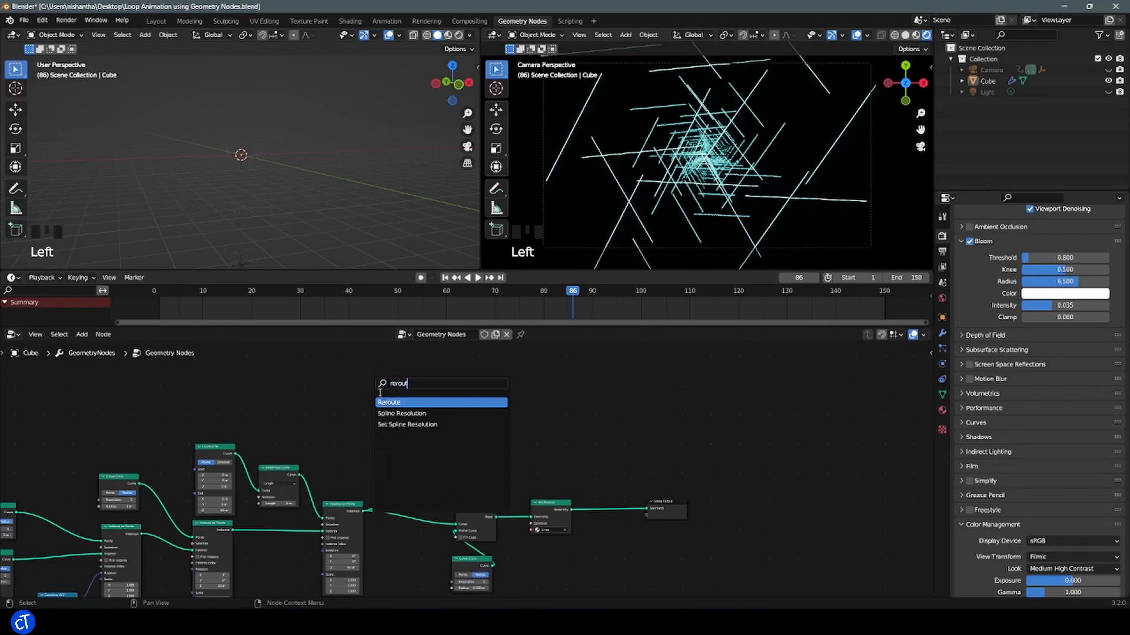
left_click(403, 402)
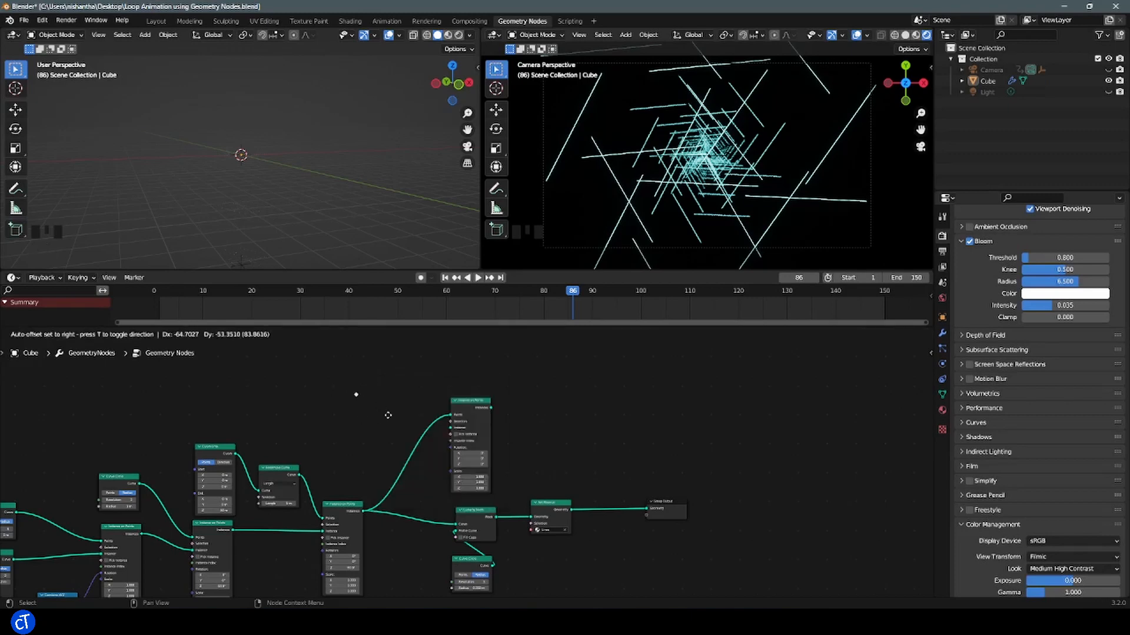
left_click(405, 452)
left_click(405, 452)
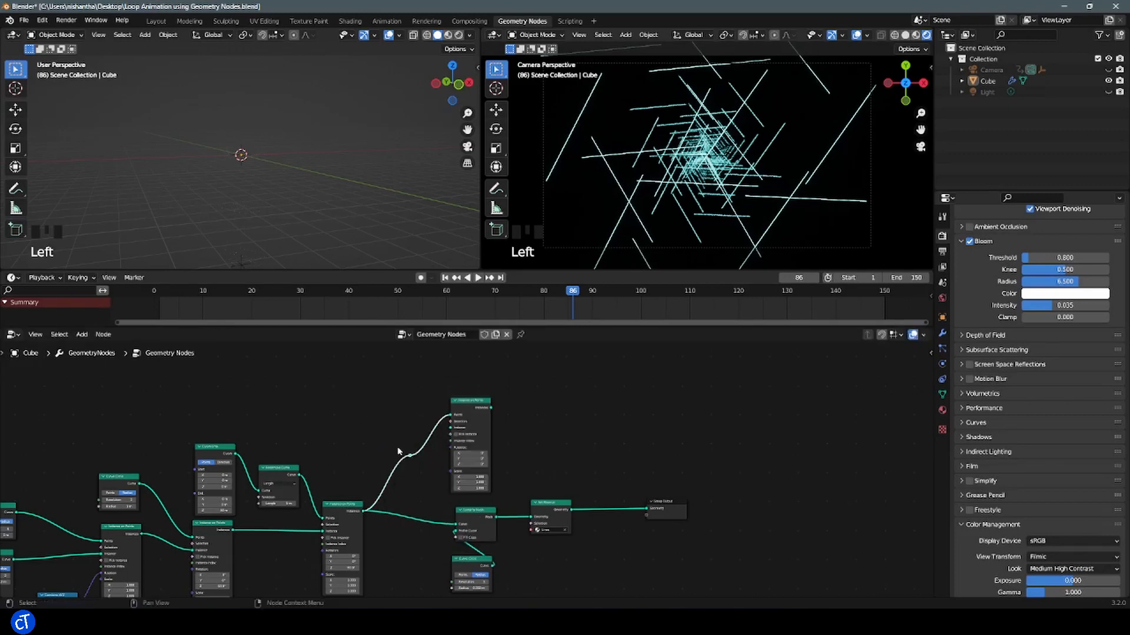
Add an Ico Sphere node and connect its Mesh to the Instance input of the new Instance on Points node
key("shift+a")
type("ico s")
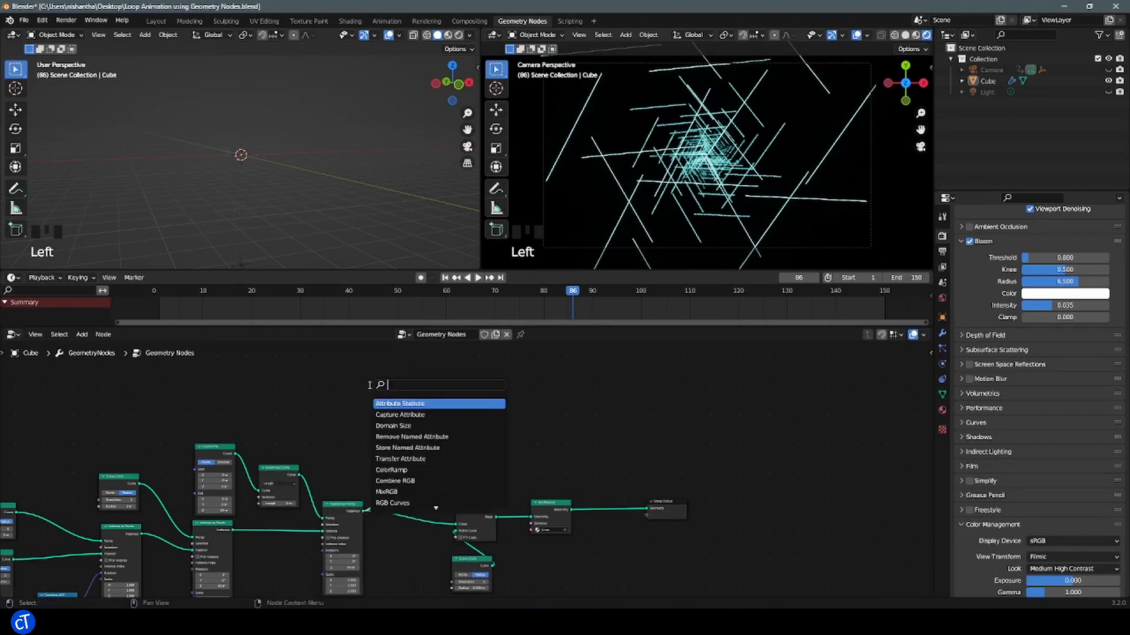
key("Return")
left_click(446, 495)
left_click_drag(410, 456, 406, 431)
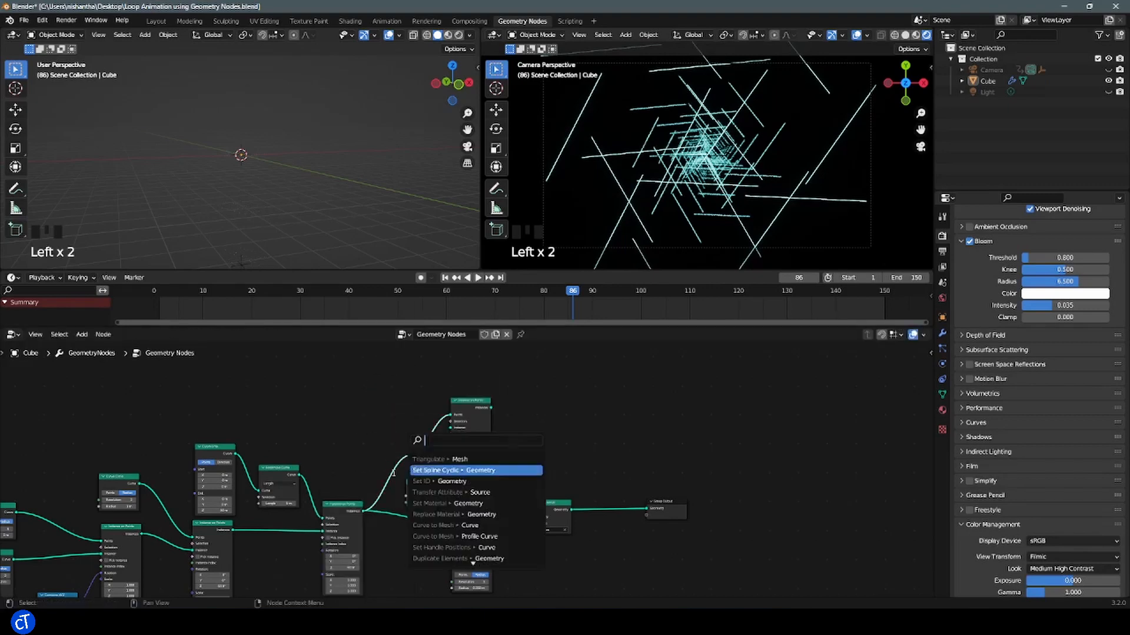
left_click(380, 463)
left_click_drag(467, 409, 555, 397)
key("ctrl+z")
left_click_drag(446, 489, 524, 421)
Set the Ico Sphere's Radius to 0.02 m
scroll(461, 466, "up", 9)
middle_click_drag(462, 469, 141, 579)
scroll(434, 391, "down", 2)
double_click(415, 451)
type("0.02")
key("Return")
Insert a Join Geometry node between the Lines Set Material node and the Group Output, spacing the nodes apart
key("shift+a")
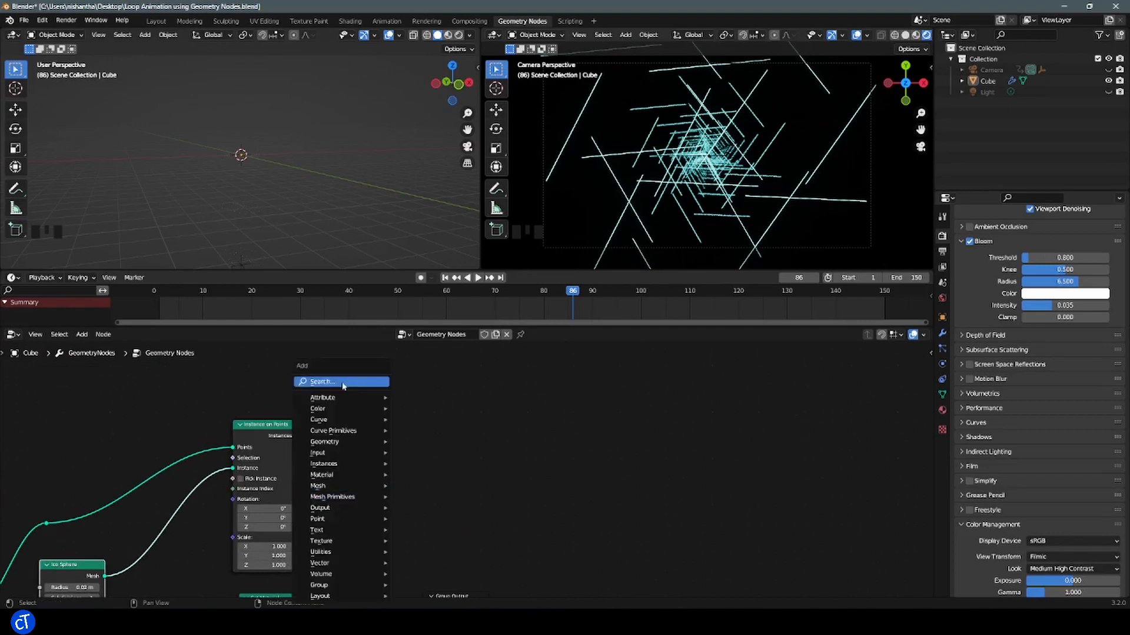
left_click(343, 383)
type("com")
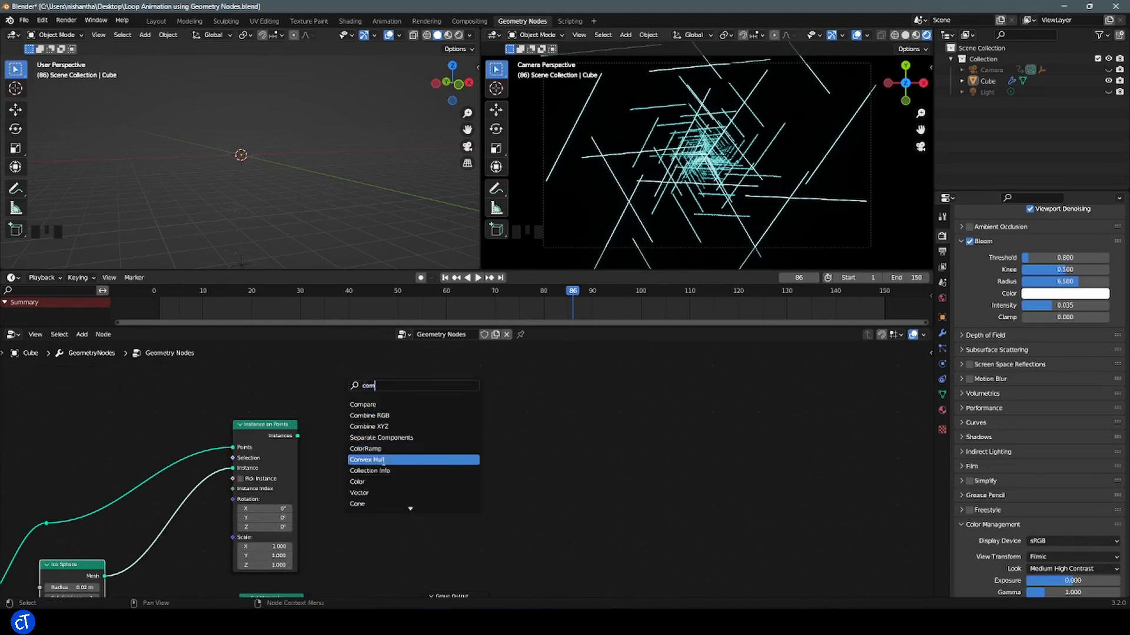
type("b")
key("BackSpace")
key("BackSpace")
key("BackSpace")
key("BackSpace")
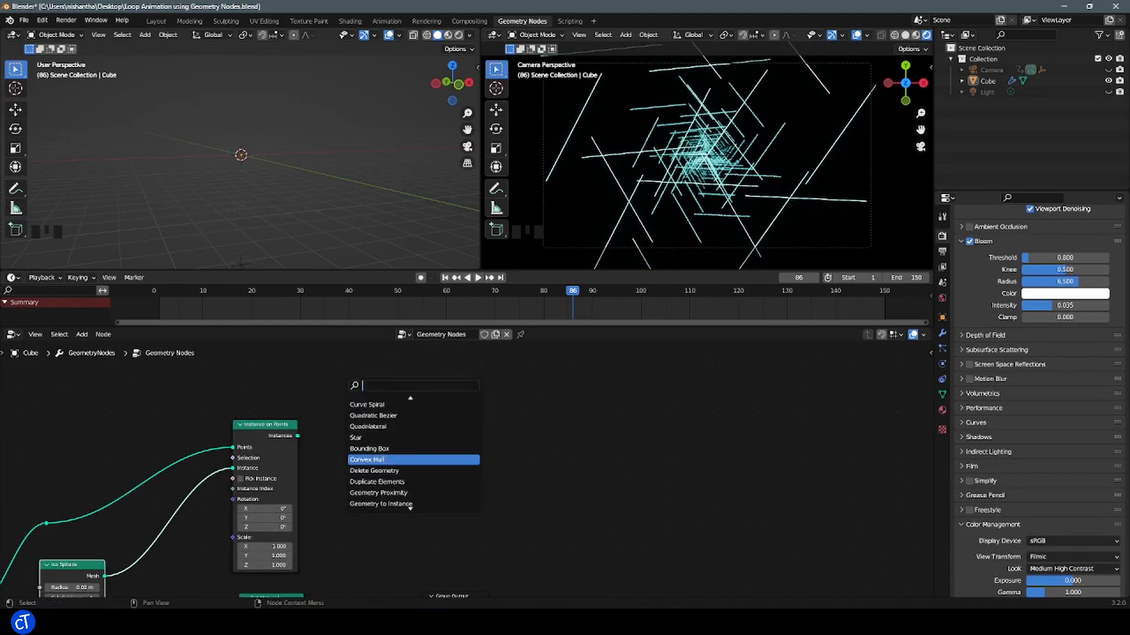
type("jo")
left_click(391, 418)
left_click(375, 537)
middle_click_drag(471, 503, 571, 493)
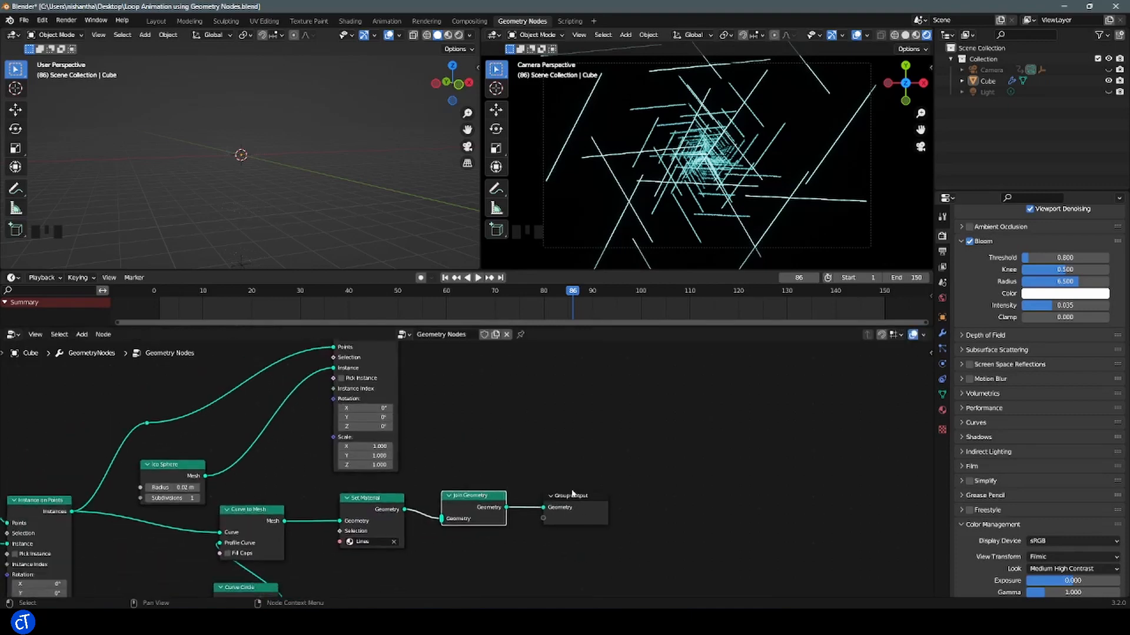
left_click_drag(571, 494, 709, 490)
left_click_drag(477, 505, 516, 505)
Connect the sphere instances to the Join Geometry node and select the cube in the viewport
middle_click_drag(482, 392, 407, 468)
left_click_drag(324, 412, 407, 534)
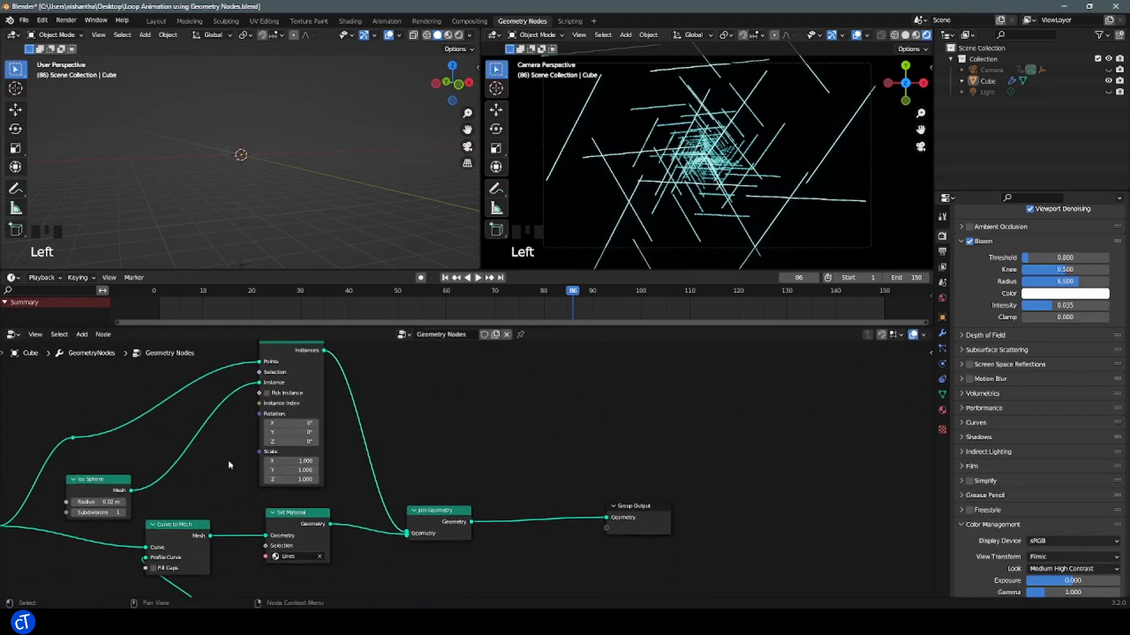
scroll(261, 181, "up", 8)
left_click(278, 182)
scroll(277, 182, "up", 5)
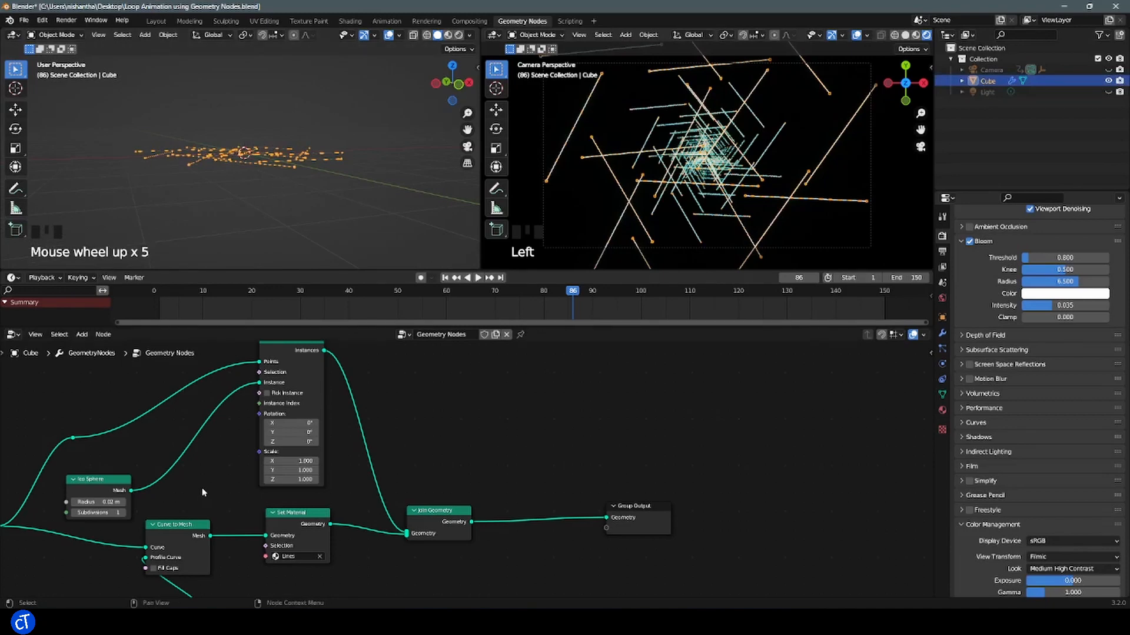
Duplicate the Set Material node between the sphere instances and Join Geometry, and assign it the Spheres material
left_click(294, 512)
key("shift+d")
left_click(390, 421)
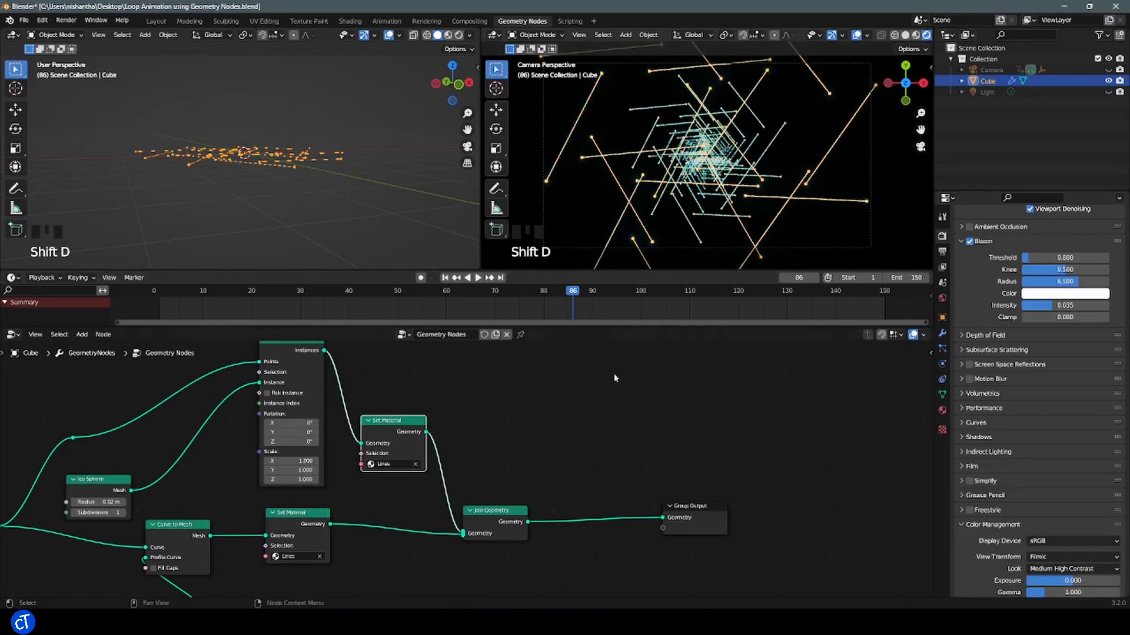
left_click(416, 465)
left_click(393, 464)
left_click(393, 501)
Give the Spheres material a white Emission color and an Emission Strength of 25
left_click(942, 410)
scroll(990, 256, "up", 3)
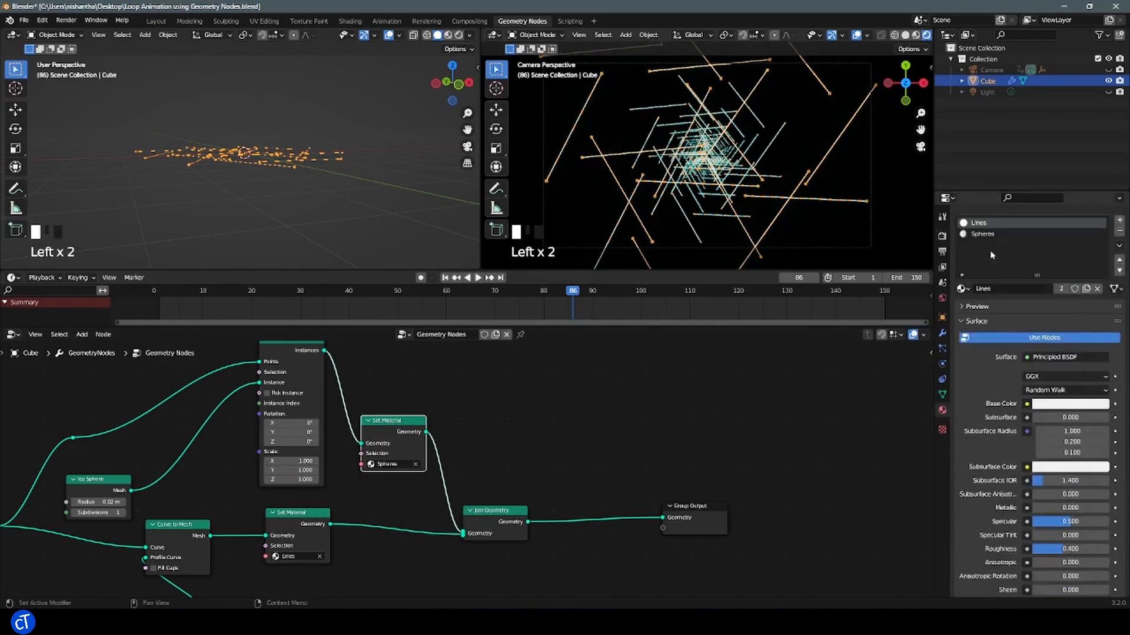
left_click(982, 234)
scroll(1053, 518, "down", 7)
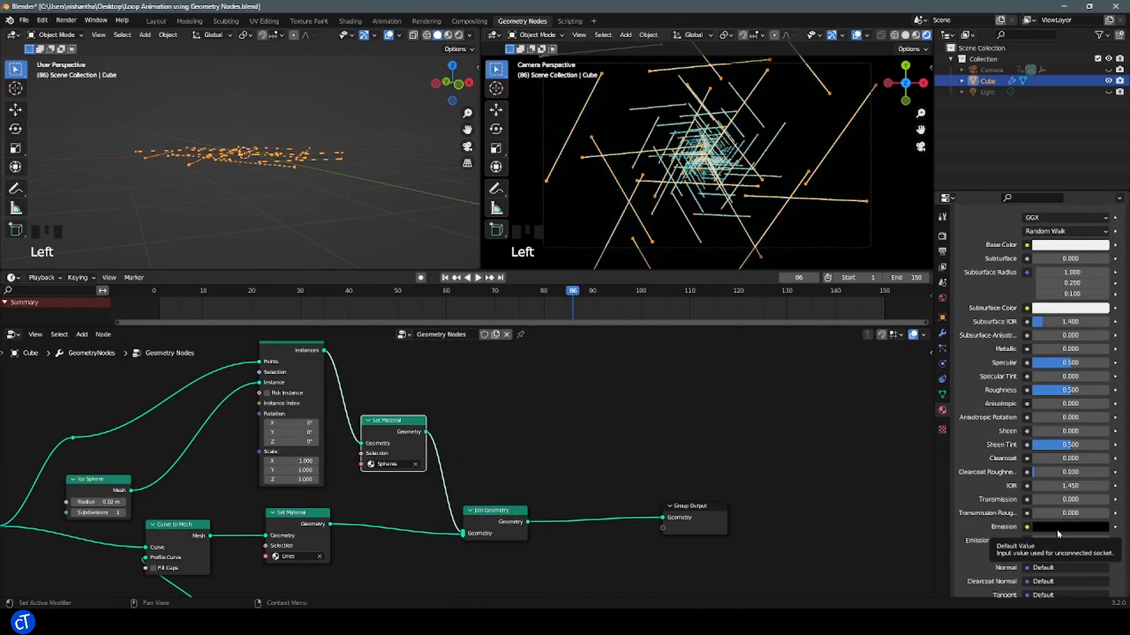
left_click(1058, 528)
left_click_drag(1102, 410, 1102, 367)
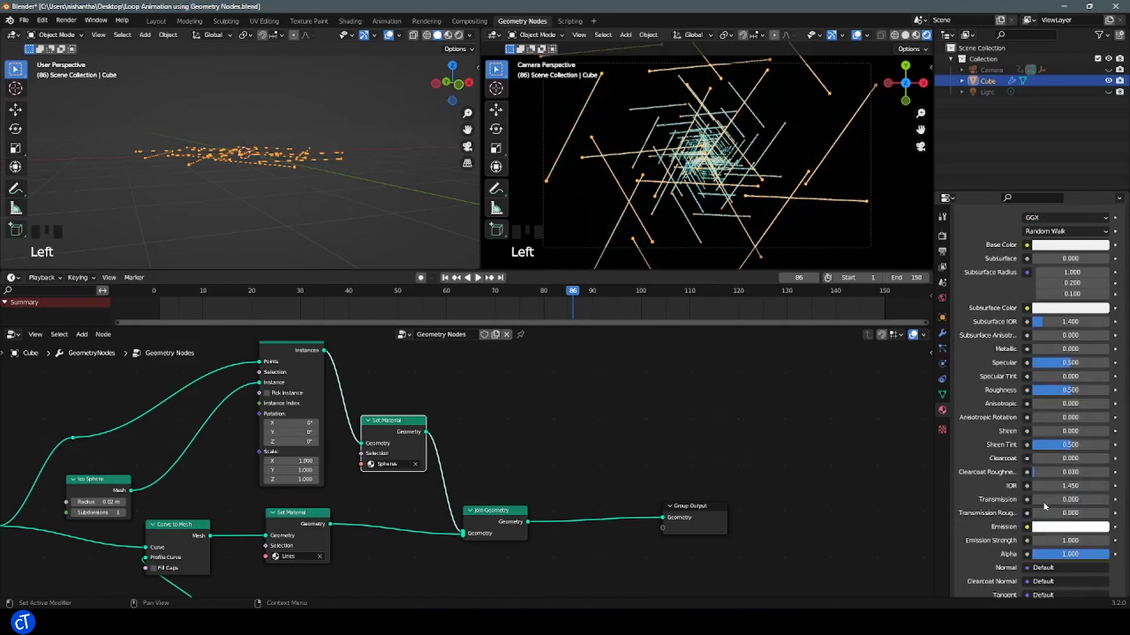
left_click(1064, 540)
type("25")
key("Return")
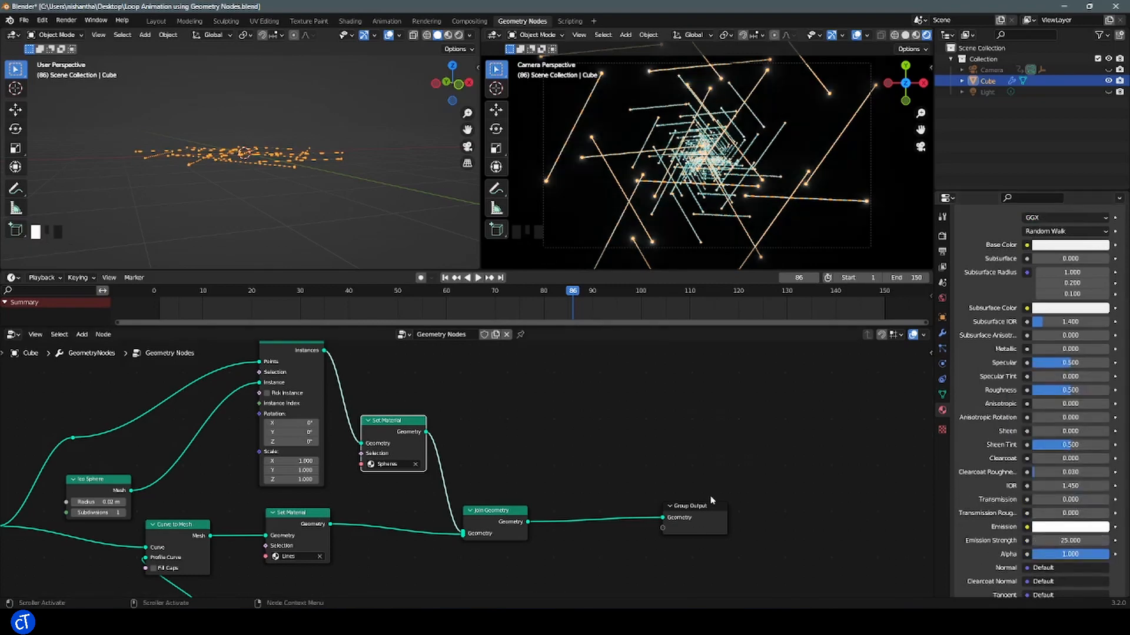
Change the Spheres material's Emission color to light blue and deselect the cube
left_click(1070, 527)
left_click_drag(1052, 406, 1054, 382)
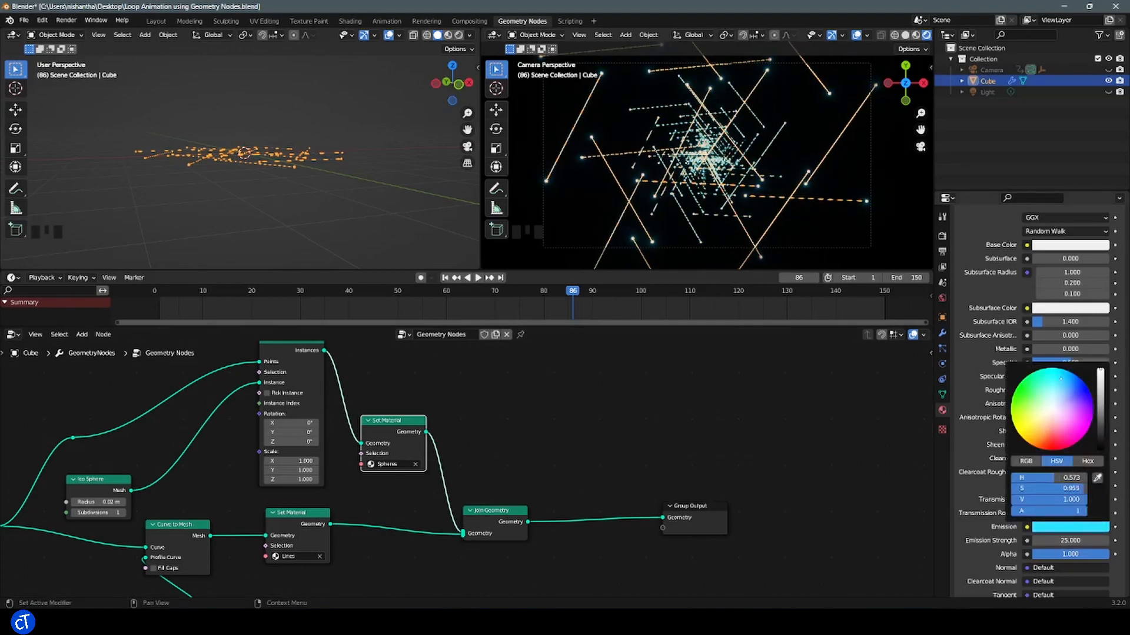
left_click(585, 181)
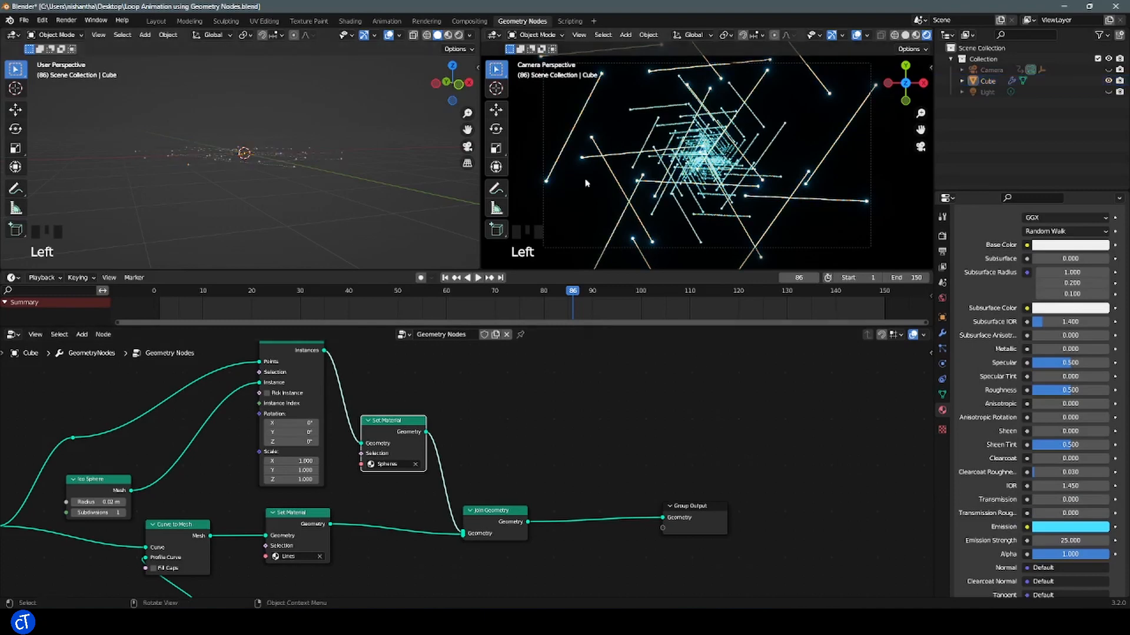
Tint the Eevee Bloom color light blue and set the Ico Sphere node's Subdivisions to 3
left_click_drag(580, 293, 646, 296)
left_click(942, 235)
scroll(969, 317, "up", 2)
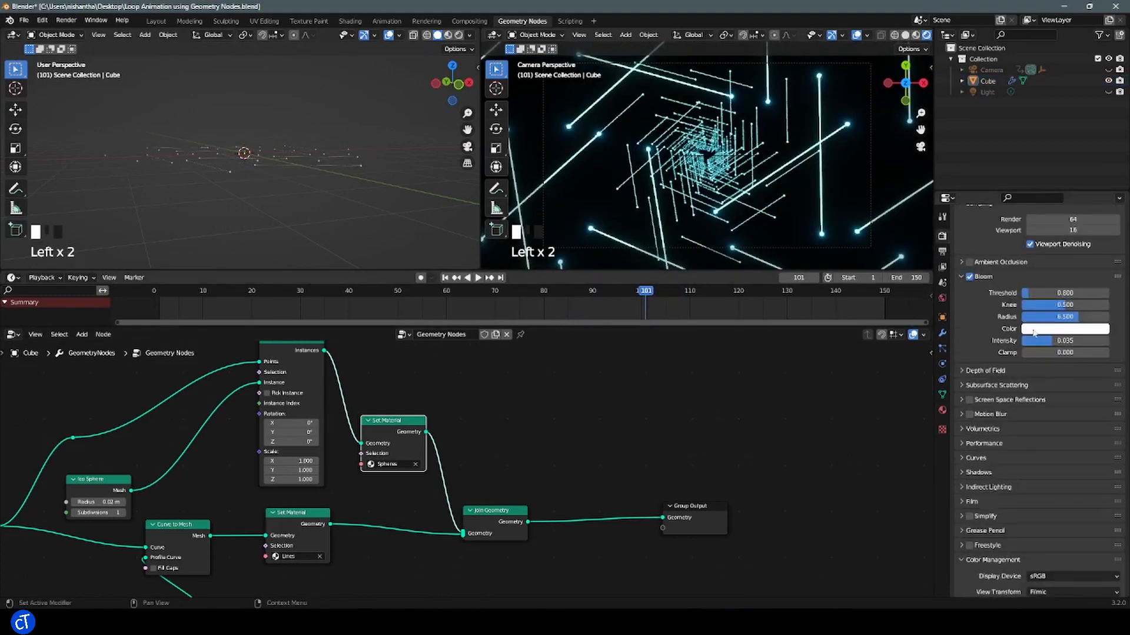
left_click(1035, 327)
left_click_drag(1059, 202, 1051, 206)
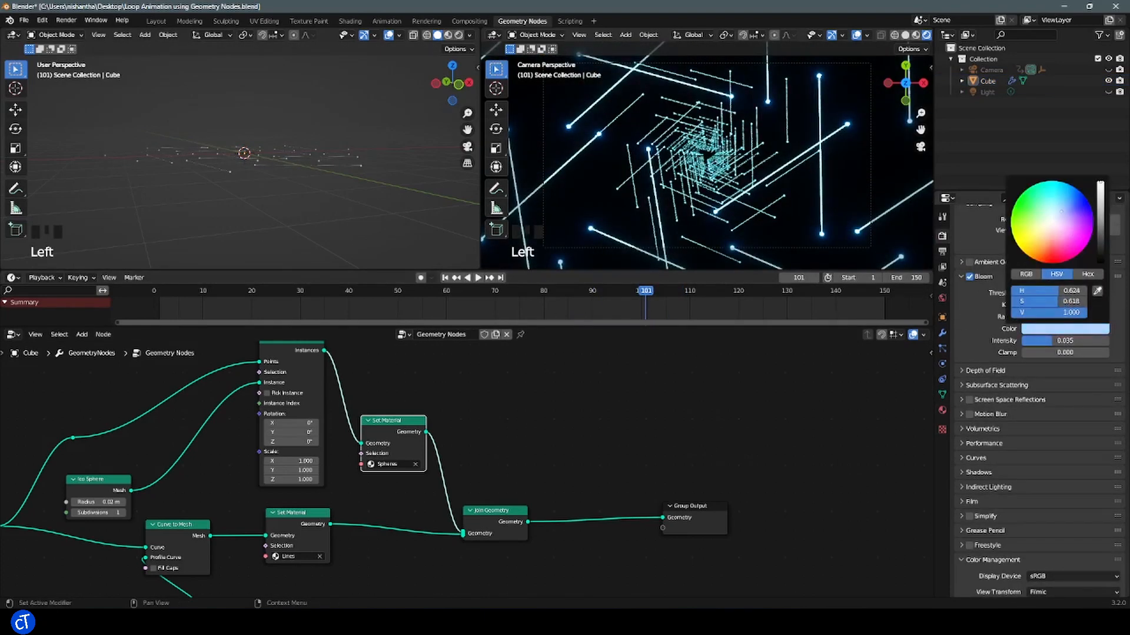
triple_click(127, 512)
left_click(1053, 329)
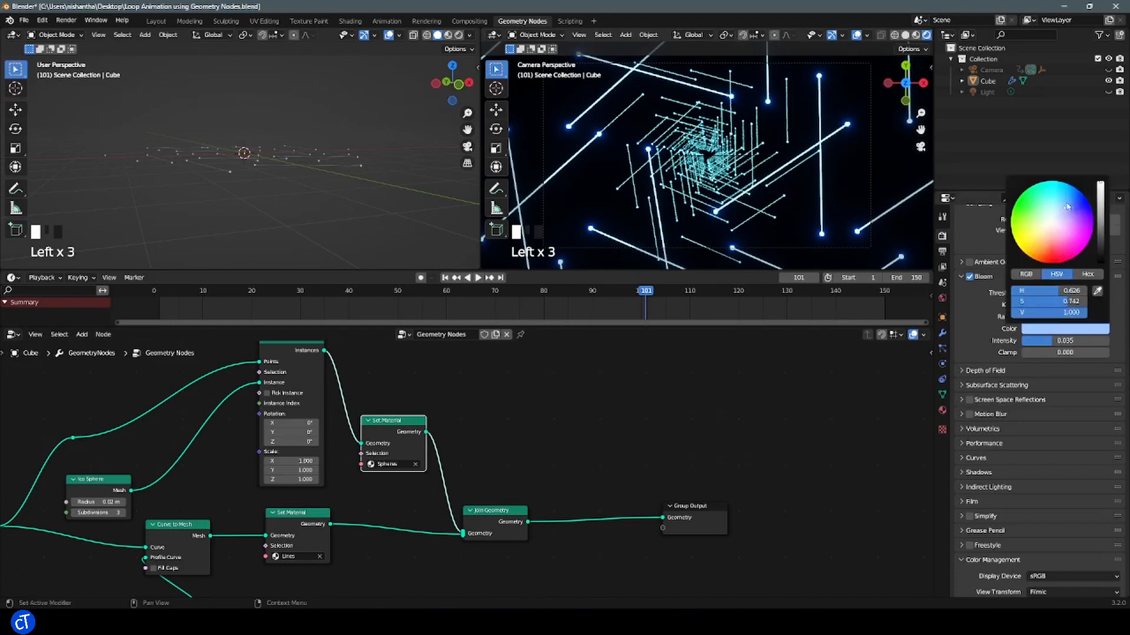
left_click_drag(1062, 209, 1057, 202)
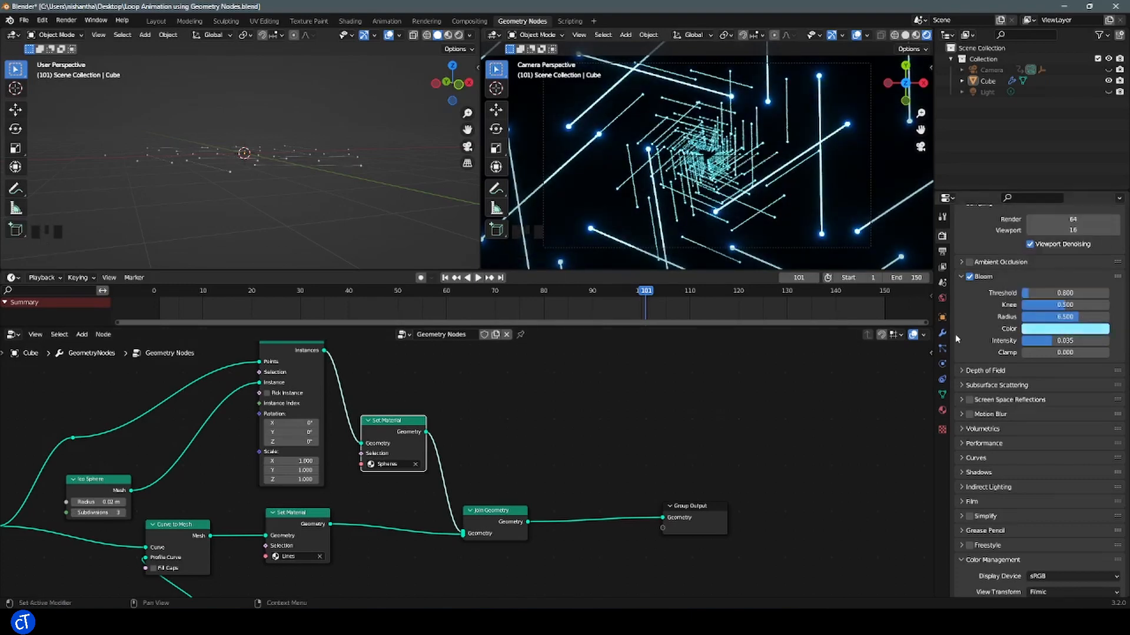
Insert a Set Shade Smooth node between the Spheres Set Material node and the Join Geometry node
key("shift+a")
type("set sha")
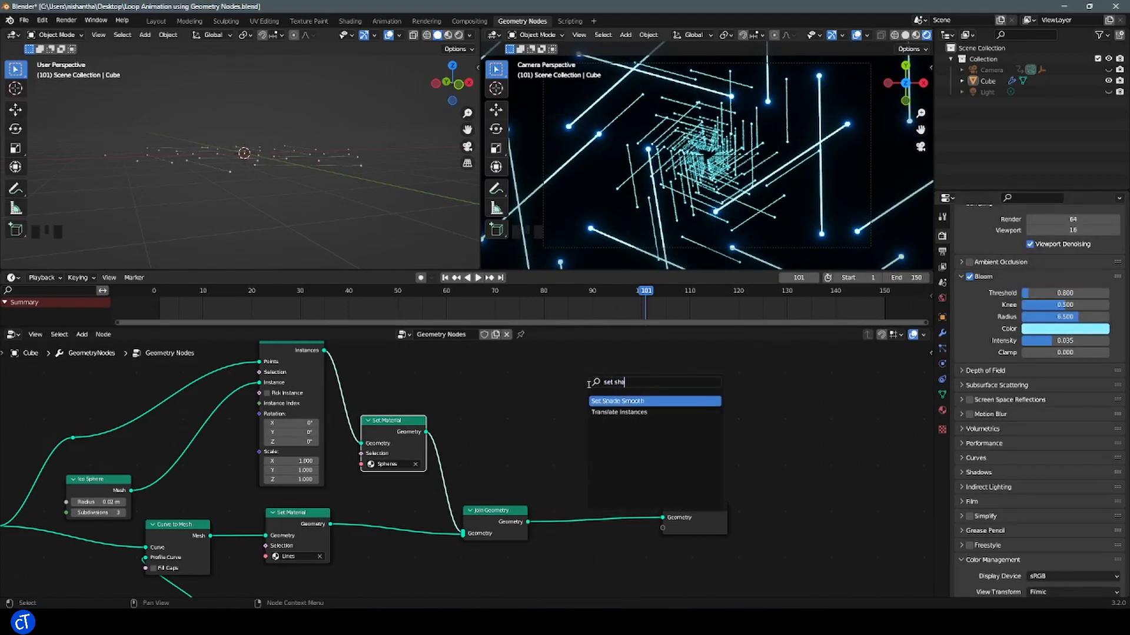
left_click(612, 401)
left_click(468, 471)
middle_click_drag(335, 508, 347, 484)
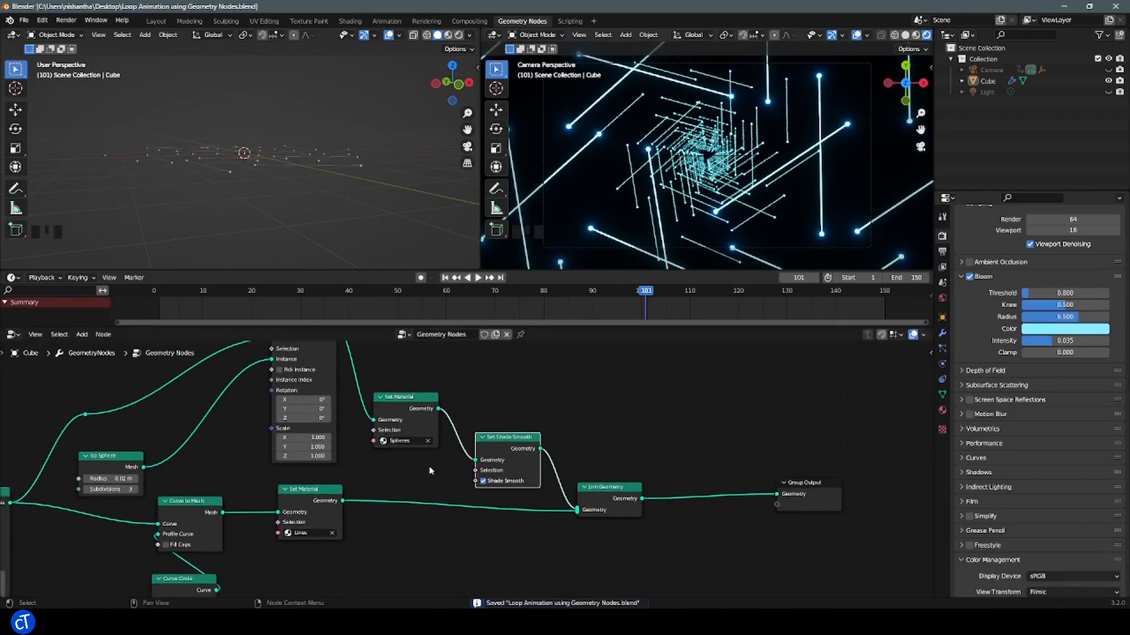
Play the animation from the first frame to review the glow, then stop and move to frame 33
key("shift+Left")
key("space")
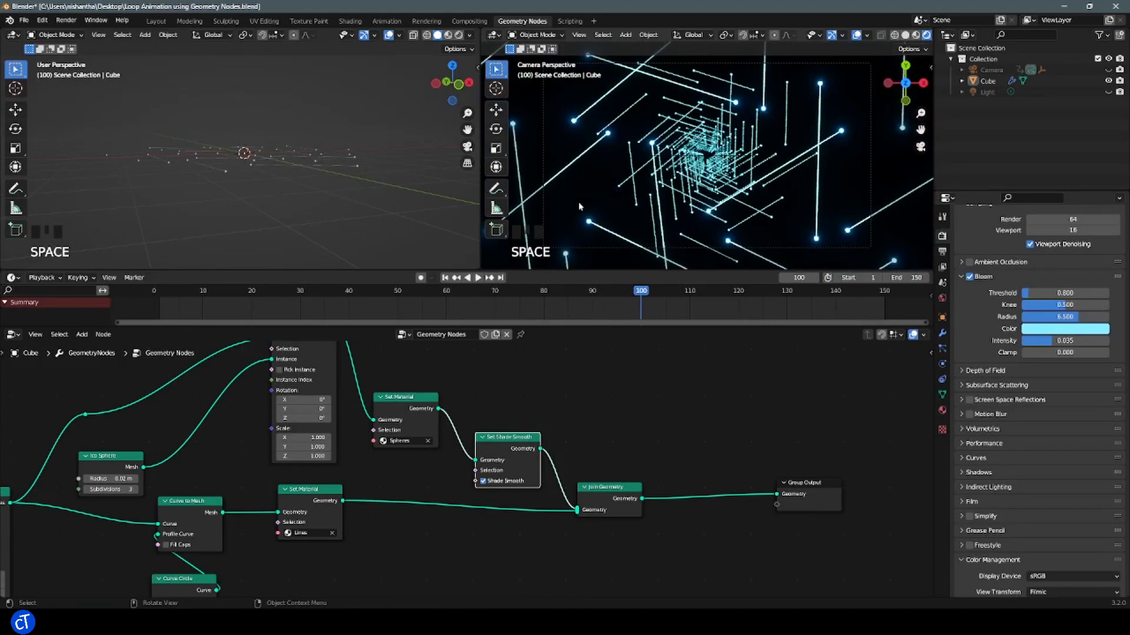
key("space")
key("space")
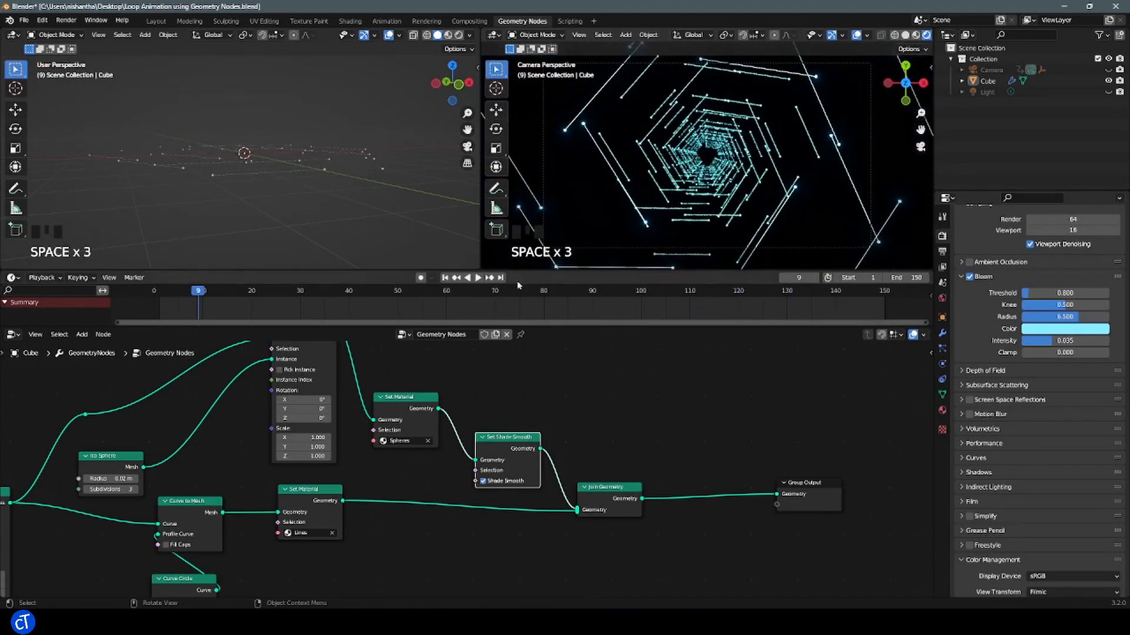
left_click(318, 314)
Move to frame 9 and set the second Instance on Points node's Z rotation to 105°
scroll(373, 542, "down", 8)
middle_click_drag(384, 540, 684, 481)
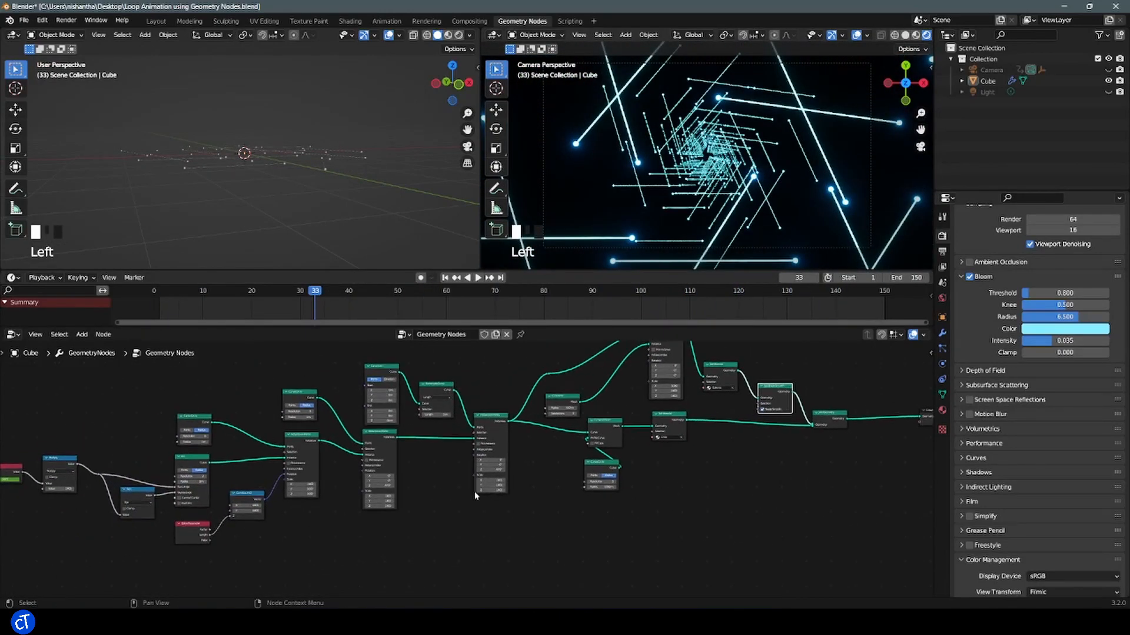
scroll(435, 523, "up", 5)
scroll(435, 523, "up", 2)
middle_click_drag(433, 522, 424, 549)
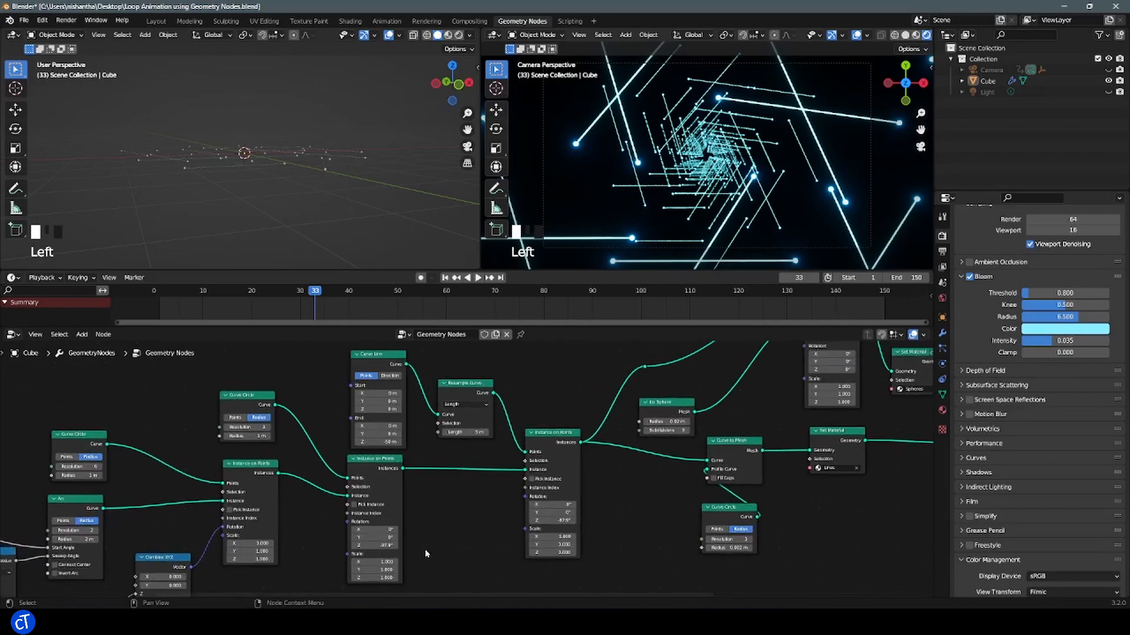
left_click(456, 278)
left_click(445, 277)
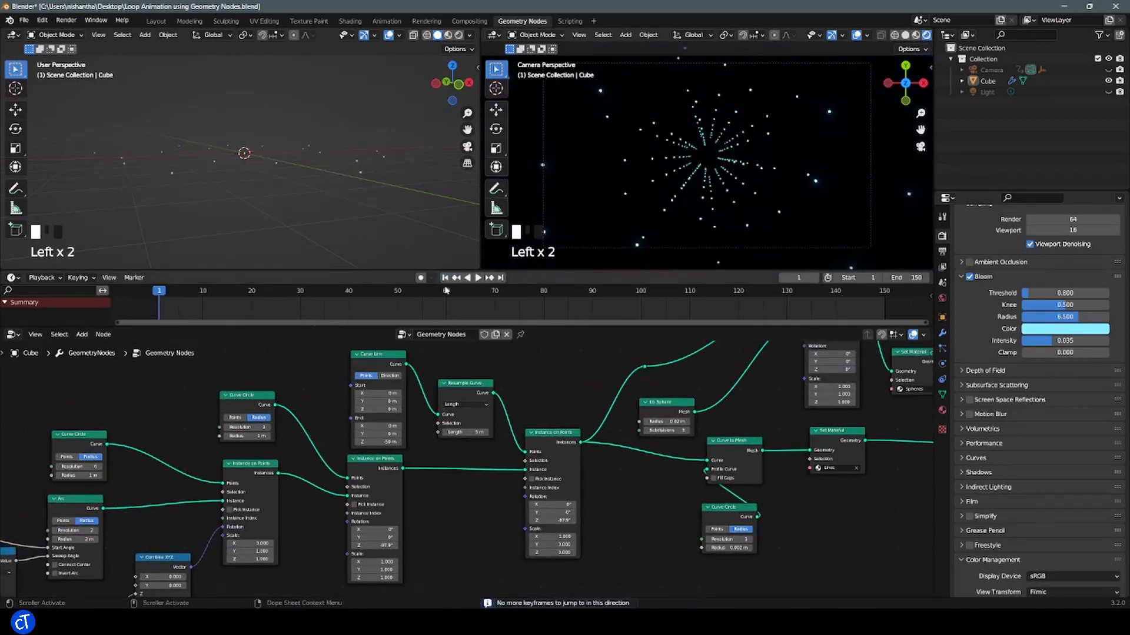
left_click(197, 298)
left_click_drag(374, 545, 495, 546)
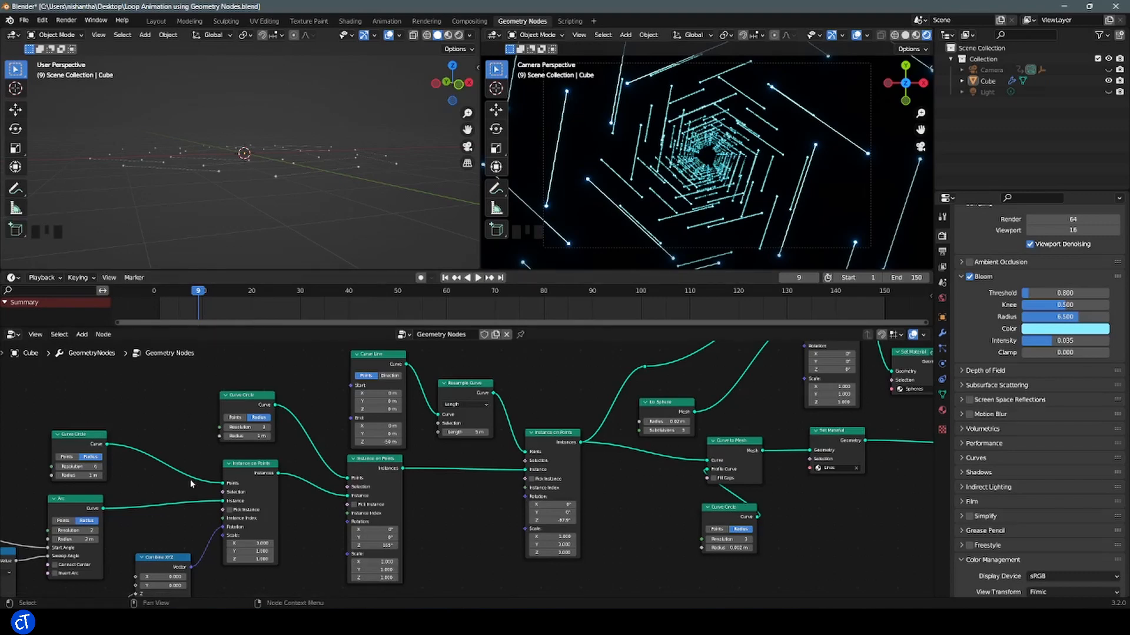
Duplicate the Combine XYZ node, linking its Vector to the last Instance on Points node's Rotation and the Multiply node's rerouted output to its Z
left_click(157, 557)
key("shift+d")
left_click(458, 527)
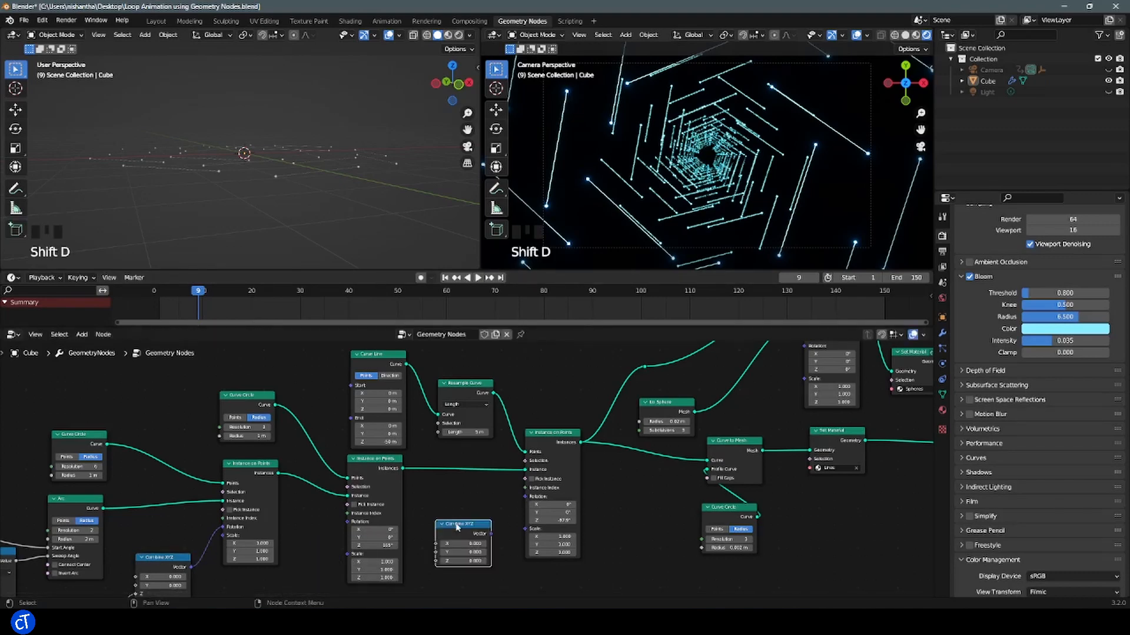
left_click_drag(490, 534, 525, 506)
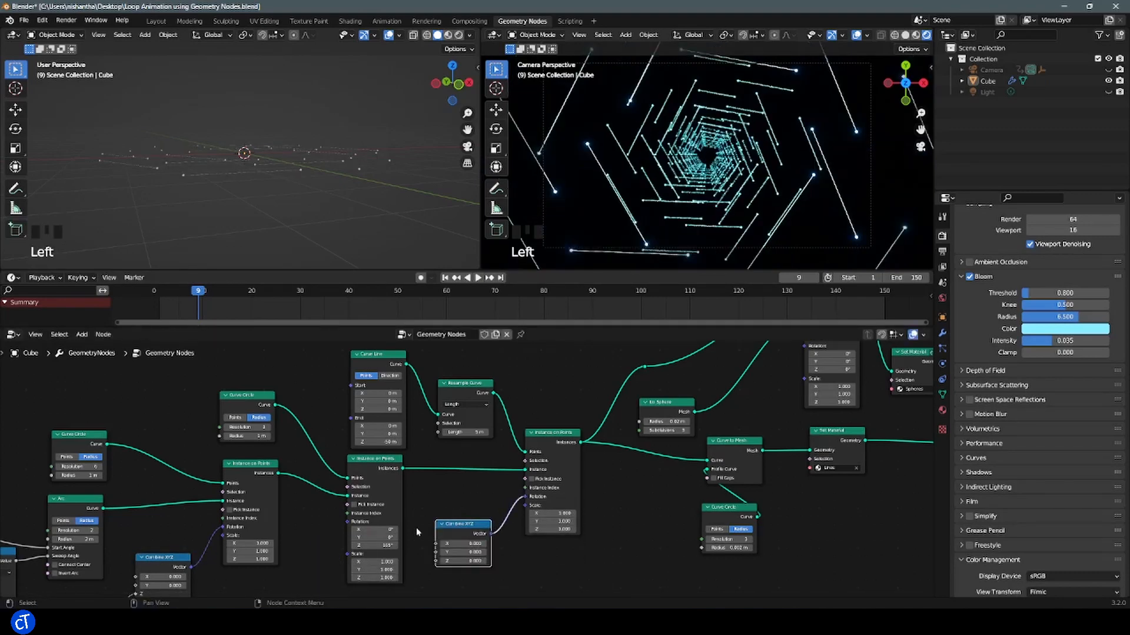
middle_click_drag(282, 522, 424, 436)
left_click_drag(68, 441, 579, 474)
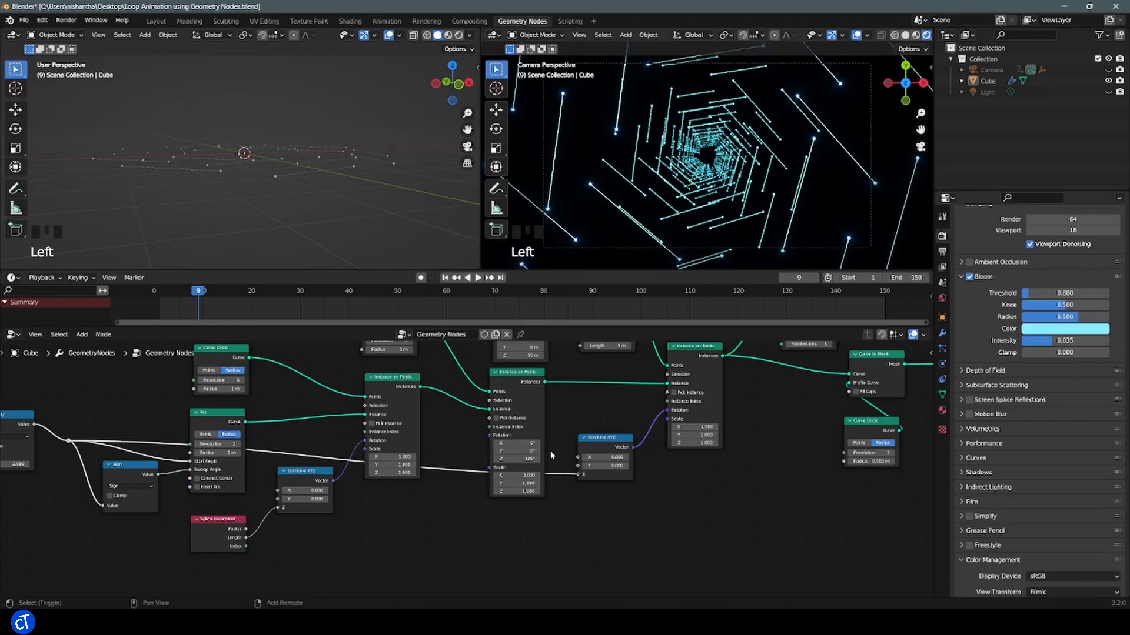
right_click_drag(553, 448, 563, 523, "shift")
left_click_drag(558, 474, 555, 522)
left_click(552, 474)
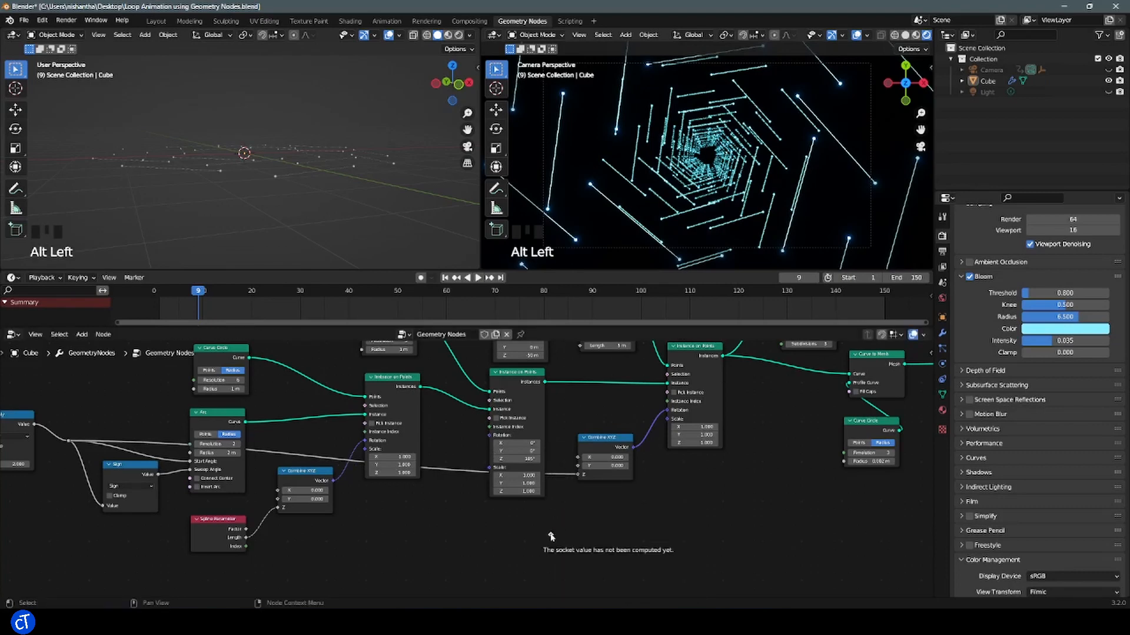
key("Delete")
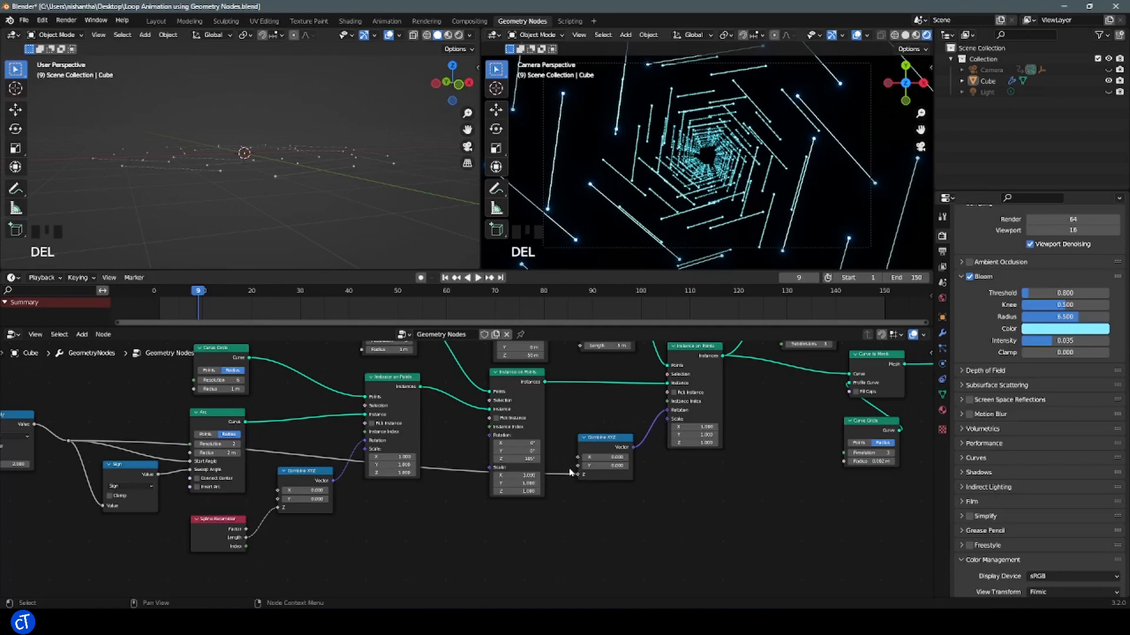
Add three reroutes to the long link feeding the duplicated Combine XYZ node's Z input and route it below the other nodes
right_click_drag(559, 462, 563, 525, "shift")
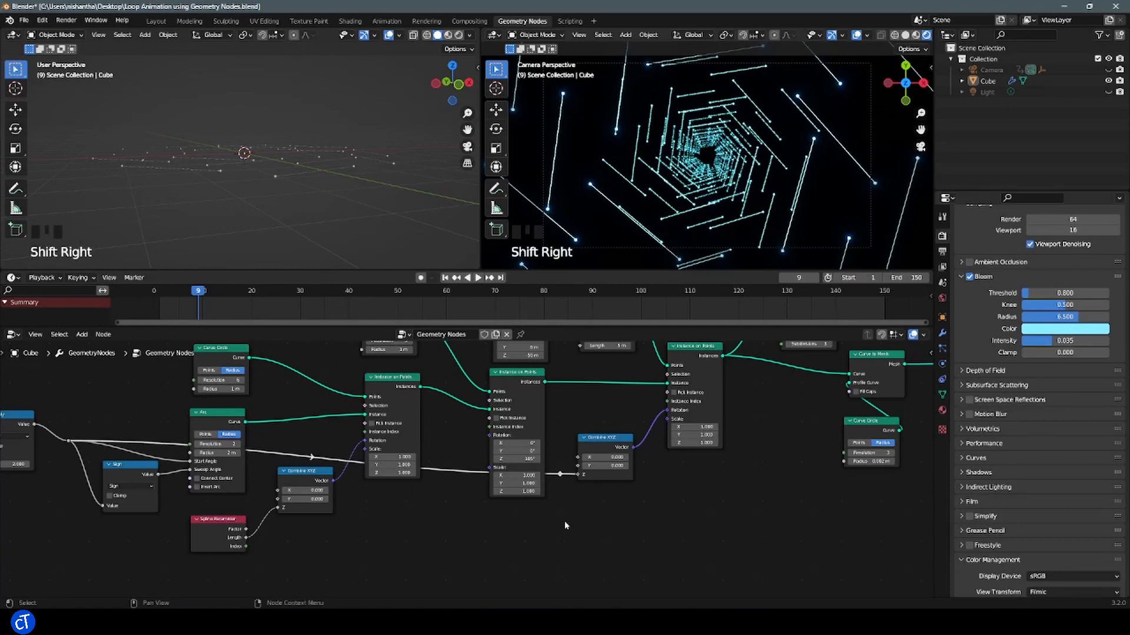
key("g")
left_click(553, 516)
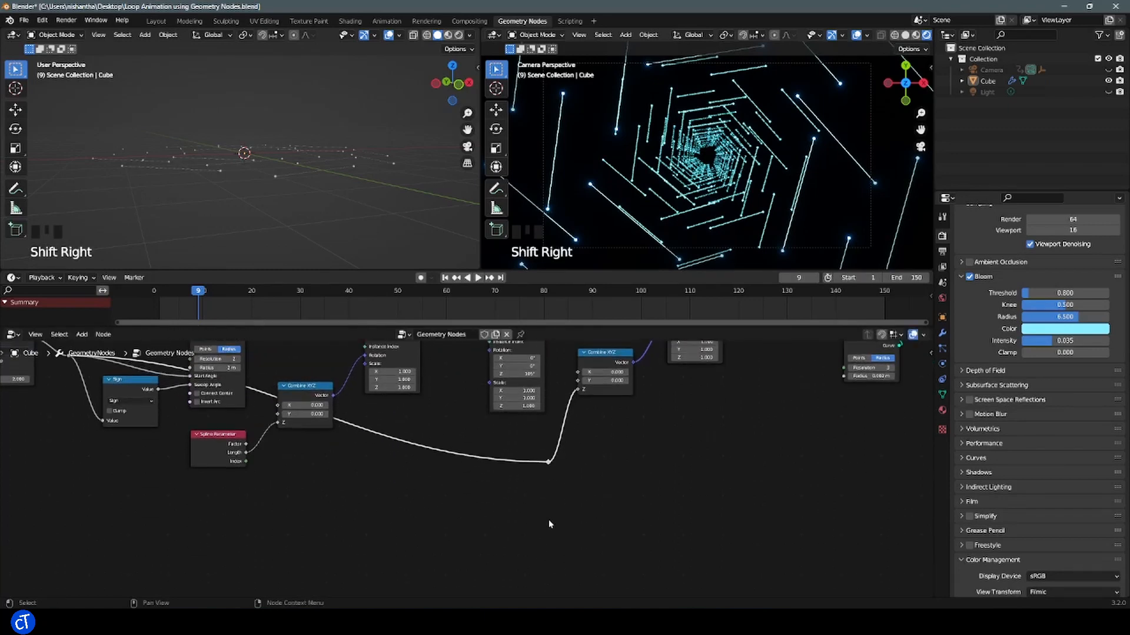
right_click_drag(371, 423, 365, 448, "shift")
left_click_drag(376, 434, 365, 495)
right_click_drag(144, 372, 124, 376, "shift")
left_click_drag(130, 373, 75, 490)
Play the tunnel animation from the first frame to review the added rotation, and stop at frame 68
middle_click_drag(701, 436, 517, 533)
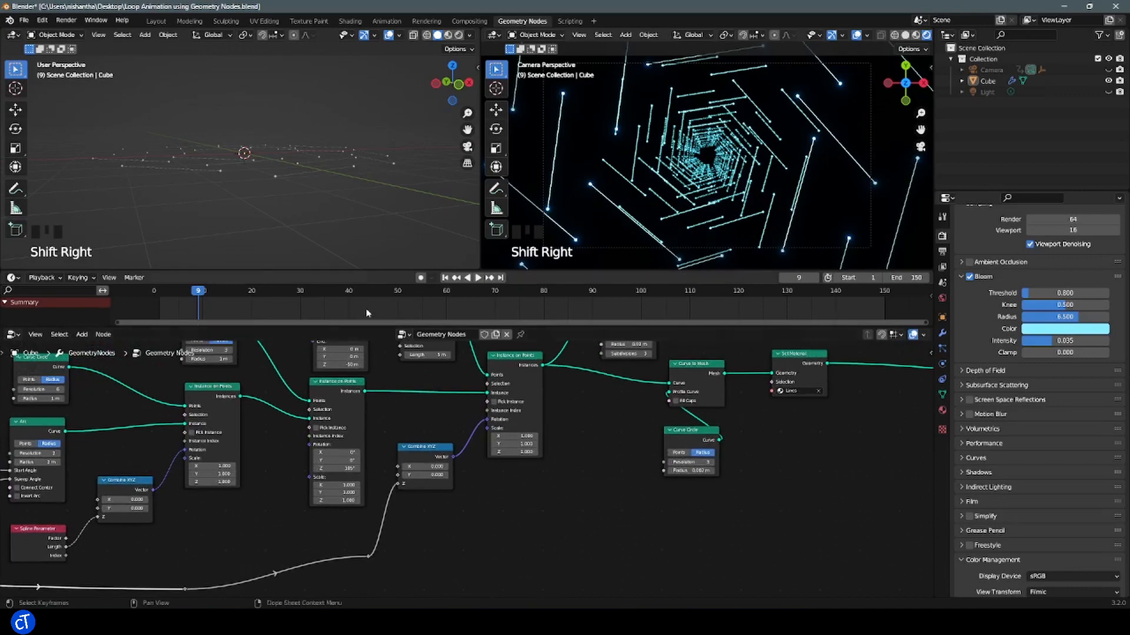
key("shift+Left")
key("space")
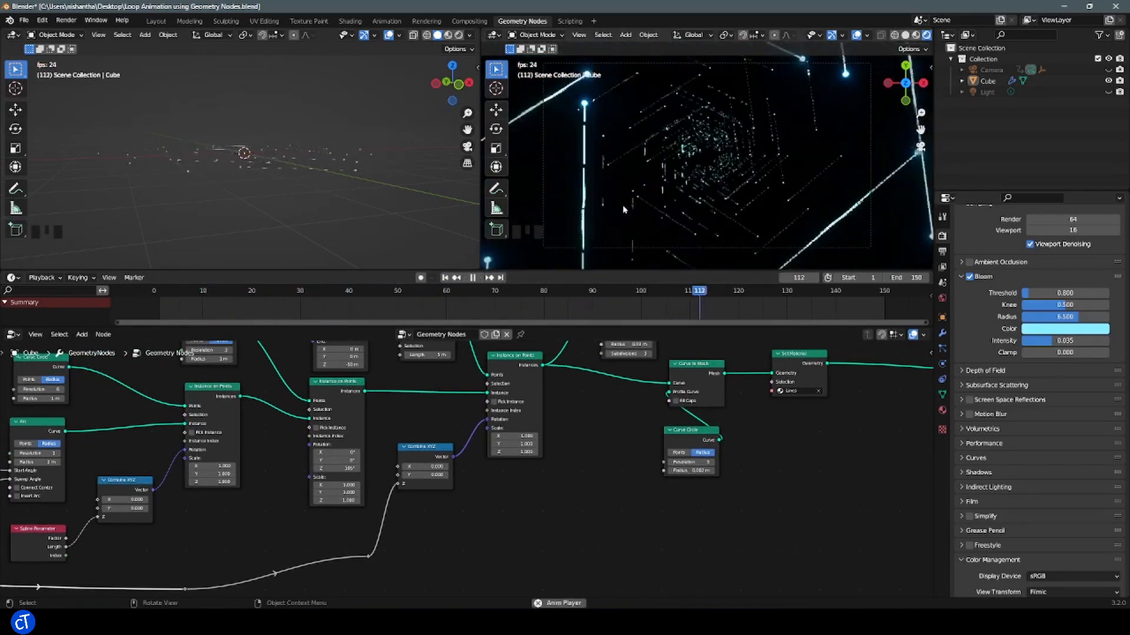
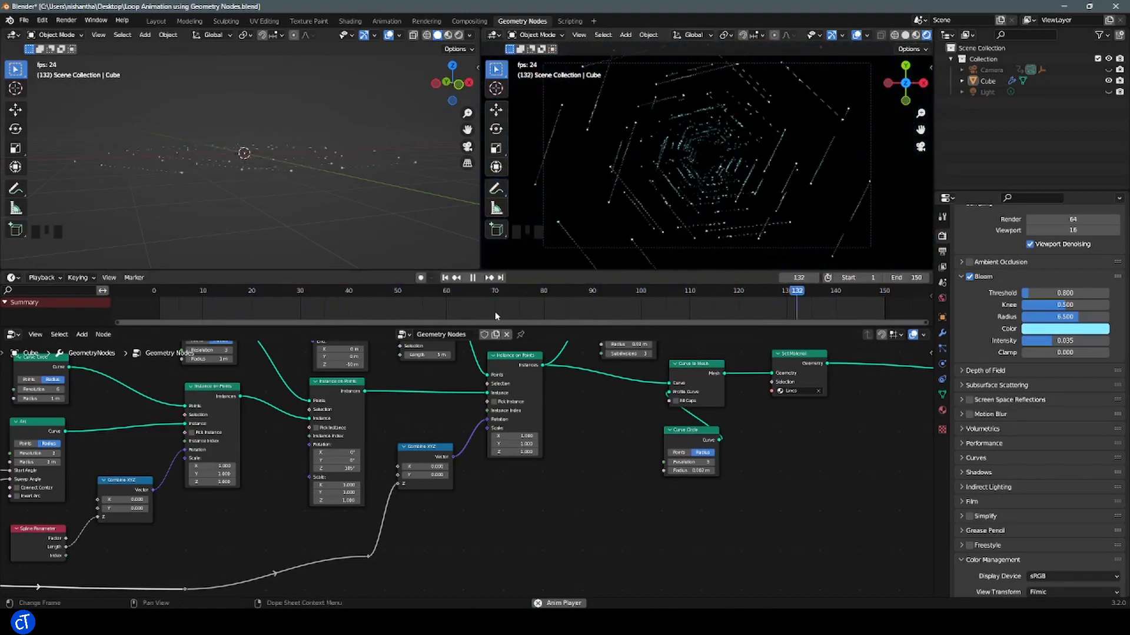
key("space")
key("space")
key("space")
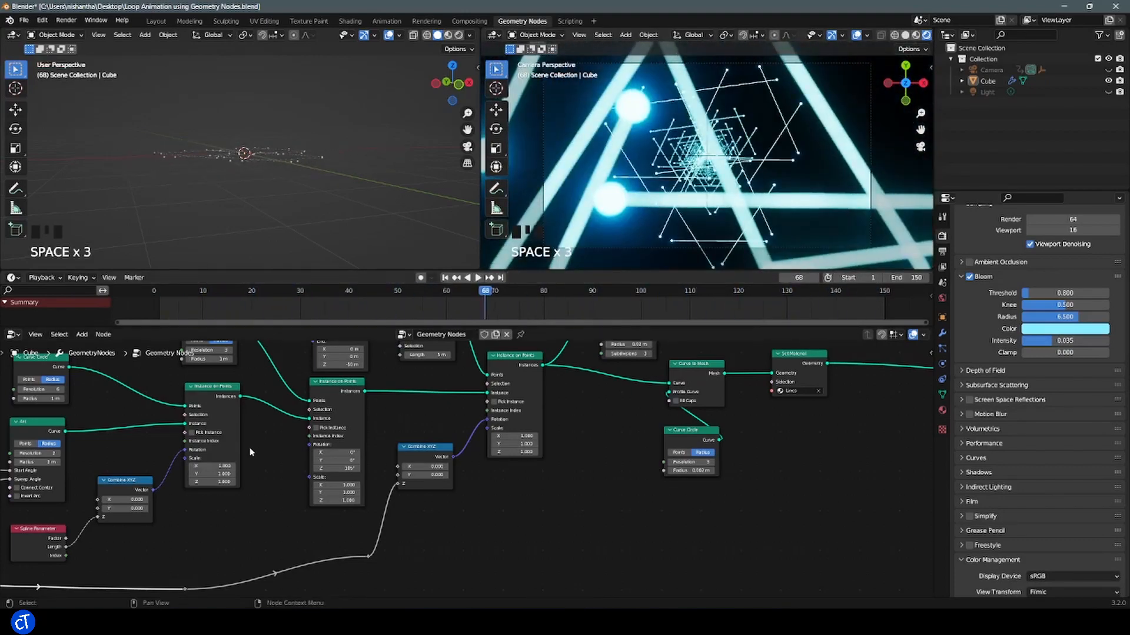
Add a Group Input node and place it near the first Curve Circle node
scroll(250, 452, "down", 2)
scroll(459, 415, "down", 3)
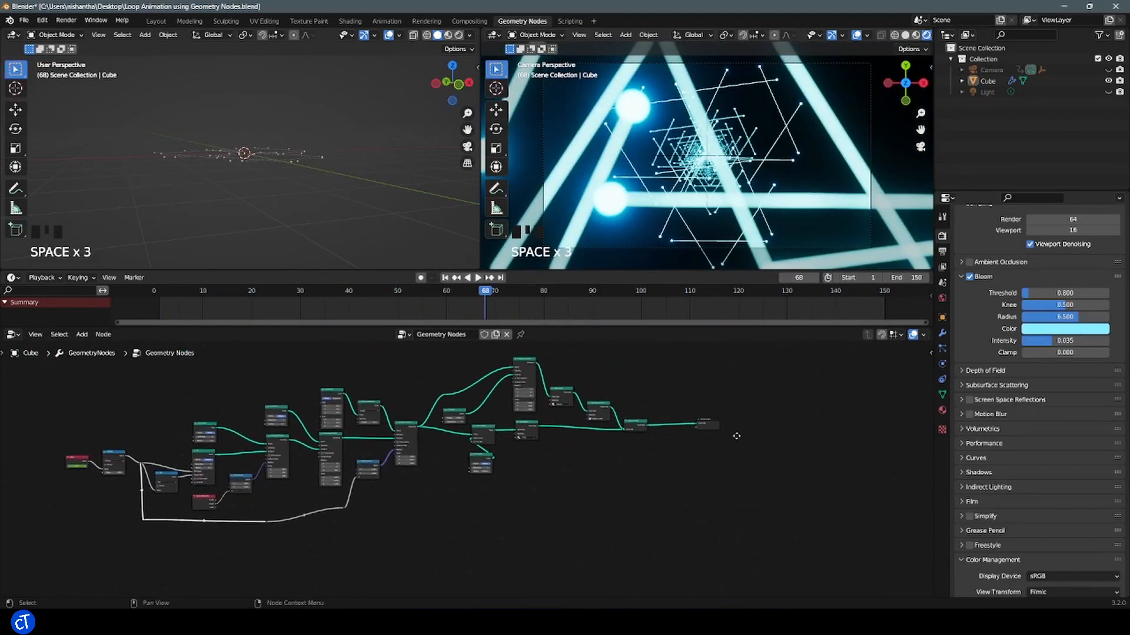
key("shift+a")
left_click(219, 383)
type("grou")
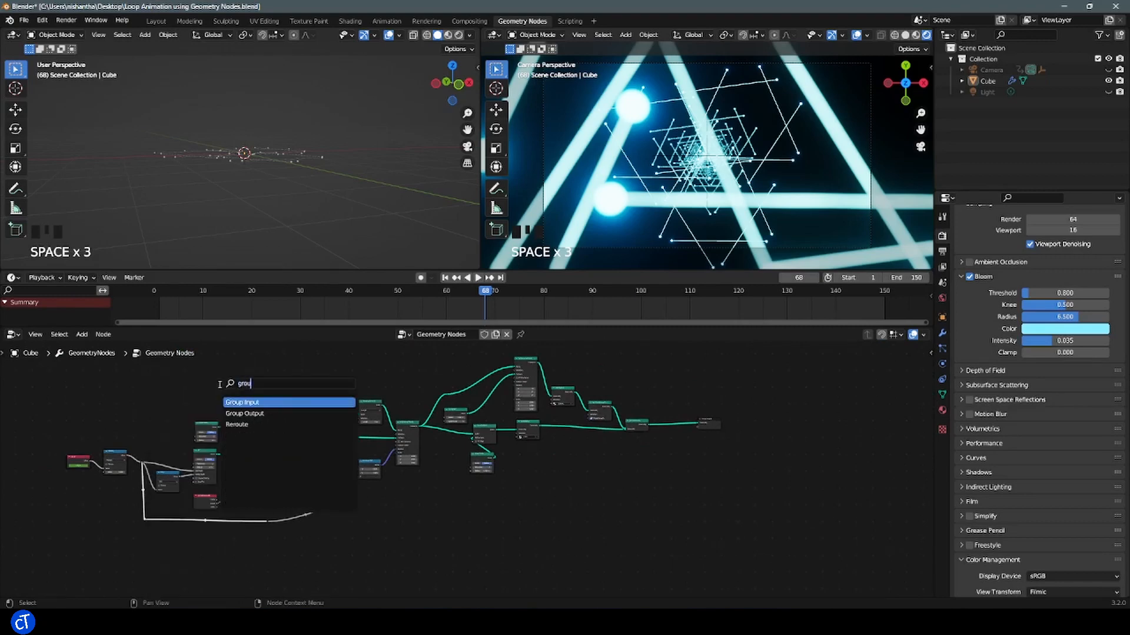
key("Return")
left_click(165, 381)
scroll(446, 550, "up", 7)
middle_click_drag(446, 550, 719, 598)
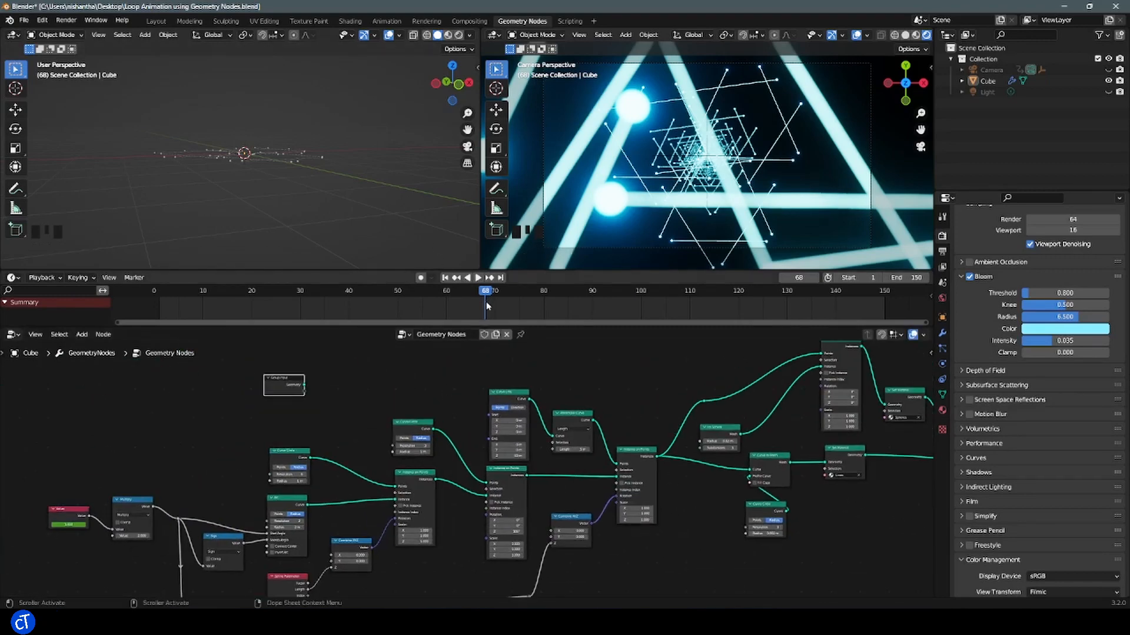
left_click_drag(284, 381, 214, 441)
Expose the first Curve Circle node's Resolution through the Group Input node
scroll(342, 519, "up", 4)
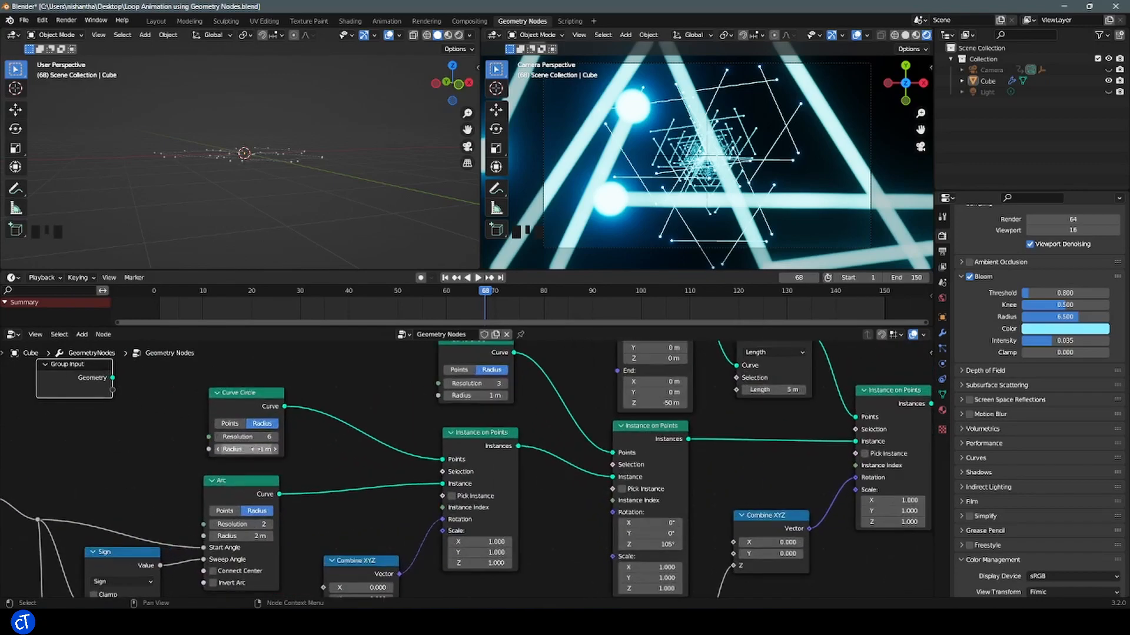
left_click_drag(210, 437, 114, 399)
middle_click_drag(116, 398, 149, 458)
Duplicate the Group Input node beside the second Curve Circle, expose that circle's Resolution, and move to frame 17
left_click(100, 426)
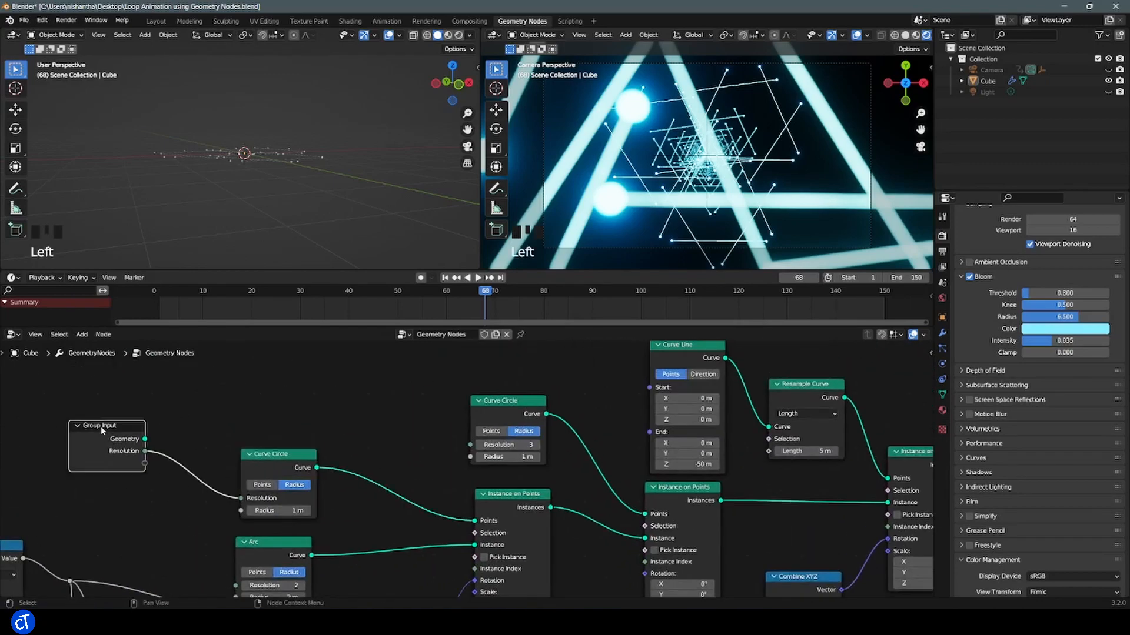
key("shift+d")
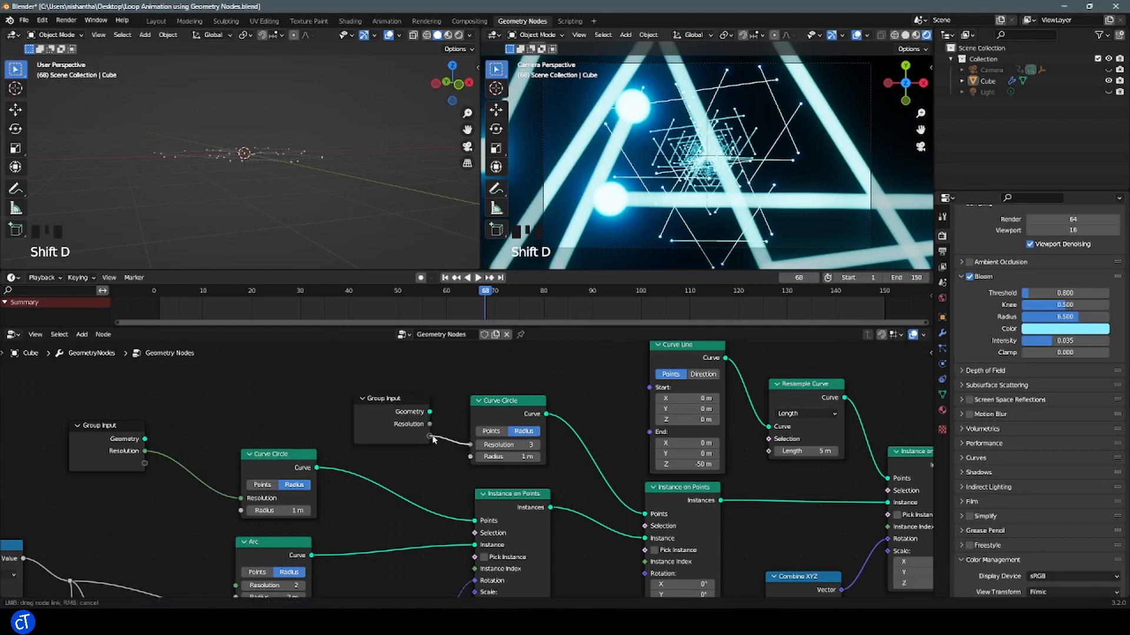
left_click_drag(432, 436, 431, 437)
left_click_drag(454, 295, 235, 306)
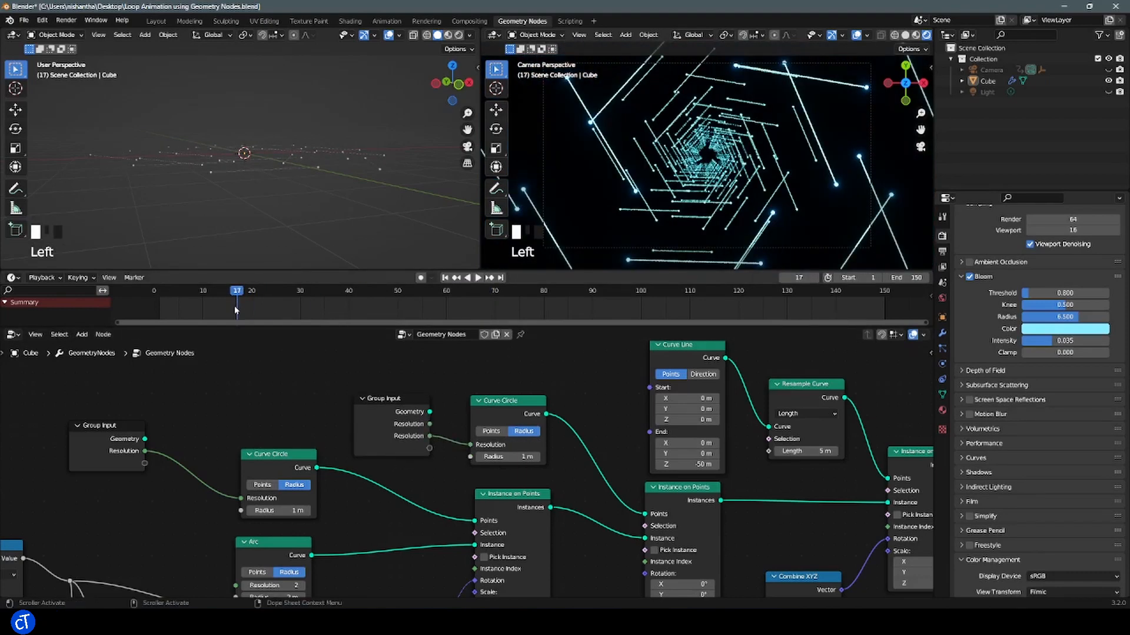
Duplicate the Group Input node below the Value node and expose the Multiply node's second value through it
left_click(385, 398)
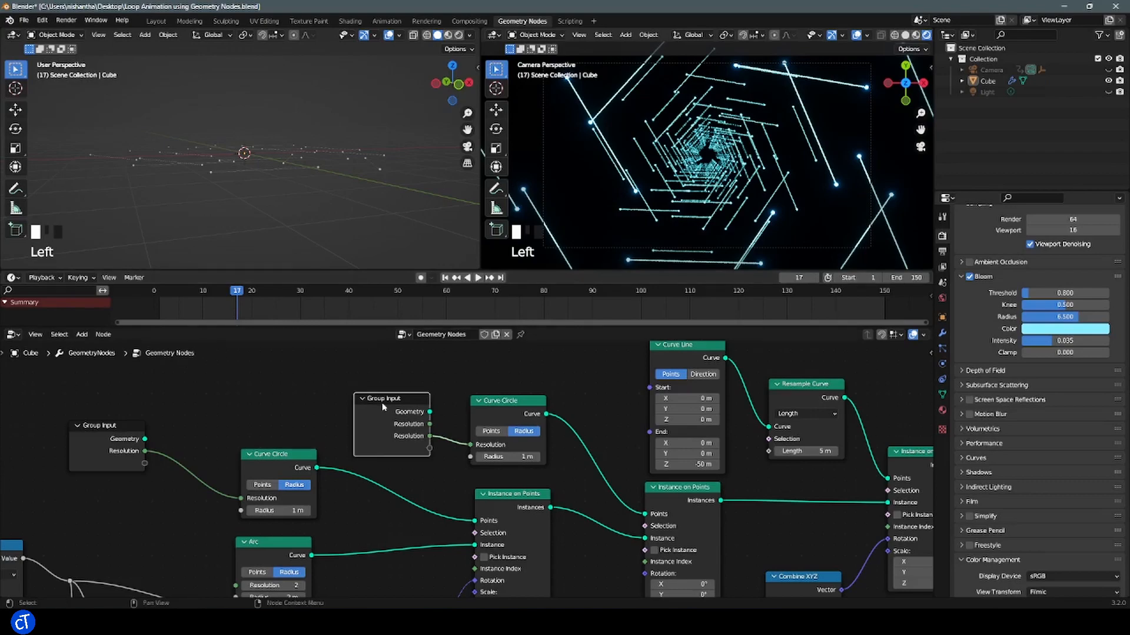
key("shift+d")
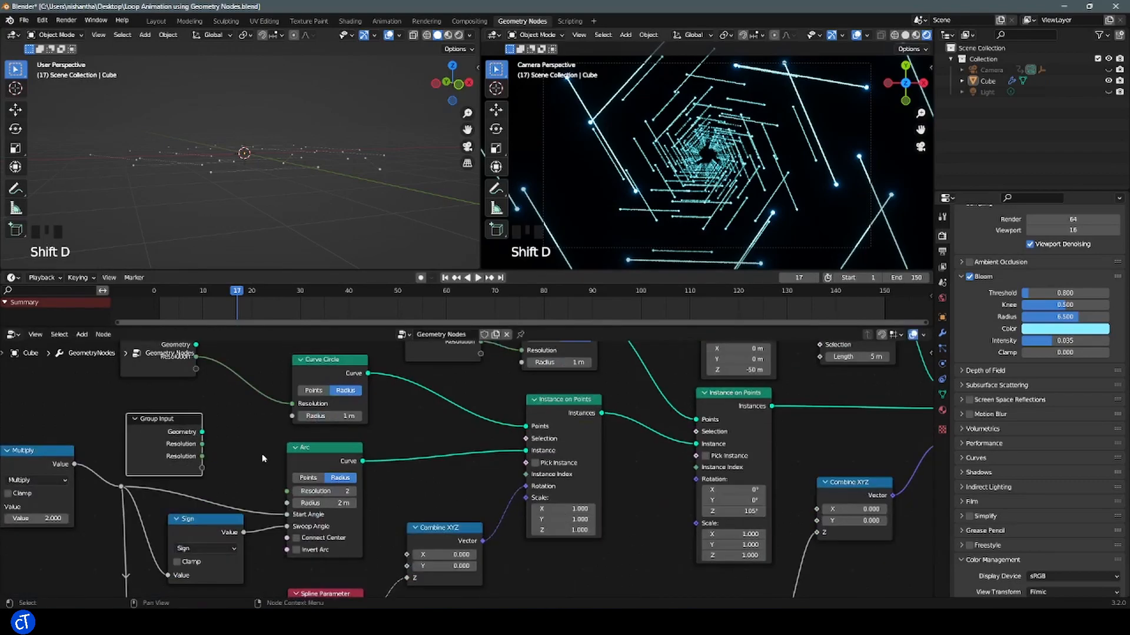
scroll(263, 458, "down", 2)
left_click(198, 444)
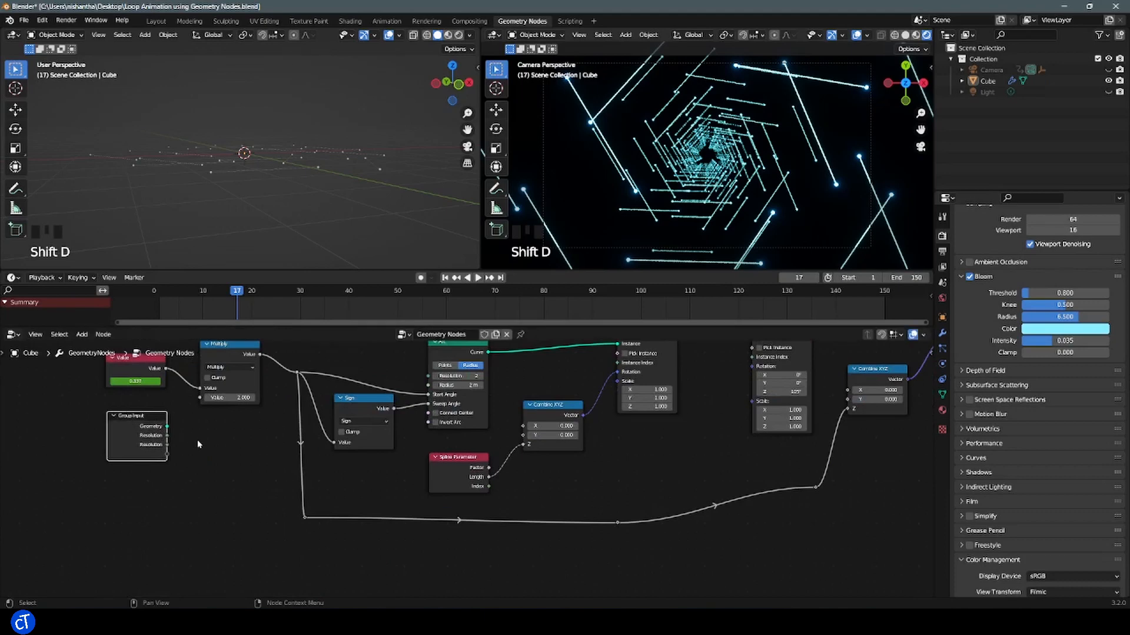
left_click_drag(200, 398, 168, 454)
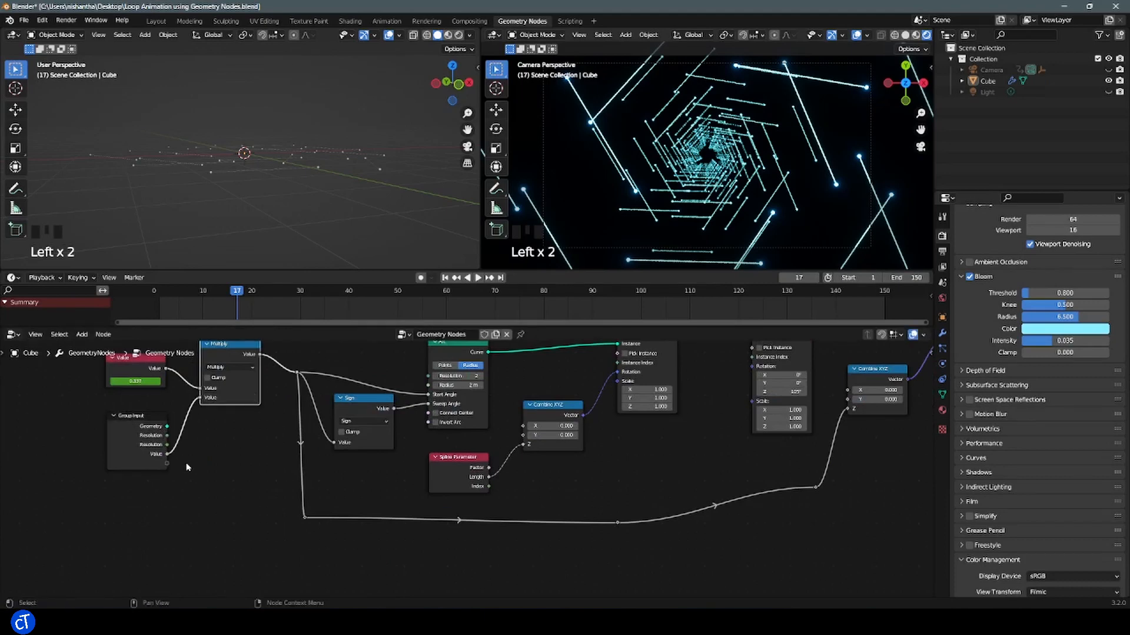
Duplicate the Group Input node above the Resample Curve node and expose that node's Length through it
key("shift+d")
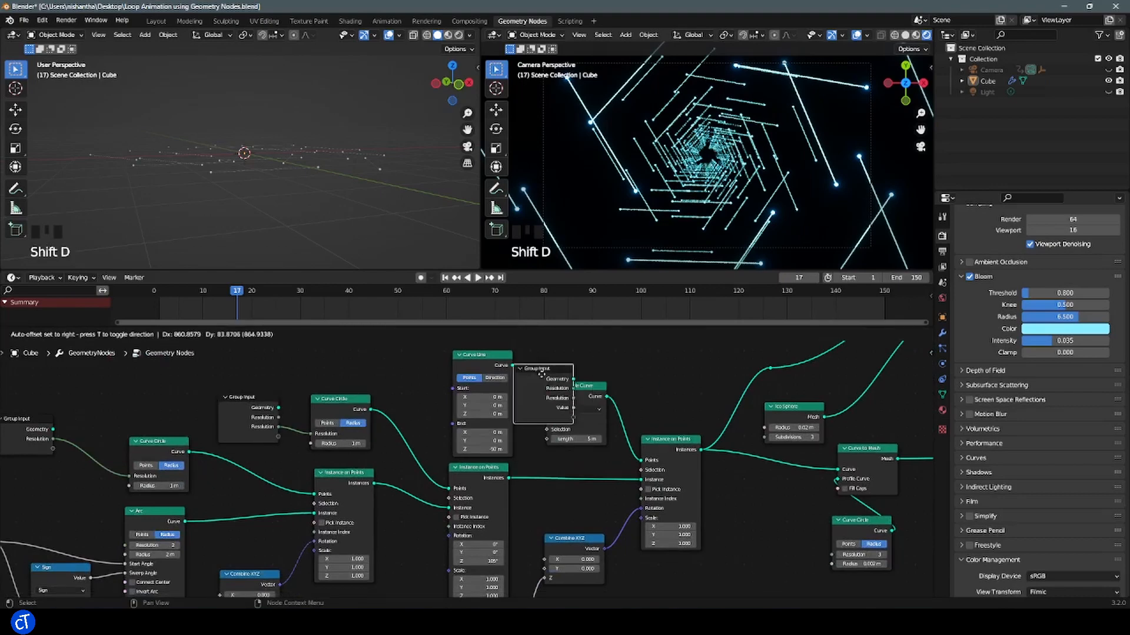
left_click(662, 379)
left_click_drag(693, 430, 547, 495)
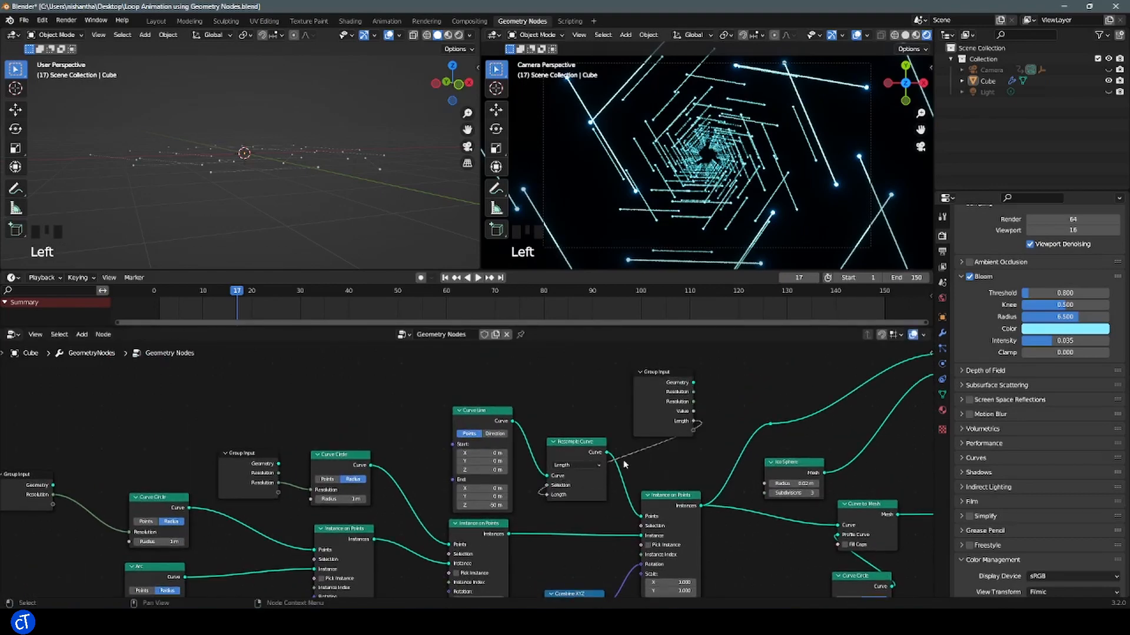
Hide the unused sockets on the Group Input nodes feeding Resample Curve and the second Curve Circle, keeping both nodes expanded
right_click(616, 521)
left_click(616, 522)
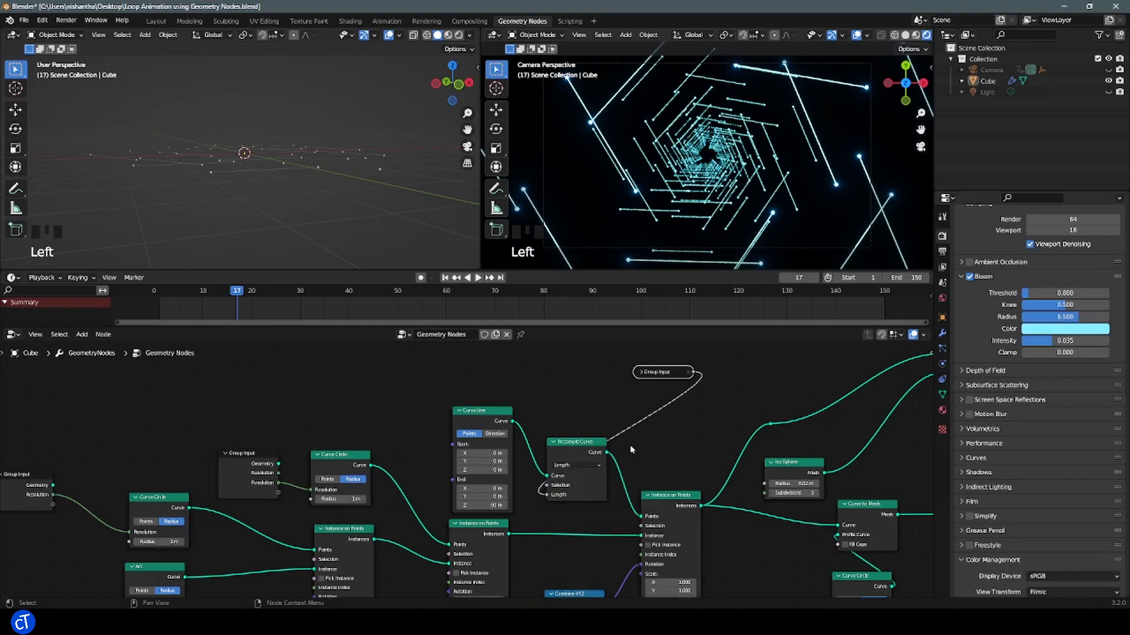
left_click(641, 373)
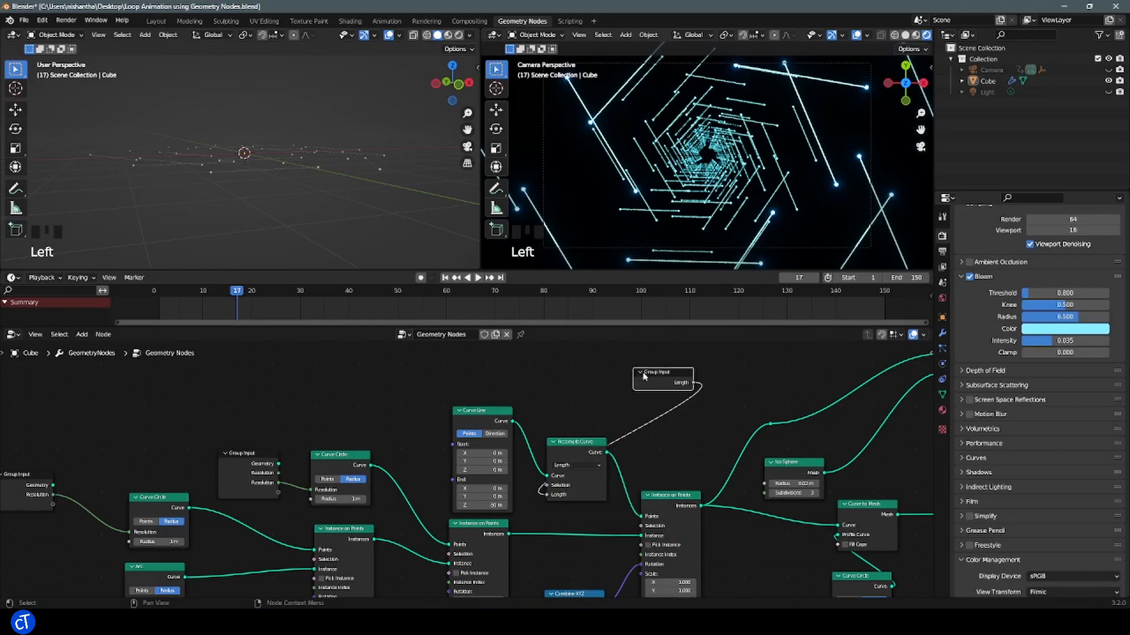
right_click(242, 461)
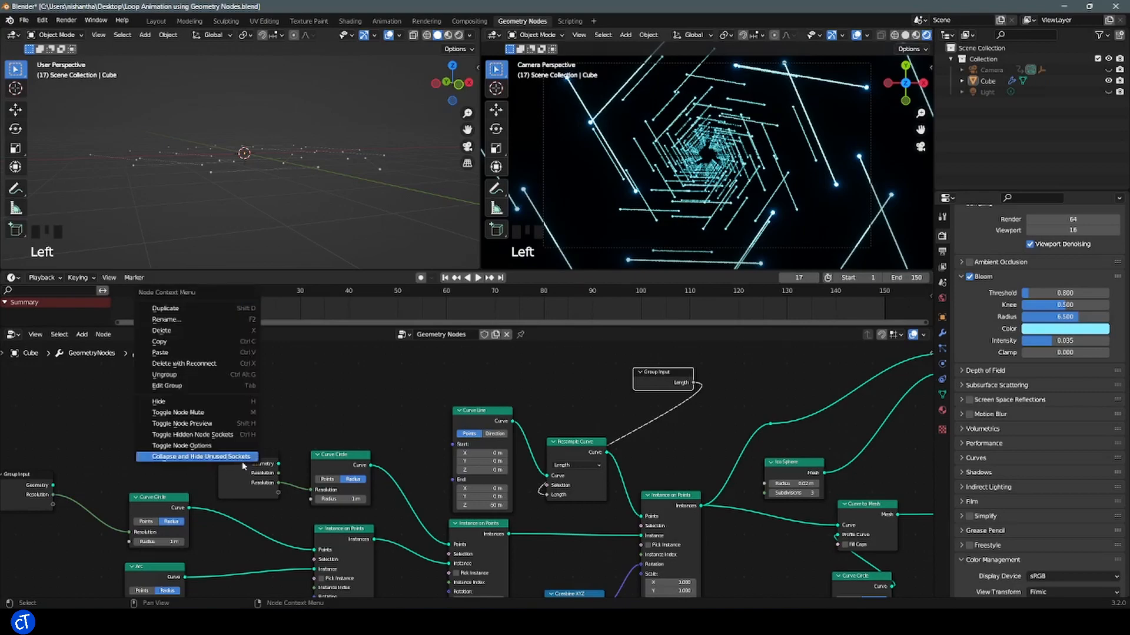
right_click(249, 490)
left_click(239, 453)
right_click(246, 465)
left_click(246, 465)
left_click(225, 453)
Hide the unused sockets on the Group Input nodes feeding the first Curve Circle and the Multiply node, keeping both expanded
middle_click_drag(230, 458, 398, 373)
left_click(172, 397)
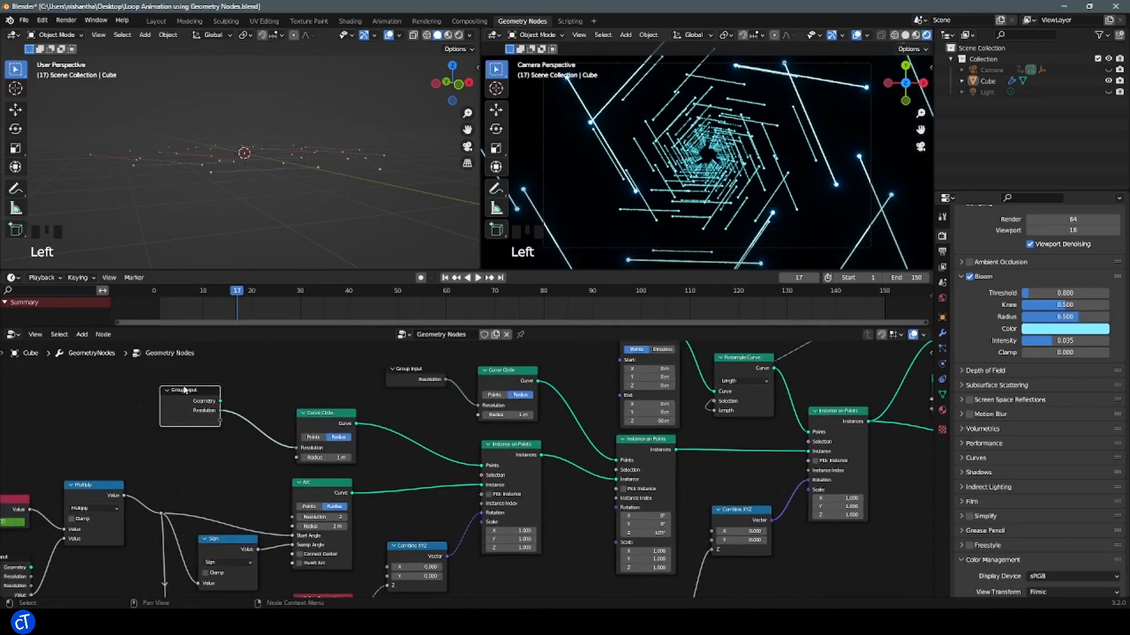
right_click(172, 397)
left_click(172, 397)
middle_click_drag(137, 521, 217, 449)
left_click(63, 493)
right_click(63, 494)
left_click(63, 493)
left_click(58, 485)
Look over the whole node tree for further parameters worth exposing, from the Multiply node to the Group Output
middle_click_drag(218, 512, 131, 574)
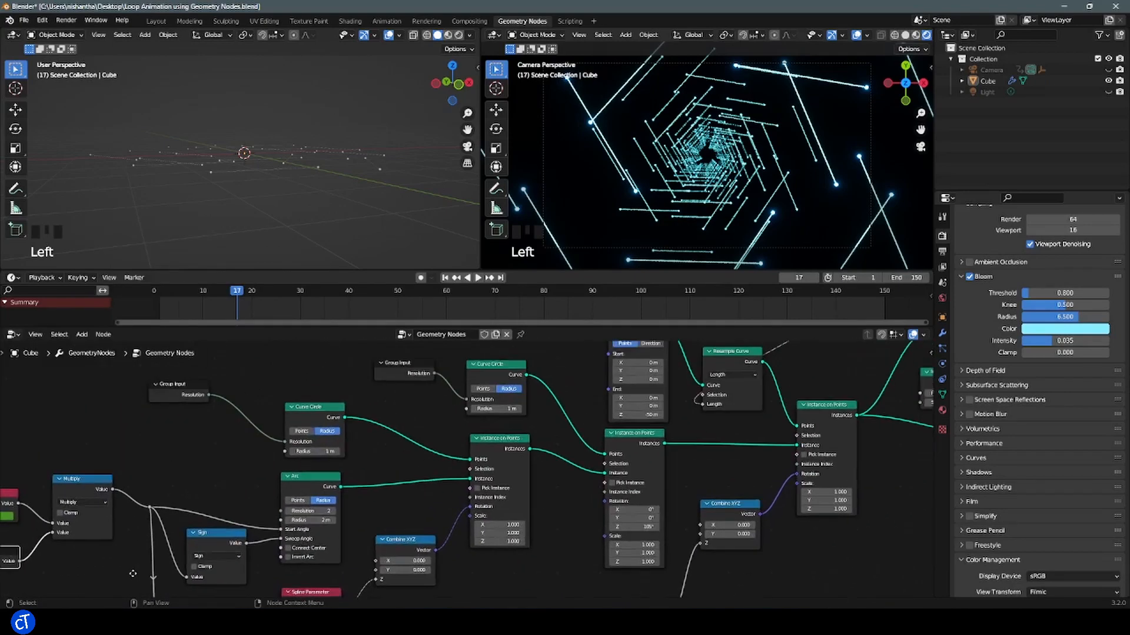
middle_click_drag(206, 467, 102, 553)
scroll(358, 459, "down", 3)
middle_click_drag(338, 534, 363, 455)
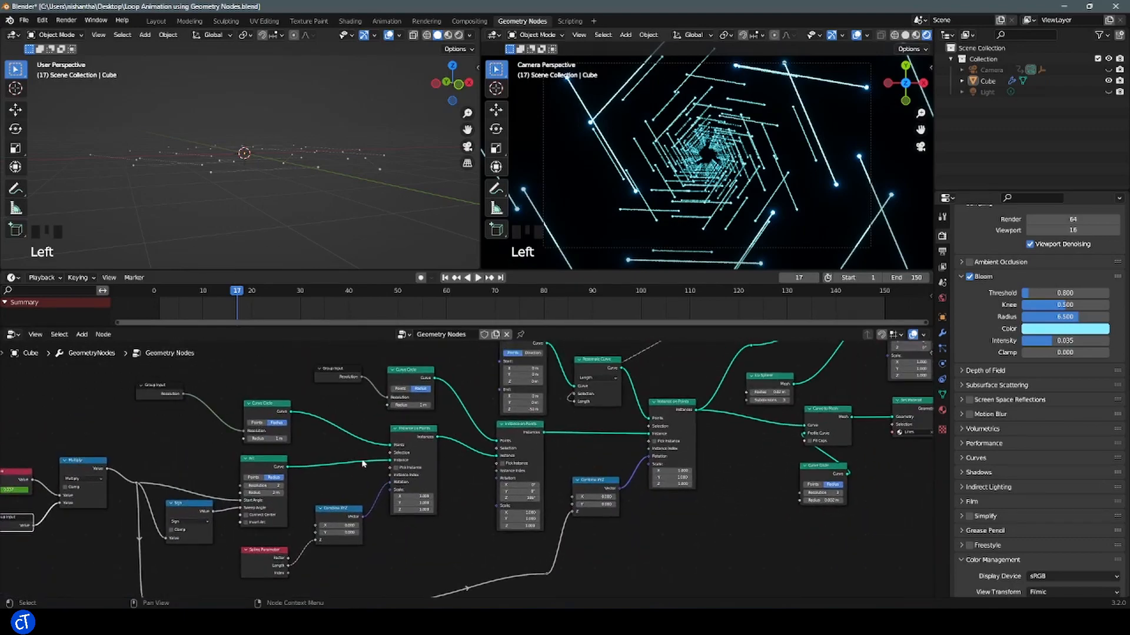
scroll(392, 511, "down", 6)
middle_click_drag(573, 522, 491, 566)
scroll(194, 515, "up", 3)
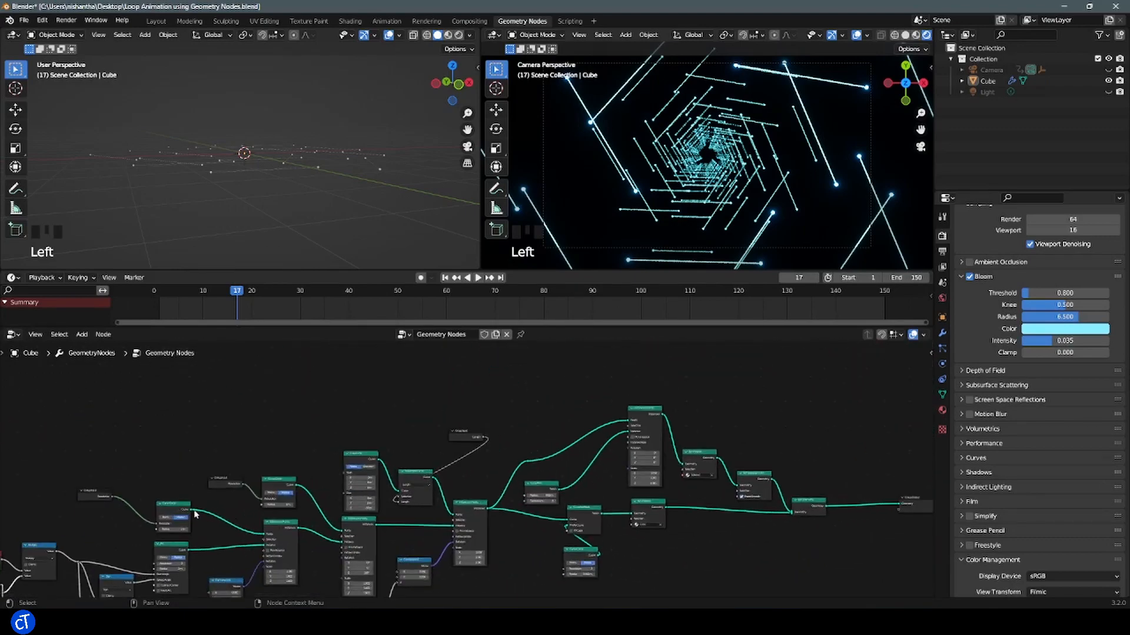
middle_click_drag(195, 571, 282, 418)
scroll(277, 464, "up", 2)
middle_click_drag(194, 492, 333, 555)
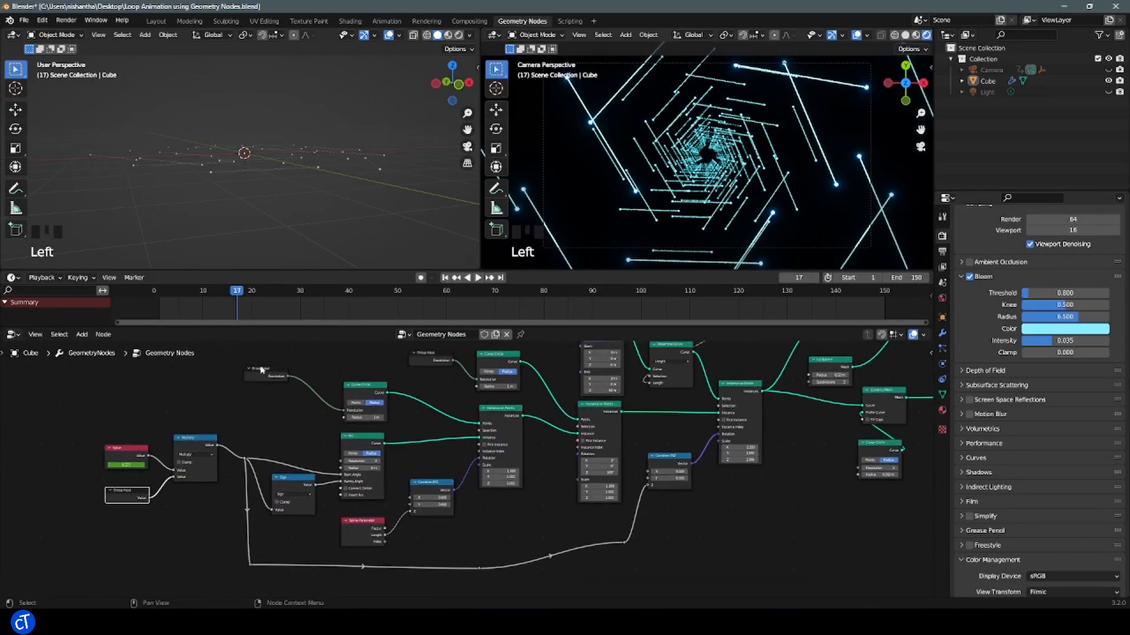
left_click(263, 371)
key("shift+d")
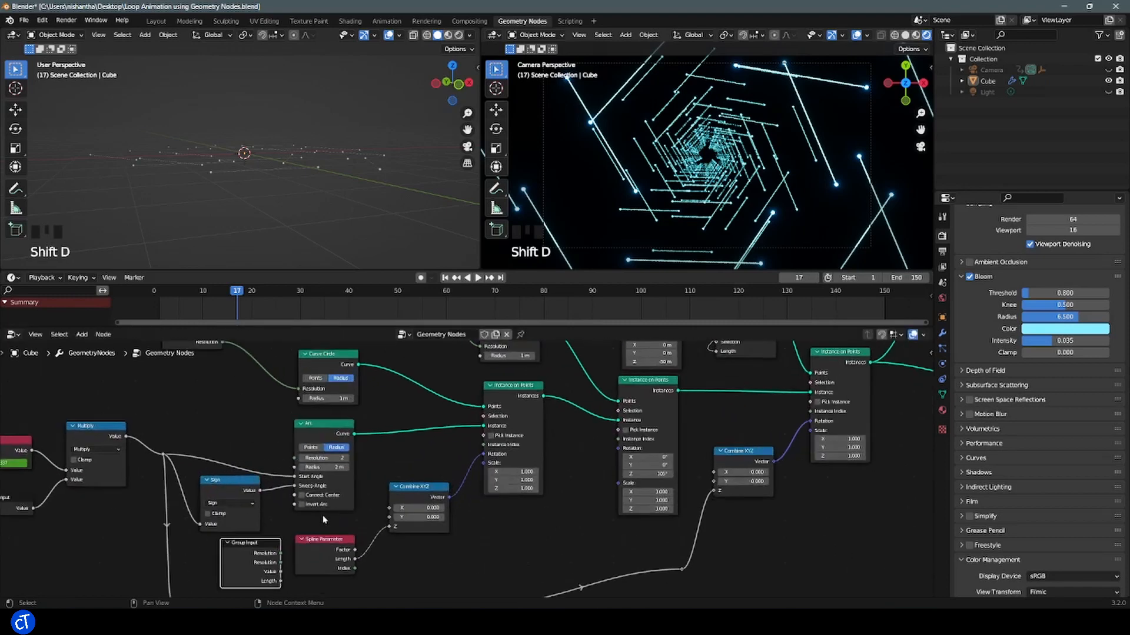
scroll(278, 559, "up", 2)
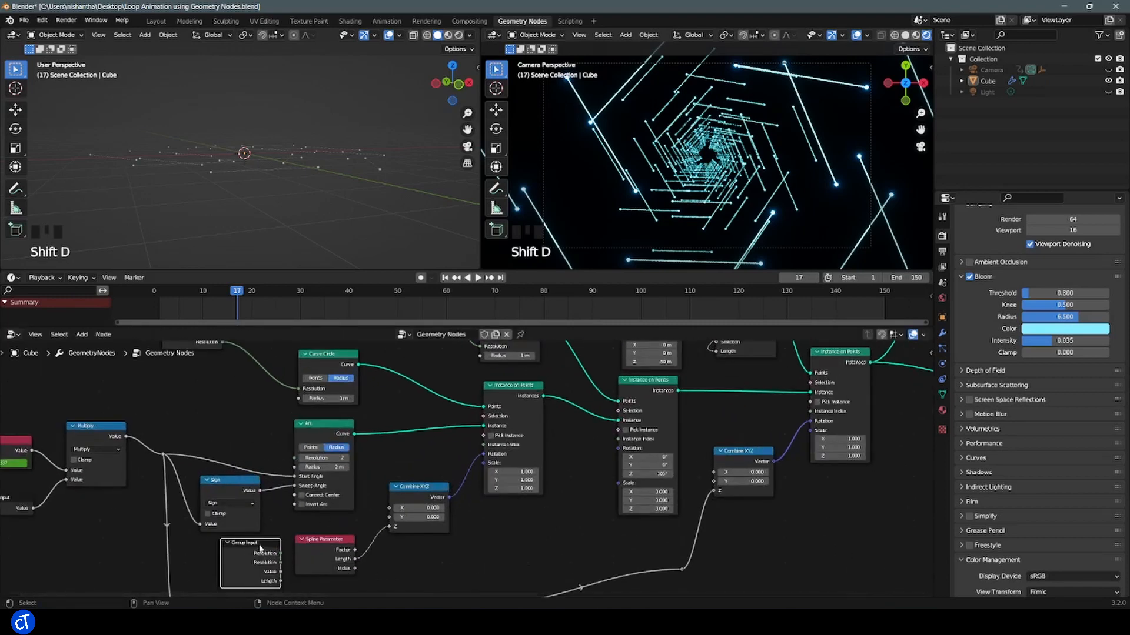
left_click_drag(262, 542, 257, 532)
left_click(256, 532)
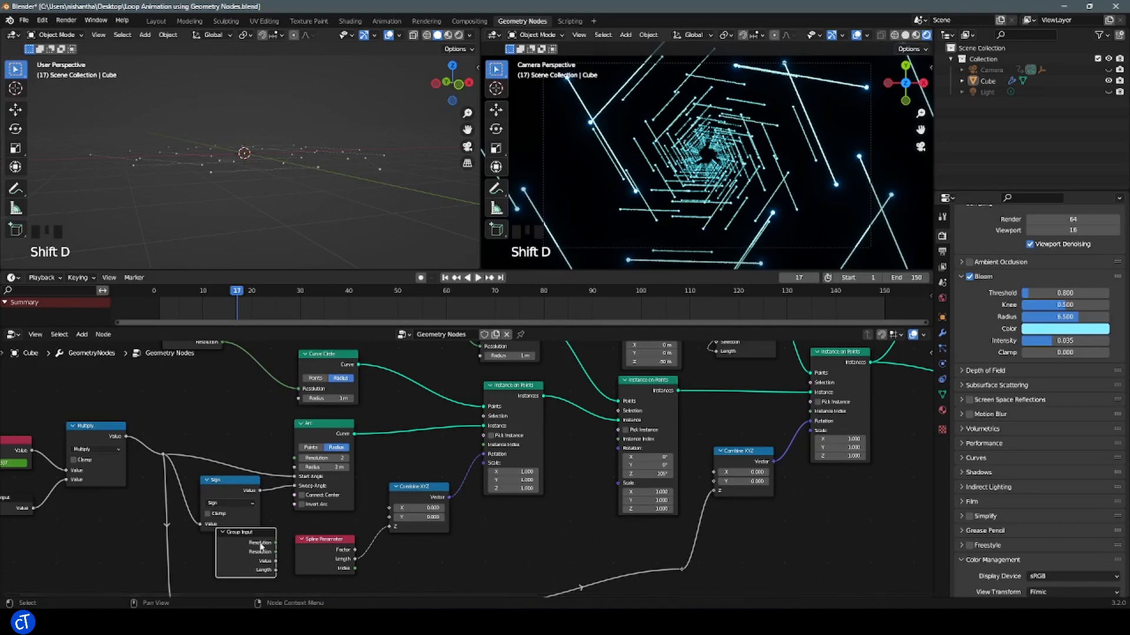
key("Delete")
Move the lower reroute point of the Multiply output wire away from the space beneath the Sign node
middle_click_drag(313, 594, 386, 453)
left_click_drag(242, 460, 171, 539)
left_click(200, 437)
middle_click_drag(200, 437, 200, 503)
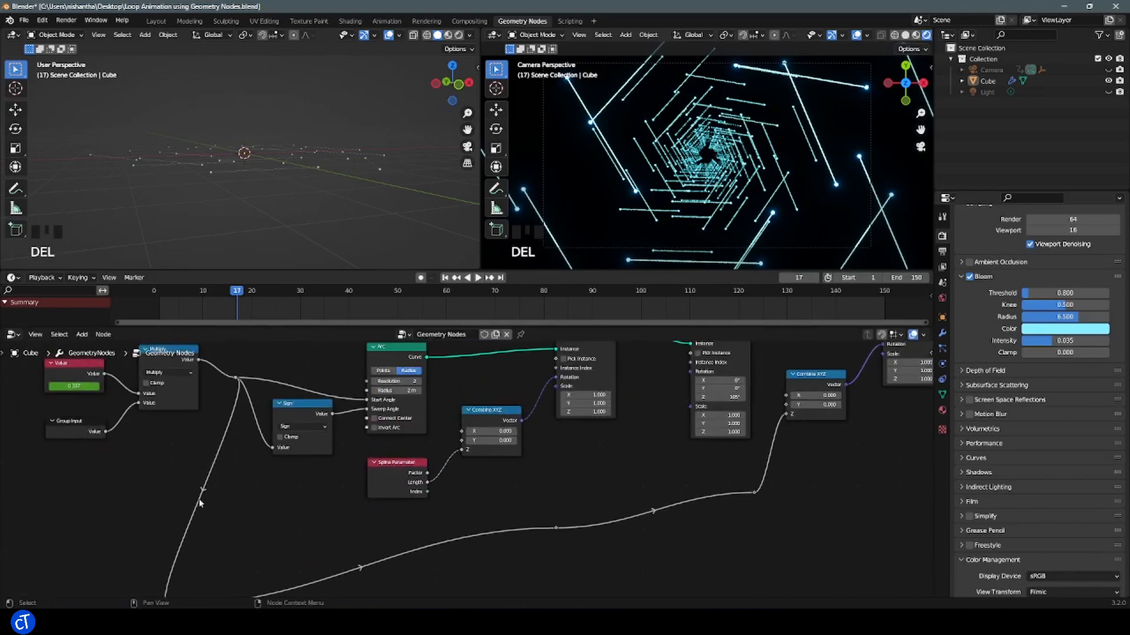
middle_click_drag(95, 422, 43, 588)
left_click(222, 414)
key("shift+d")
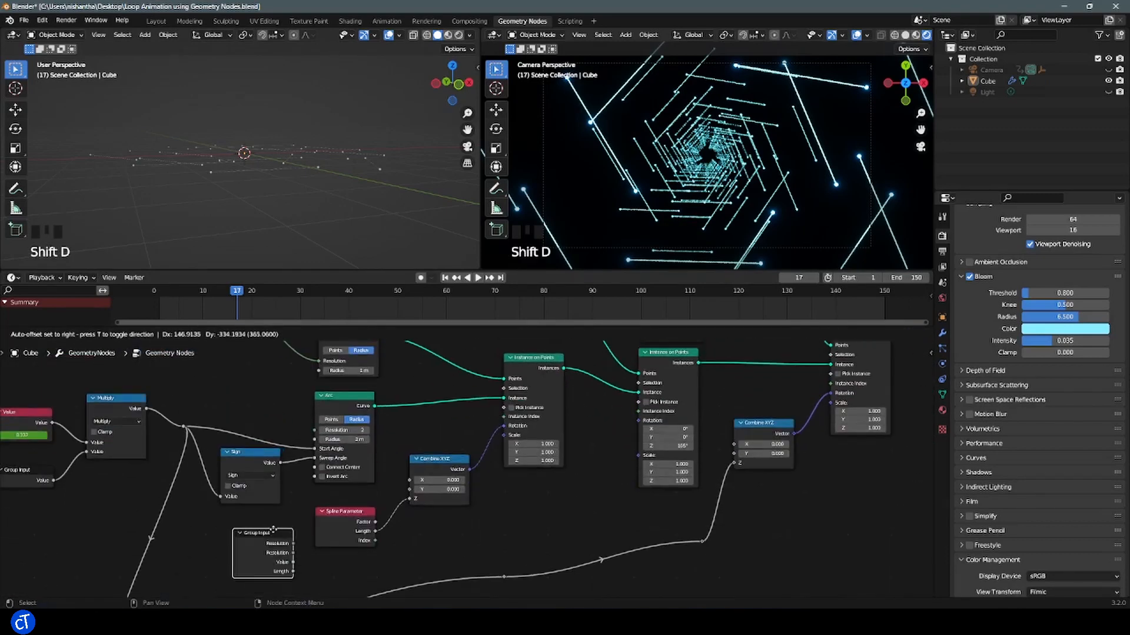
left_click(267, 539)
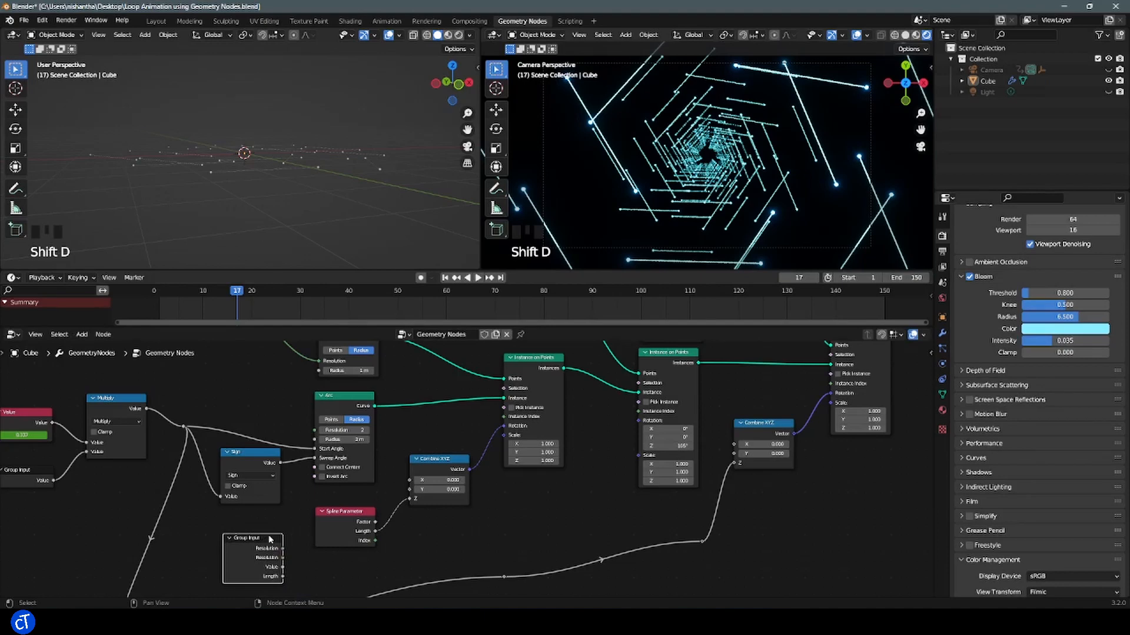
left_click_drag(255, 581, 253, 568)
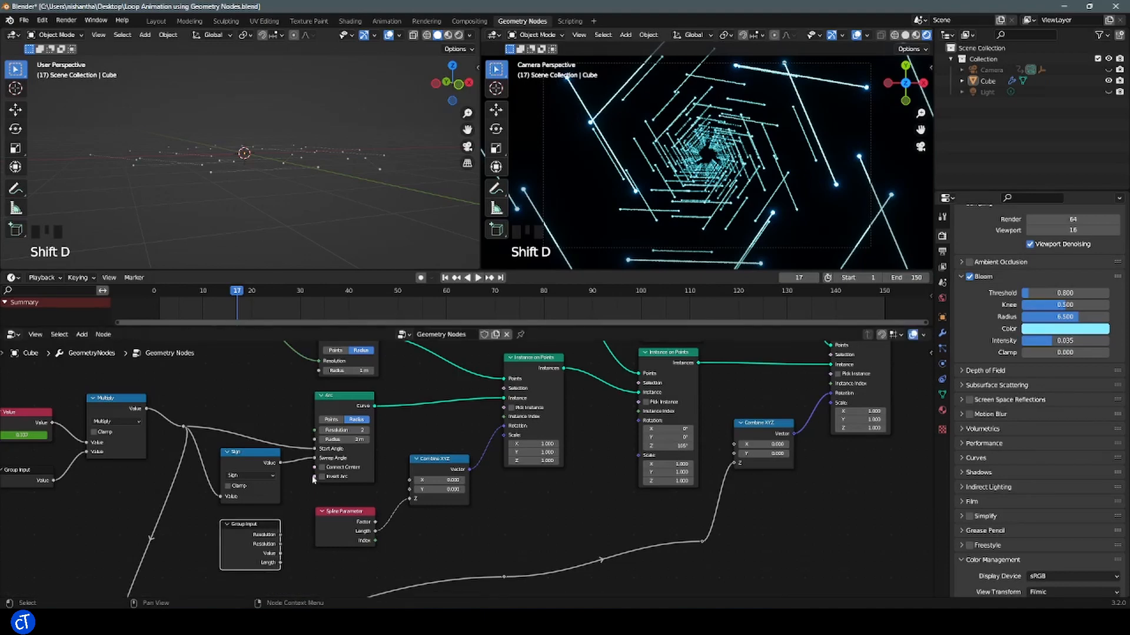
left_click_drag(315, 467, 281, 568)
left_click(268, 548)
key("Delete")
Add a new Group Input node below the Sign node and expose the Arc node's Connect Center through it
key("shift+a")
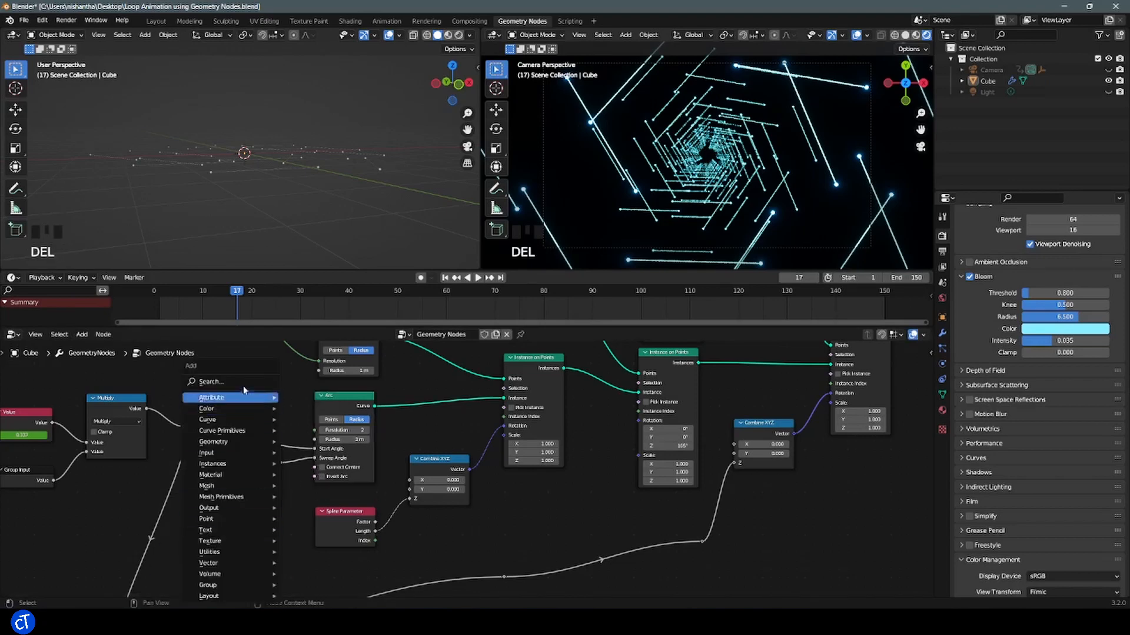
left_click(243, 382)
type("gro")
key("Return")
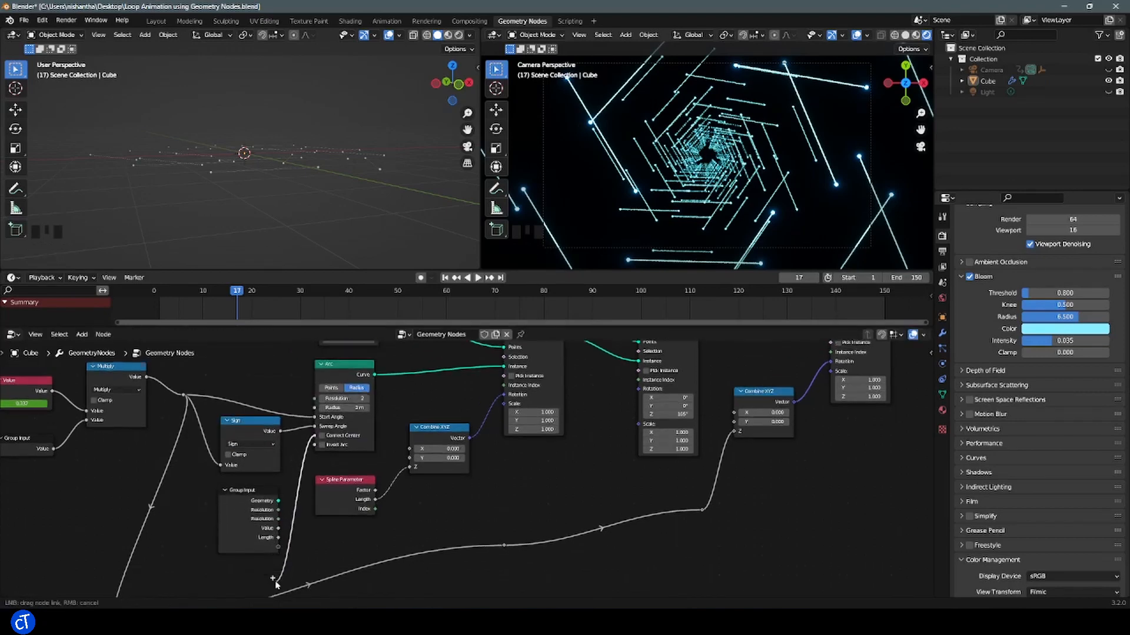
left_click(317, 494)
left_click_drag(314, 406, 280, 518)
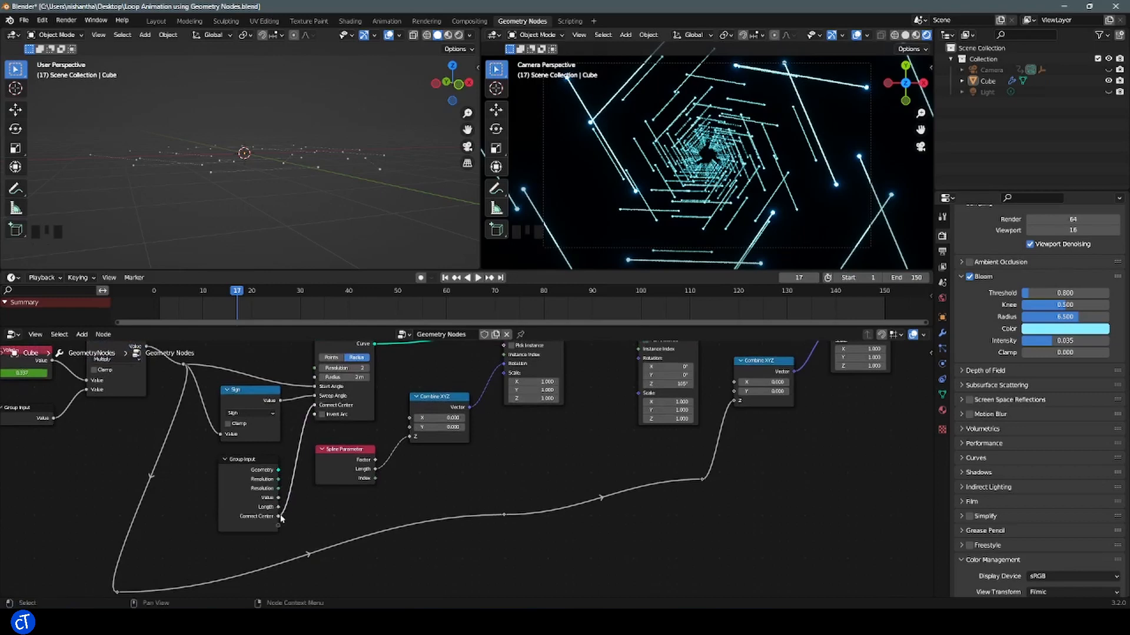
Show the modifier settings and rename the two Resolution group inputs to "inside Resolution" and "outside Resolution"
left_click(942, 333)
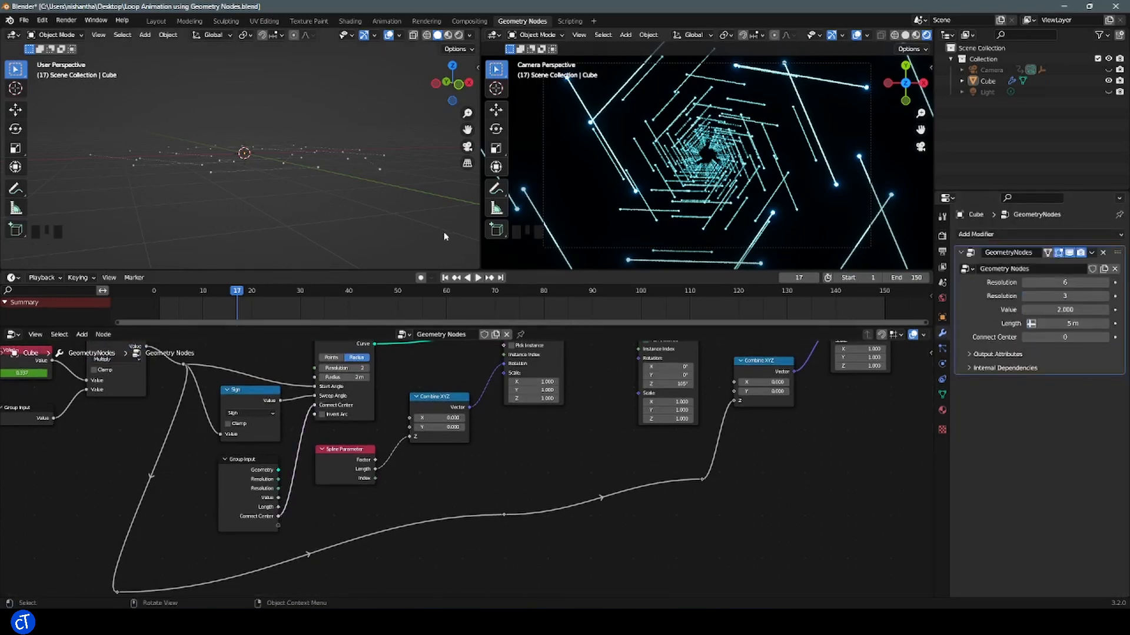
key("n")
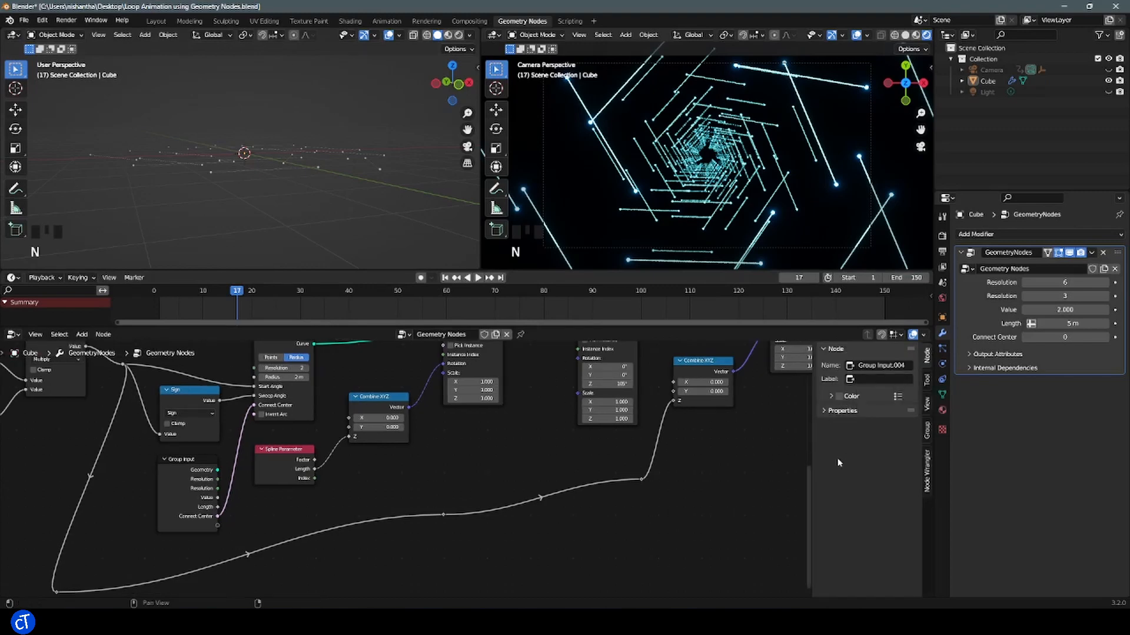
left_click(927, 430)
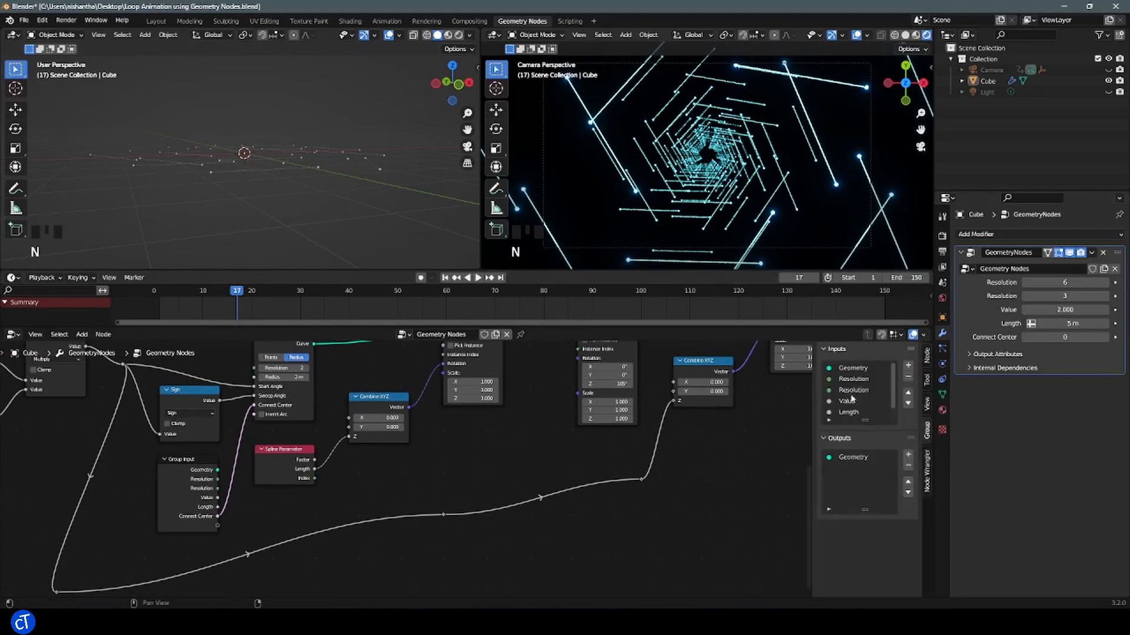
left_click(842, 380)
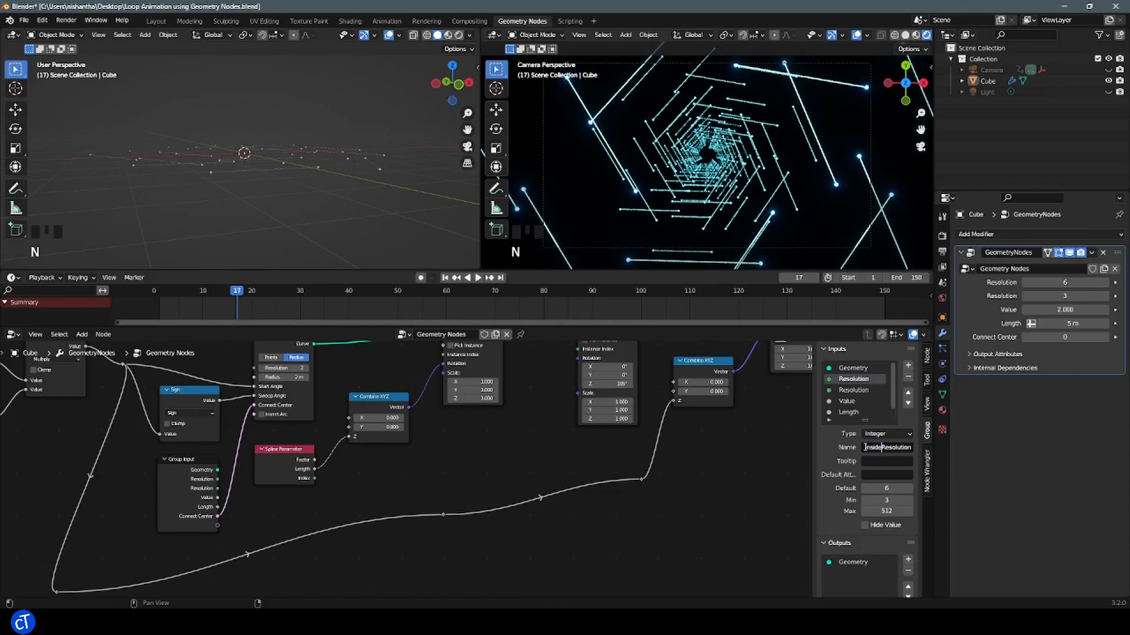
key("Return")
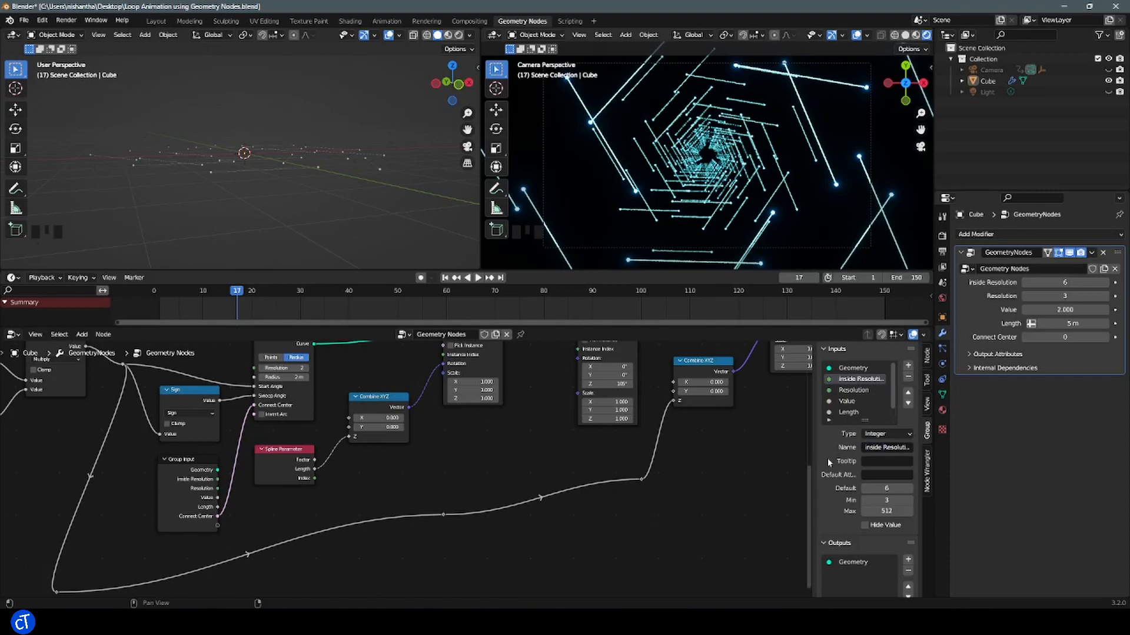
left_click(853, 390)
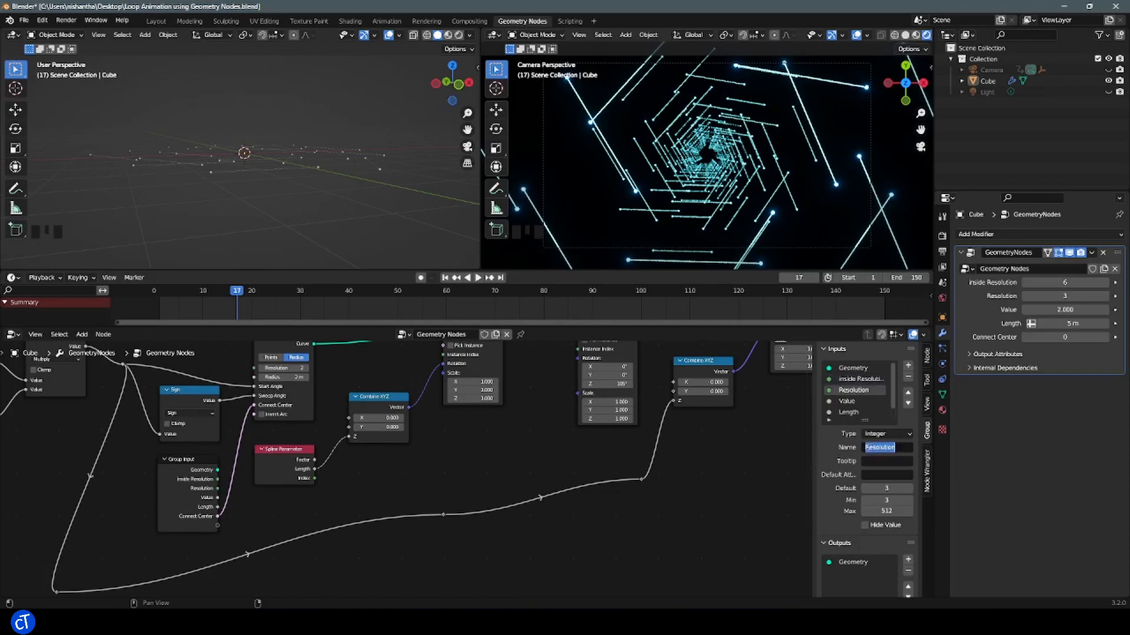
key("Return")
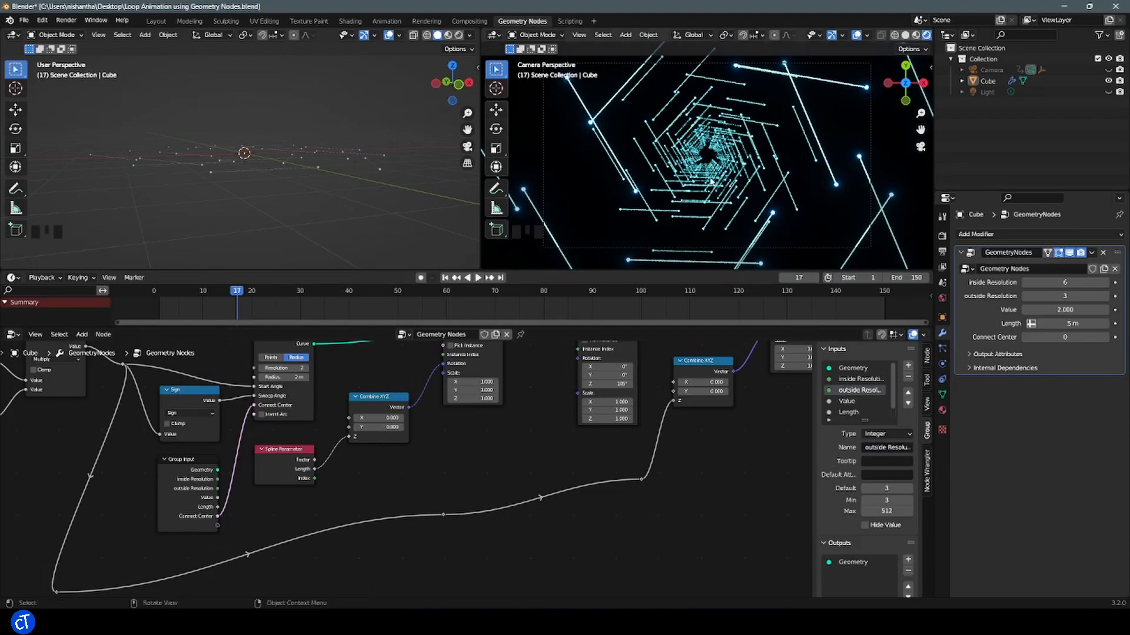
Rename the Value group input to "speed" and the Length group input to "verticalLength"
scroll(728, 177, "up", 2)
left_click(847, 400)
left_click(876, 447)
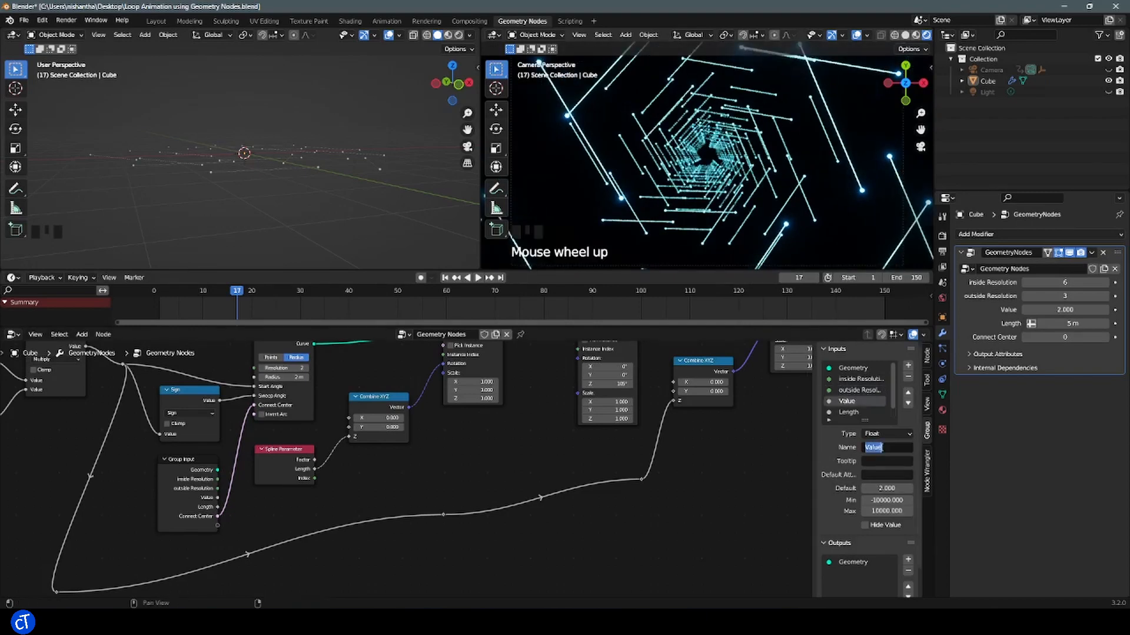
type("speed")
key("Return")
left_click(849, 412)
left_click(876, 447)
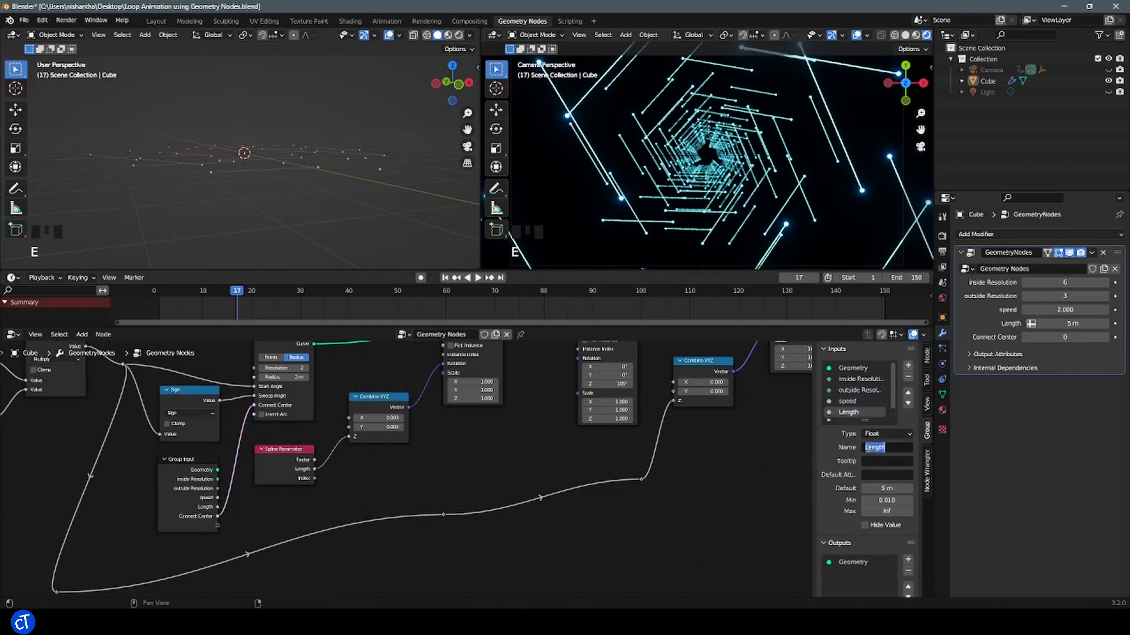
type("vertical")
key("Return")
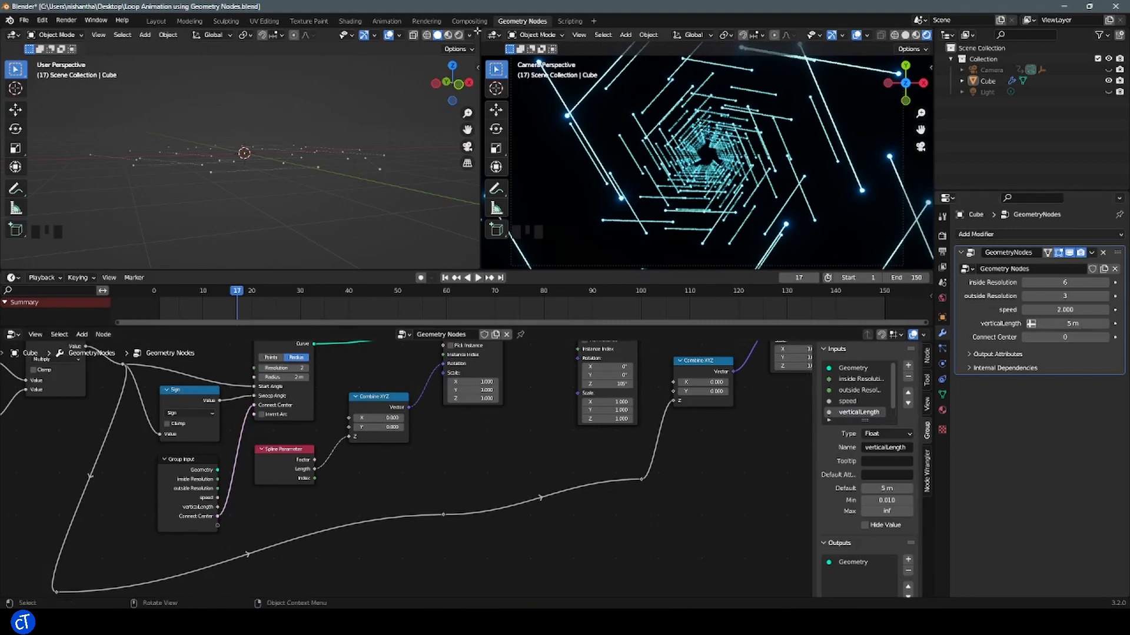
Join the two 3D viewports into one wide area that keeps the camera view
left_click_drag(477, 31, 465, 33)
right_click(466, 35)
left_click(438, 69)
left_click(453, 53)
right_click(479, 35)
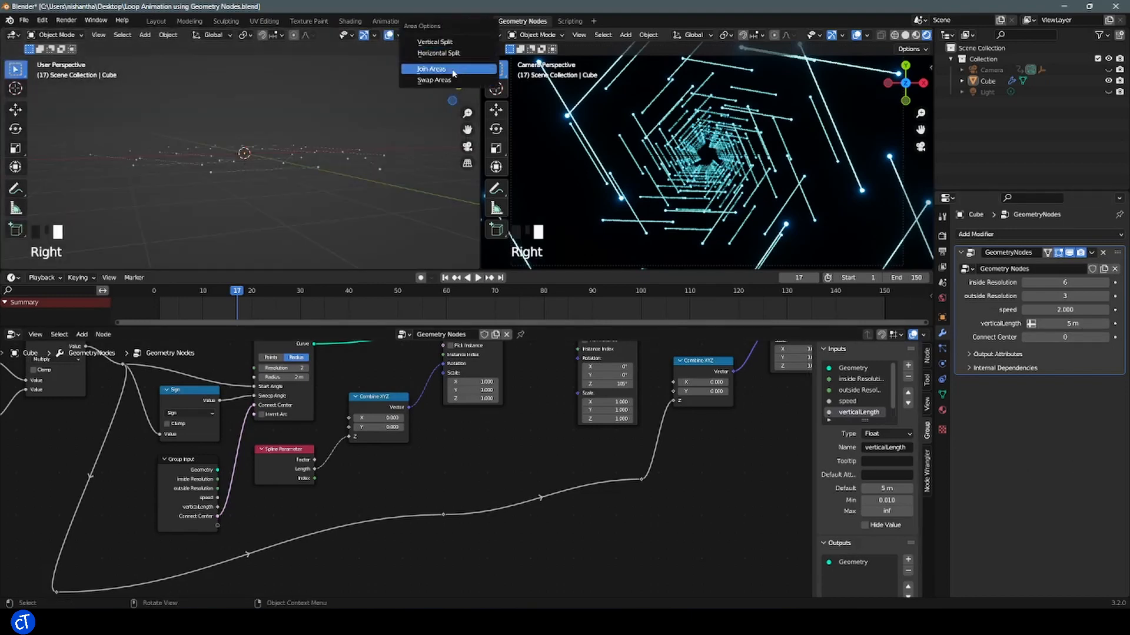
left_click(453, 73)
left_click(441, 131)
Join the timeline area with the 3D viewport above it into a single area
left_click_drag(536, 270, 536, 288)
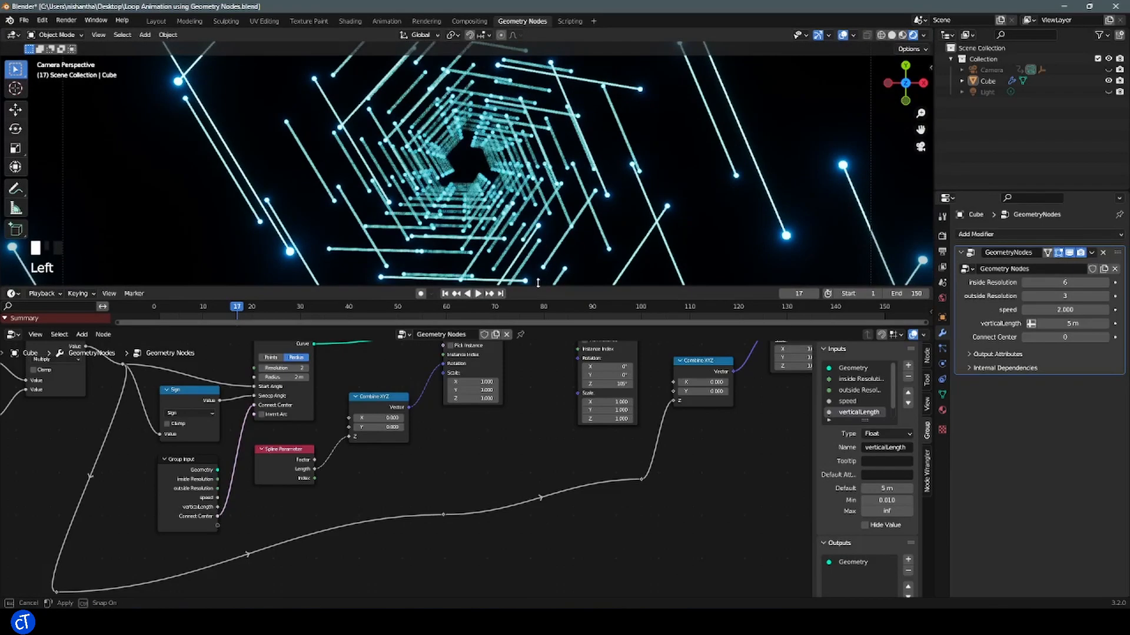
right_click(747, 286)
left_click(745, 283)
left_click(743, 272)
Turn the joined area into a 3D Viewport with rendered shading, seen through the camera
left_click(12, 35)
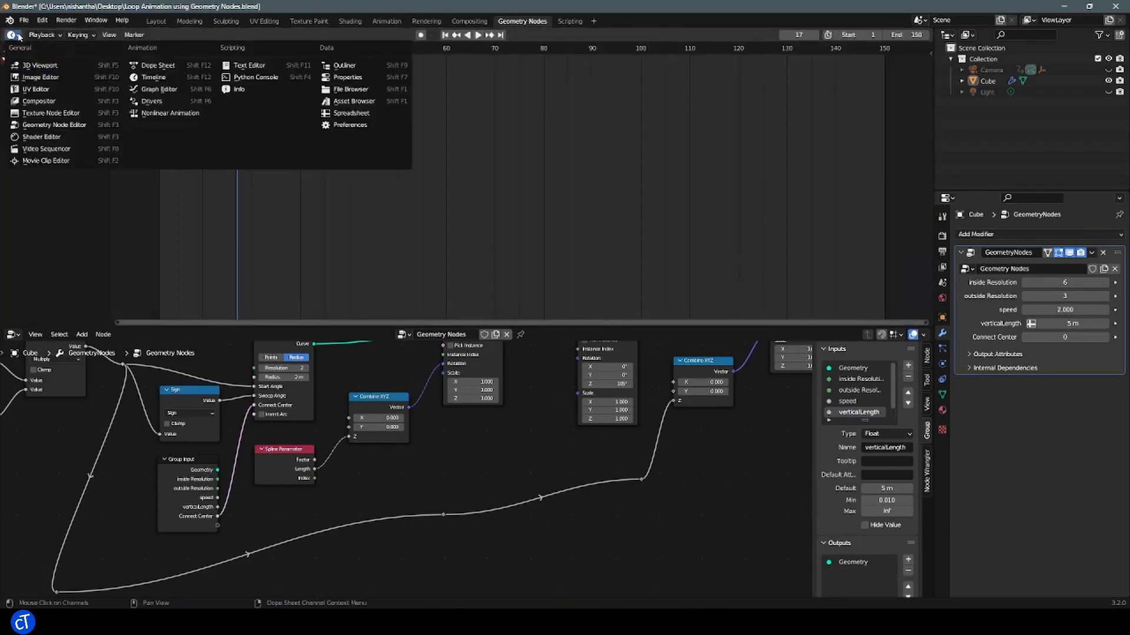
left_click(26, 44)
left_click(913, 35)
key("KP_0")
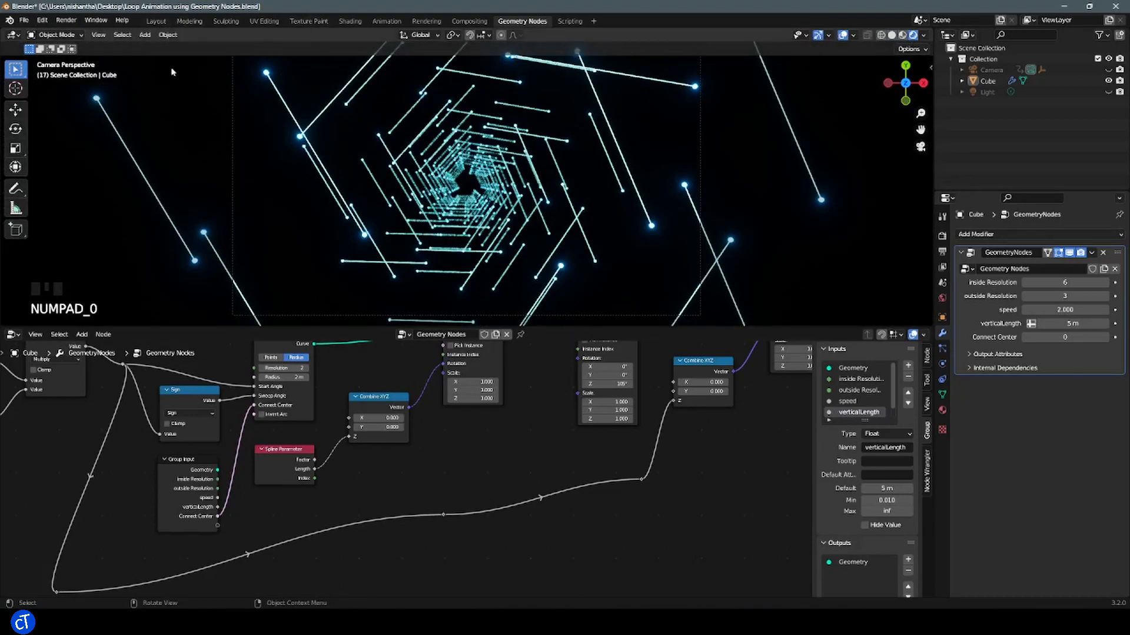
Set the modifier's Connect Center input to 1
key("Left")
key("Left")
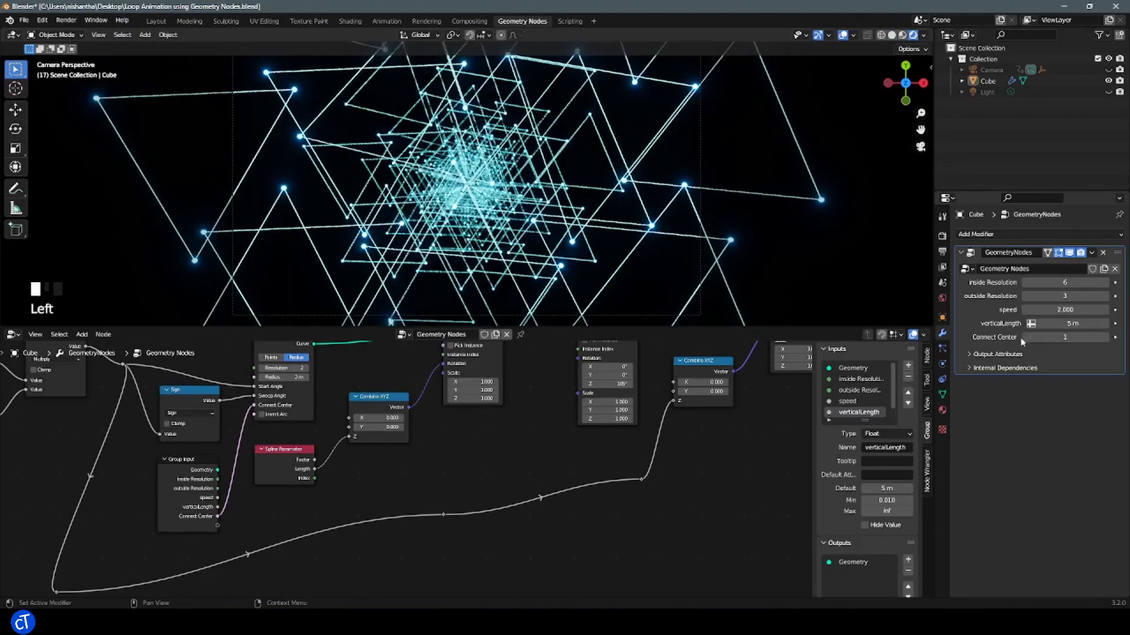
Set up the Layout workspace with a rendered camera view and a taller timeline, and play the animation
left_click(156, 21)
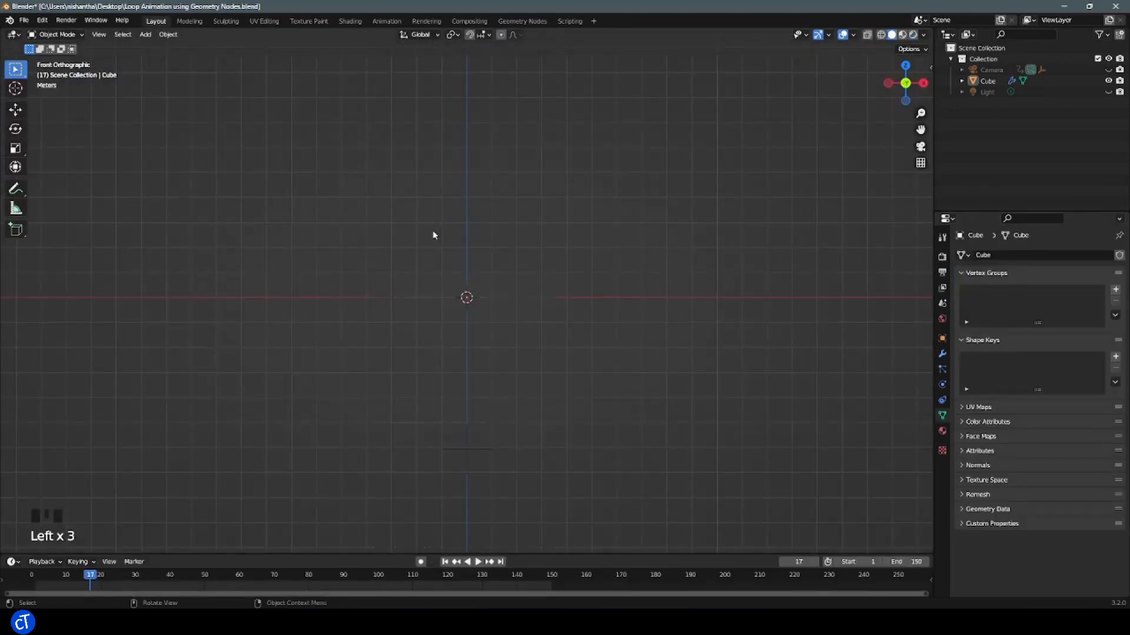
middle_click_drag(433, 230, 401, 263)
key("KP_0")
left_click(914, 35)
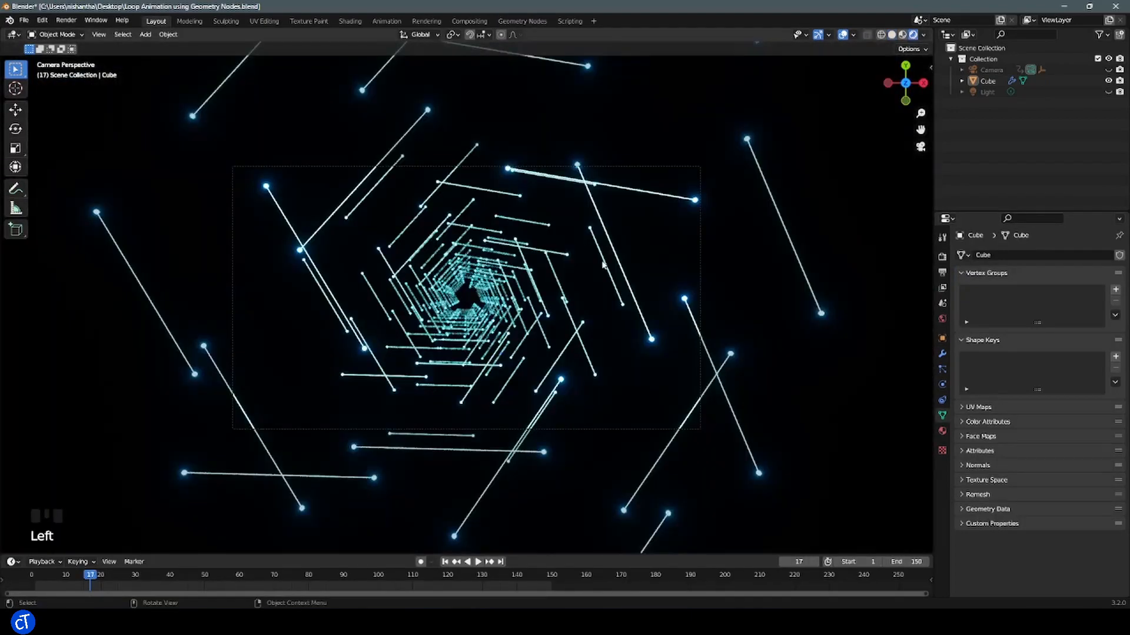
left_click_drag(372, 554, 399, 487)
key("space")
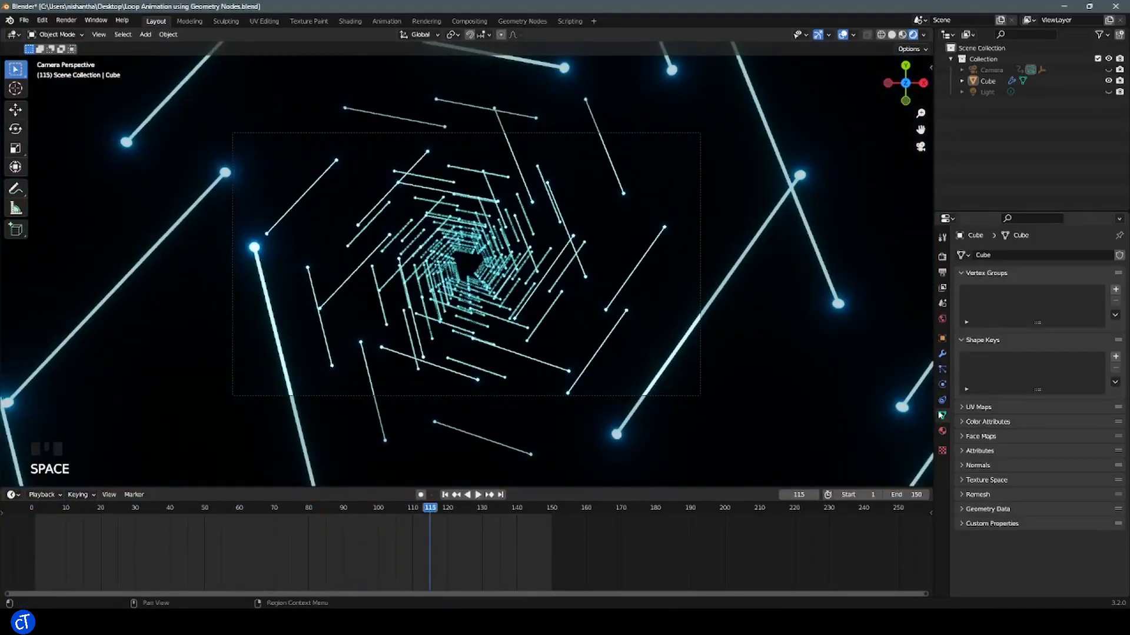
Set the modifier's inside Resolution to 27 and outside Resolution to 4, and play the animation from the first frame
left_click(942, 355)
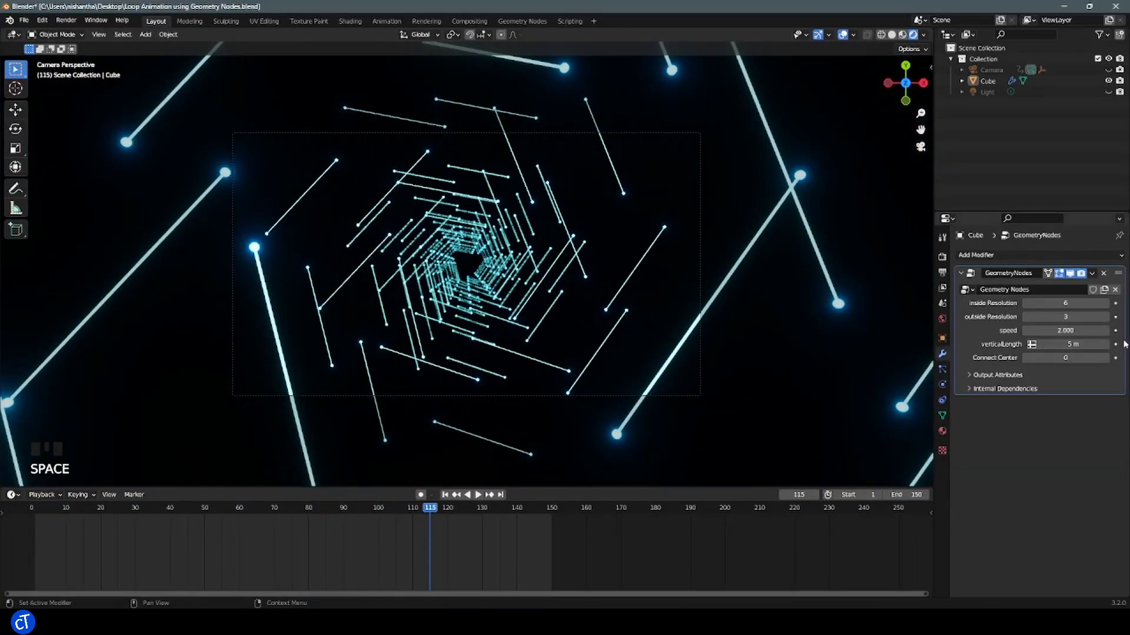
left_click_drag(472, 507, 382, 516)
mouse_move(1064, 303)
left_mouse_down()
mouse_move(1094, 303)
mouse_move(1057, 316)
left_mouse_up()
left_click(445, 495)
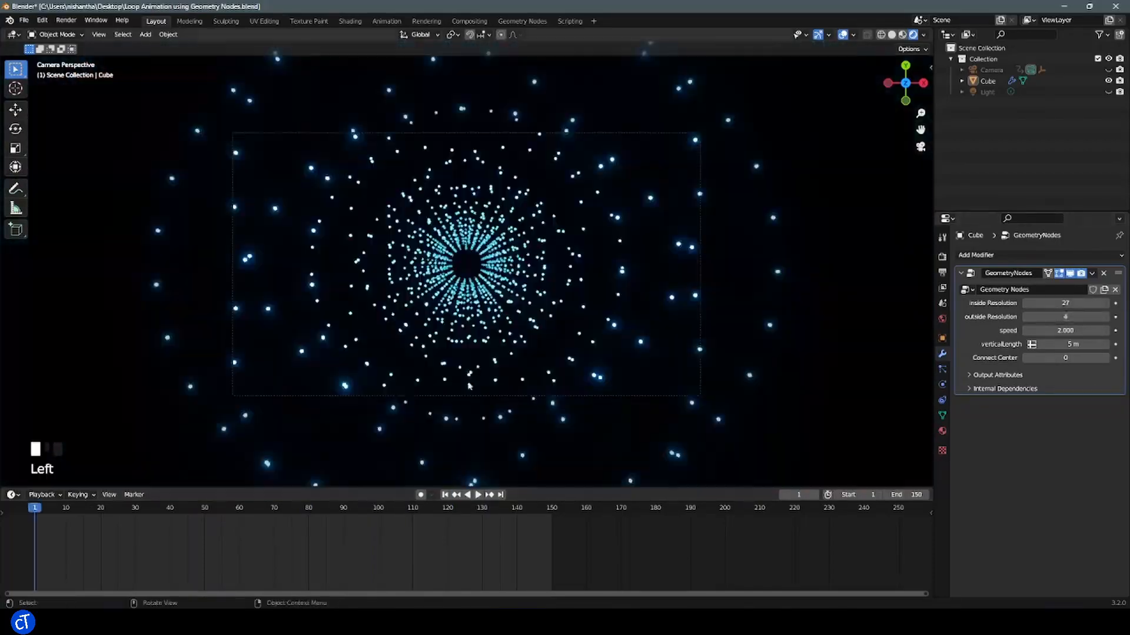
key("space")
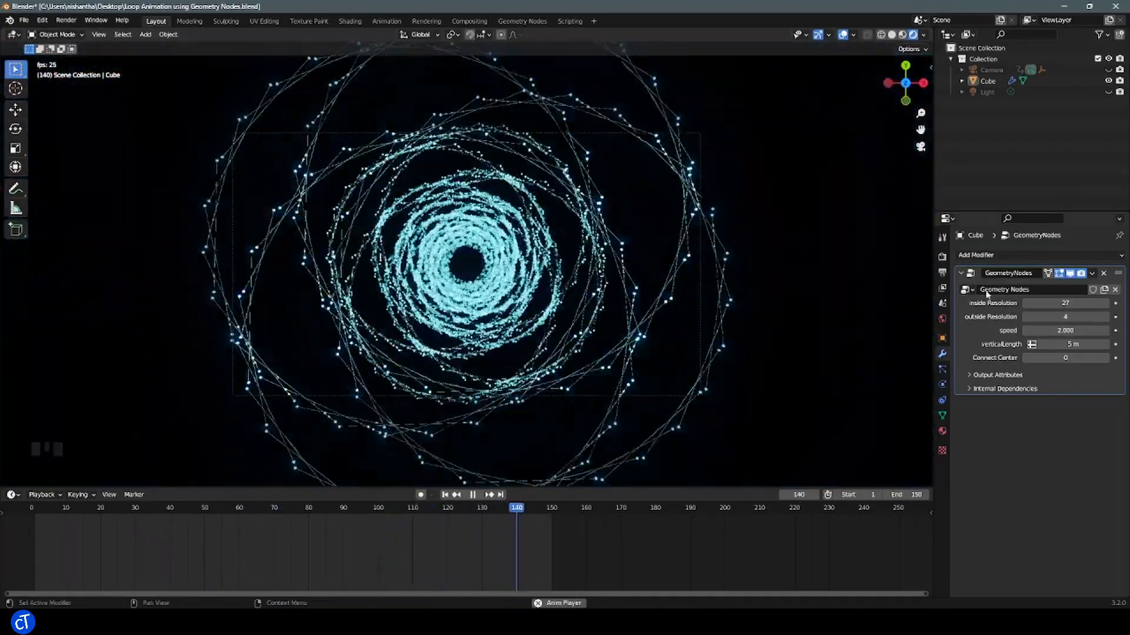
key("space")
Try a modifier speed of 2.010 during playback and restore the speed to 2
left_click_drag(1059, 331, 1066, 330)
key("space")
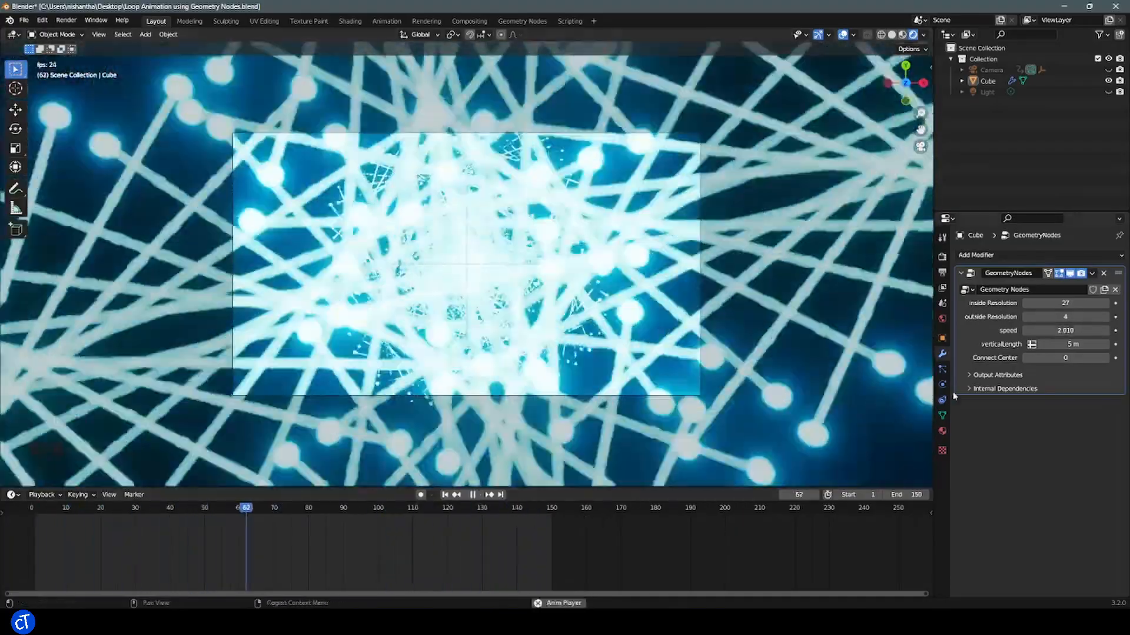
key("space")
left_click(1062, 330)
type("2")
key("Return")
key("ctrl+z")
Set the modifier's inside Resolution to 8 and outside Resolution to 13, and play the animation
mouse_move(1064, 316)
left_mouse_down()
mouse_move(1112, 316)
mouse_move(1033, 317)
mouse_move(1047, 304)
left_mouse_up()
key("space")
left_click(37, 510)
key("space")
key("space")
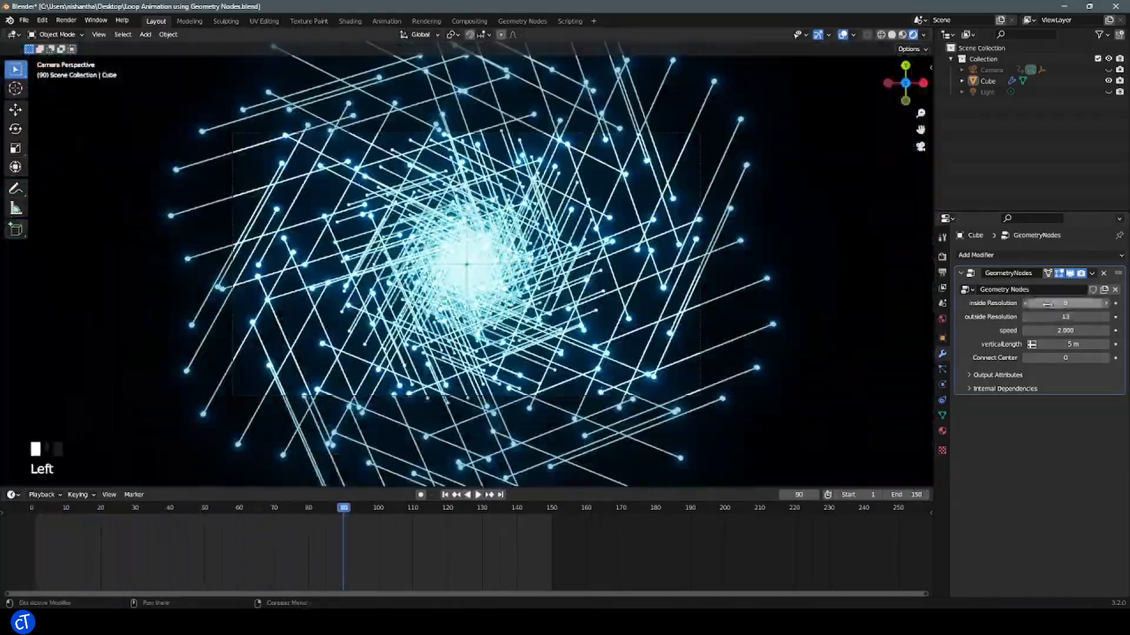
key("space")
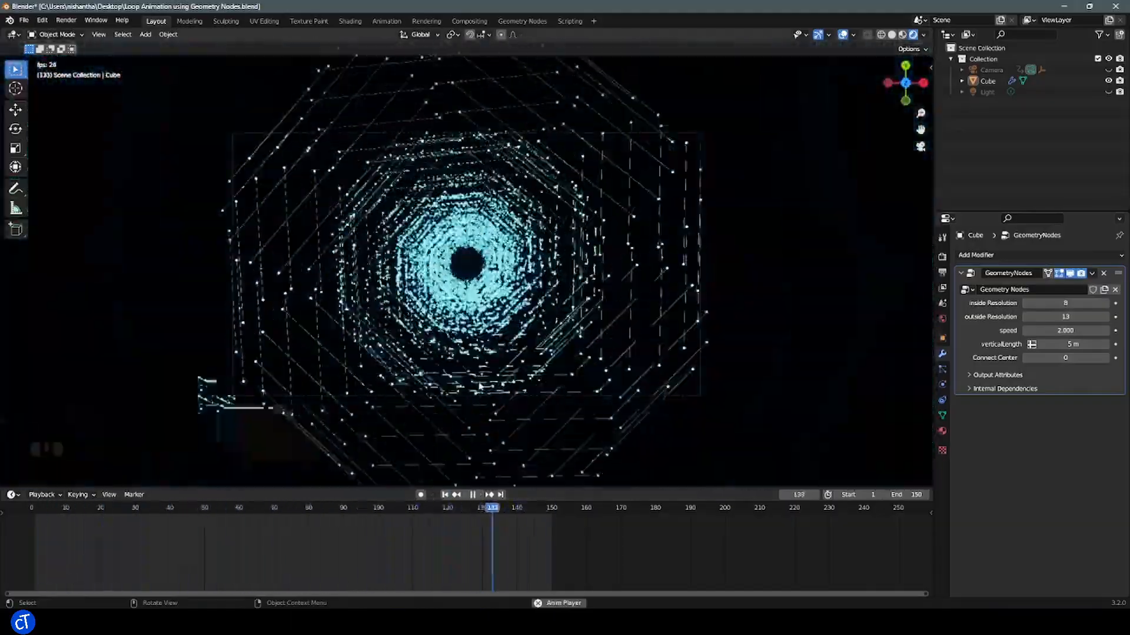
key("space")
View the rings from outside the camera and set inside Resolution to 5 and outside Resolution to 11
scroll(250, 456, "up", 2)
key("KP_0")
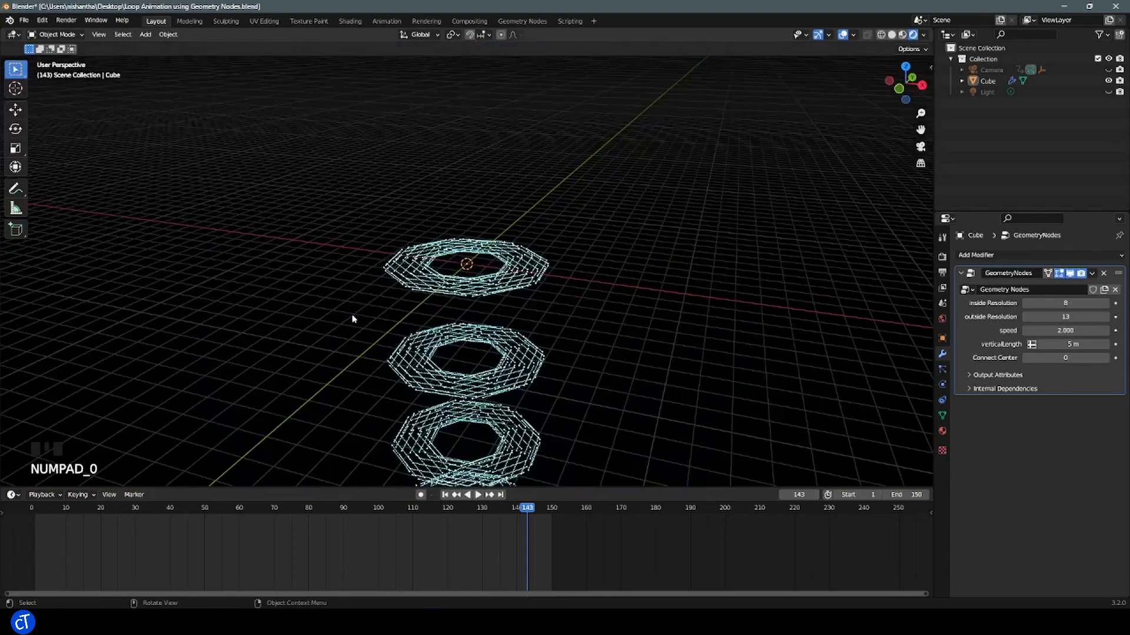
middle_click_drag(423, 400, 389, 387)
scroll(719, 344, "down", 1)
left_click_drag(1065, 303, 1035, 303)
left_click(1105, 303)
left_click(1026, 317)
left_click(1026, 316)
Add a cube at the origin and scale it to about 4.49 so it is wider than the rings
mouse_move(600, 312)
middle_mouse_down()
mouse_move(655, 395)
mouse_move(597, 326)
middle_mouse_up()
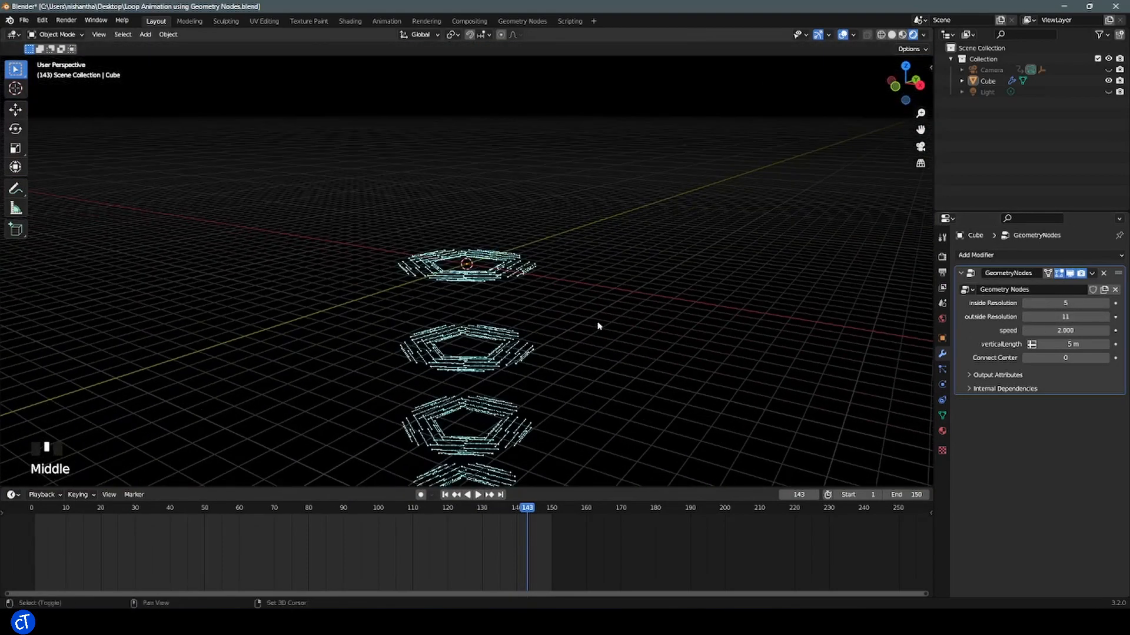
key("shift+a")
mouse_move(591, 323)
left_click(654, 334)
middle_click_drag(525, 308, 592, 341)
key("s")
left_click(605, 335)
Move the new cube's bottom face down along Z past the lowest ring so the box encloses the whole tunnel
key("Tab")
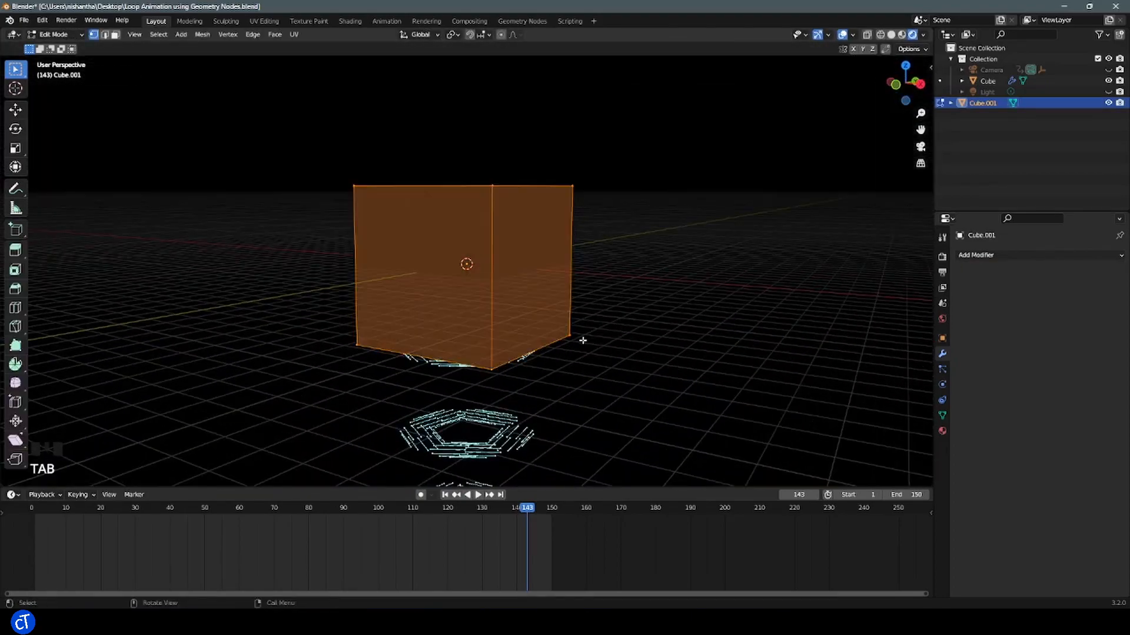
left_click(386, 274)
middle_click_drag(386, 273, 605, 355)
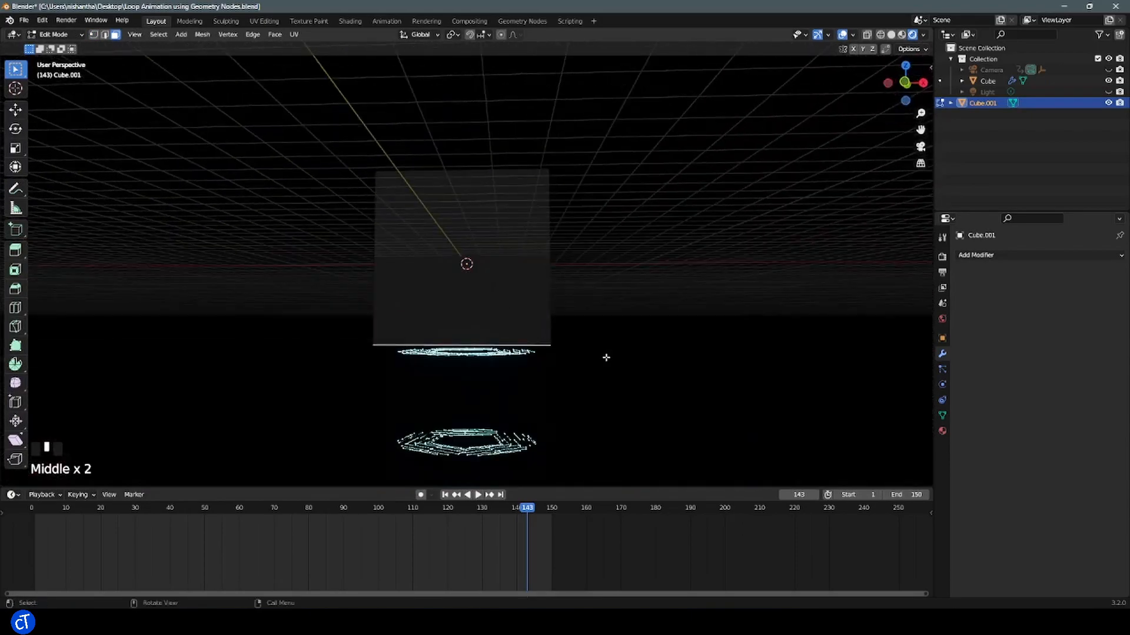
scroll(590, 362, "down", 9)
scroll(590, 362, "down", 1)
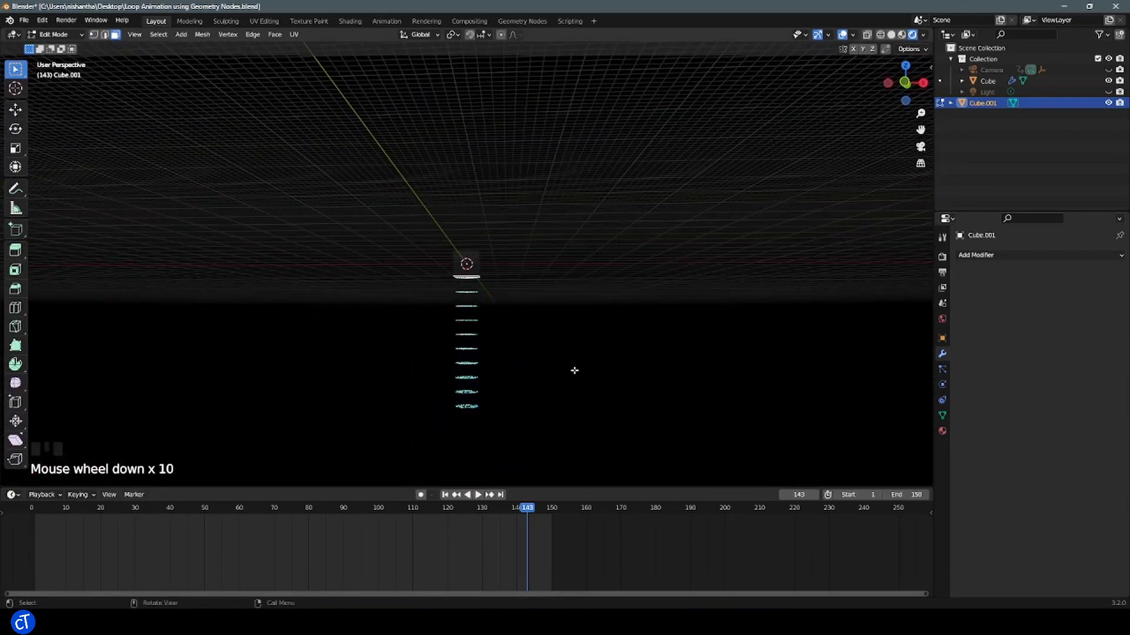
key("g")
key("z")
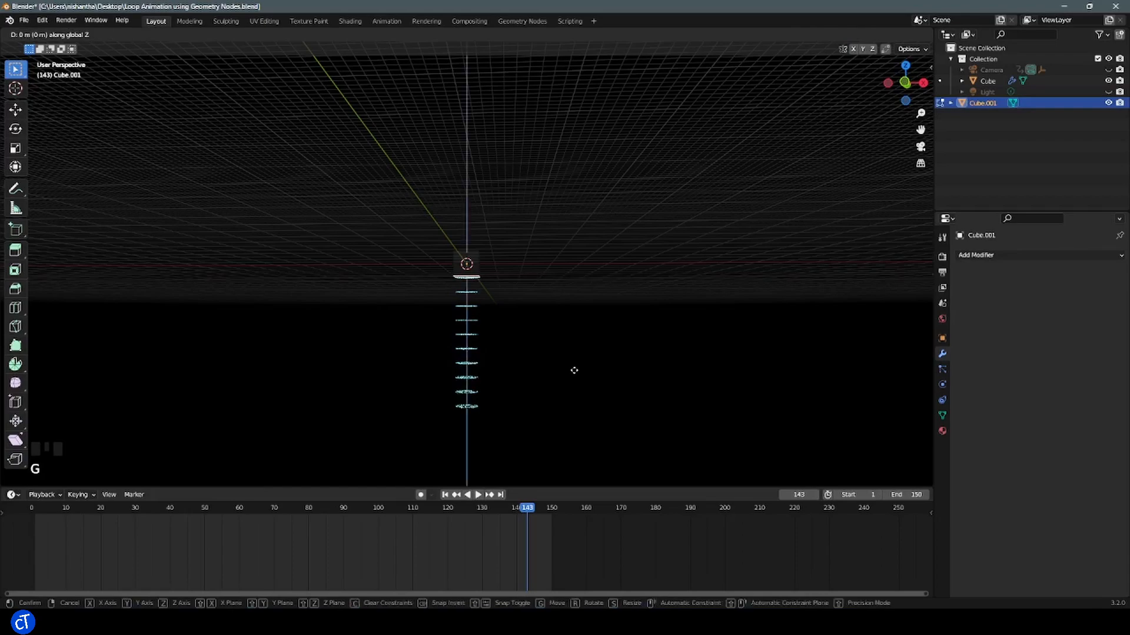
left_click(560, 66)
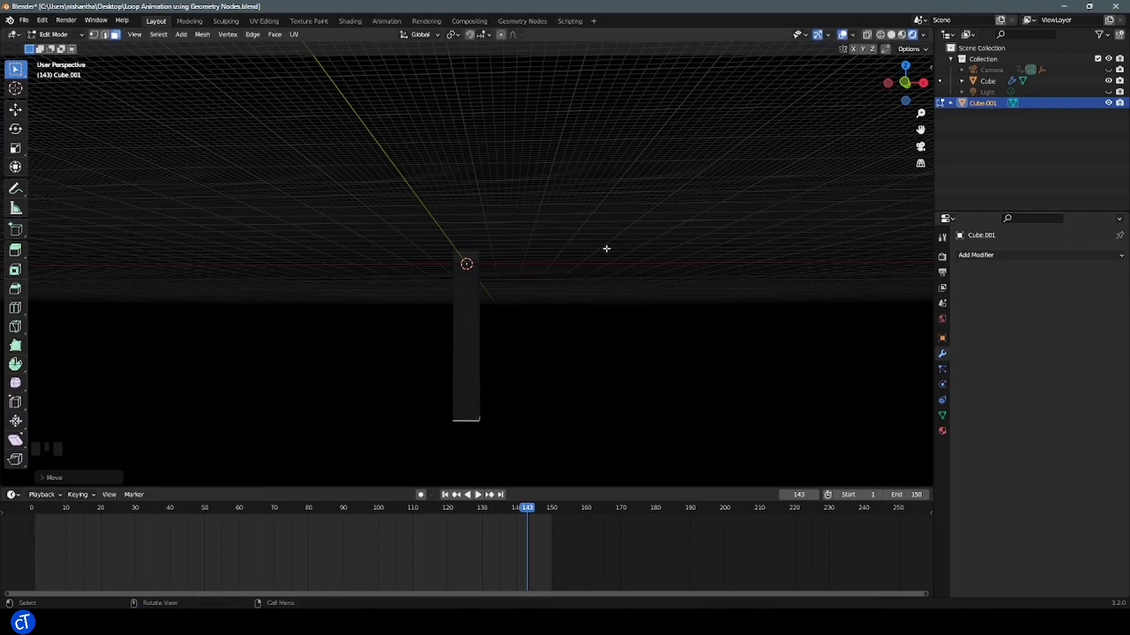
middle_click_drag(607, 249, 512, 307)
key("Tab")
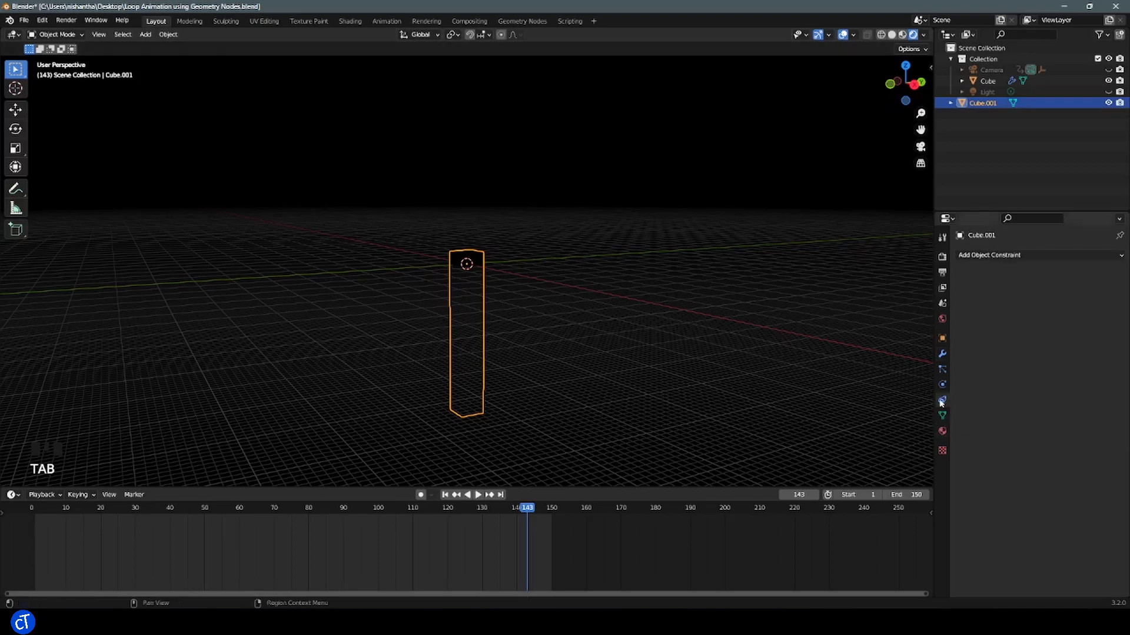
Set the enclosing box's viewport display to Wire
left_click(943, 416)
left_click(942, 339)
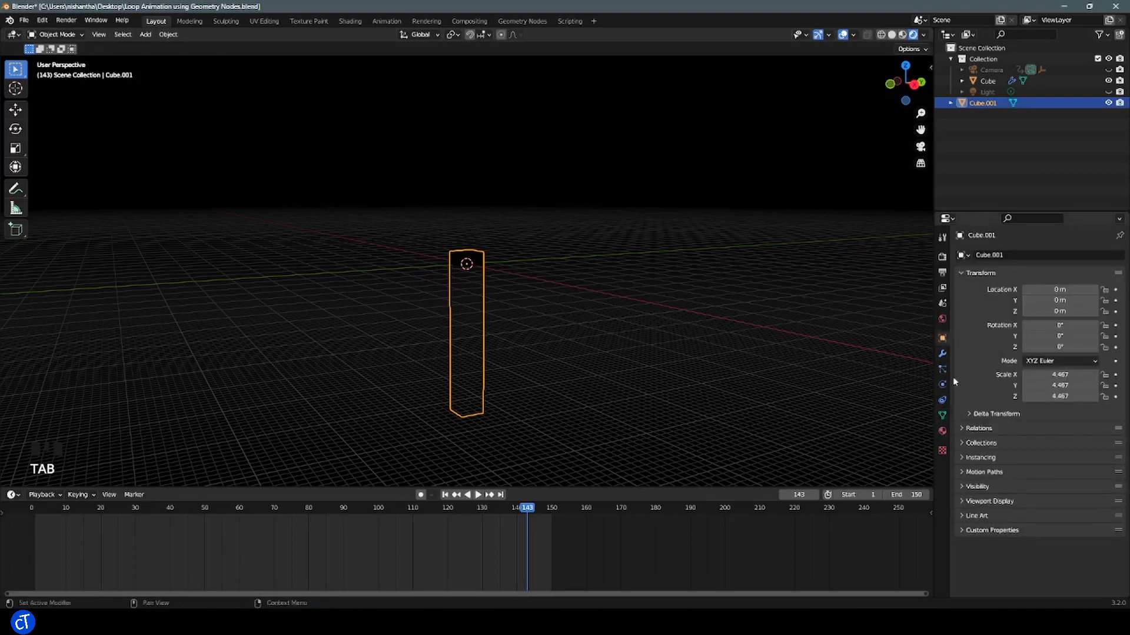
left_click(972, 489)
left_click(980, 501)
scroll(998, 480, "down", 3)
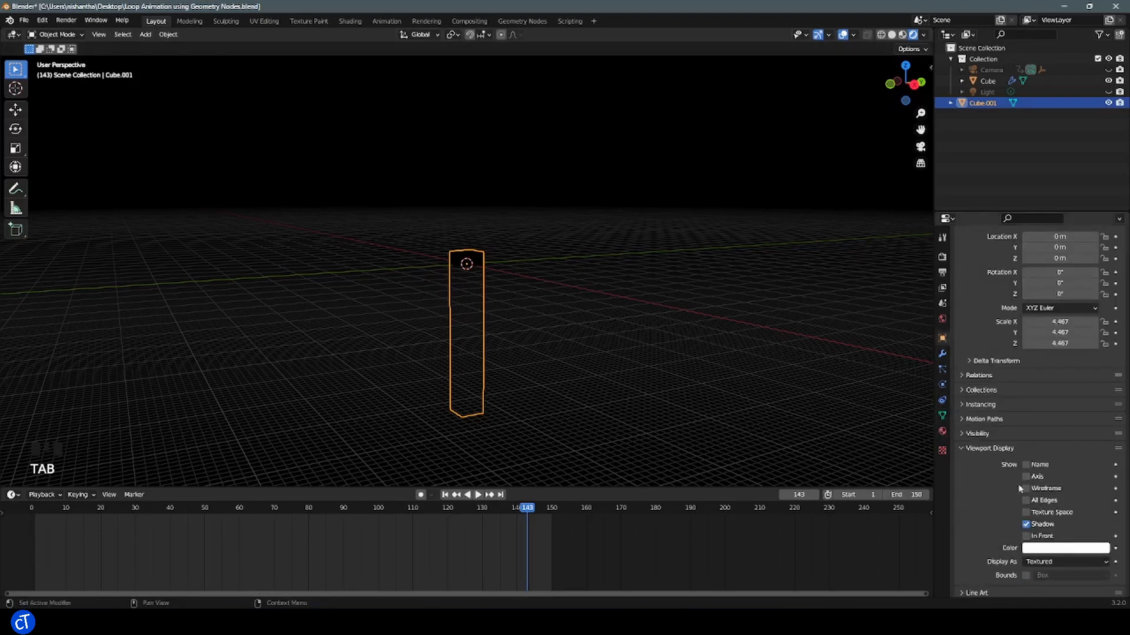
left_click(1066, 562)
left_click(1053, 536)
Return to the camera view and give the enclosing box a new material named Volume
scroll(630, 391, "up", 2)
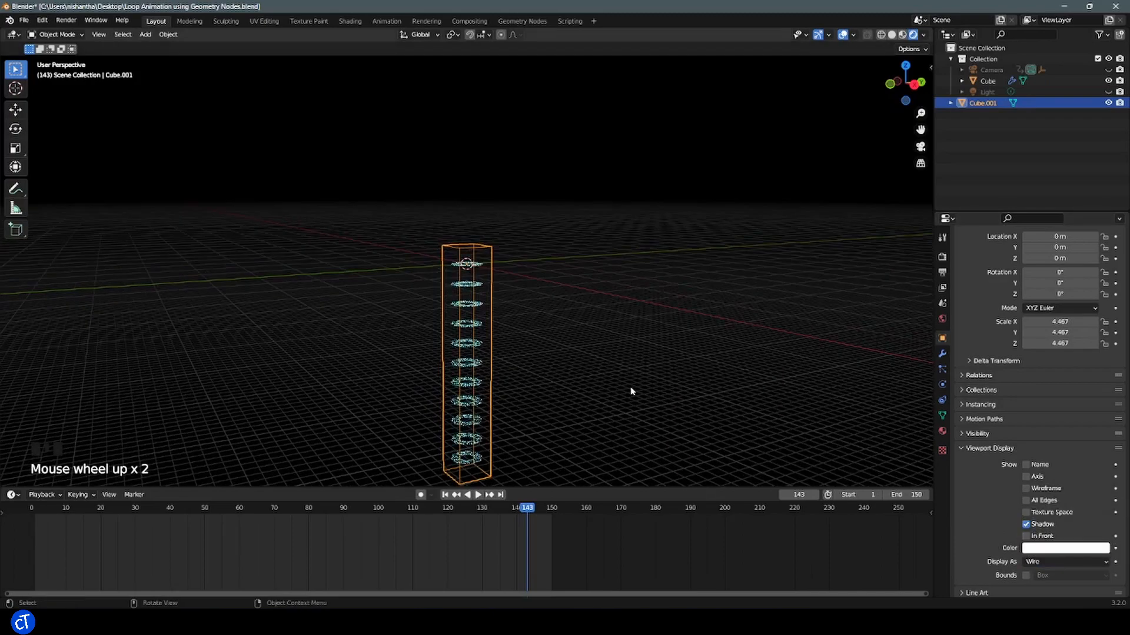
middle_click_drag(586, 279, 571, 311)
scroll(570, 311, "up", 1)
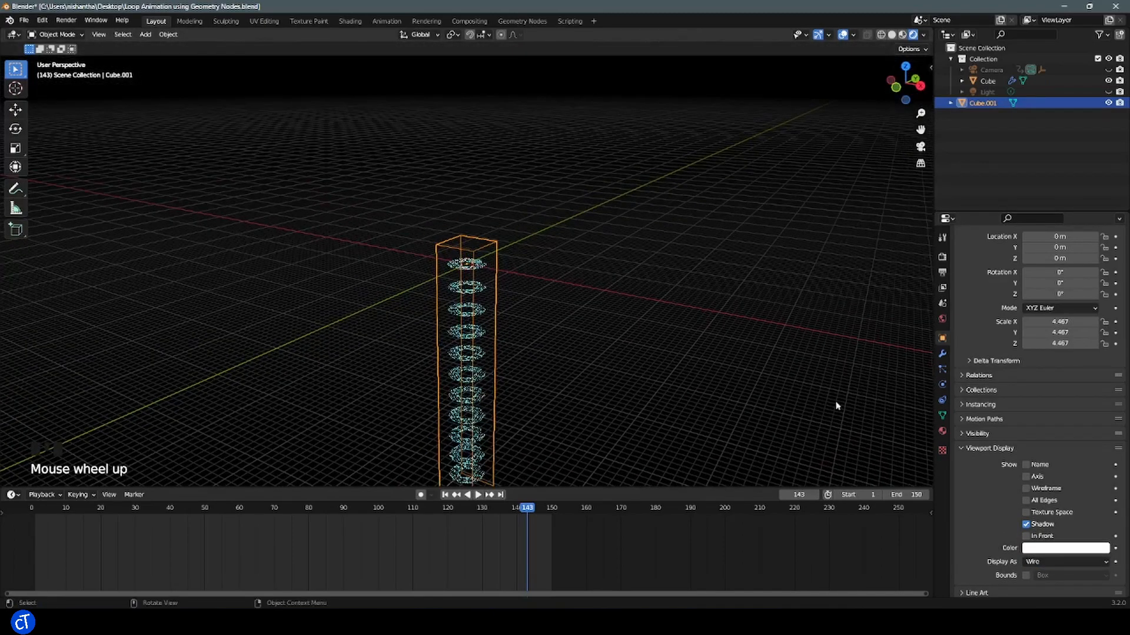
key("KP_0")
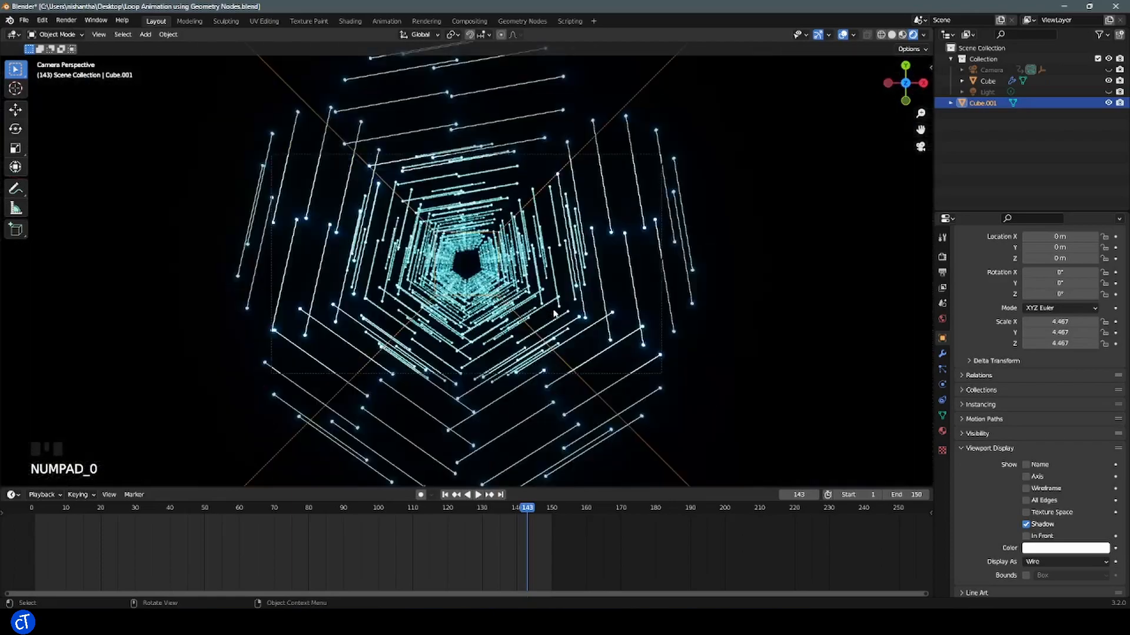
scroll(540, 297, "up", 1)
scroll(543, 293, "up", 1)
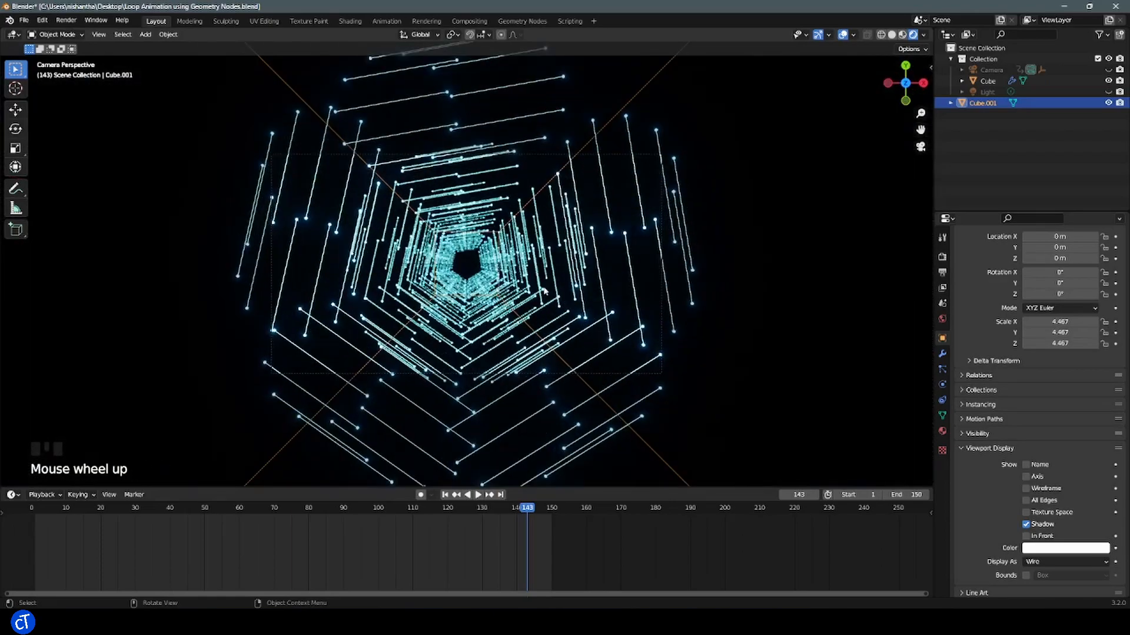
left_click(943, 433)
left_click(1007, 303)
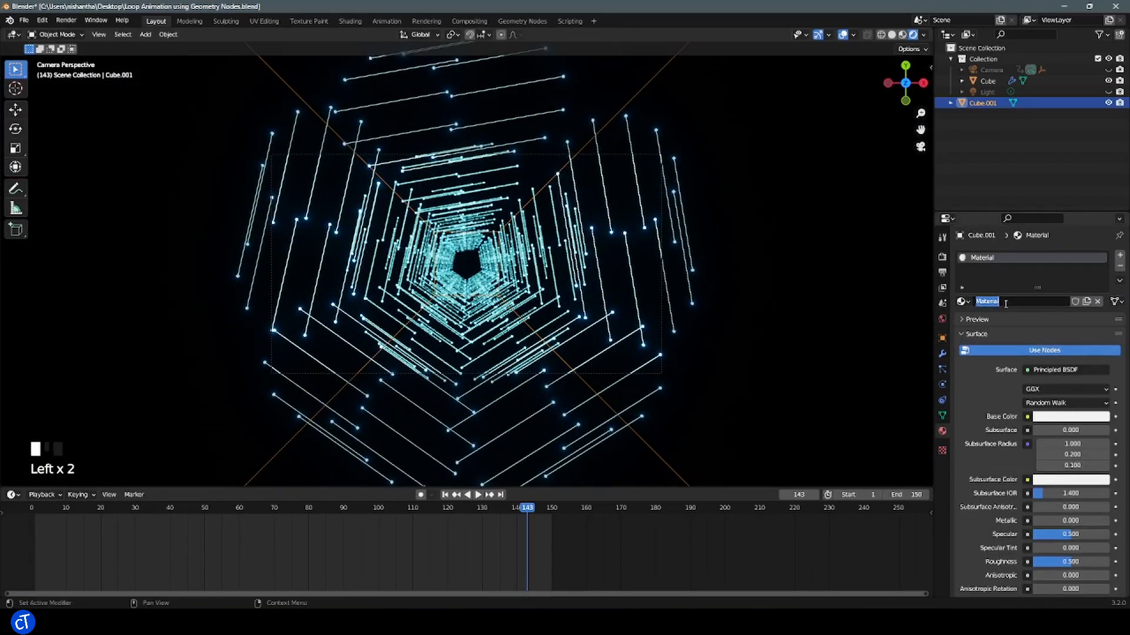
key("Return")
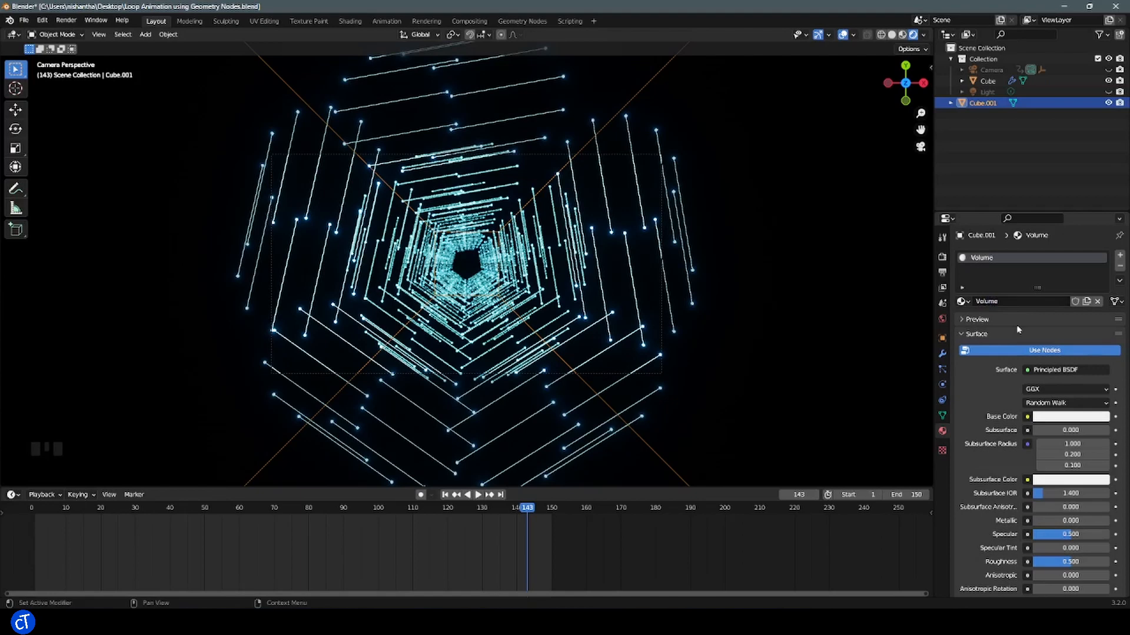
Remove the surface shader from the Volume material and save the file
left_click(1028, 370)
left_click(1025, 370)
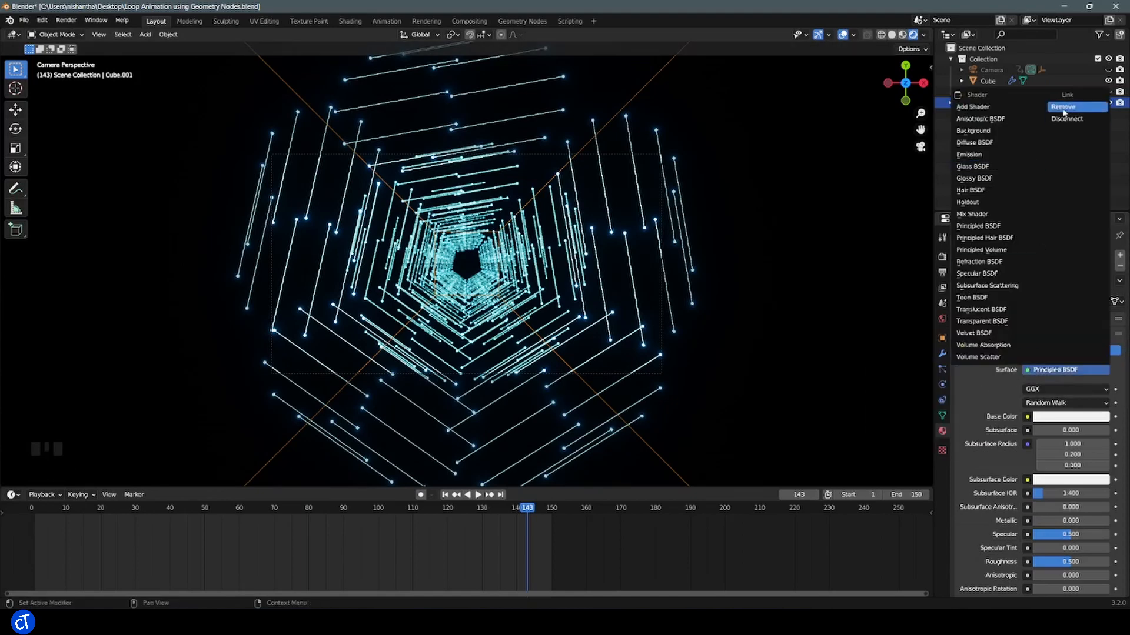
left_click(1077, 110)
key("ctrl+s")
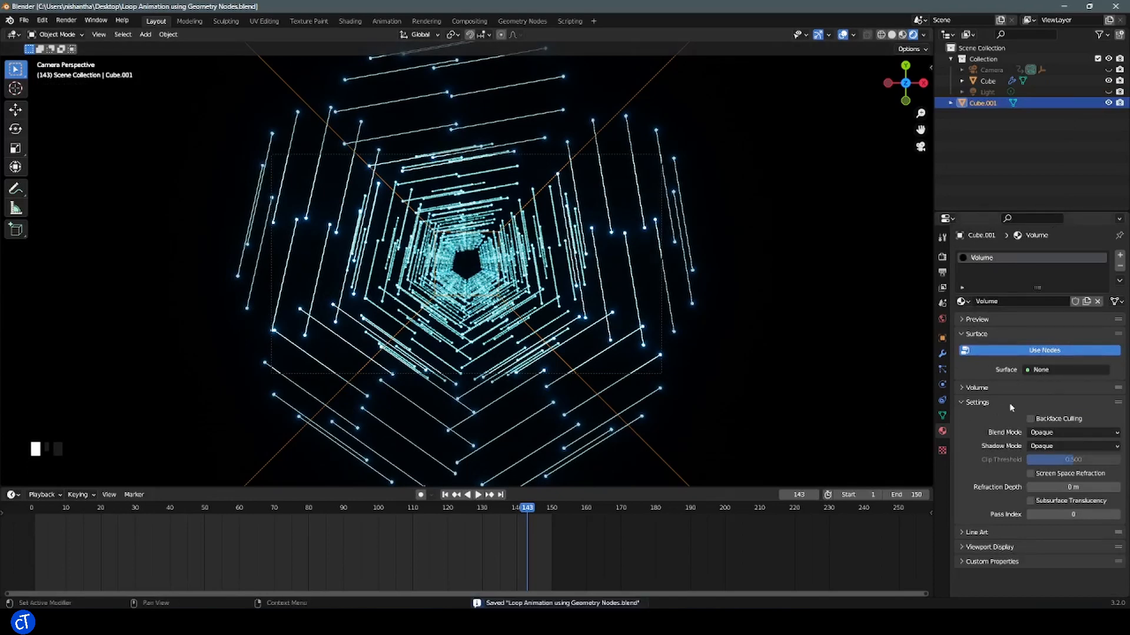
Assign a Principled Volume shader to the material's volume with a density of 0.25
left_click(1000, 388)
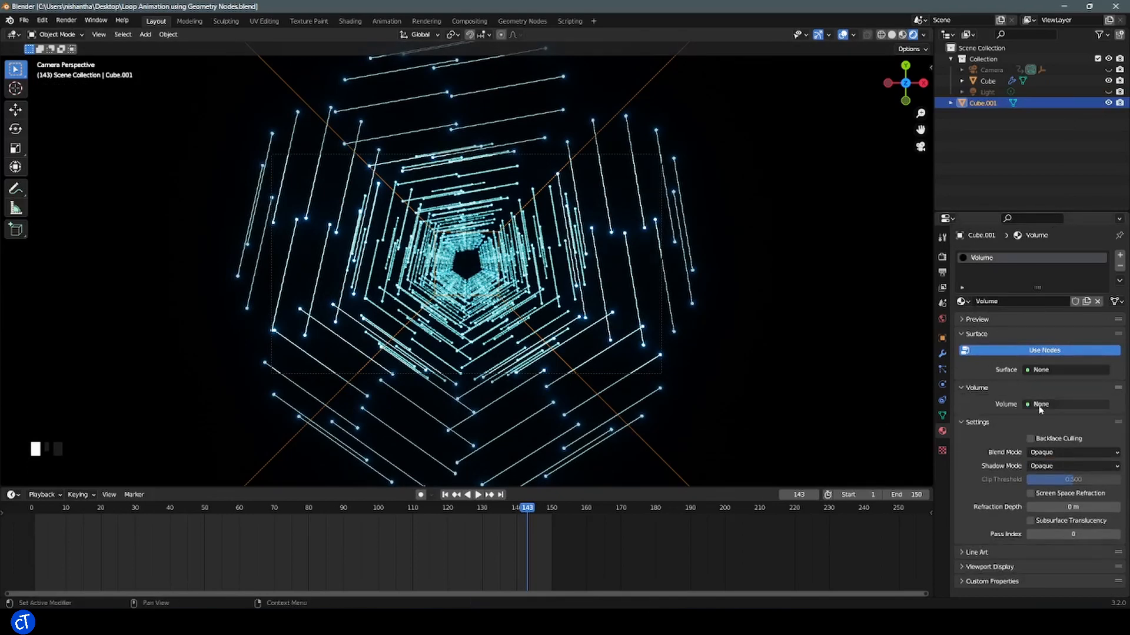
left_click(1040, 405)
left_click(1053, 284)
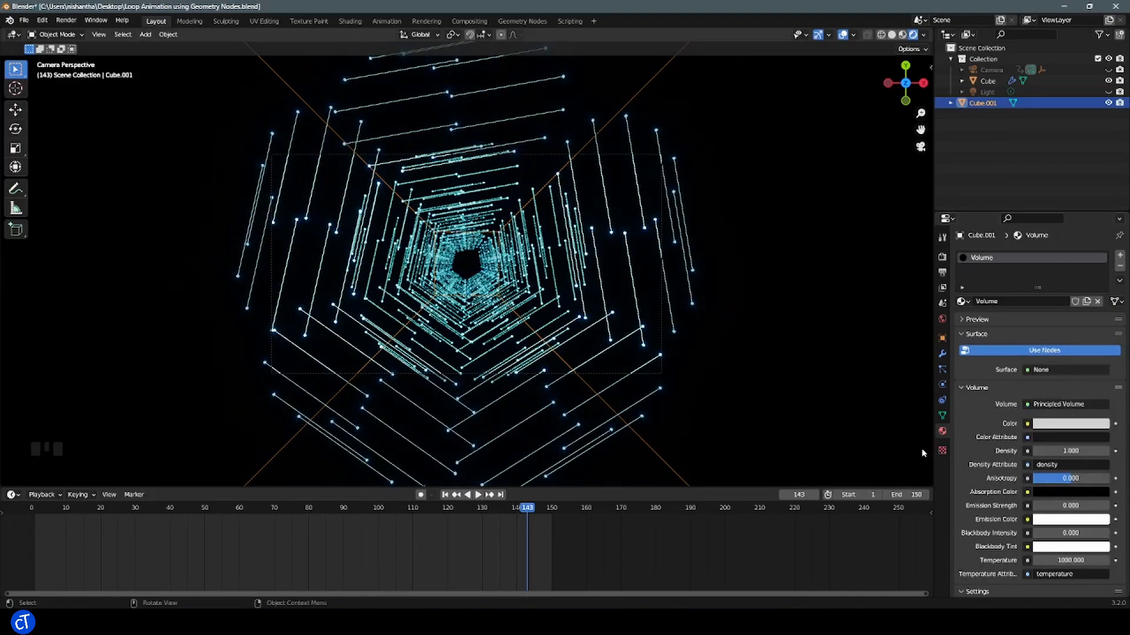
left_click(1051, 451)
type(".25")
key("Return")
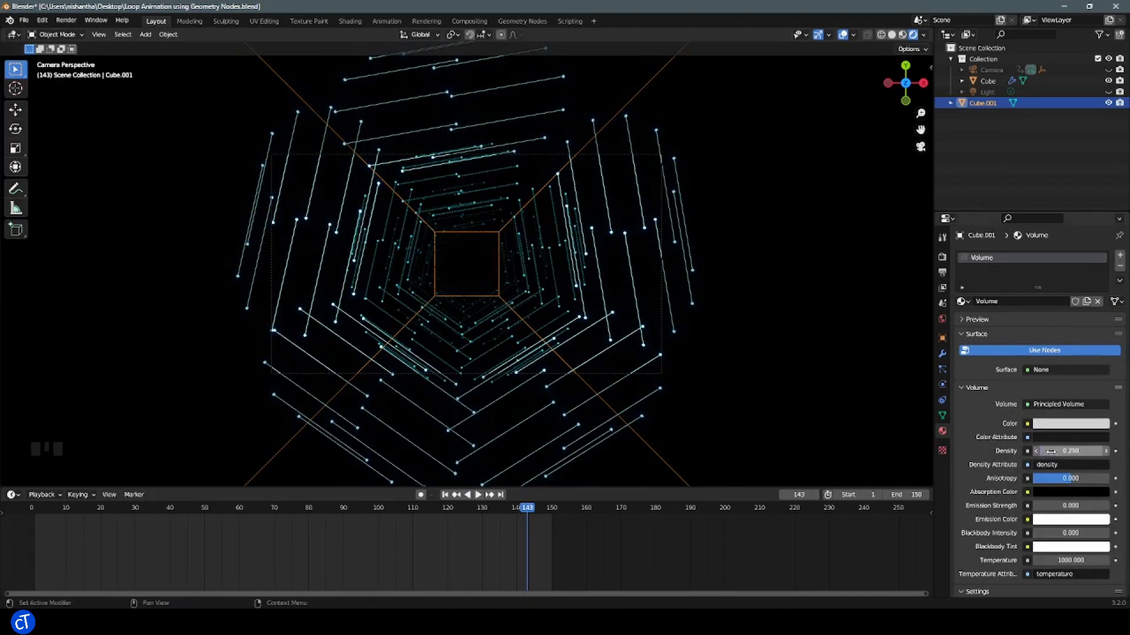
Play the animation from the first frame to check the volume's effect on the tunnel
left_click_drag(520, 512, 35, 512)
key("space")
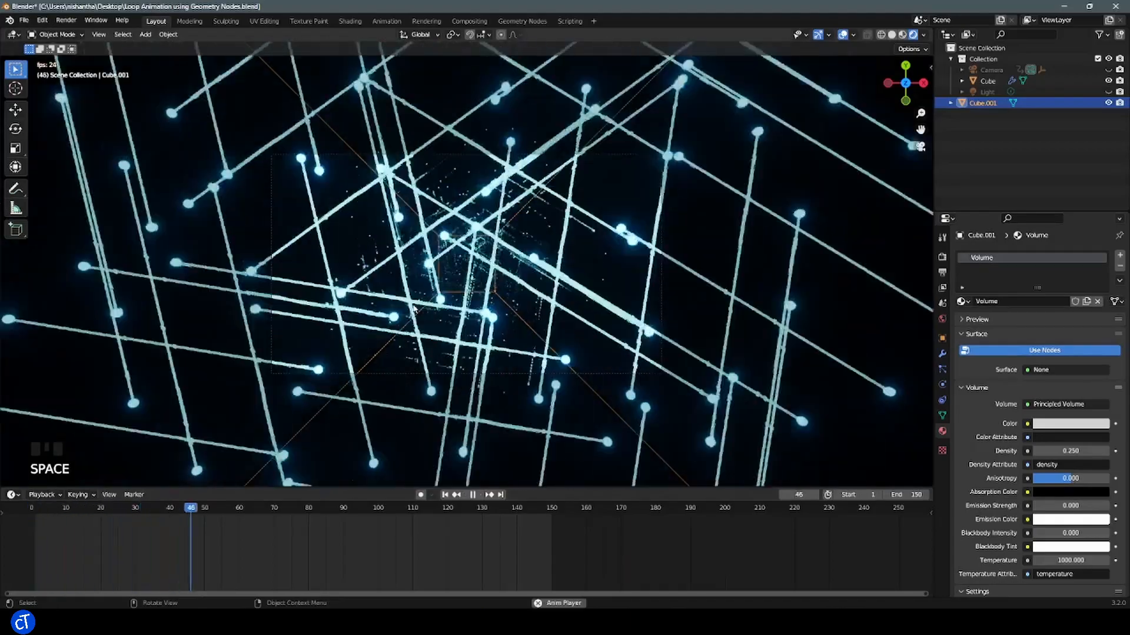
key("space")
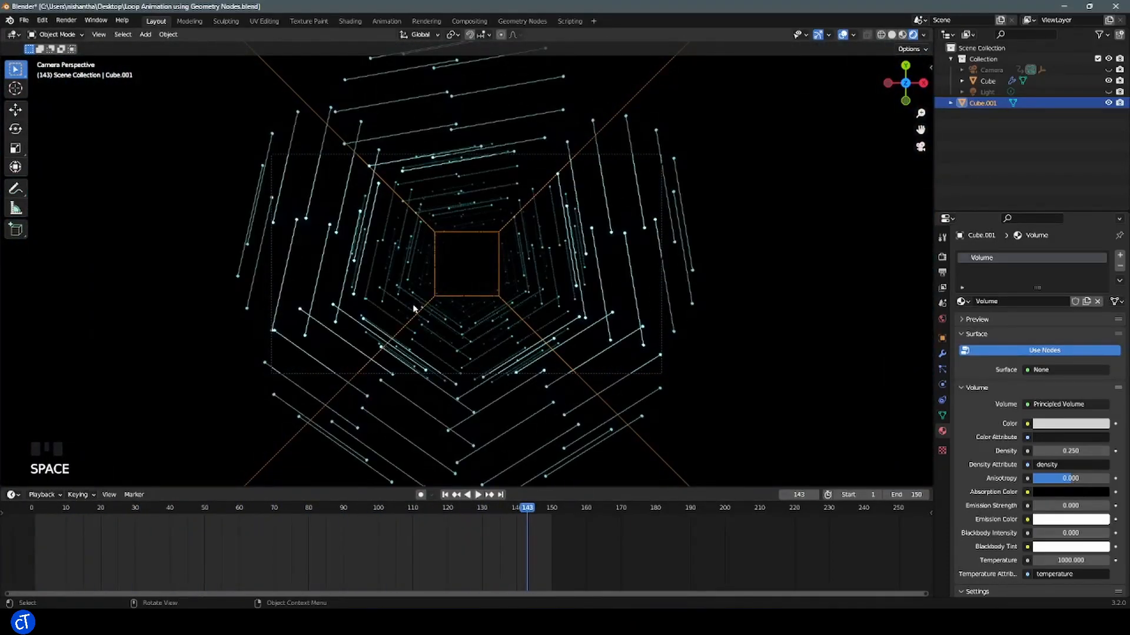
Select the tunnel object to show its Geometry Nodes modifier, and scrub through the animation
left_click(942, 355)
left_click(987, 81)
left_click_drag(518, 510, 277, 517)
left_click(850, 273)
left_click_drag(462, 508, 83, 510)
Set the tunnel's inside Resolution to 118 and outside Resolution to 15, and scrub back through the animation
left_click_drag(1098, 303, 1121, 316)
left_click(41, 515)
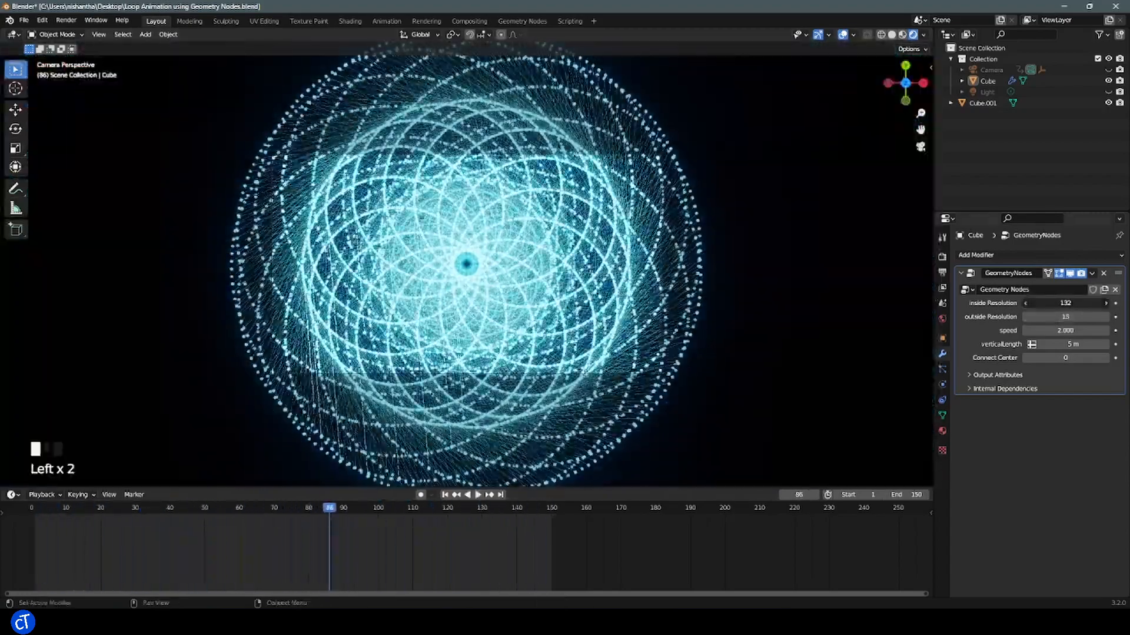
left_click_drag(340, 508, 76, 527)
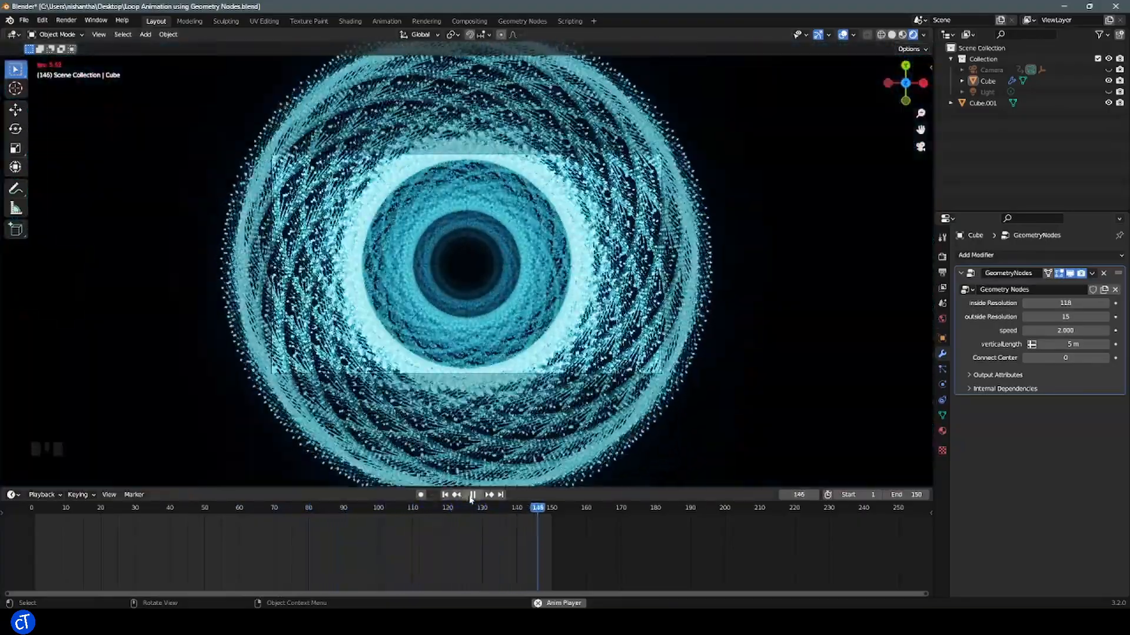
Set the tunnel's inside Resolution to 21 and outside Resolution to 5, and play the animation
left_click_drag(1065, 303, 1031, 303)
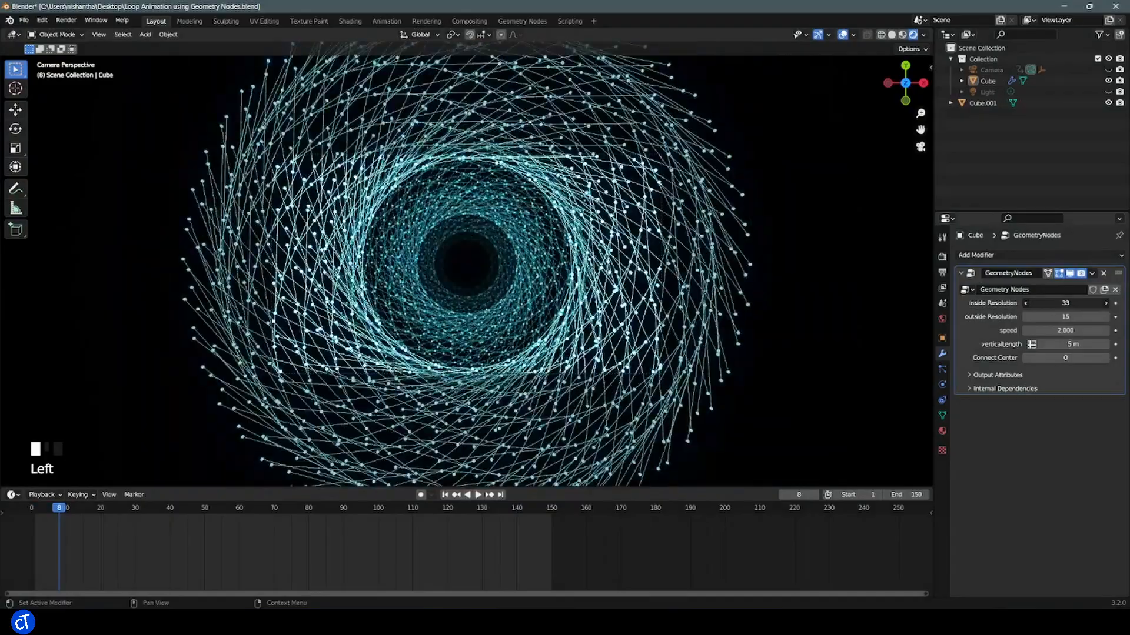
key("space")
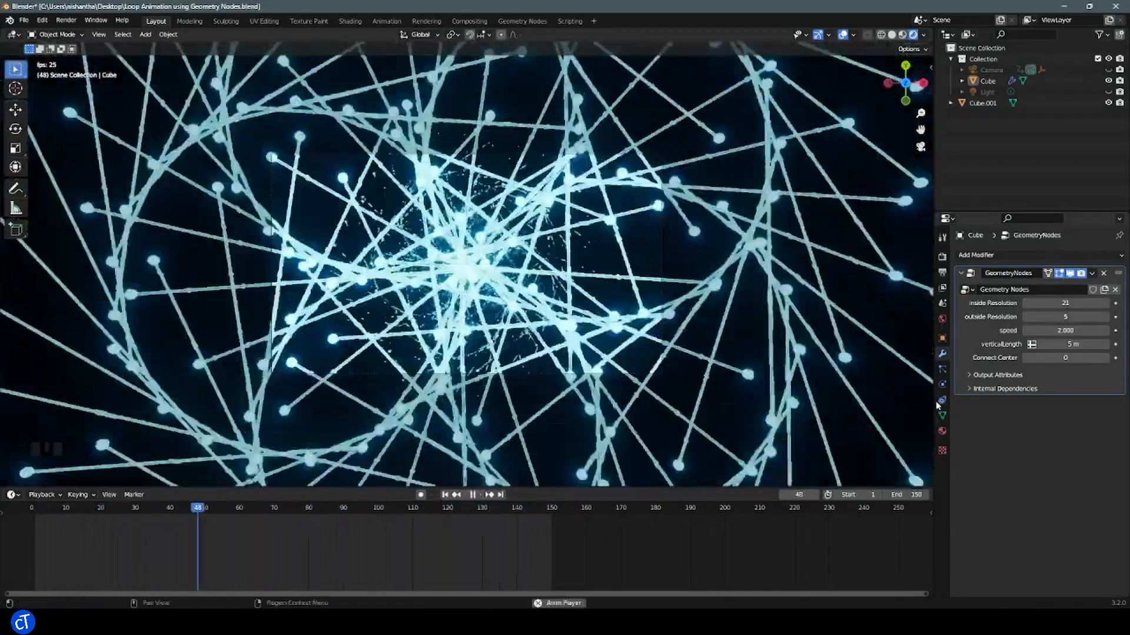
key("space")
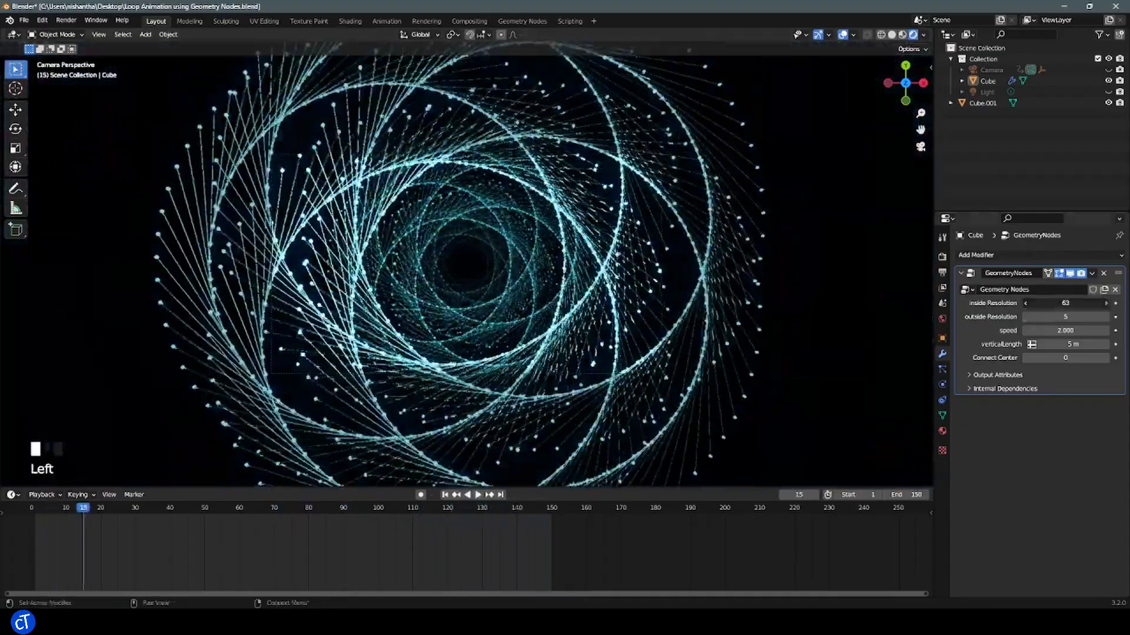